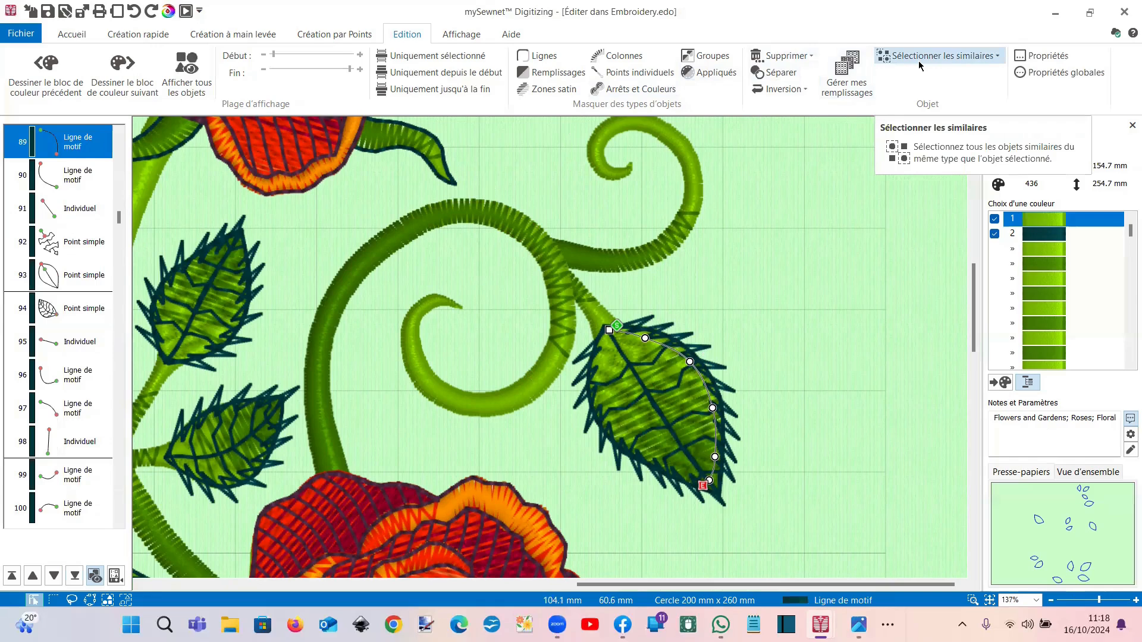
# Step: Select all visible Ligne de motif edges on the leaves and delete them
pyautogui.rightClick(86, 150)
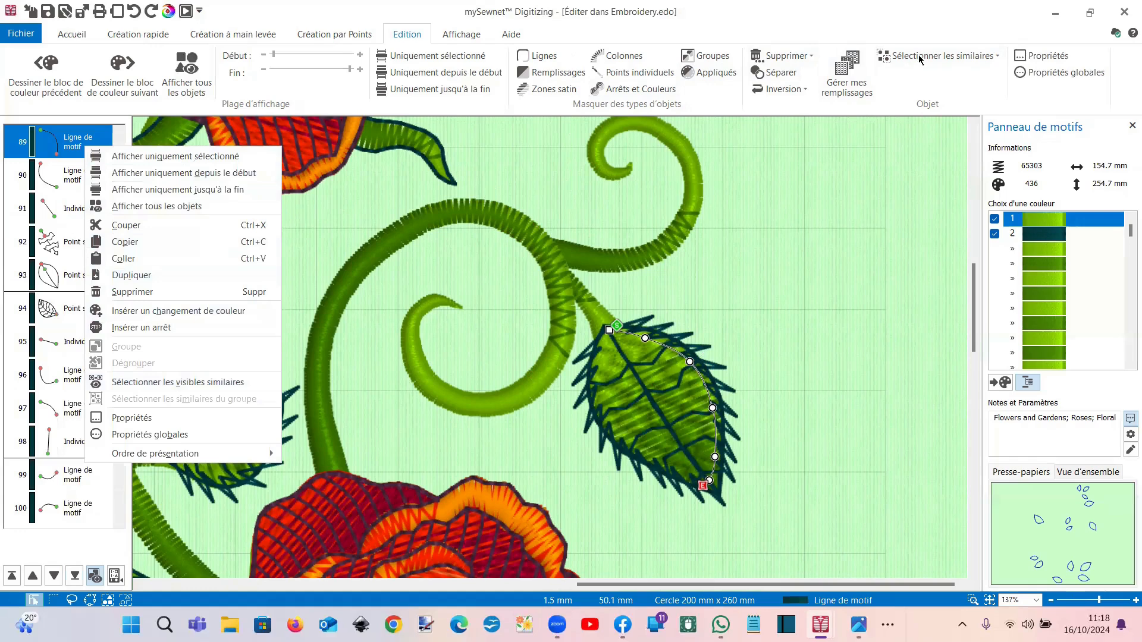
pyautogui.click(951, 60)
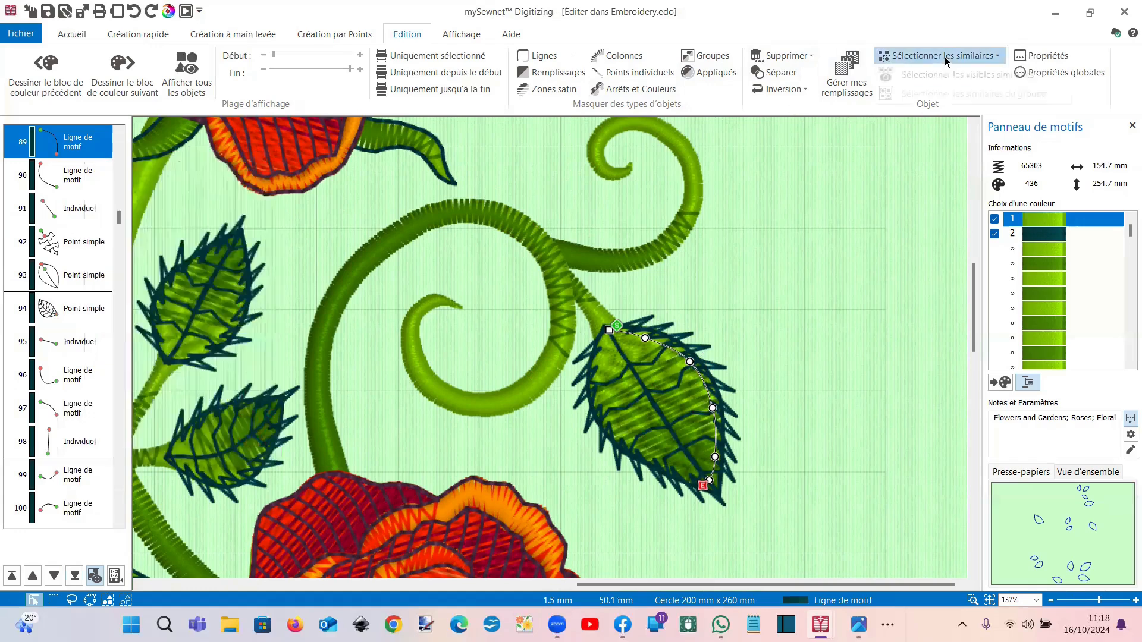
pyautogui.click(950, 58)
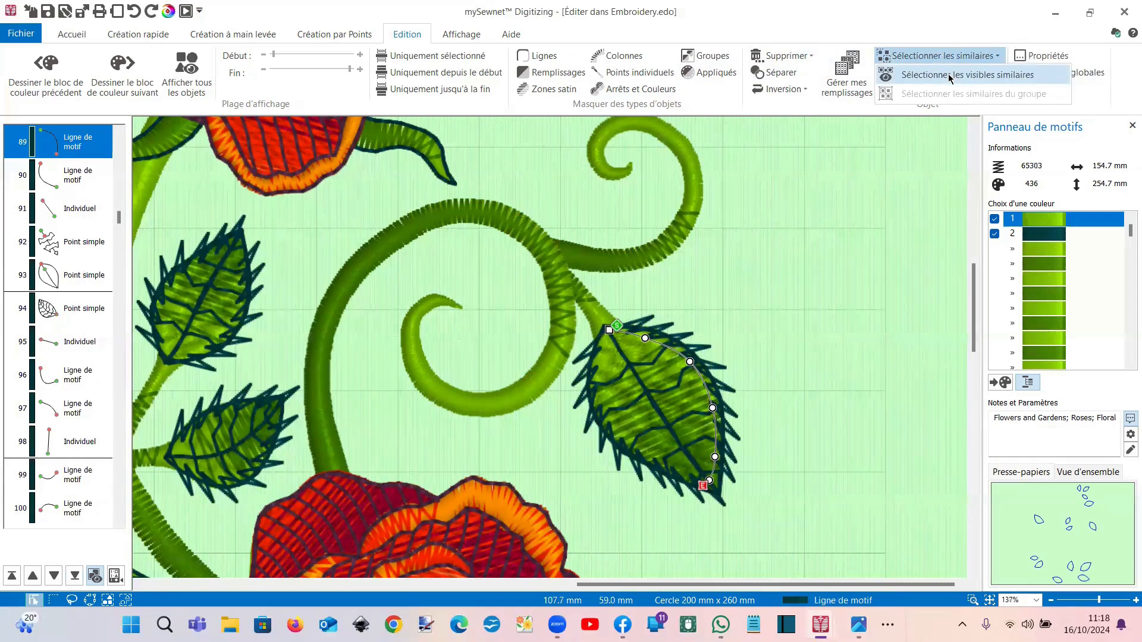
pyautogui.click(951, 75)
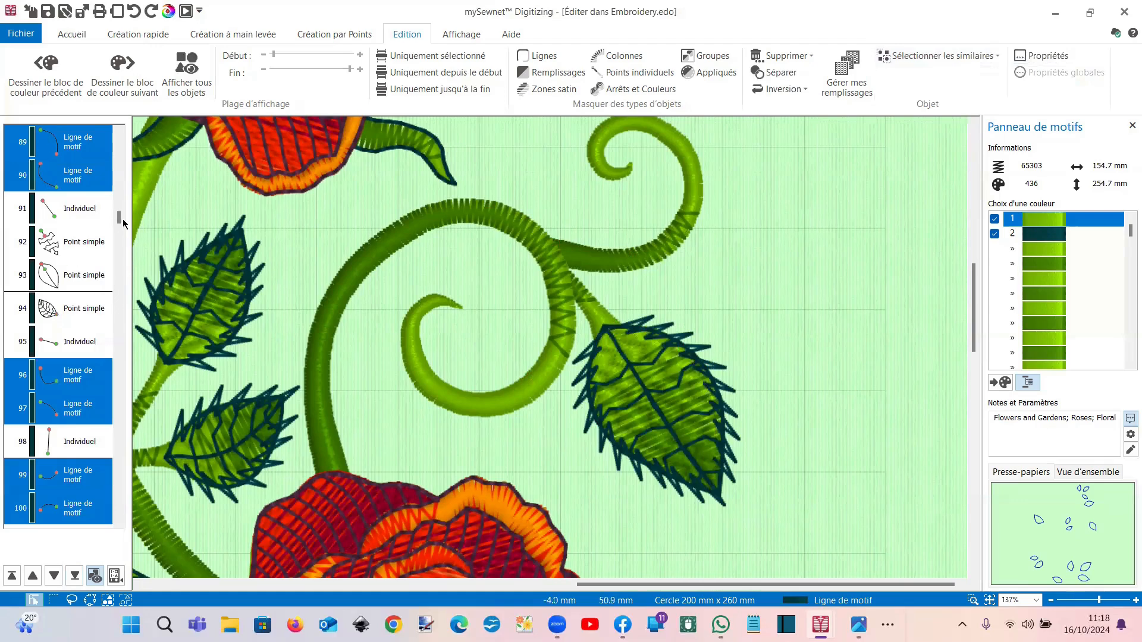
pyautogui.moveTo(122, 219); pyautogui.dragTo(122, 183)
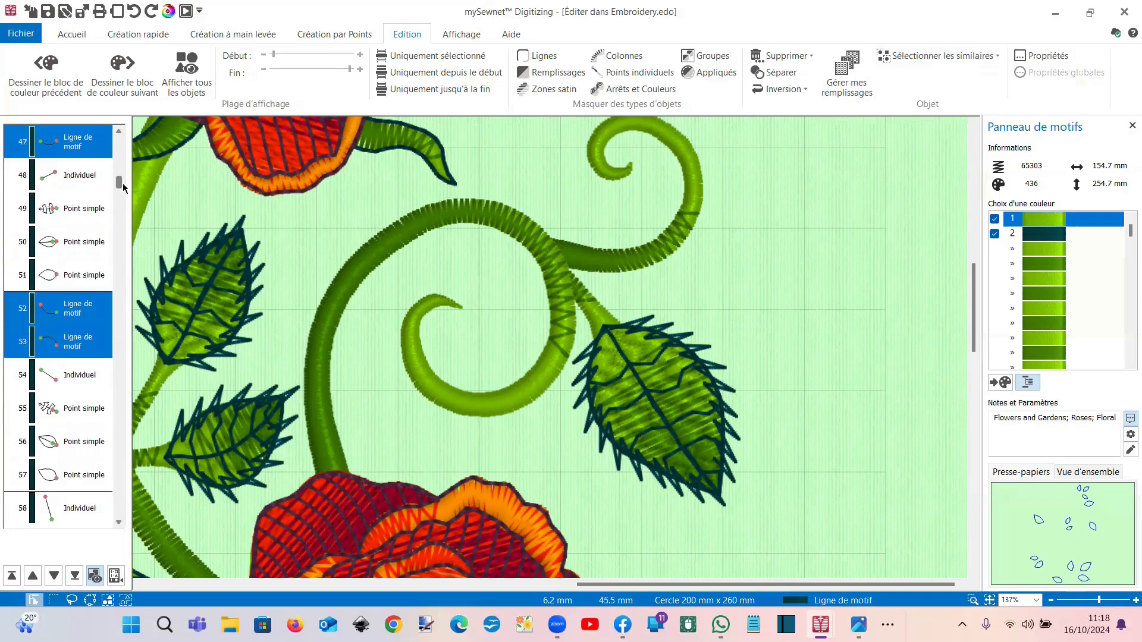
pyautogui.press('Delete')
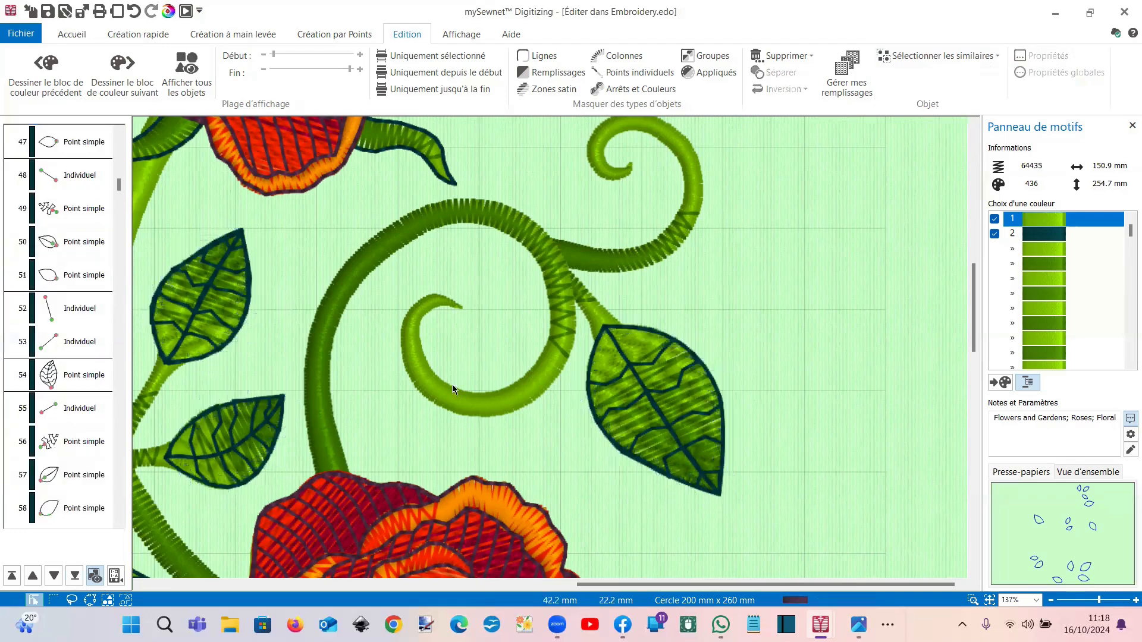
# Step: Delete all visible Point simple leaf outlines, then fit the whole design to the hoop
pyautogui.click(607, 328)
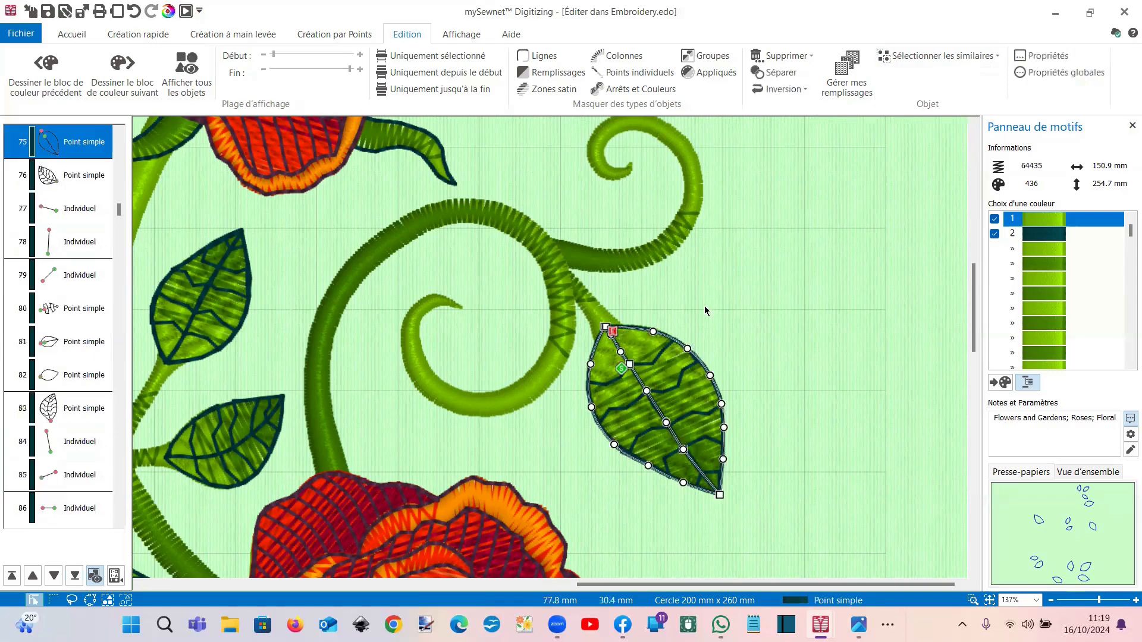
pyautogui.click(902, 57)
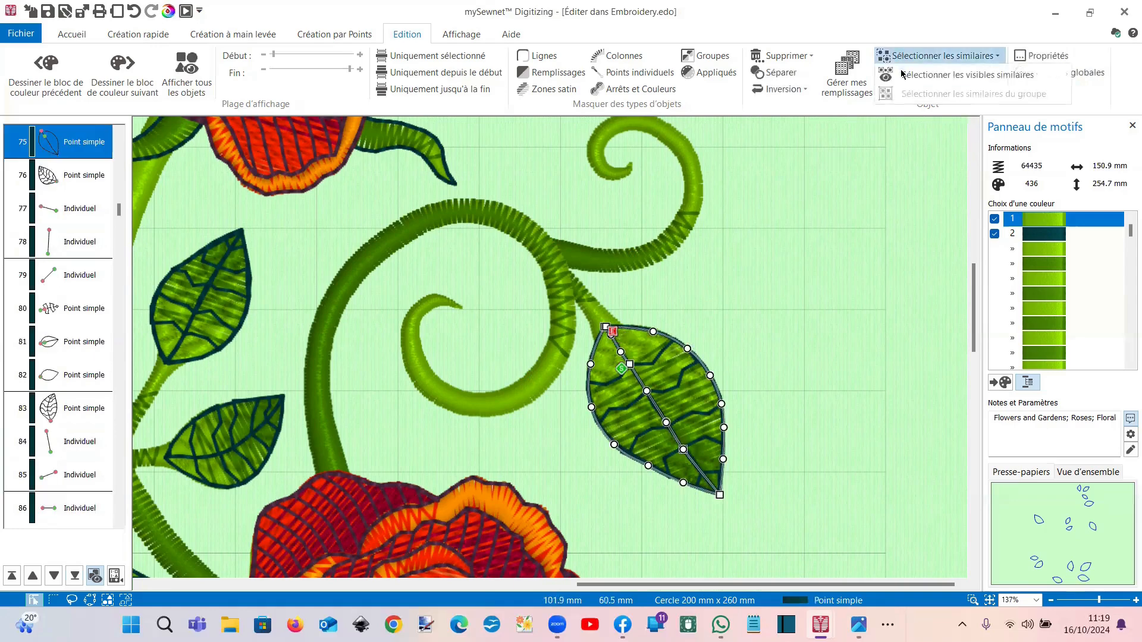
pyautogui.click(902, 74)
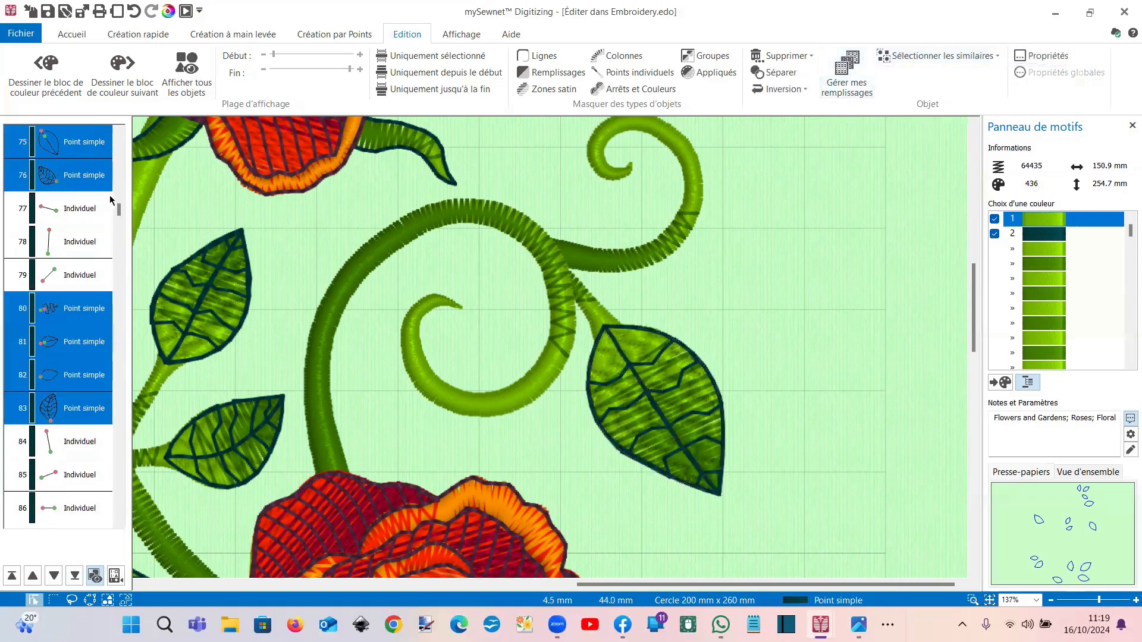
pyautogui.press('Delete')
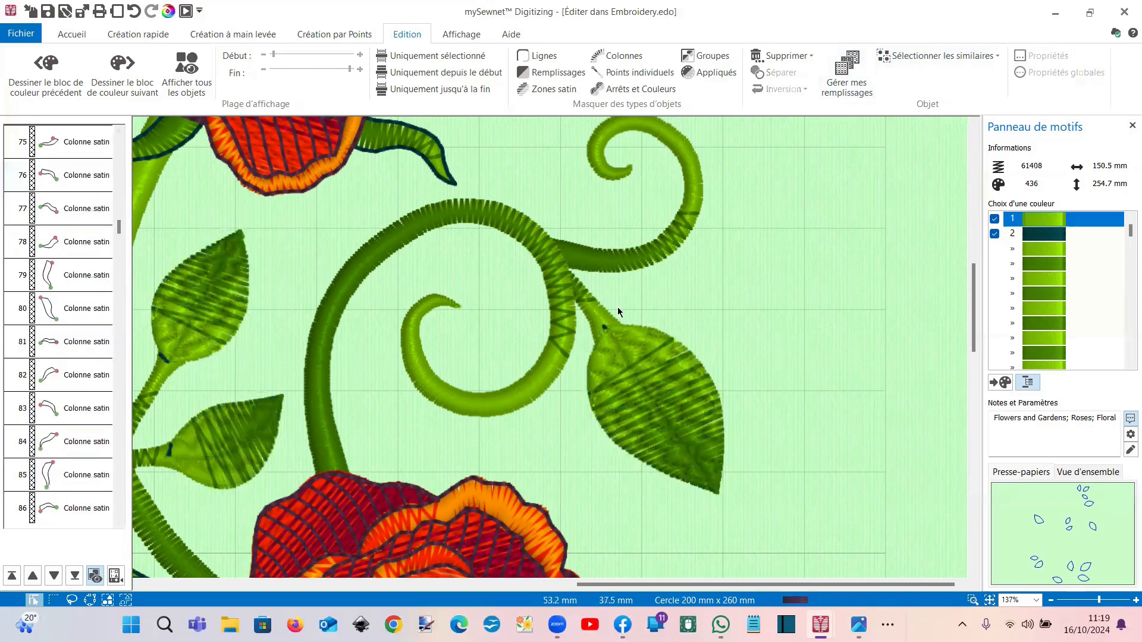
pyautogui.click(990, 600)
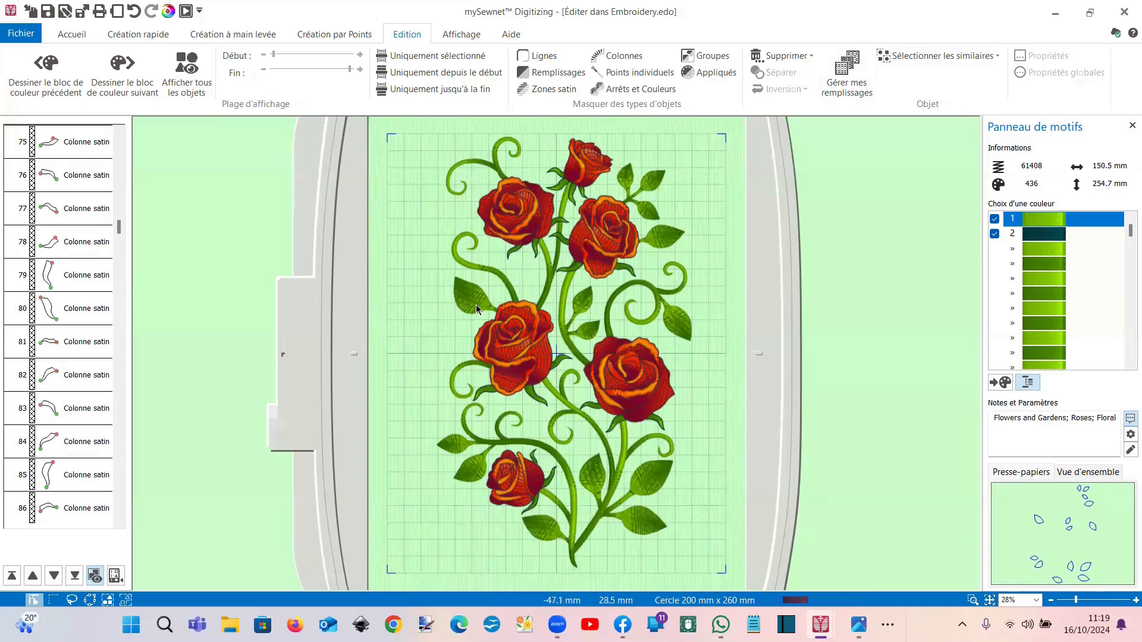
# Step: Zoom in past object 78 and select a Colonne satin edge on the upper-left rose
pyautogui.scroll(2, 476, 305)
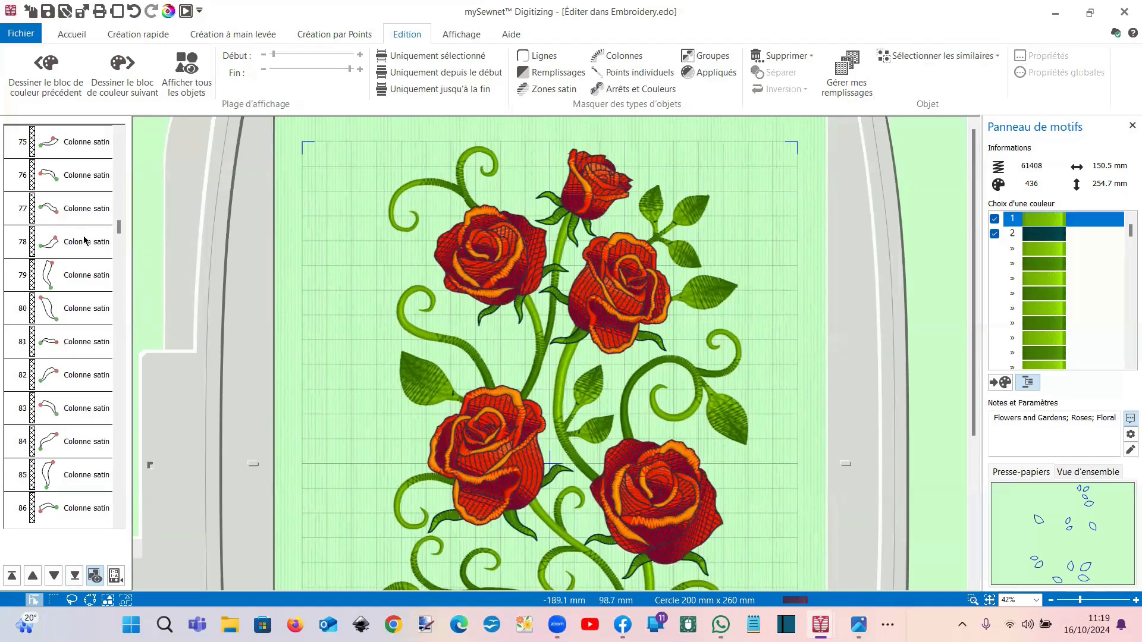
pyautogui.moveTo(86, 244)
pyautogui.click(92, 248)
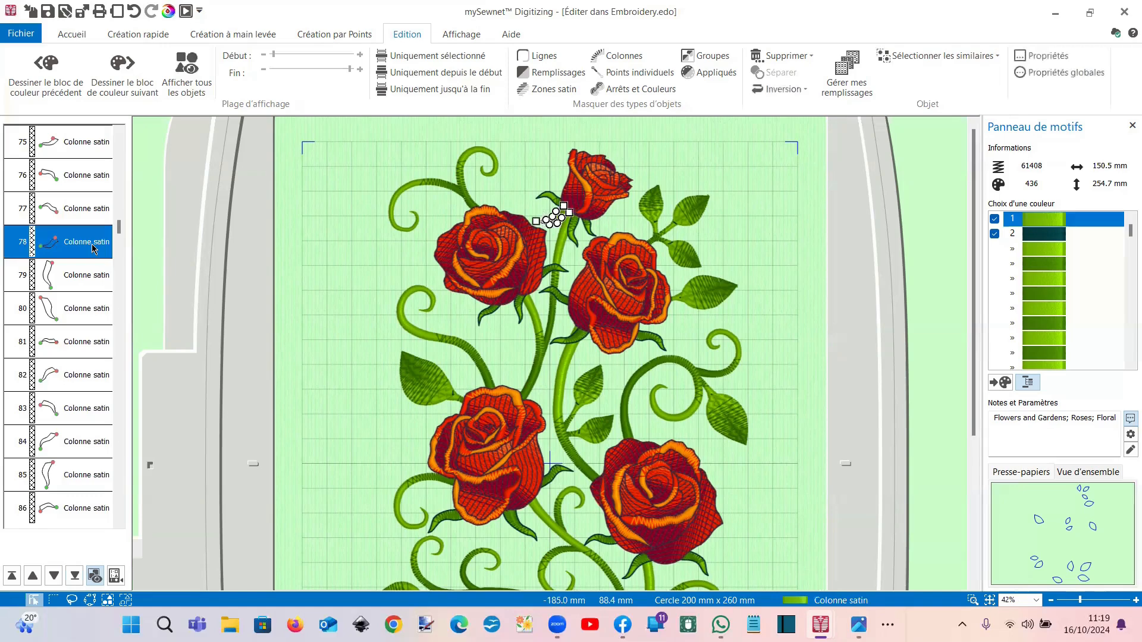
pyautogui.click(495, 282)
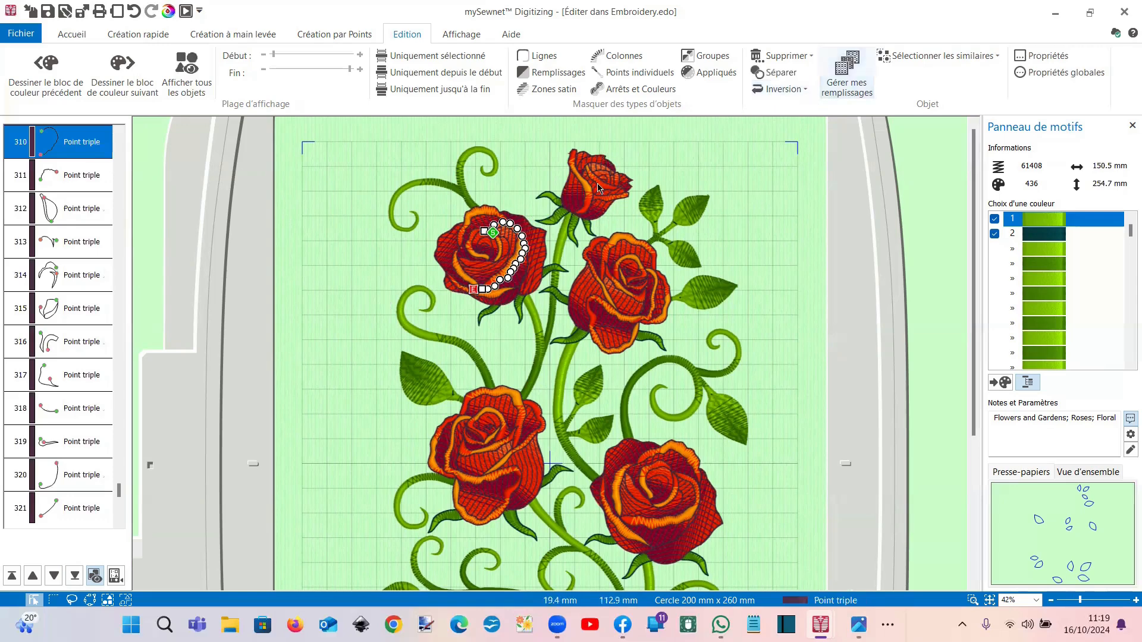
pyautogui.scroll(2, 435, 286)
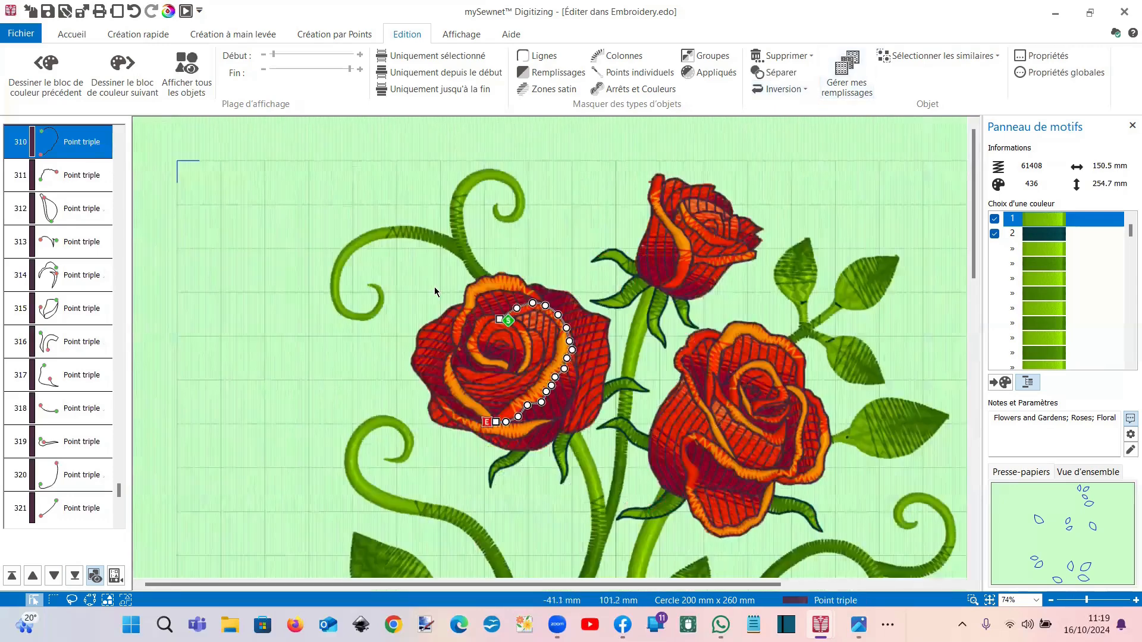
pyautogui.scroll(2, 434, 287)
pyautogui.click(821, 496)
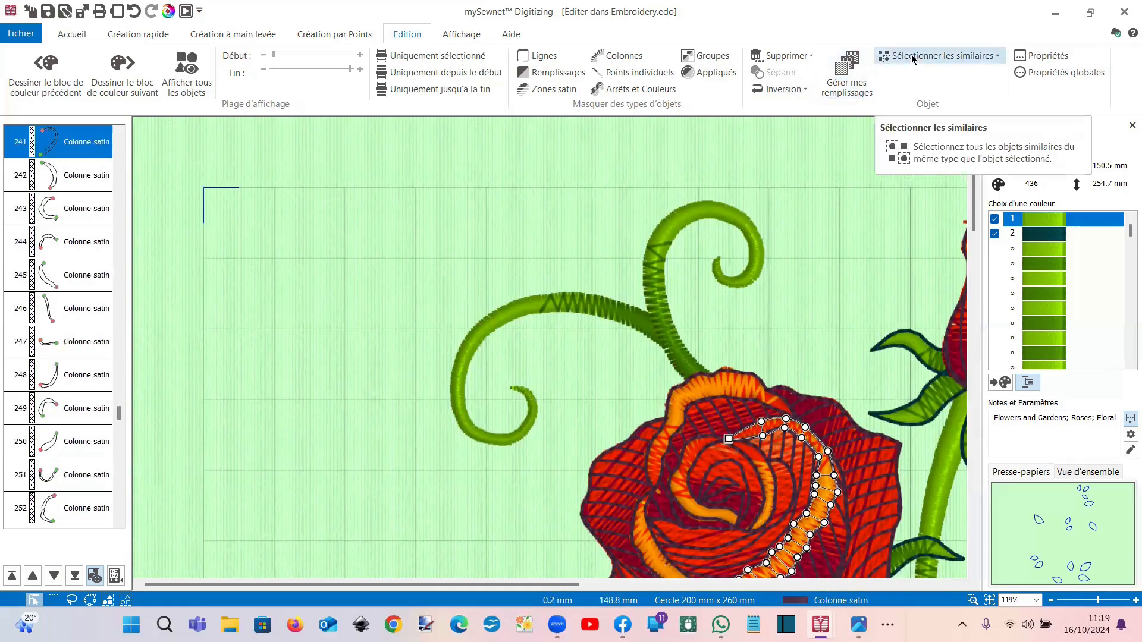
# Step: Select all visible satin columns like object 241 and uncheck Dégradé in their Colonne properties
pyautogui.rightClick(94, 143)
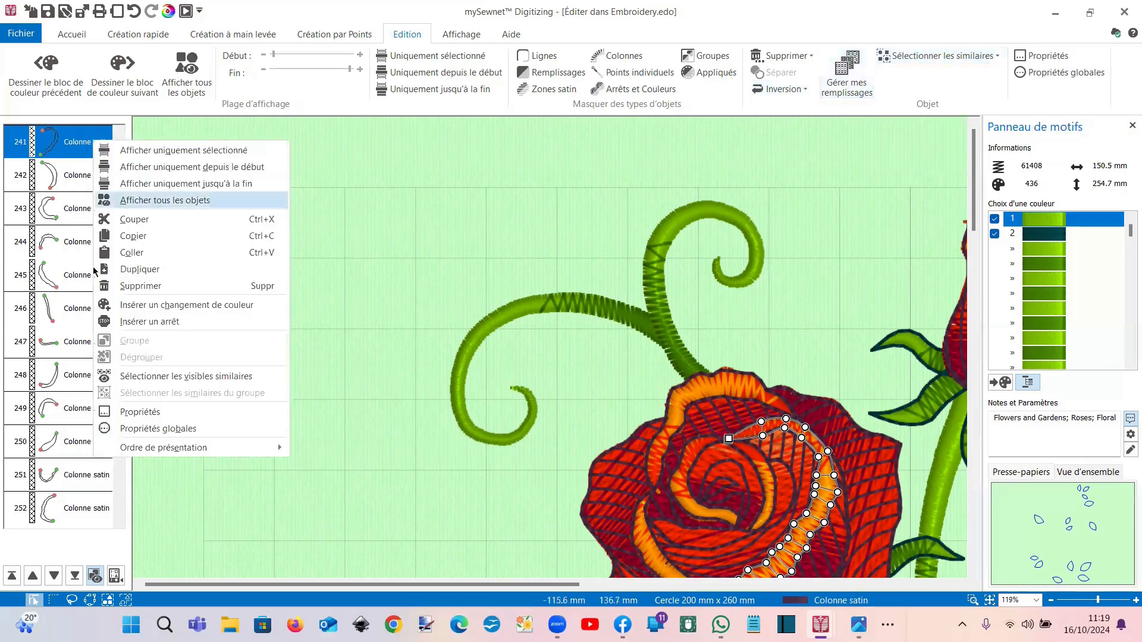
pyautogui.click(128, 412)
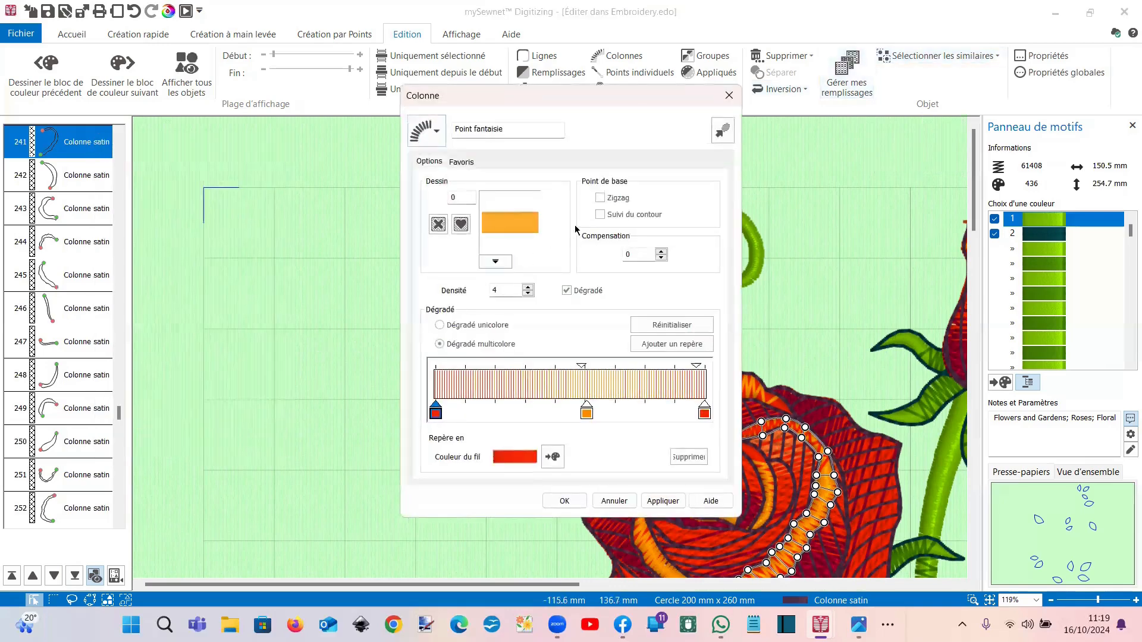
pyautogui.click(729, 95)
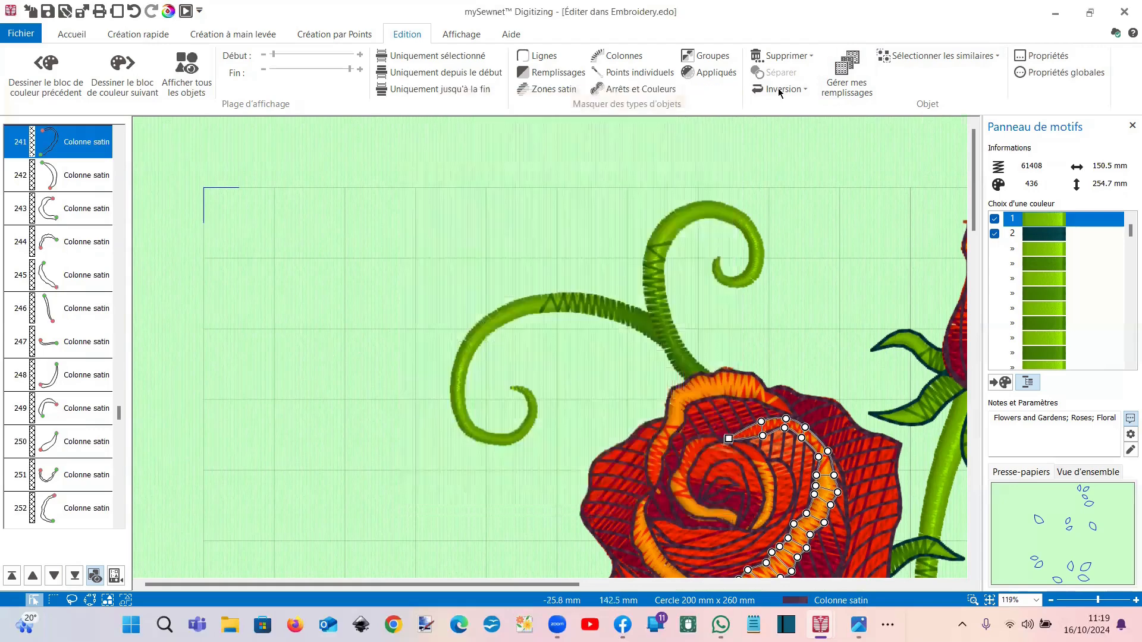
pyautogui.click(890, 59)
pyautogui.click(904, 75)
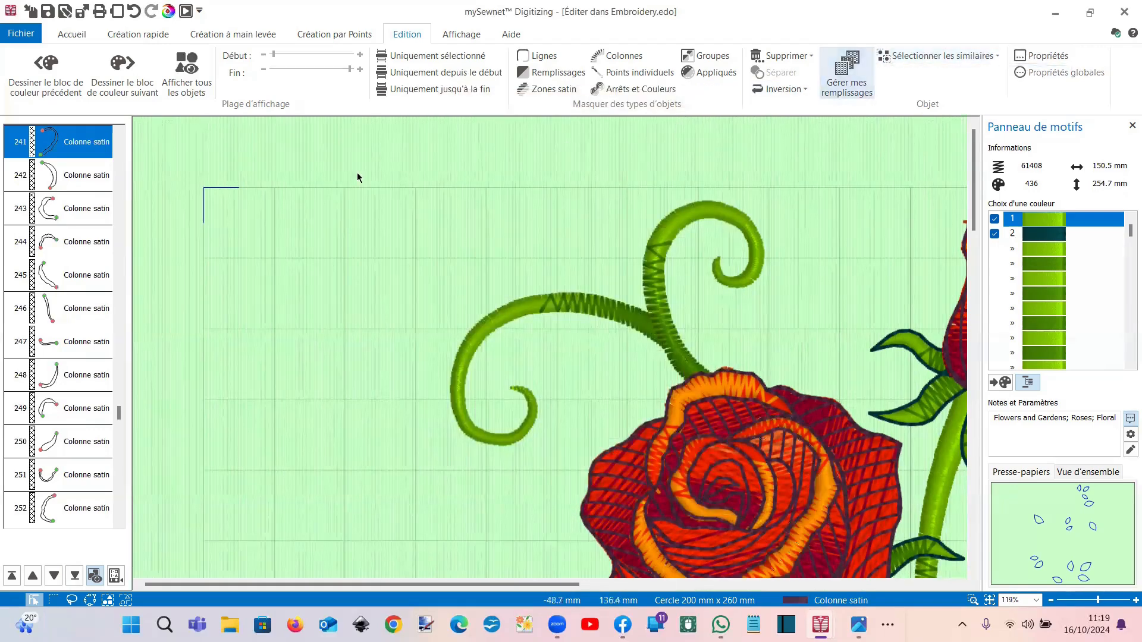
pyautogui.rightClick(88, 155)
pyautogui.click(149, 354)
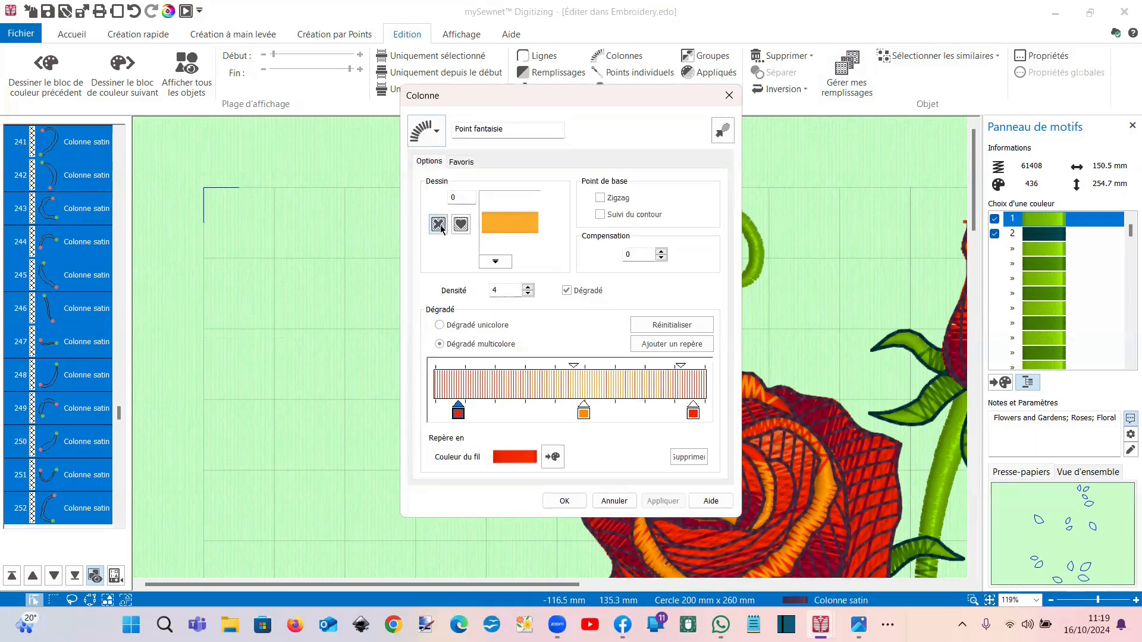
pyautogui.click(567, 291)
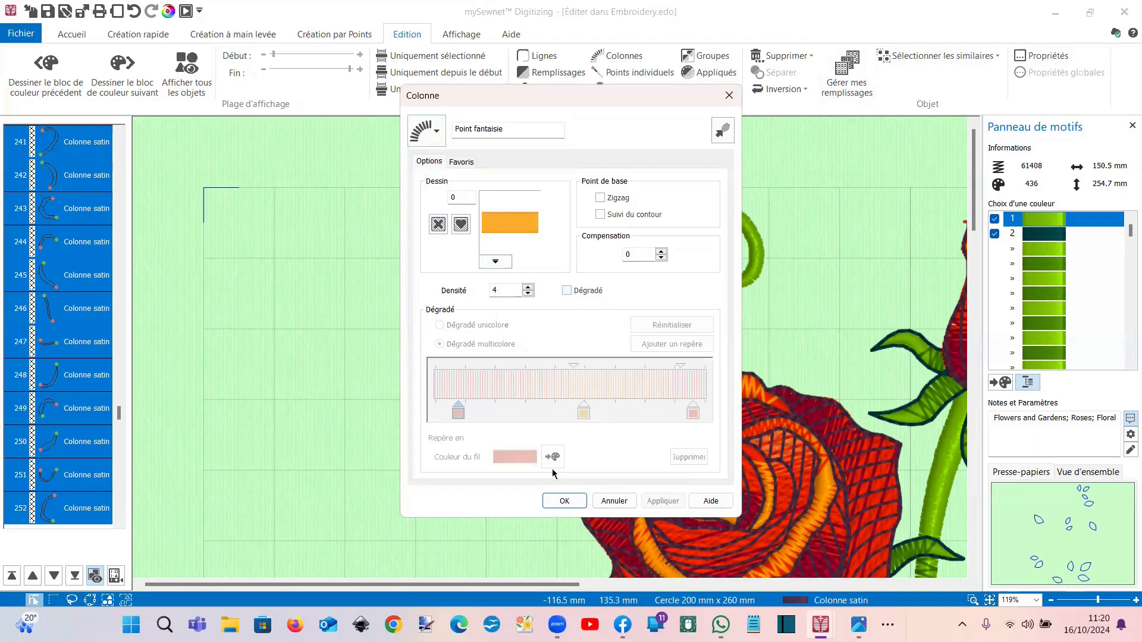
pyautogui.click(551, 503)
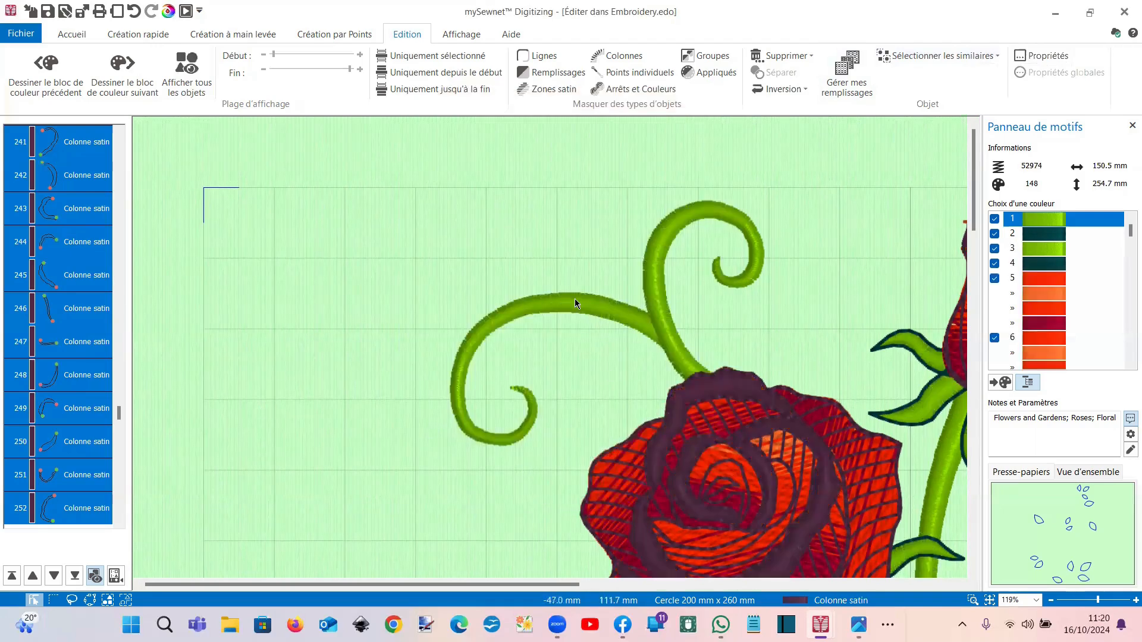
# Step: Recolour colour change 185 to the yellow swatch
pyautogui.moveTo(119, 418); pyautogui.dragTo(119, 341)
pyautogui.click(92, 372)
pyautogui.rightClick(93, 373)
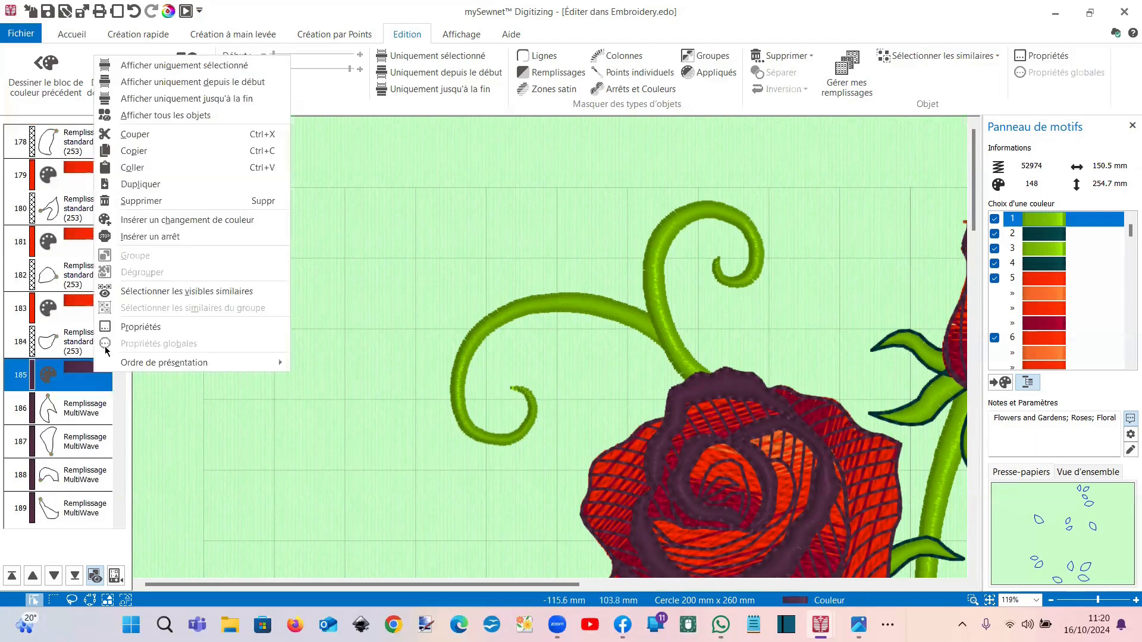
pyautogui.click(148, 227)
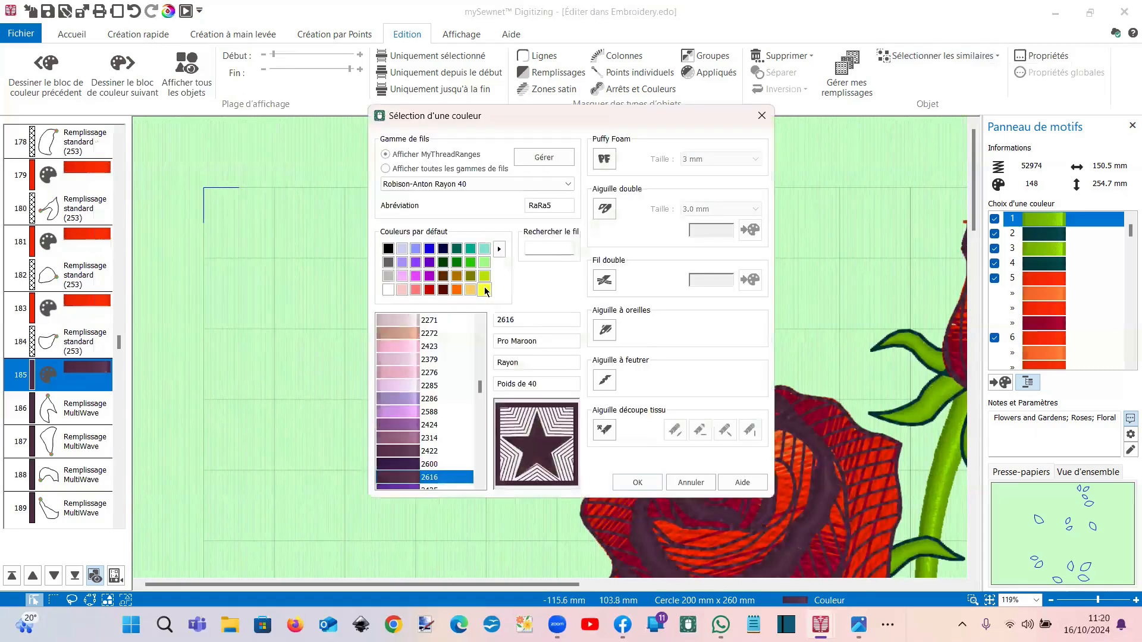
pyautogui.doubleClick(486, 291)
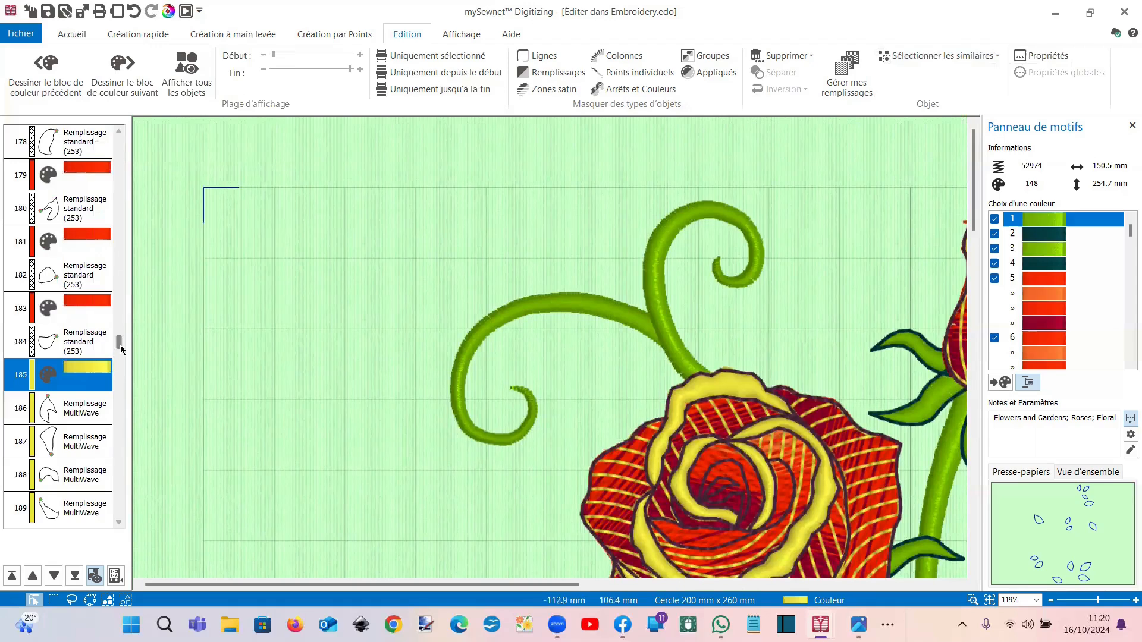
# Step: Undo twice to restore the roses' original orange gradient edging
pyautogui.click(135, 12)
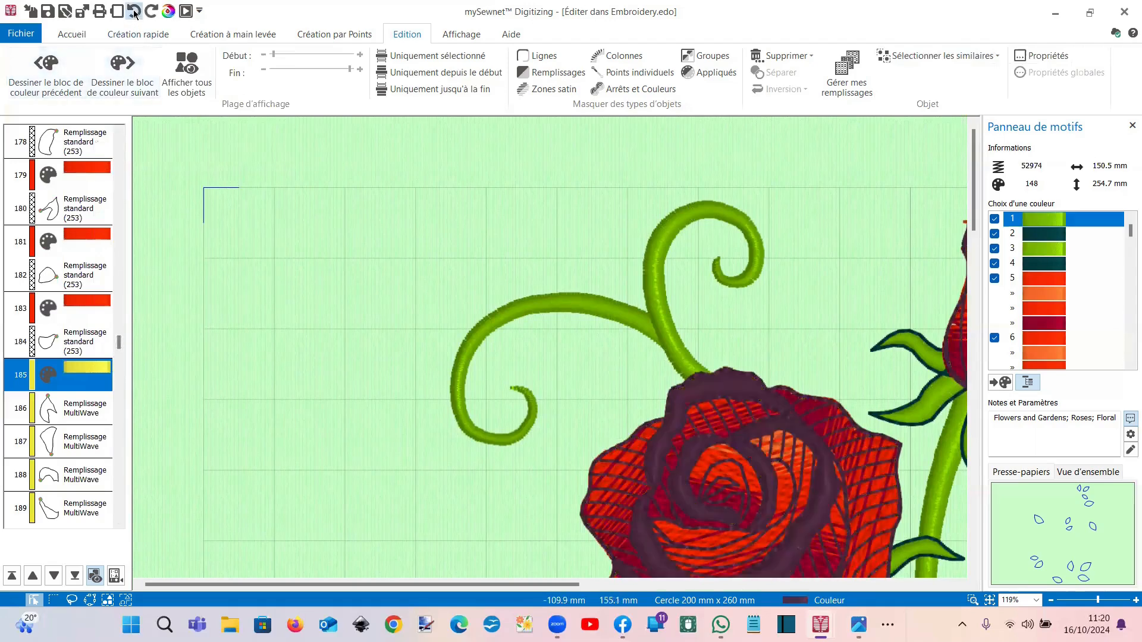
pyautogui.click(135, 13)
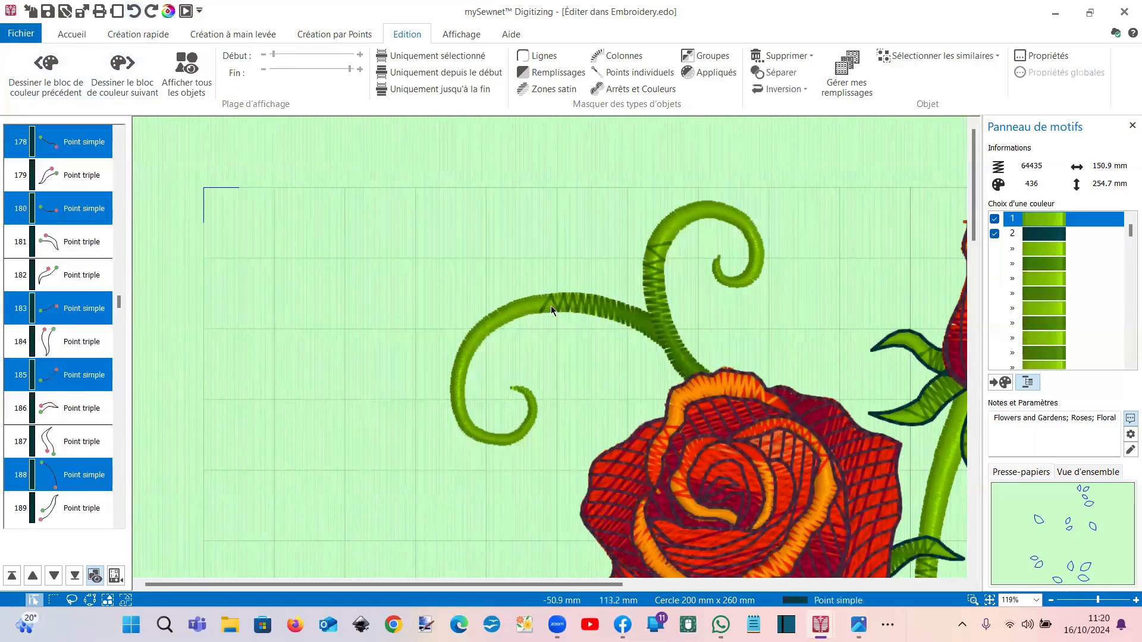
pyautogui.scroll(-4, 551, 306)
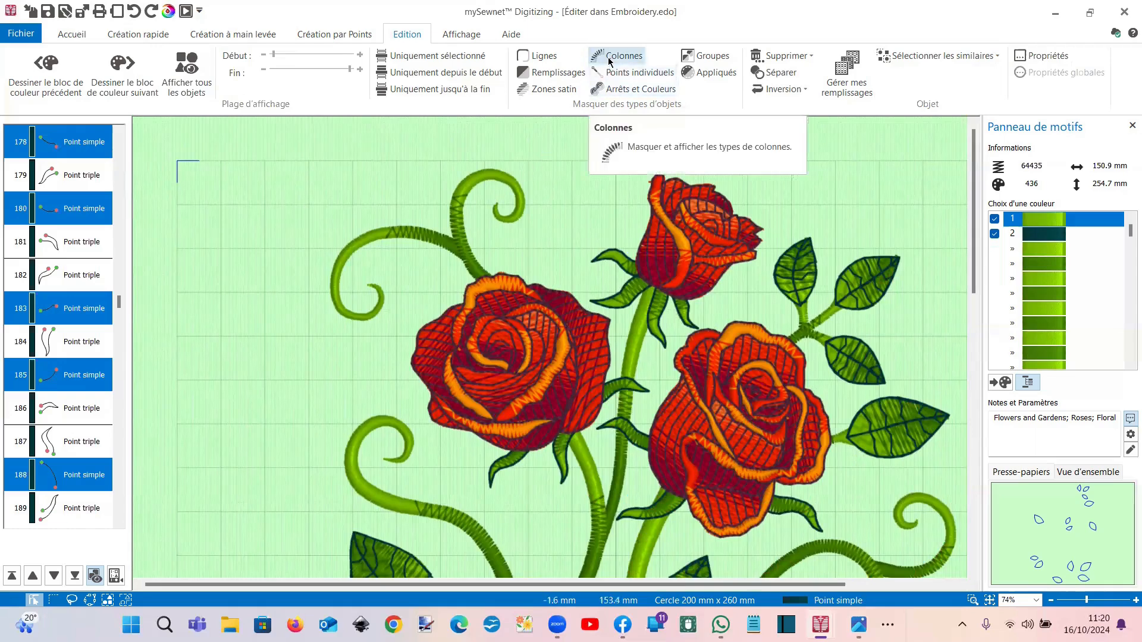
# Step: Hide line and column stitches, then select all visible fills similar to one rose petal
pyautogui.click(542, 58)
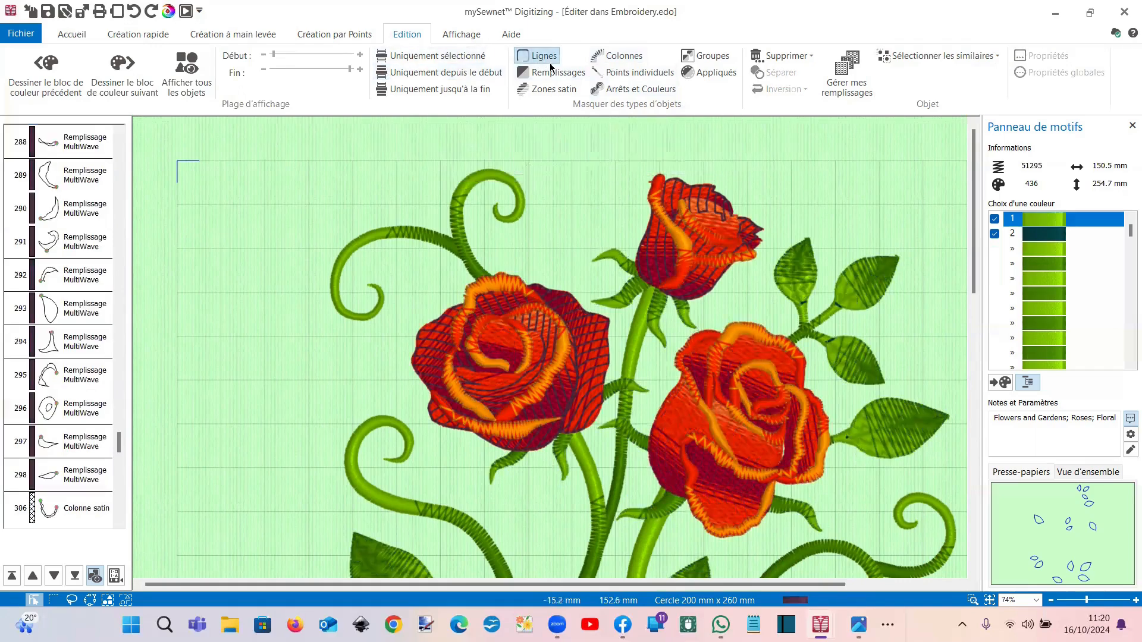
pyautogui.click(618, 58)
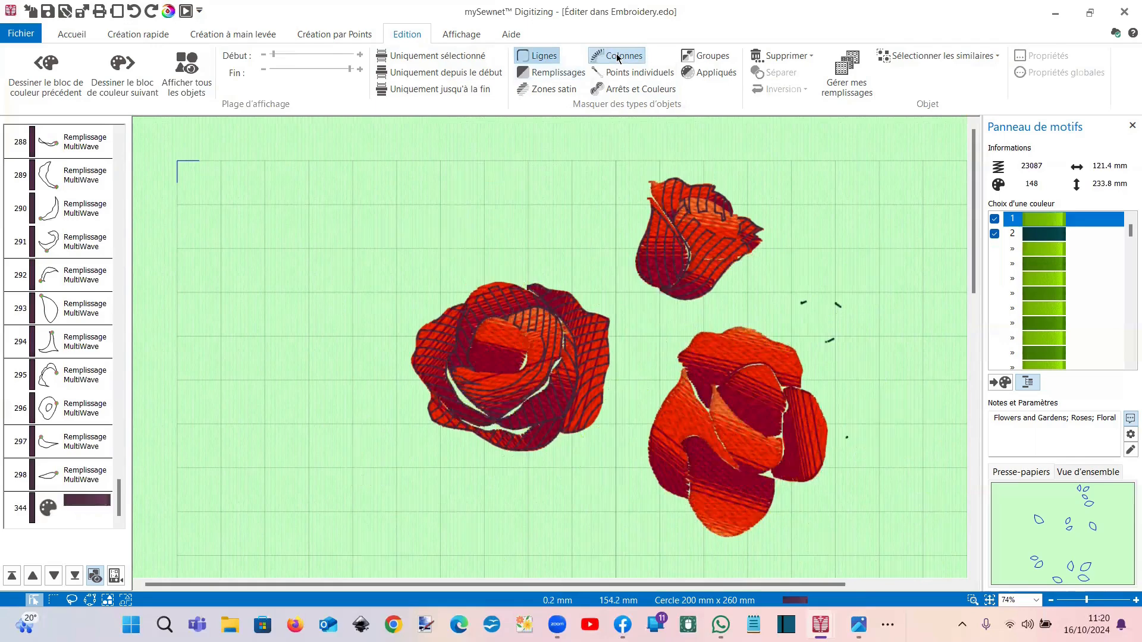
pyautogui.click(713, 350)
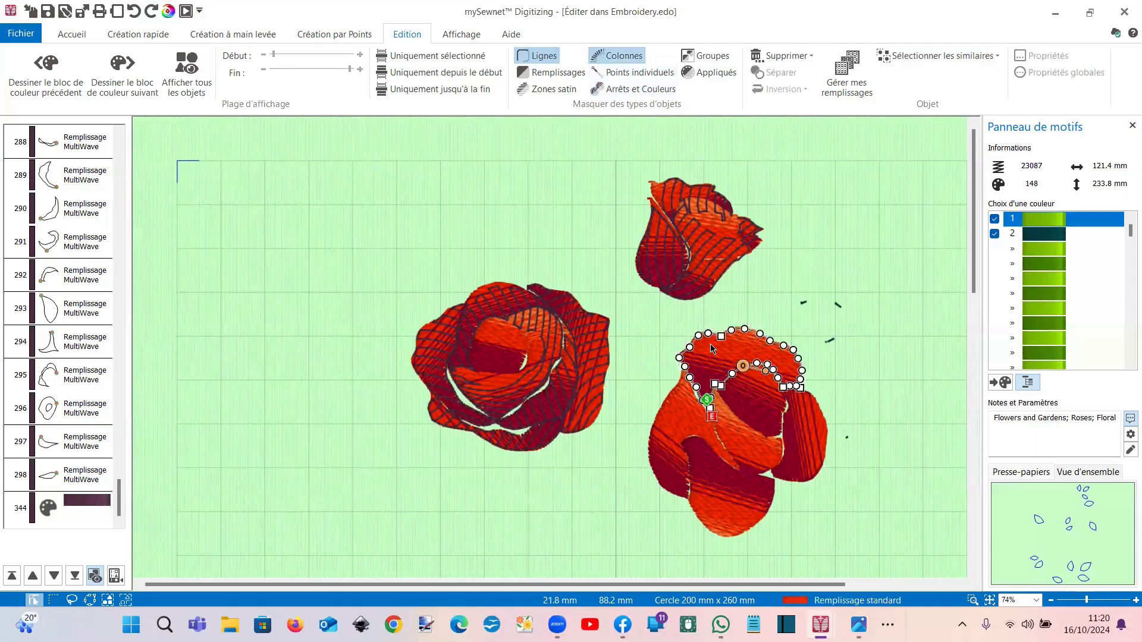
pyautogui.click(925, 57)
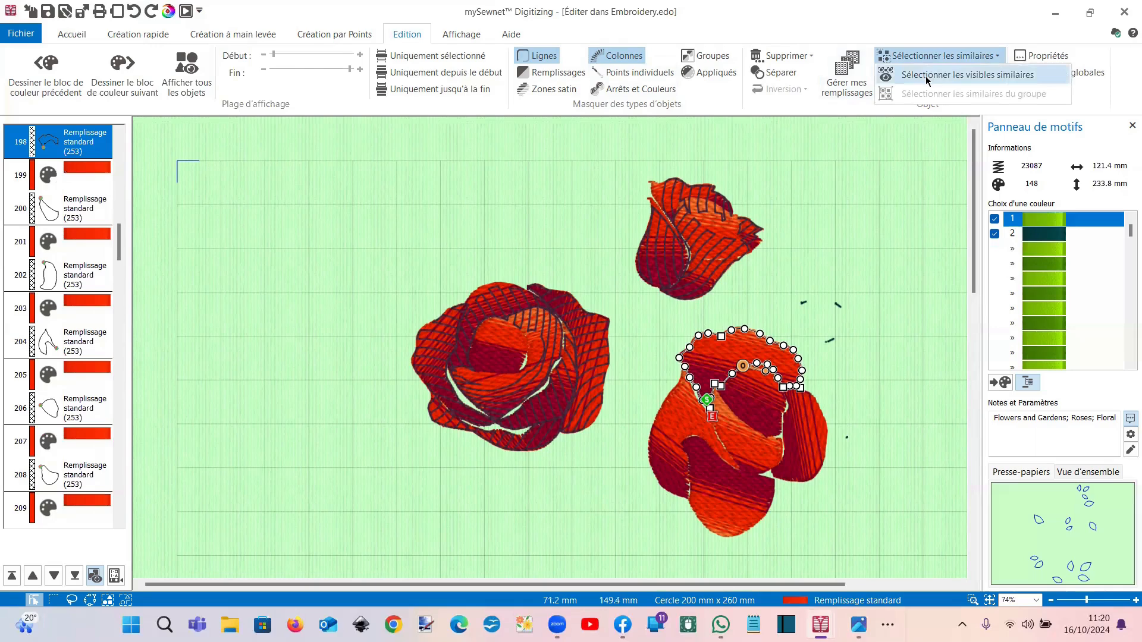
pyautogui.click(926, 79)
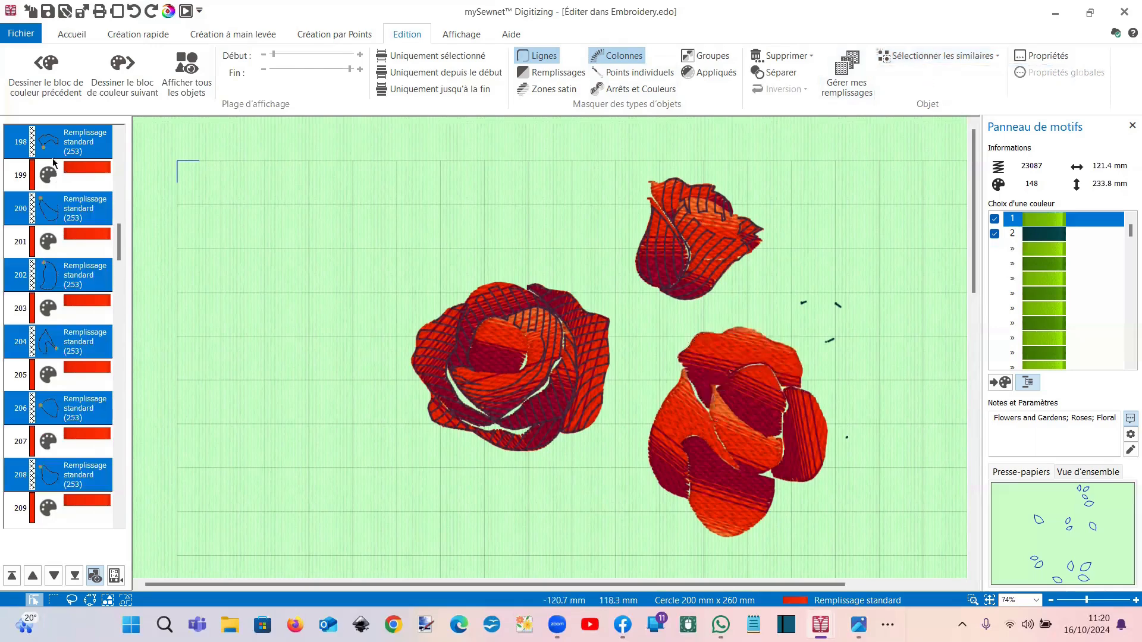
pyautogui.rightClick(95, 205)
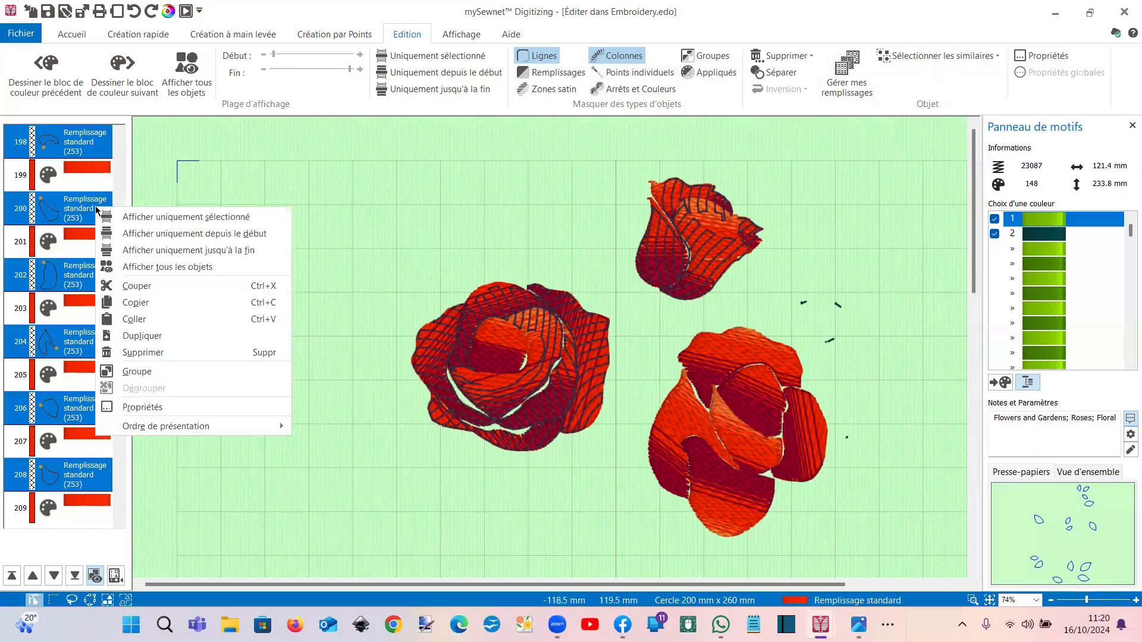
# Step: Give the selected petals vertical-stripe fill pattern 261 without gradient, then fit the hoop in view
pyautogui.click(153, 409)
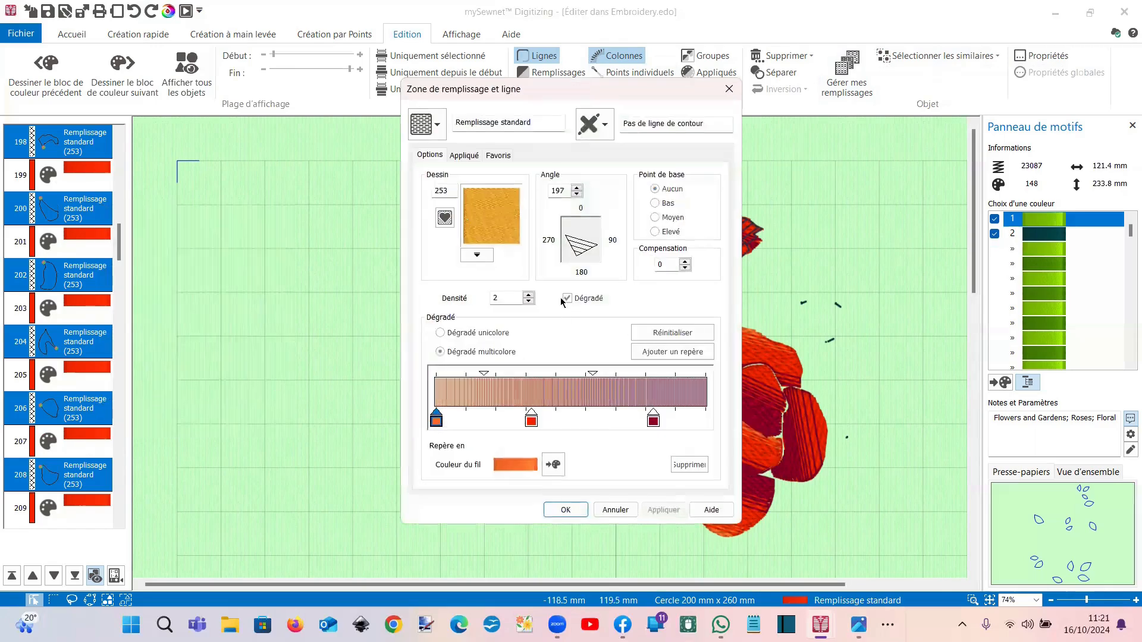
pyautogui.click(566, 299)
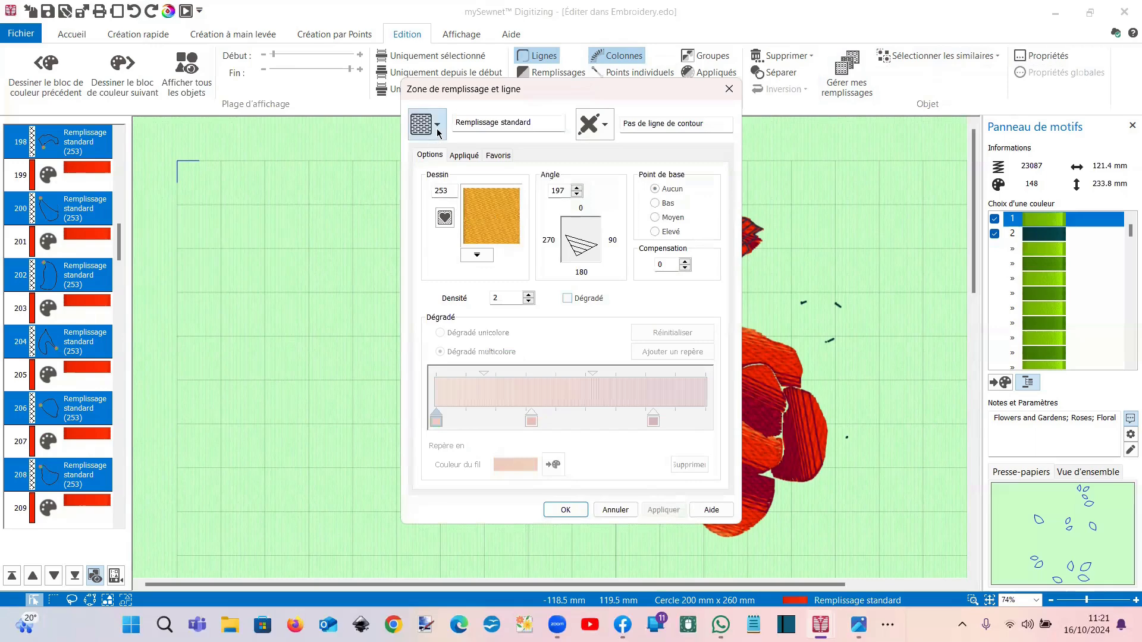
pyautogui.click(477, 255)
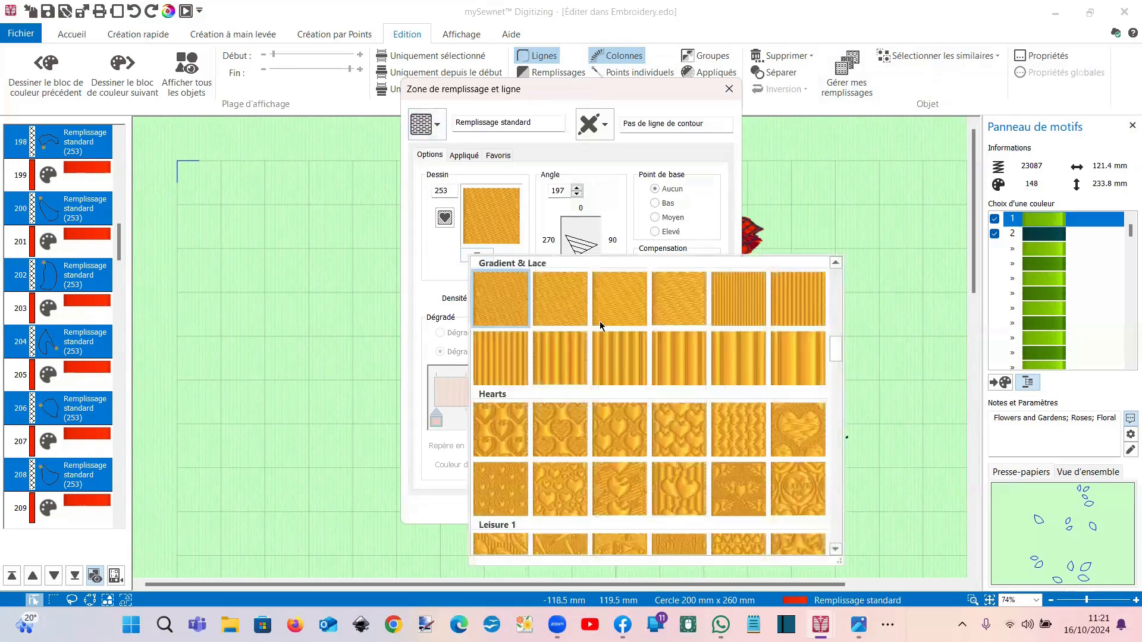
pyautogui.click(624, 362)
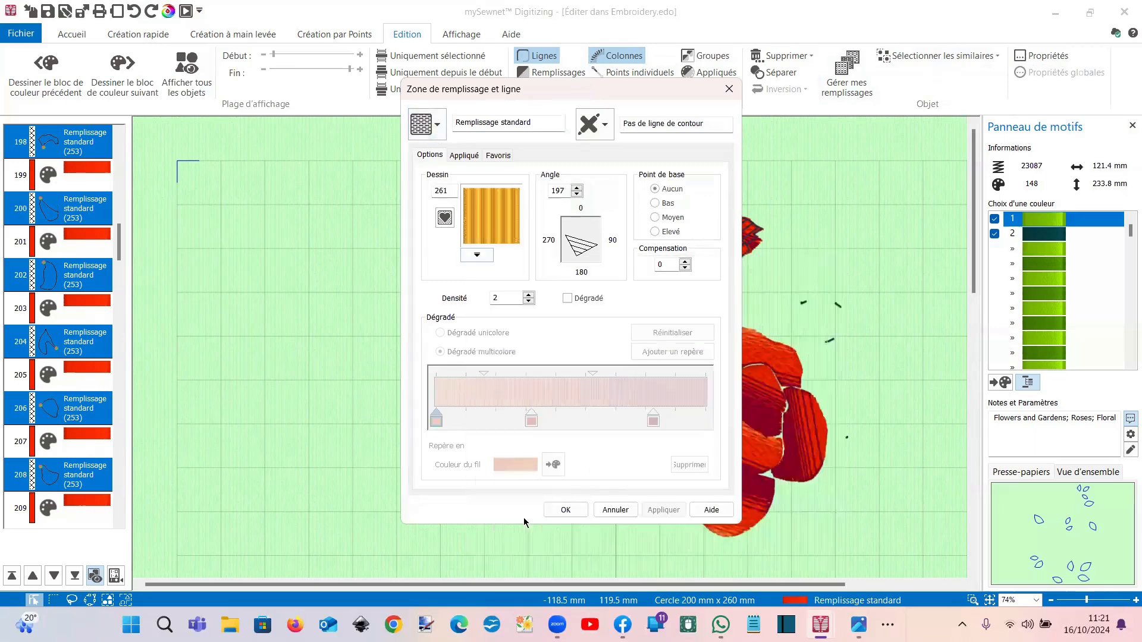
pyautogui.click(566, 510)
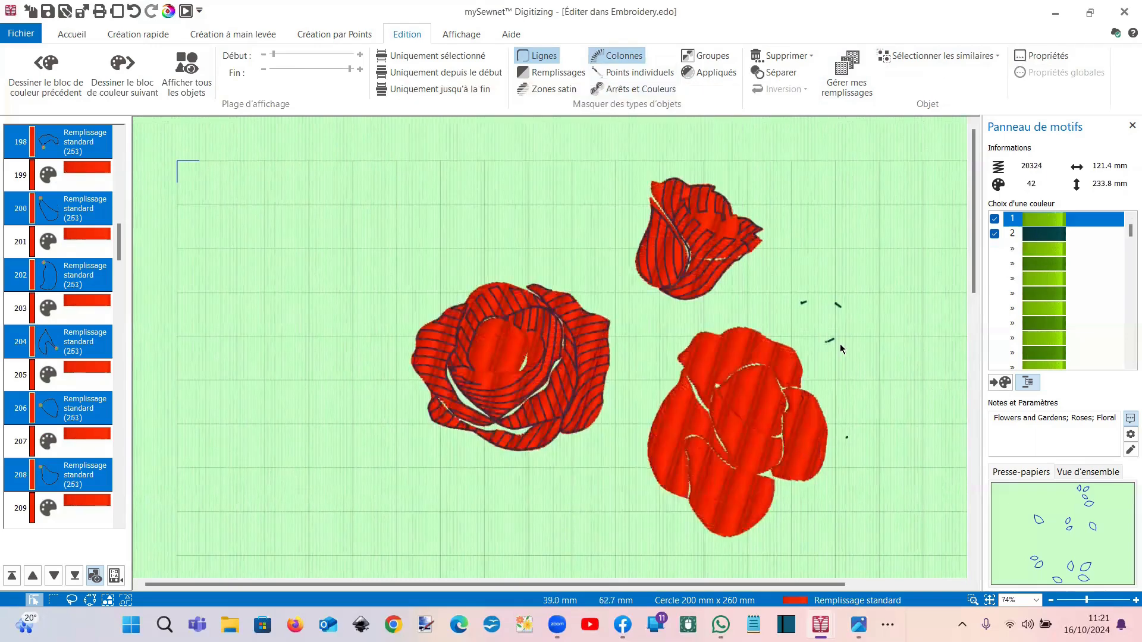
pyautogui.click(989, 600)
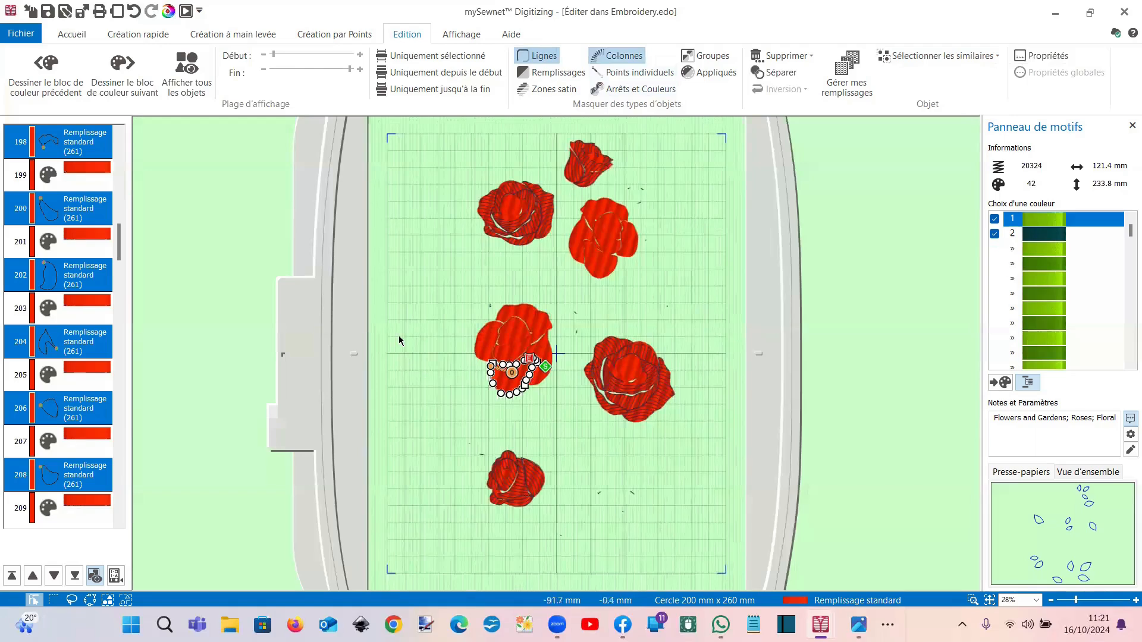
# Step: Undo the striped fill to restore the shaded petals, then select a stem segment
pyautogui.click(134, 16)
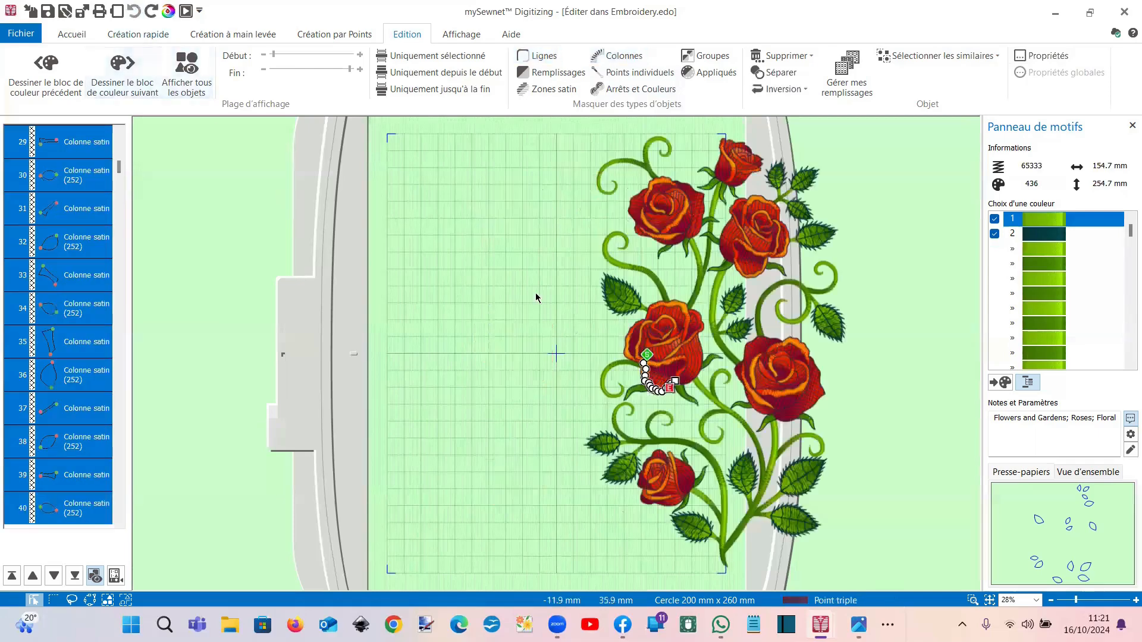
pyautogui.click(138, 34)
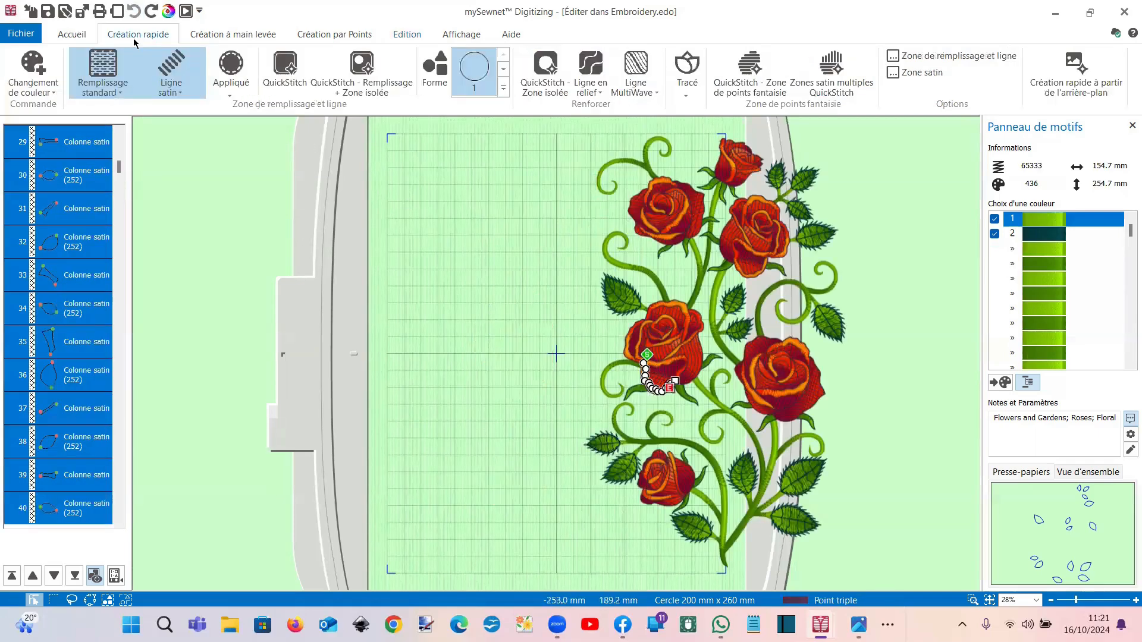
pyautogui.click(722, 348)
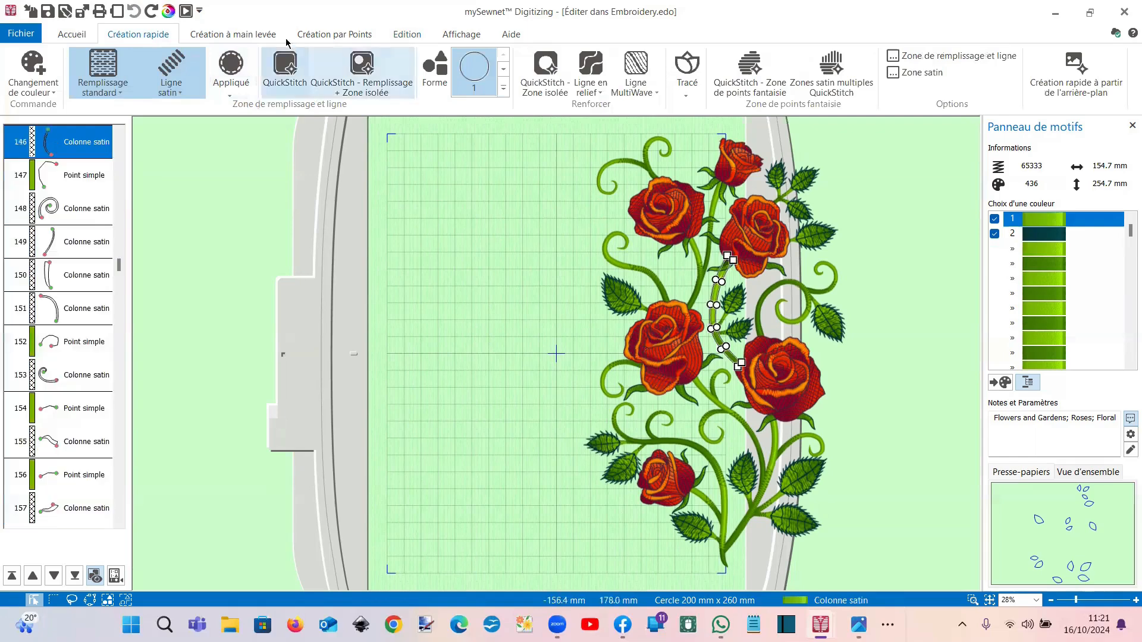
# Step: Select all visible objects and drag the rose design left to the hoop centre
pyautogui.click(81, 37)
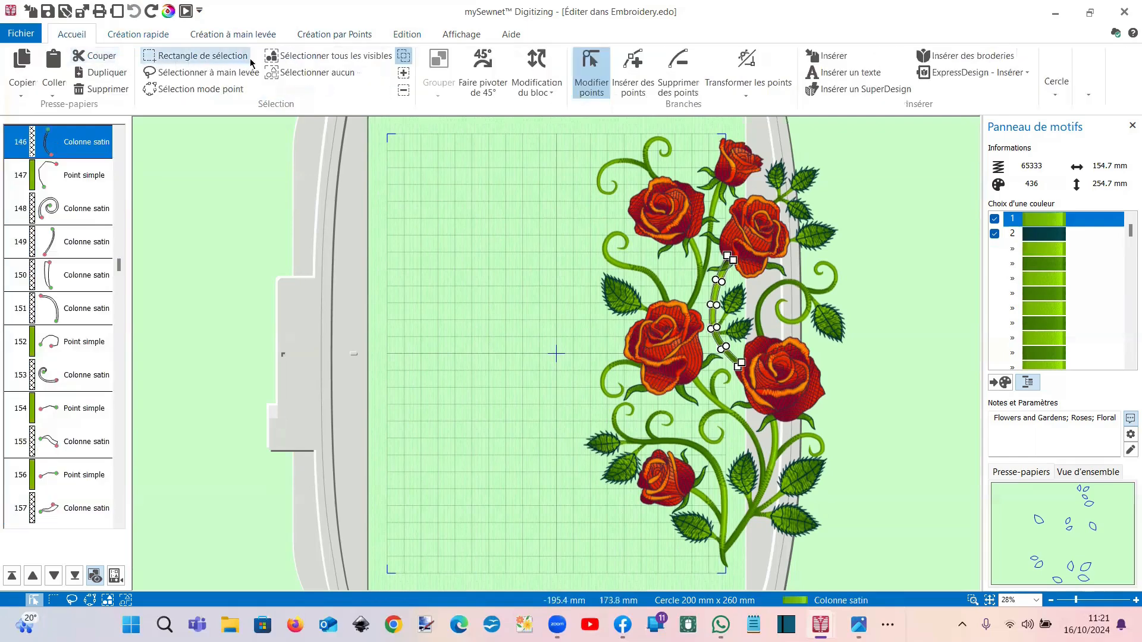
pyautogui.click(327, 55)
pyautogui.moveTo(683, 345); pyautogui.dragTo(535, 350)
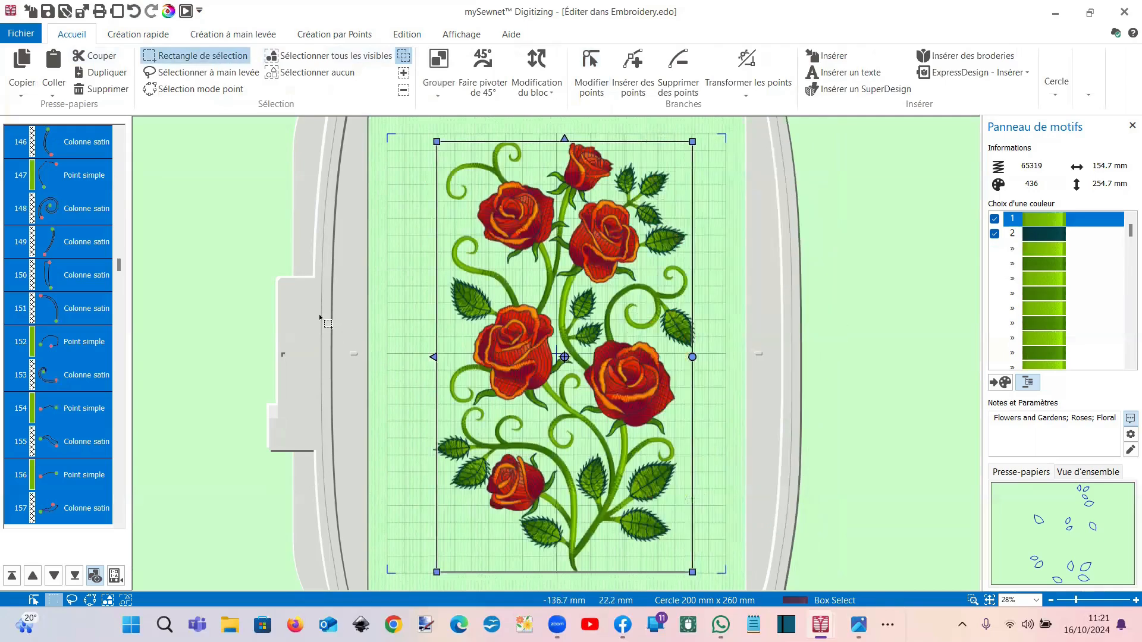
pyautogui.click(325, 322)
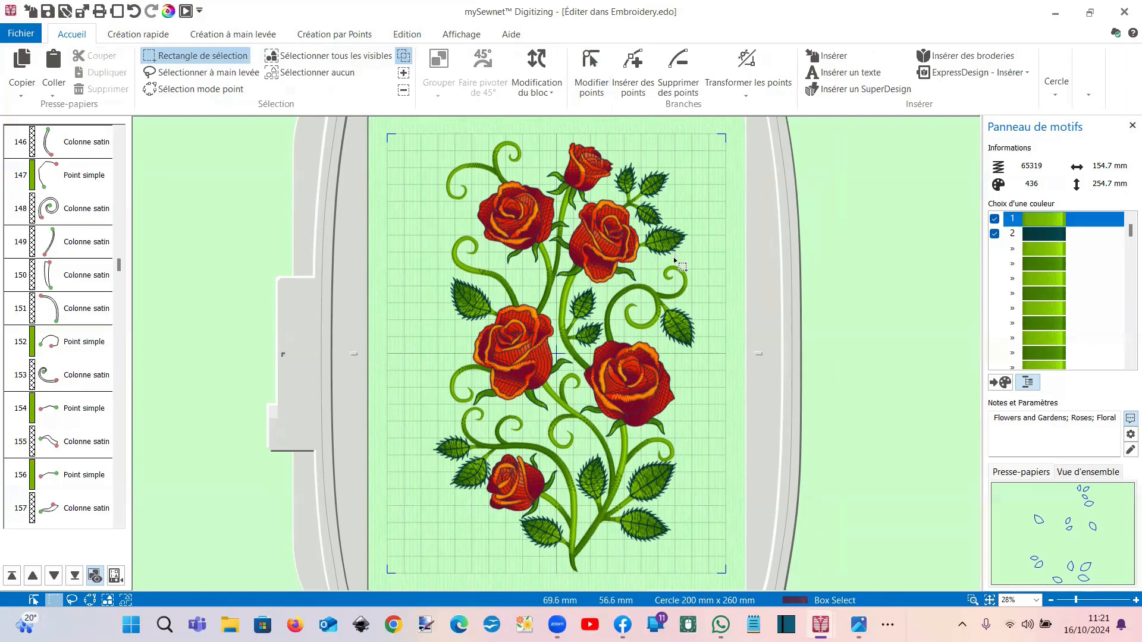
pyautogui.scroll(2, 574, 315)
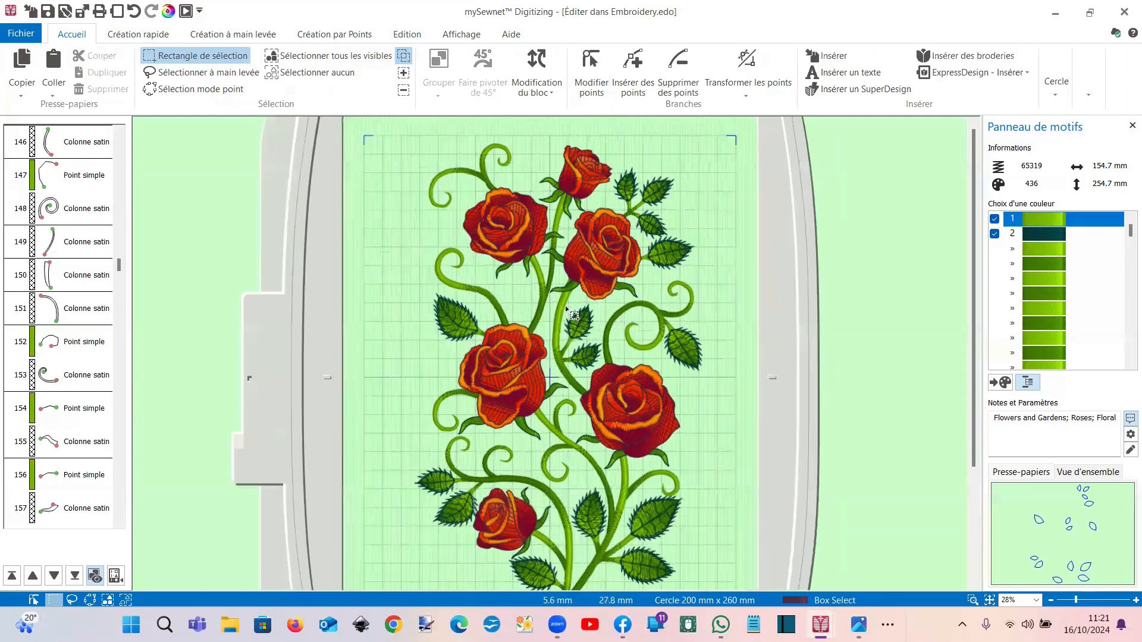
pyautogui.scroll(3, 494, 363)
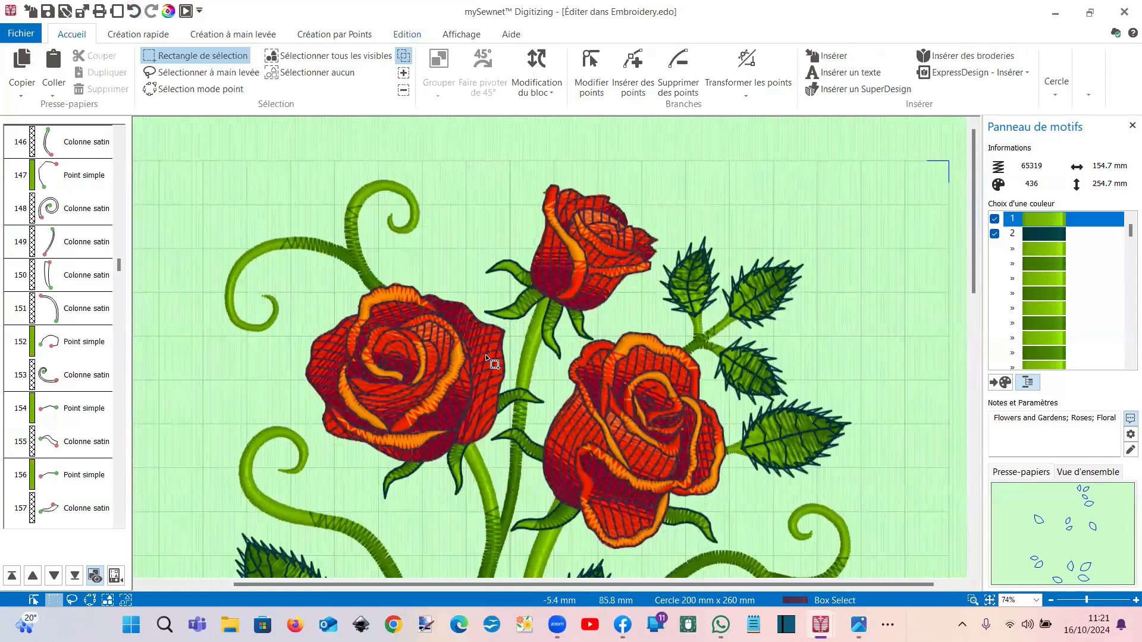
pyautogui.click(494, 363)
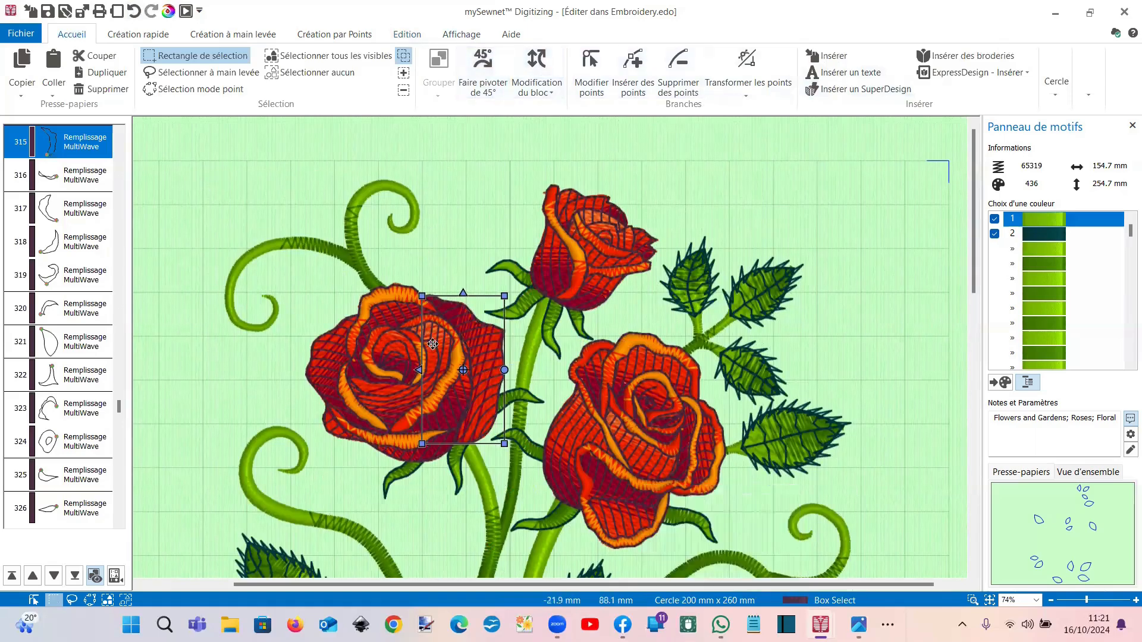
# Step: Check the left-rose petal fill's properties, closing them unchanged
pyautogui.moveTo(80, 156)
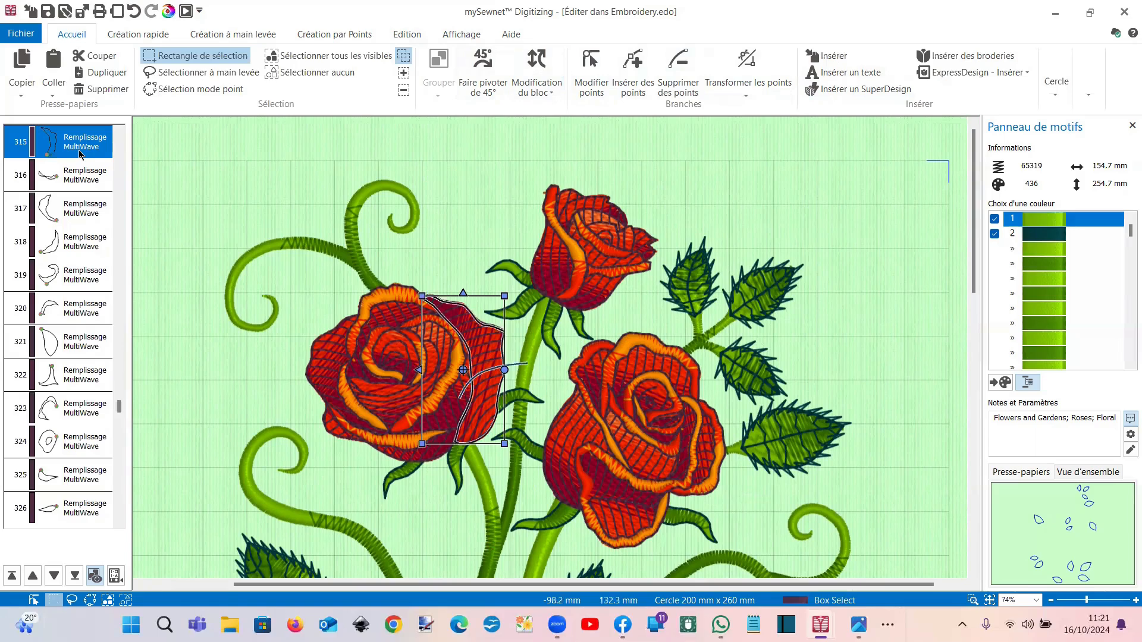
pyautogui.rightClick(79, 152)
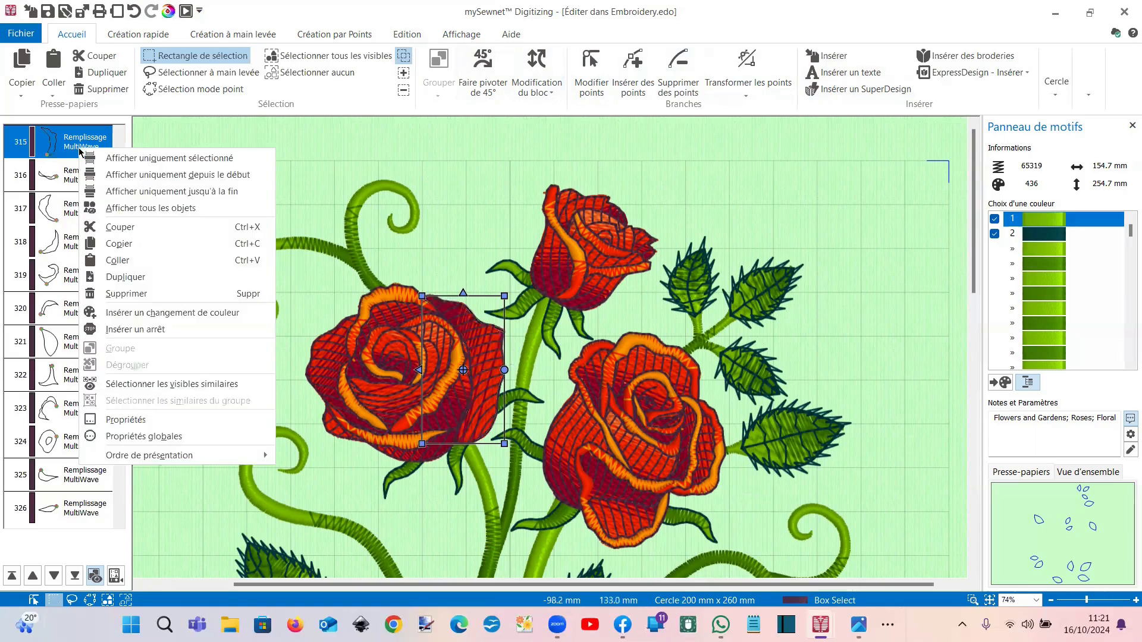
pyautogui.click(186, 412)
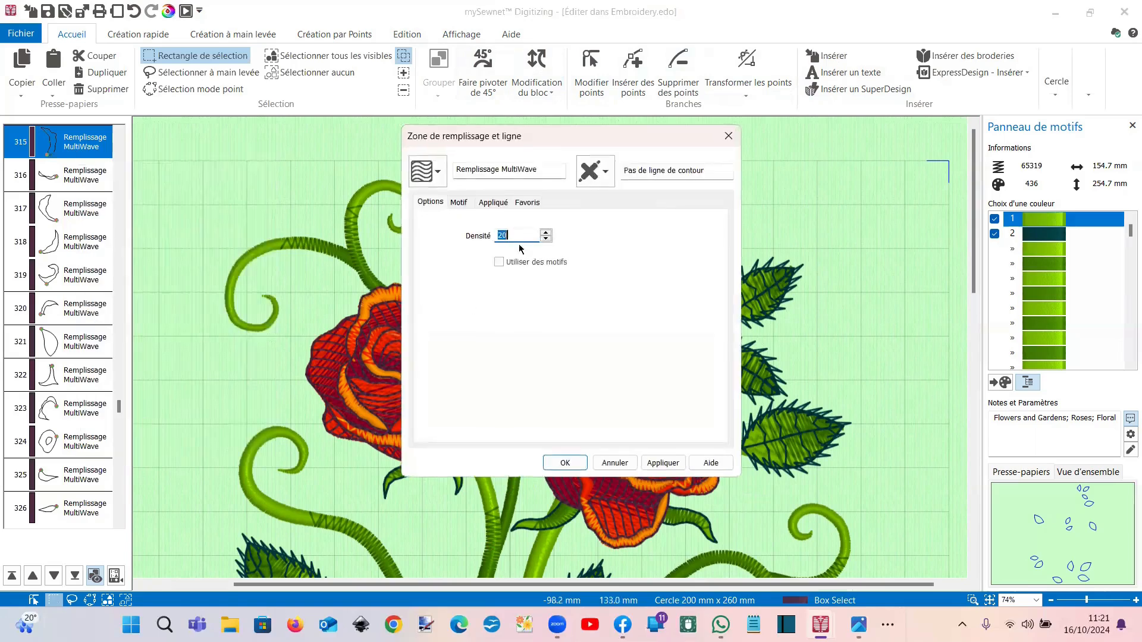
pyautogui.click(729, 136)
# Step: Select all visible MultiWave petal fills and open their shared properties' fill-type list
pyautogui.click(406, 33)
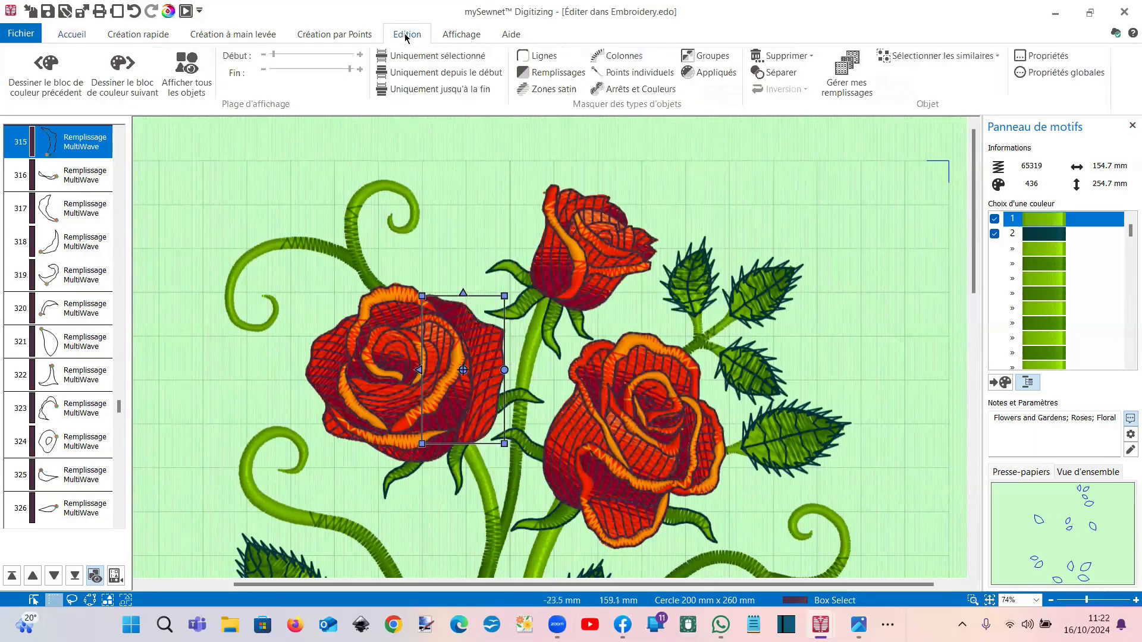
pyautogui.click(904, 57)
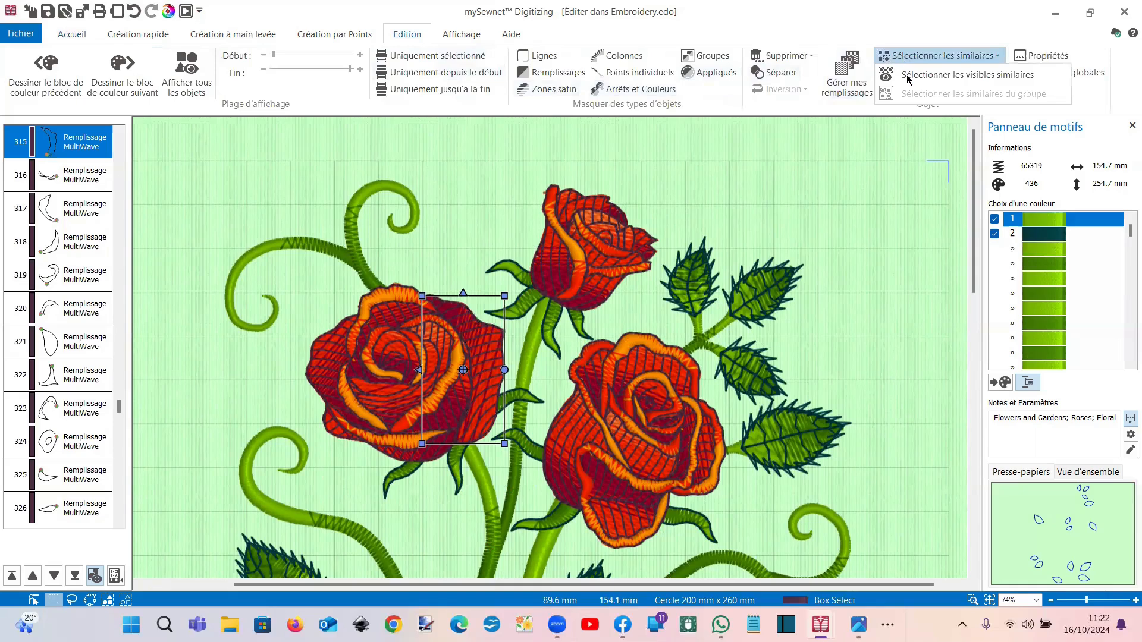
pyautogui.click(908, 79)
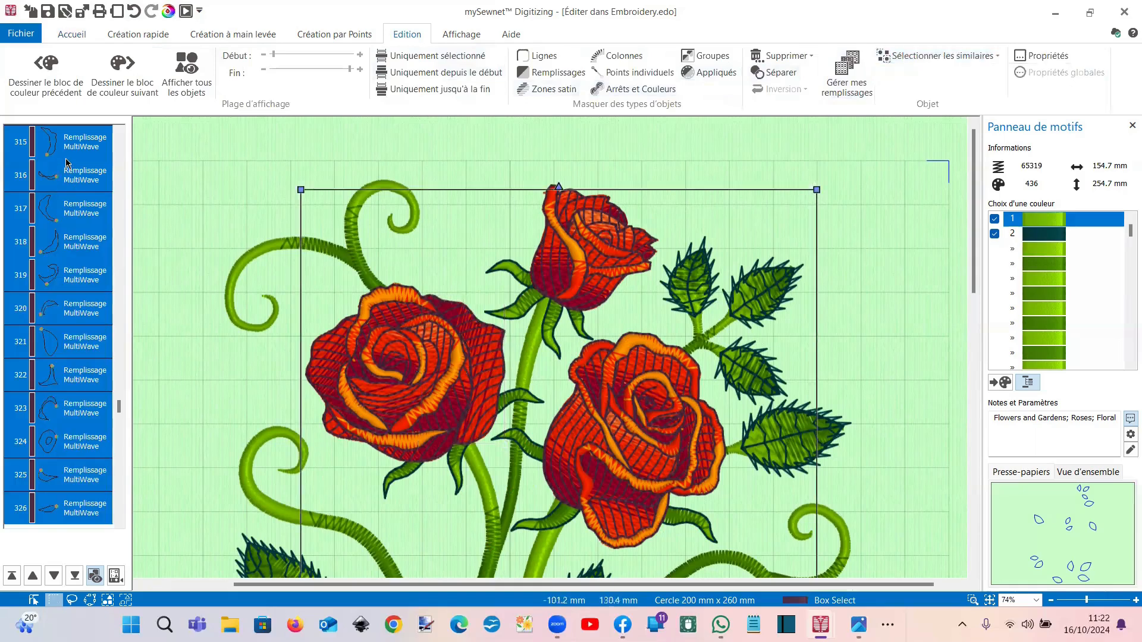
pyautogui.rightClick(67, 162)
pyautogui.click(95, 359)
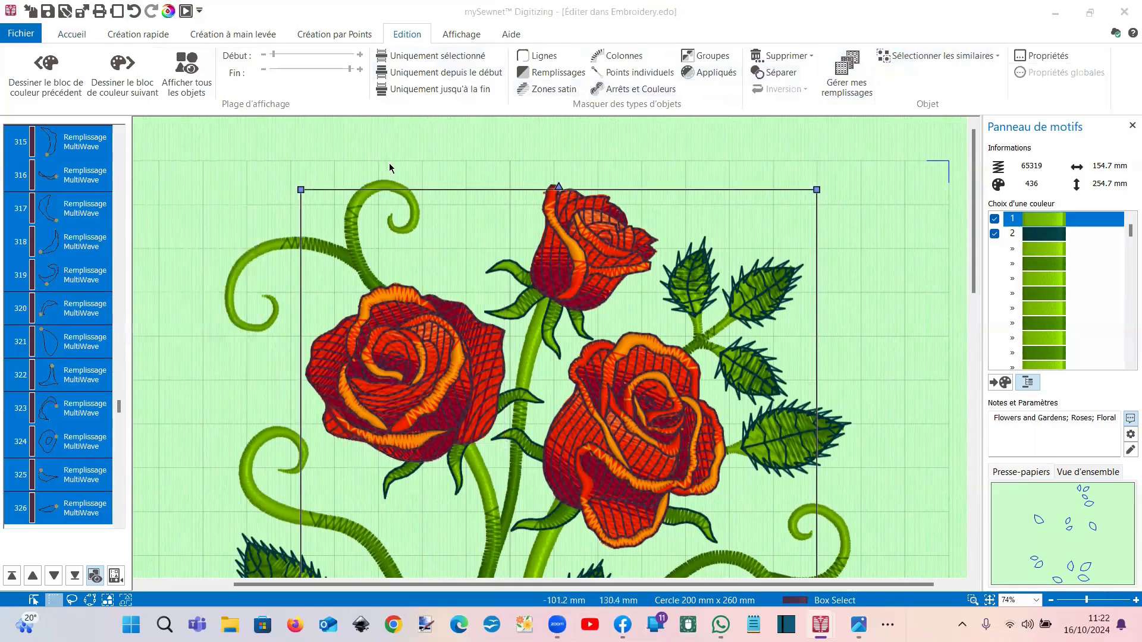
pyautogui.click(439, 172)
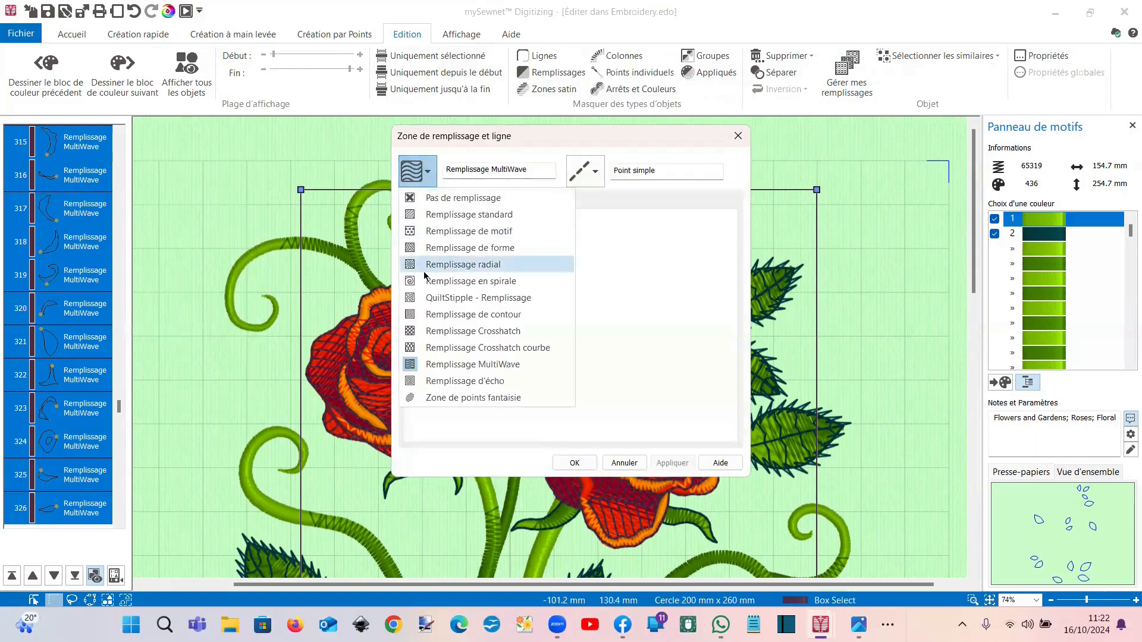
# Step: Try Crosshatch fill on the selected petals, then zoom out to see the whole hoop
pyautogui.click(450, 333)
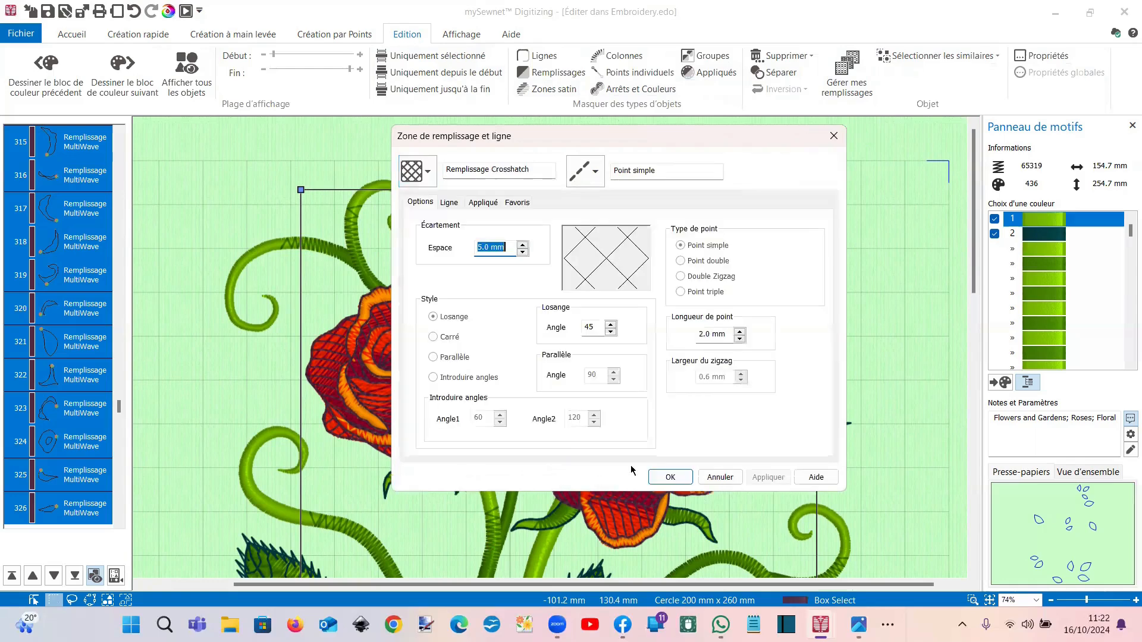
pyautogui.click(666, 474)
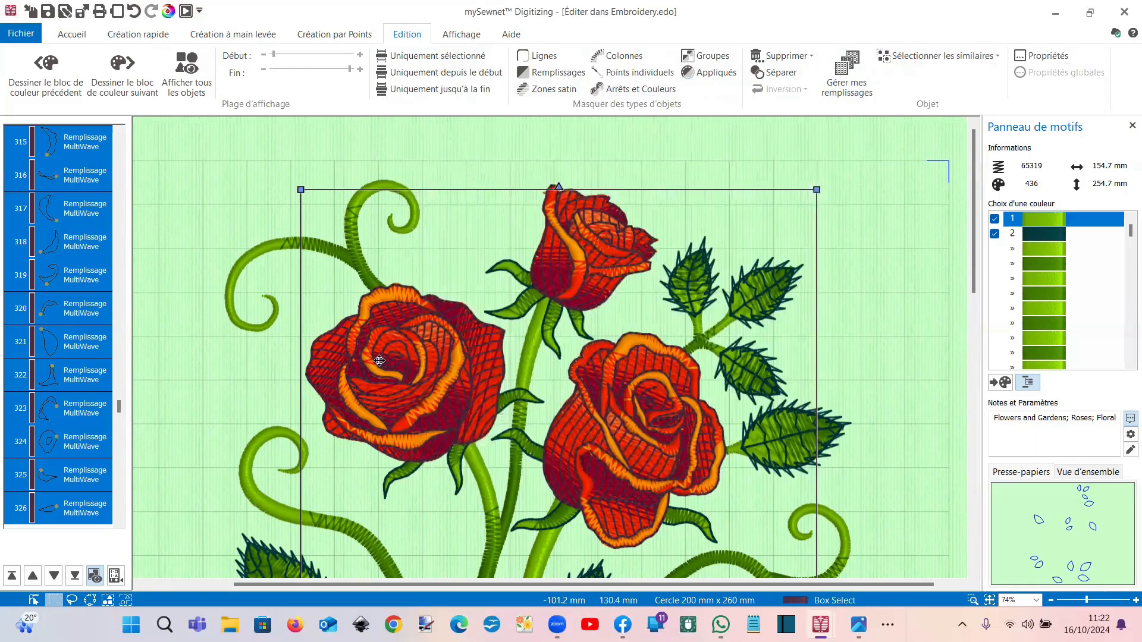
pyautogui.hscroll(-2, 382, 312)
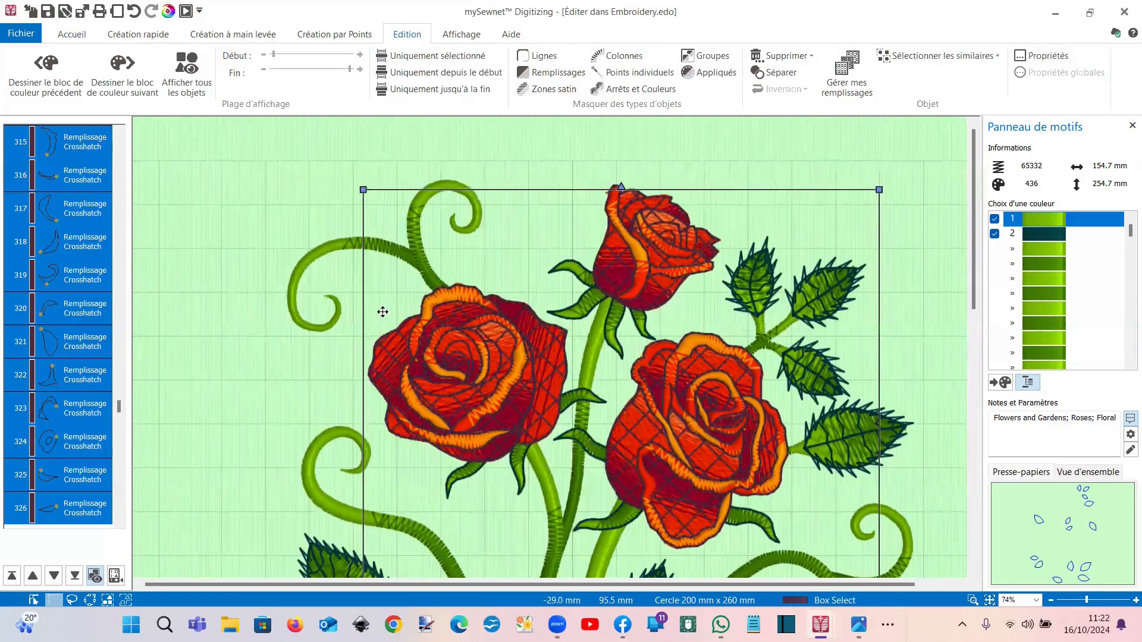
pyautogui.scroll(-2, 383, 313)
pyautogui.scroll(-1, 382, 315)
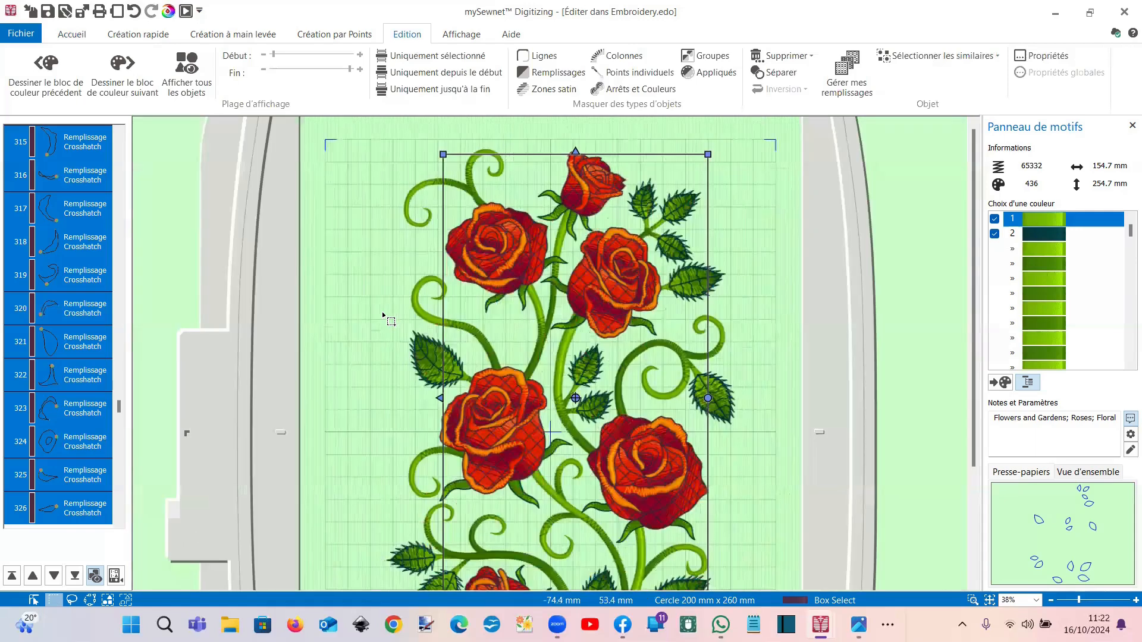
pyautogui.scroll(-1, 382, 315)
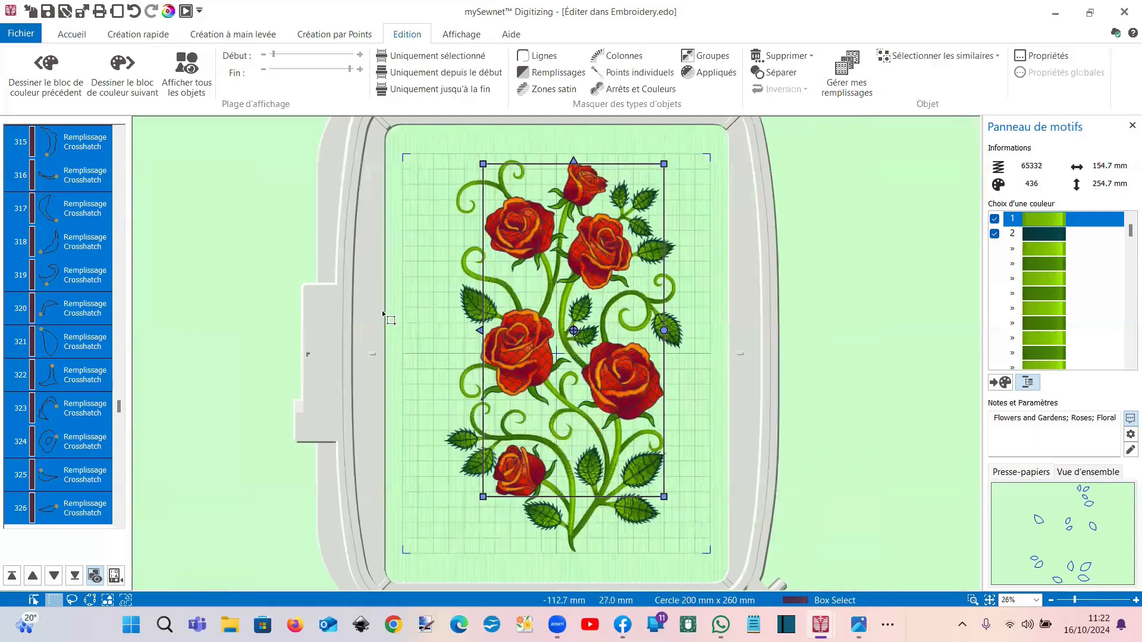
pyautogui.scroll(1, 383, 315)
pyautogui.scroll(-1, 384, 315)
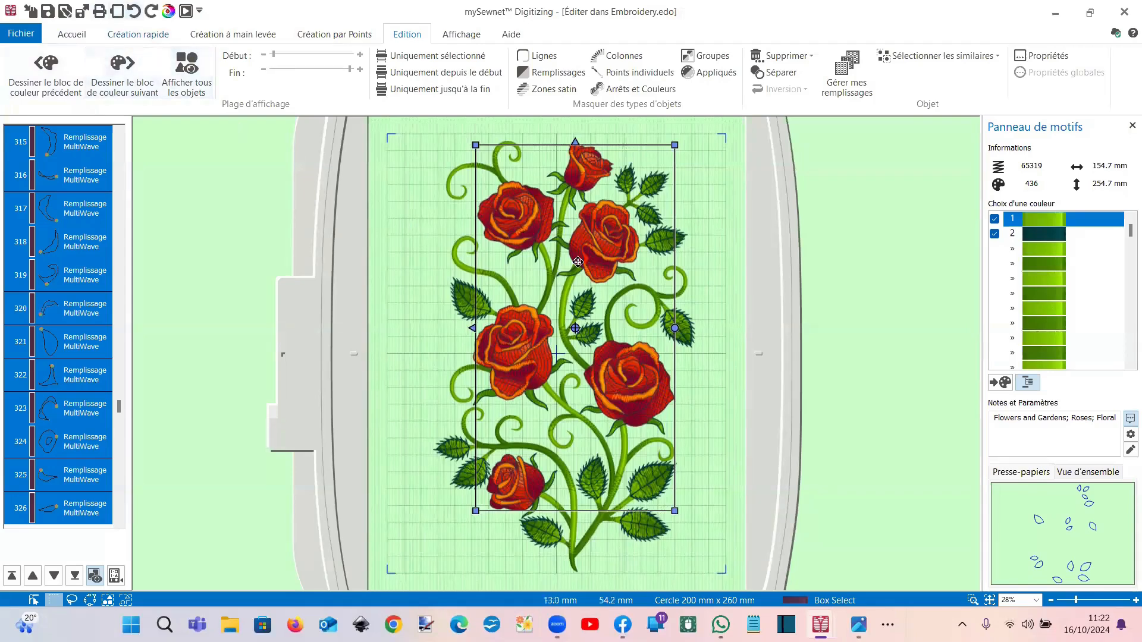
# Step: Hide columns and lines, select all similar petal fills, and uncheck Dégradé for solid red petals
pyautogui.scroll(3, 584, 287)
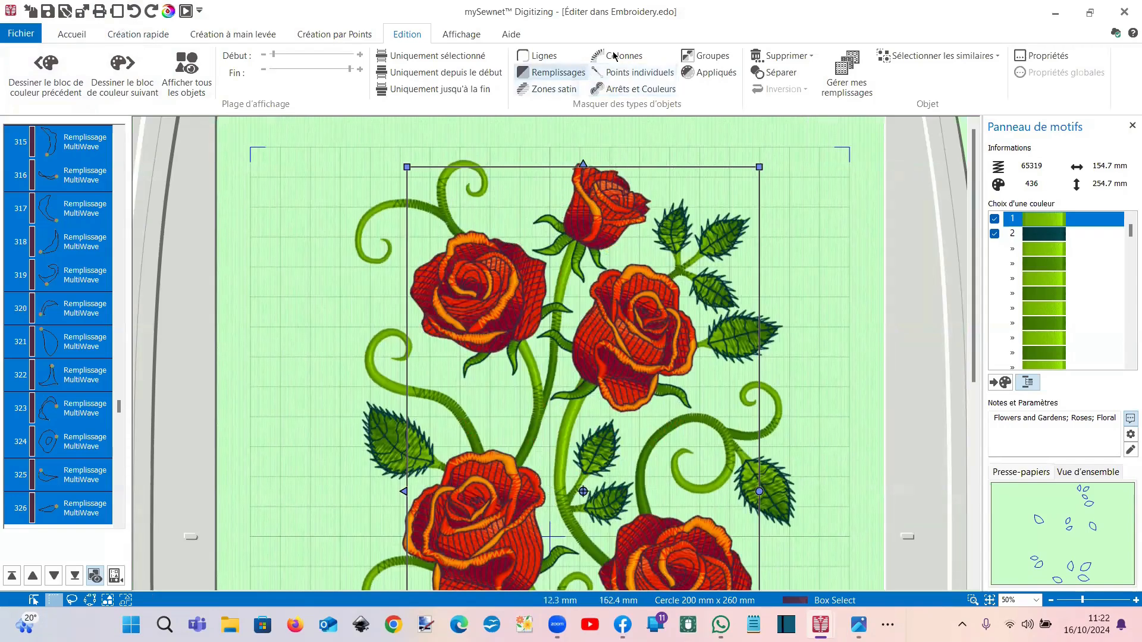
pyautogui.click(615, 56)
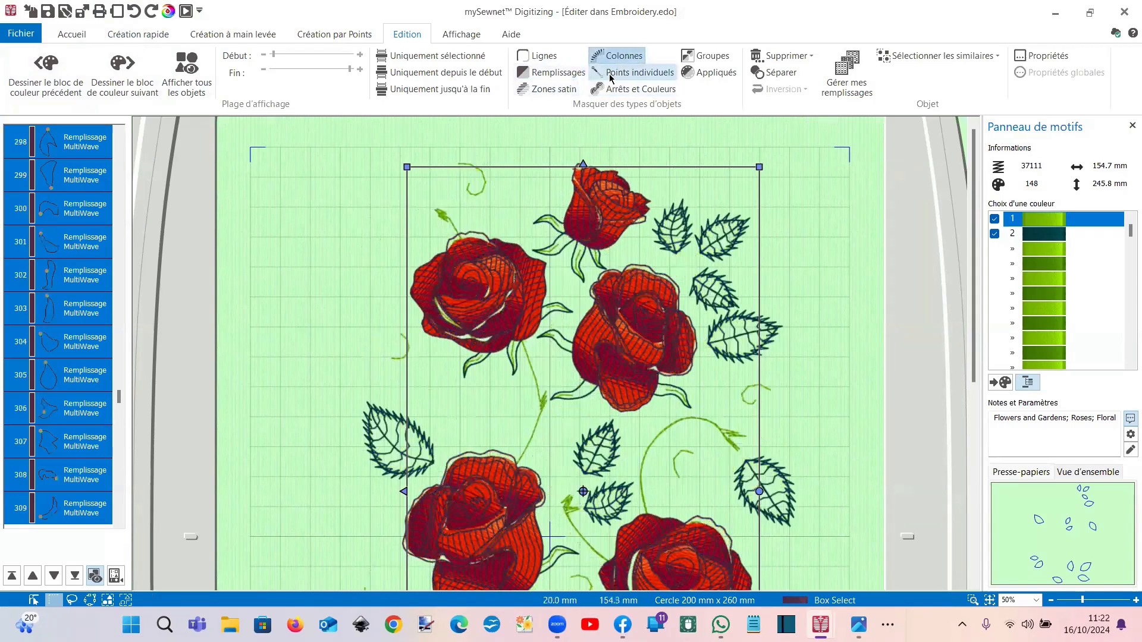
pyautogui.click(537, 55)
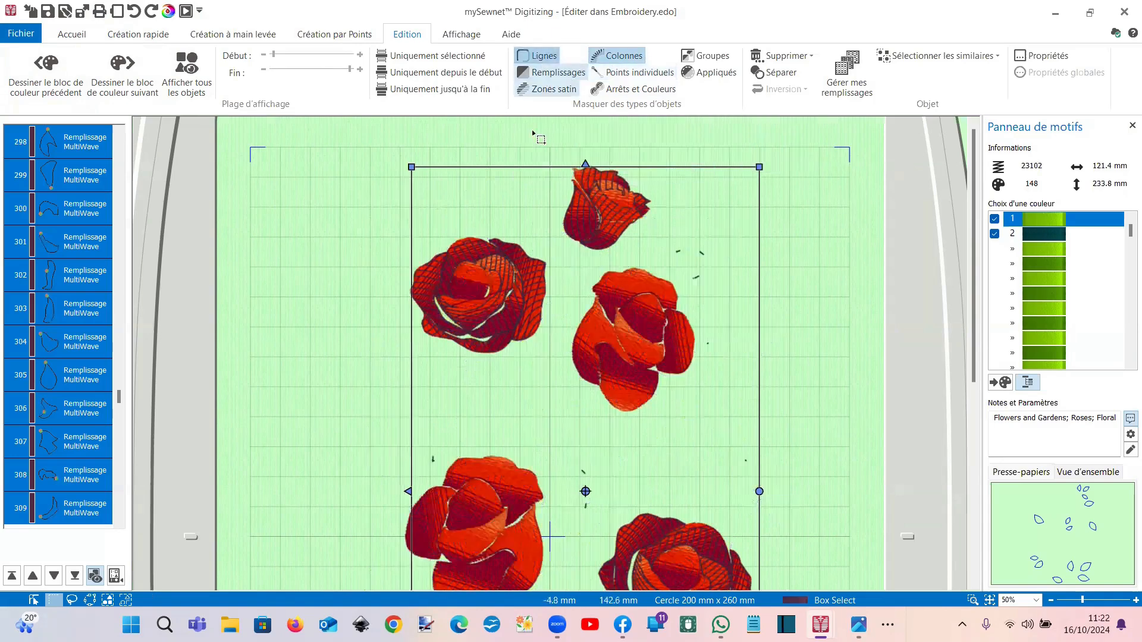
pyautogui.click(626, 282)
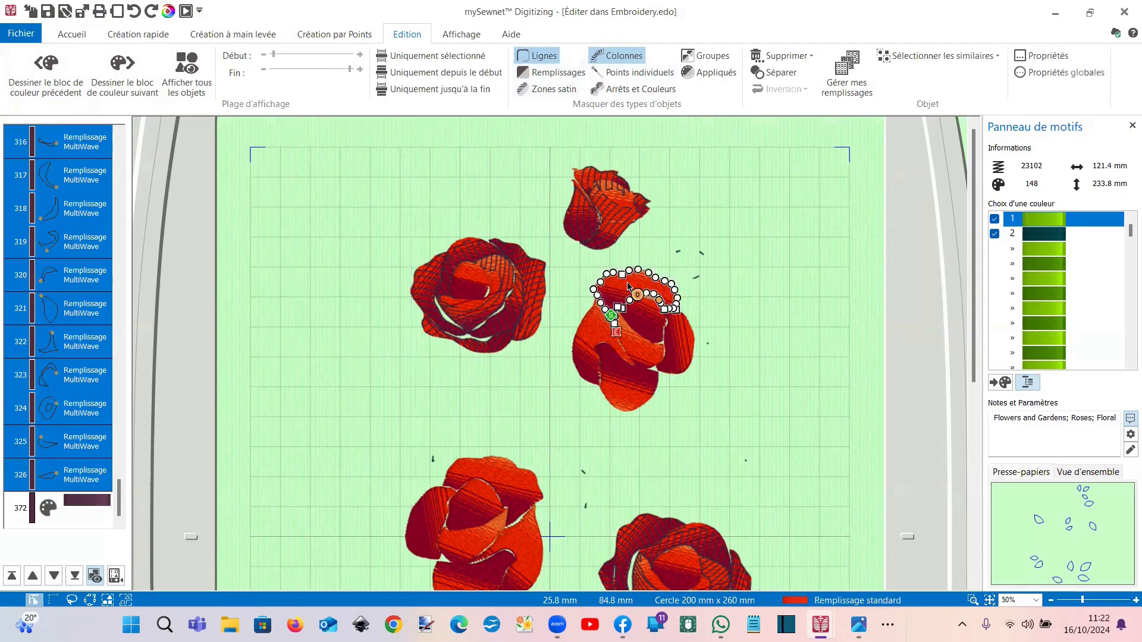
pyautogui.click(939, 59)
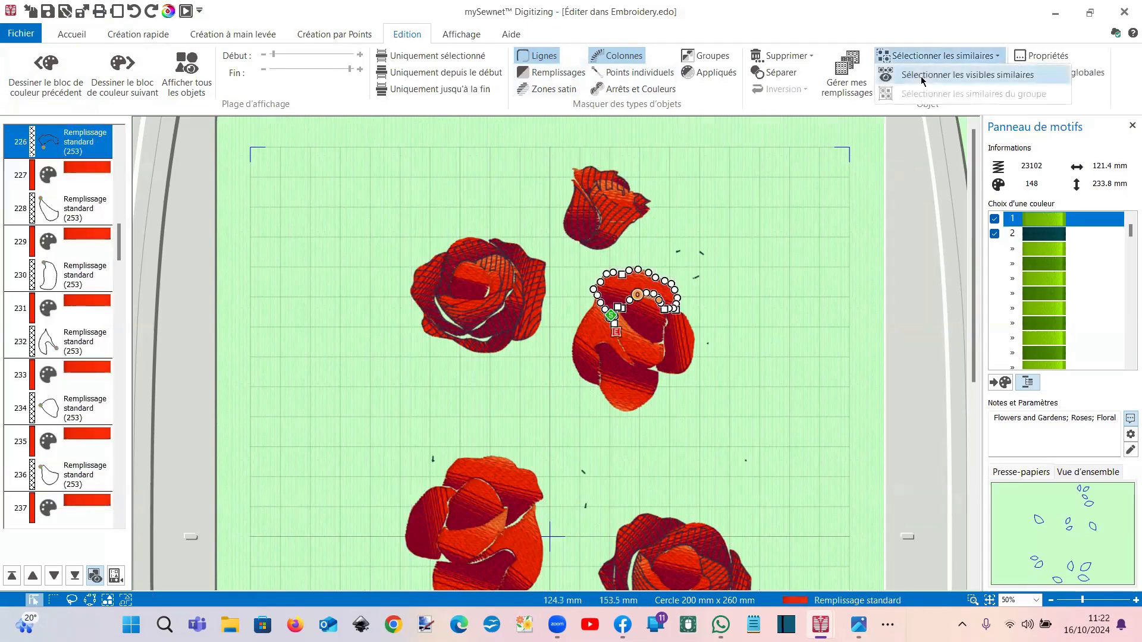
pyautogui.click(925, 76)
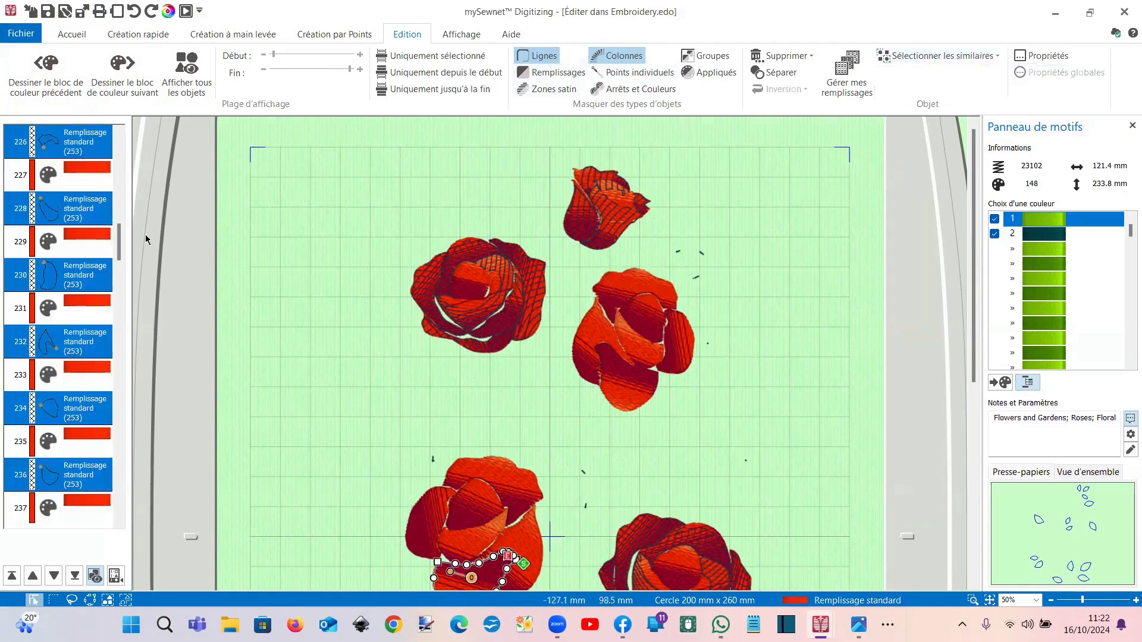
pyautogui.rightClick(92, 210)
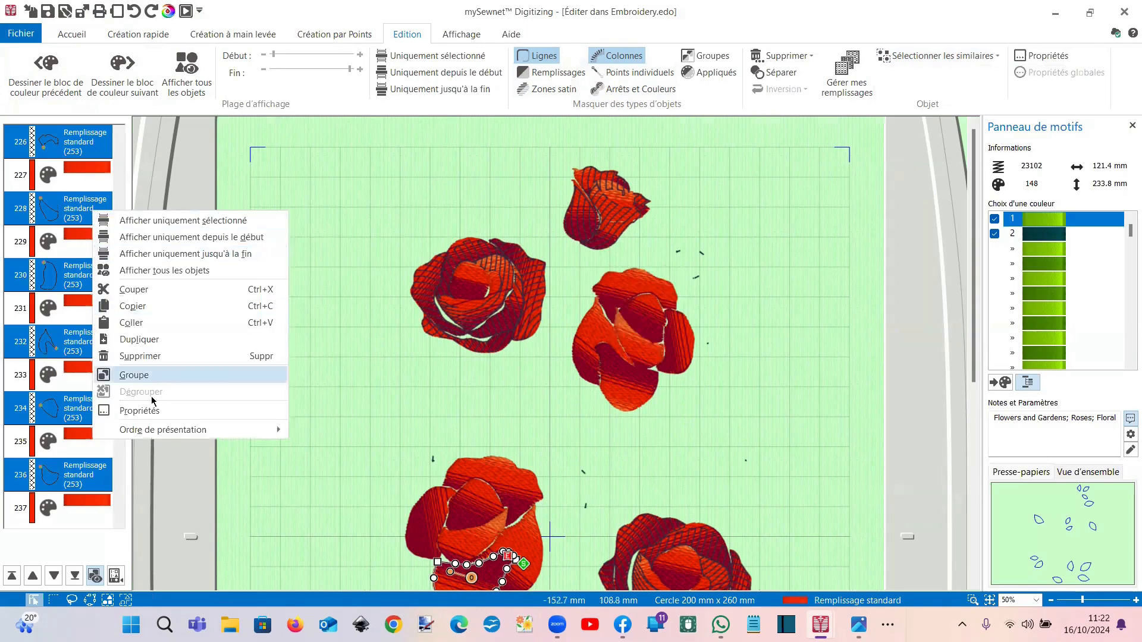
pyautogui.click(152, 480)
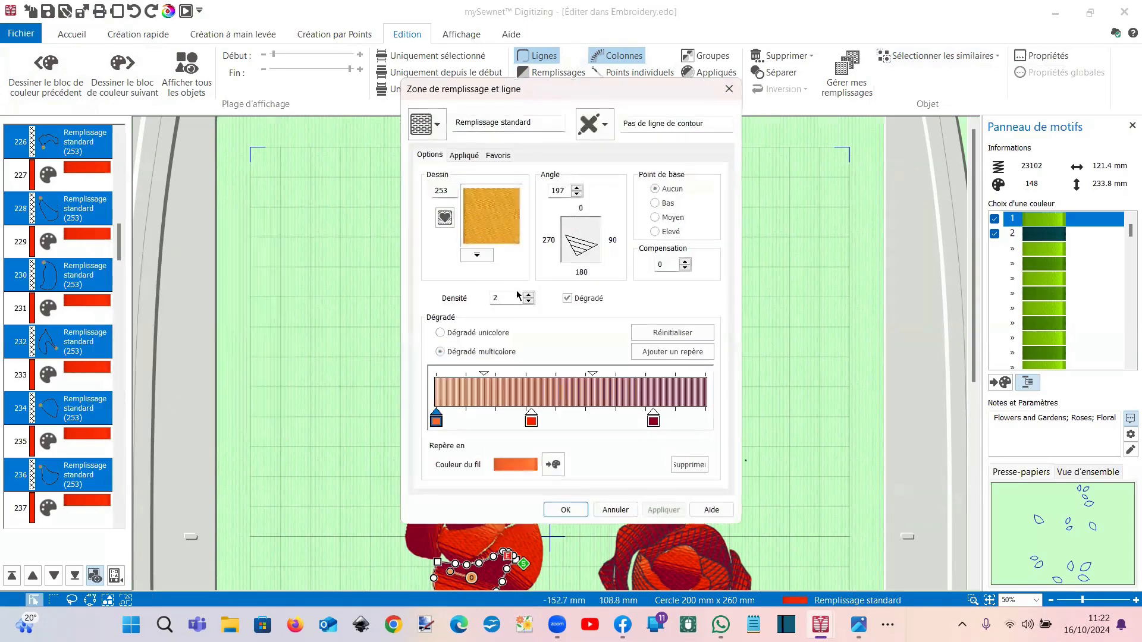
pyautogui.click(567, 299)
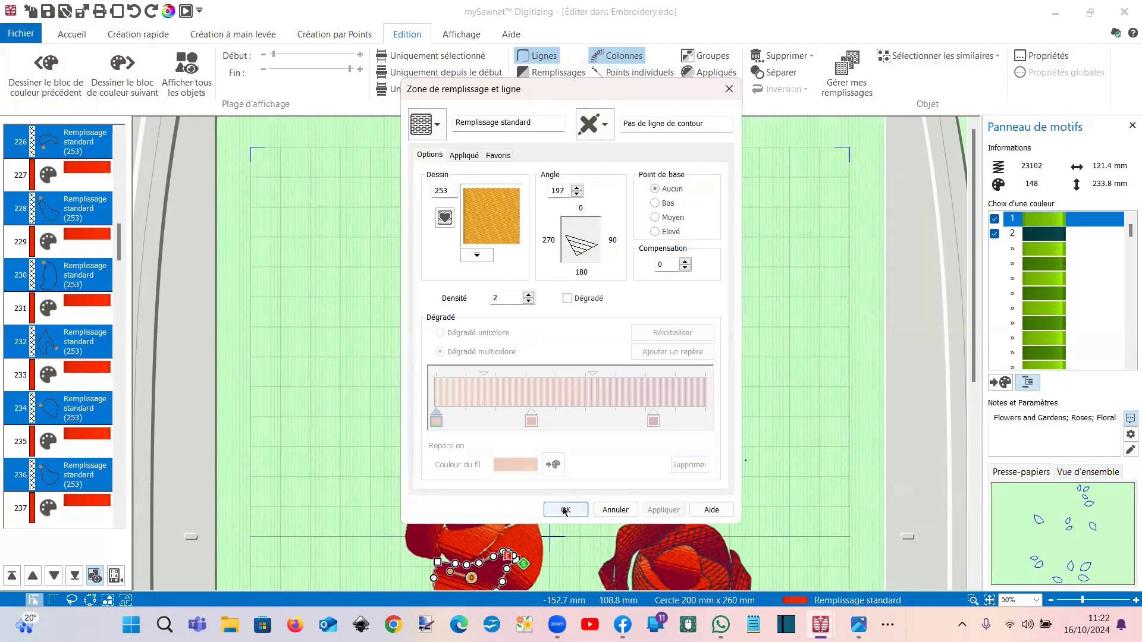
pyautogui.press('Return')
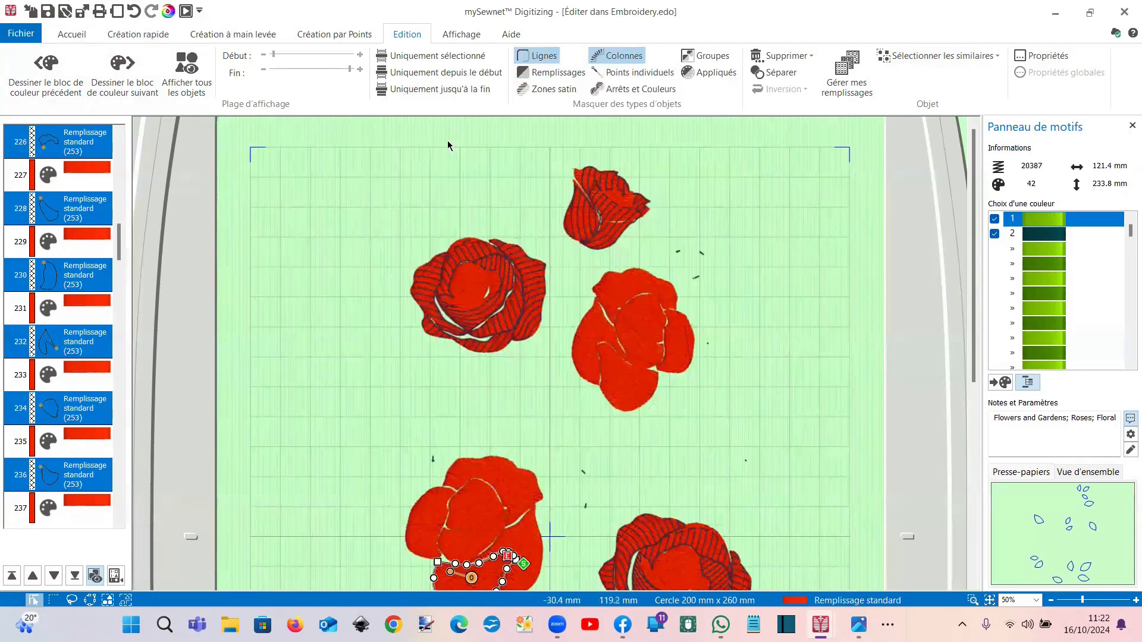
# Step: Show all objects of the rose design and zoom out to see it whole
pyautogui.click(196, 69)
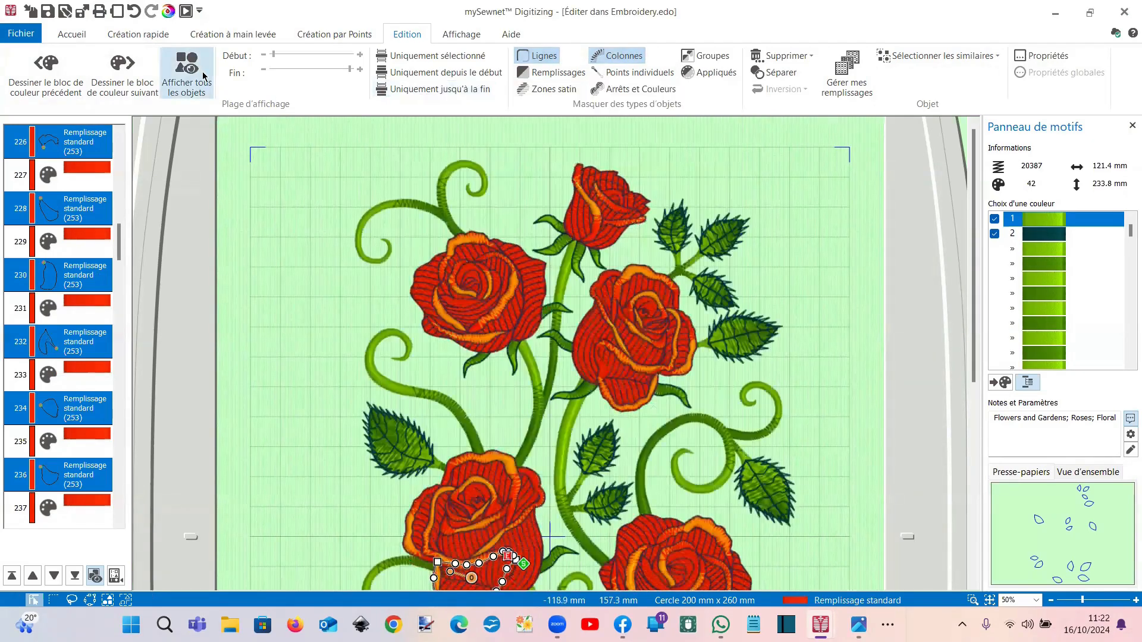
pyautogui.scroll(-2, 369, 213)
pyautogui.scroll(-3, 369, 211)
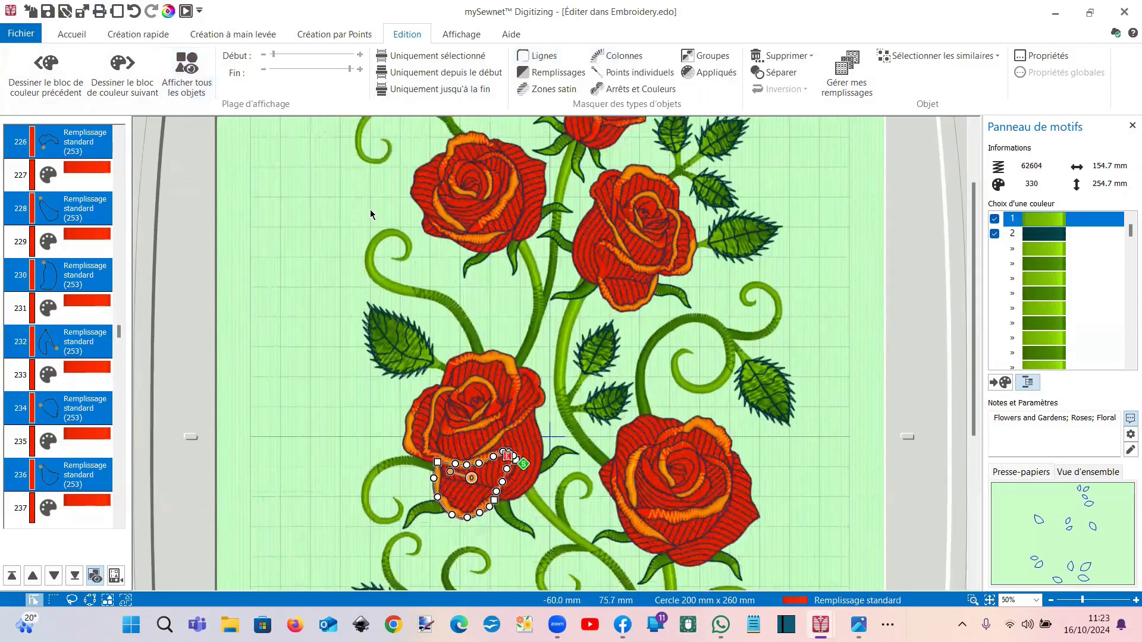
pyautogui.scroll(-1, 371, 204)
pyautogui.scroll(-2, 470, 165)
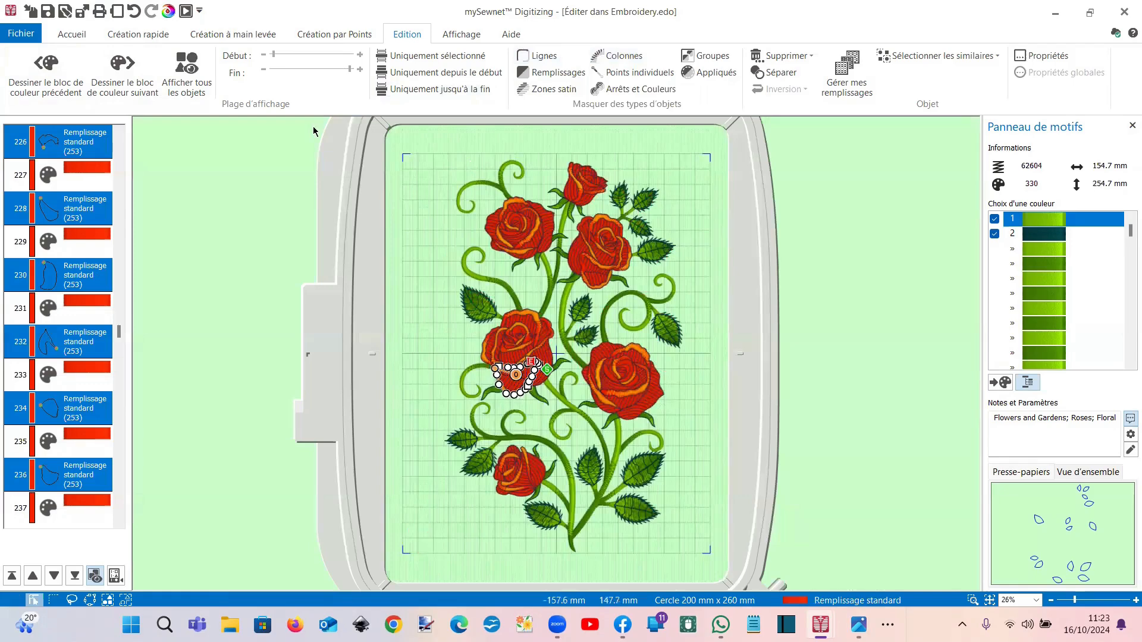
# Step: Hide Lignes, Remplissages, Zones satin and Colonnes in turn, then show all objects again
pyautogui.click(540, 58)
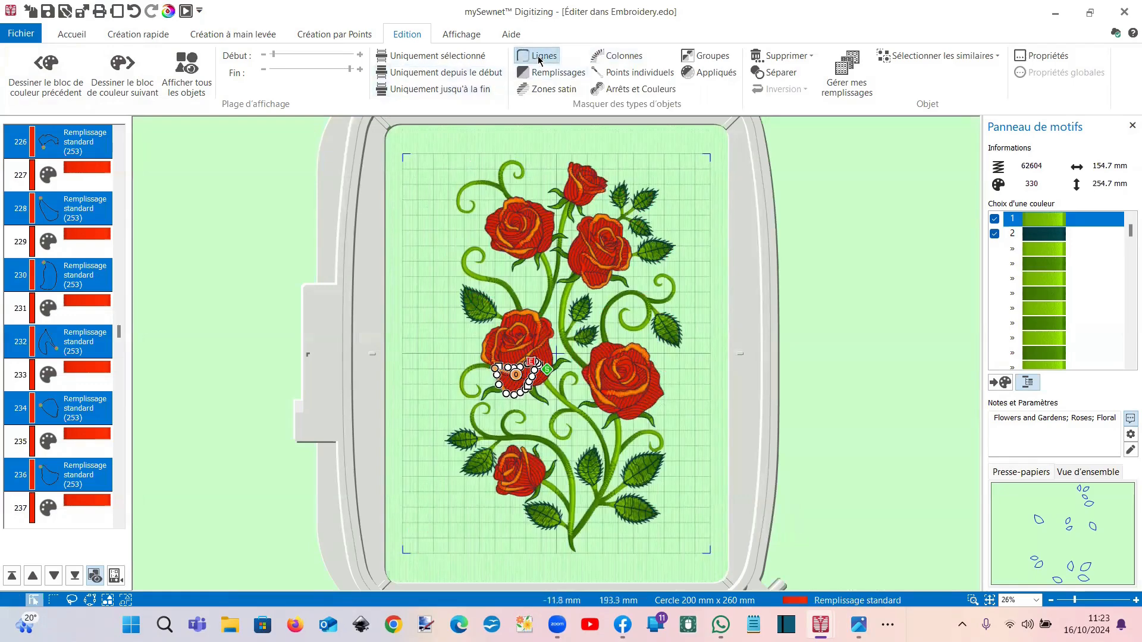
pyautogui.click(543, 76)
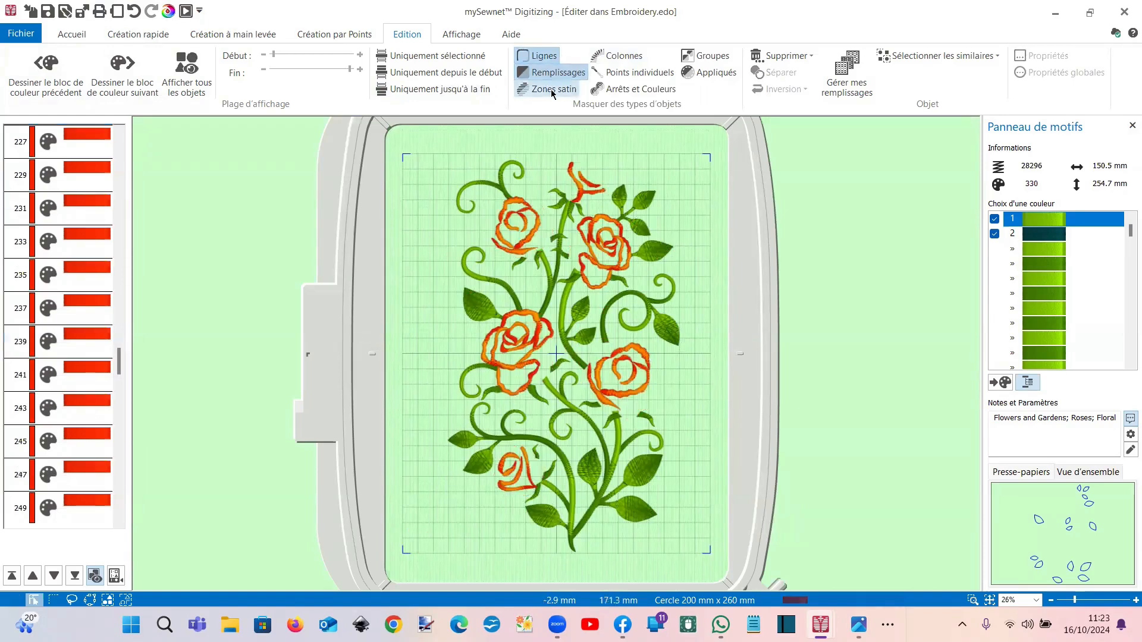
pyautogui.click(553, 93)
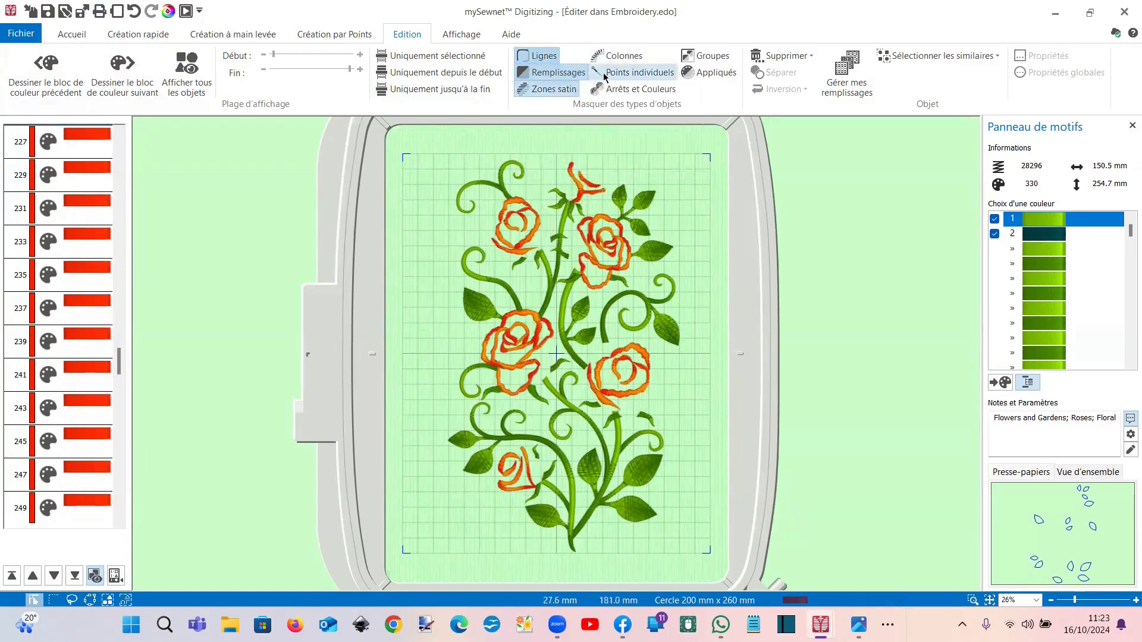
pyautogui.click(618, 56)
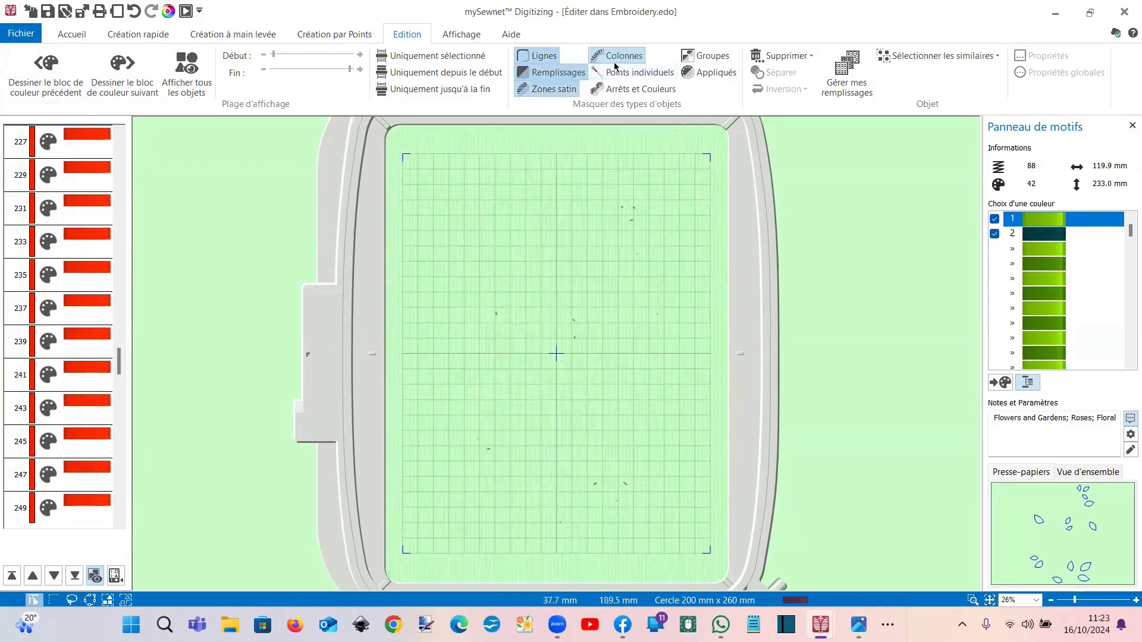
pyautogui.click(184, 72)
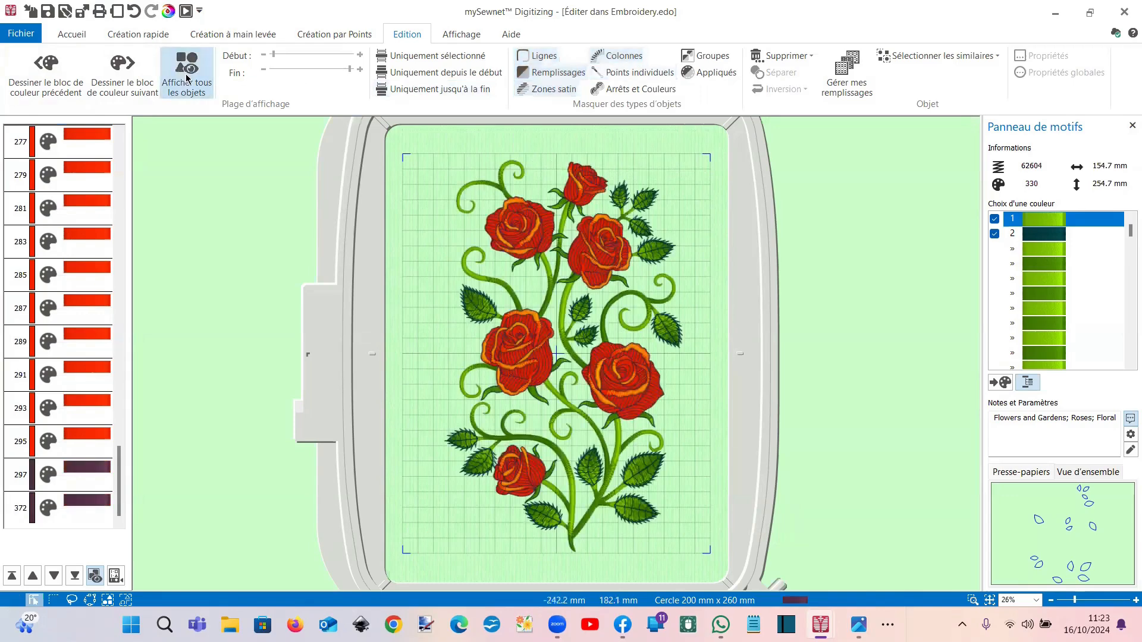
# Step: Hide line stitches, select all visible MultiWave petal fills from a top-rose petal, and delete them
pyautogui.click(543, 58)
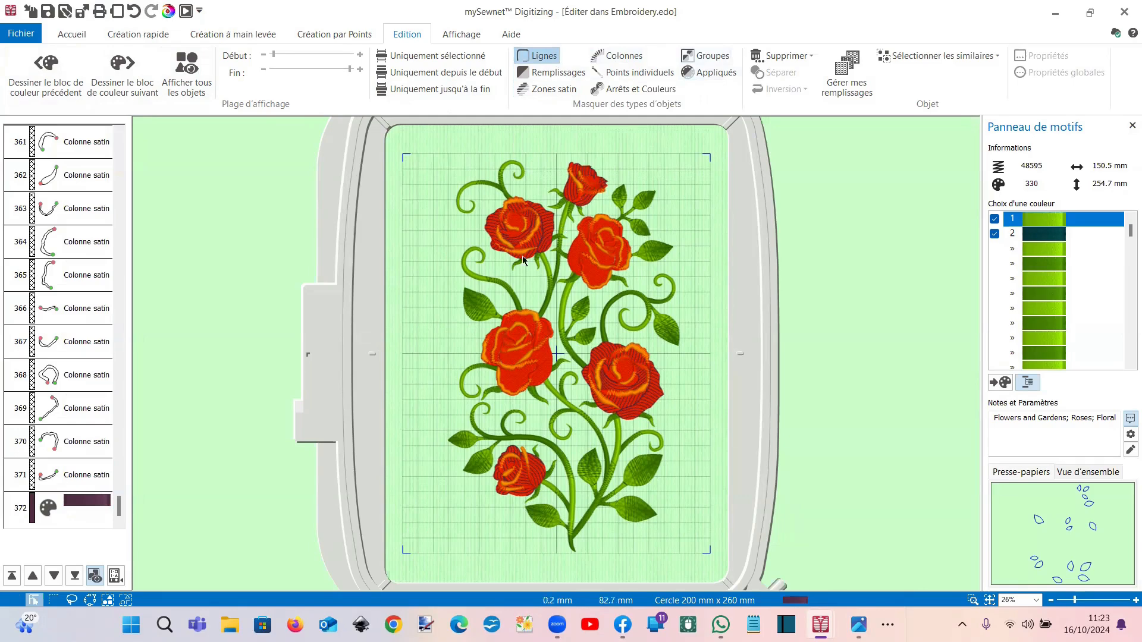
pyautogui.scroll(2, 512, 264)
pyautogui.scroll(2, 555, 238)
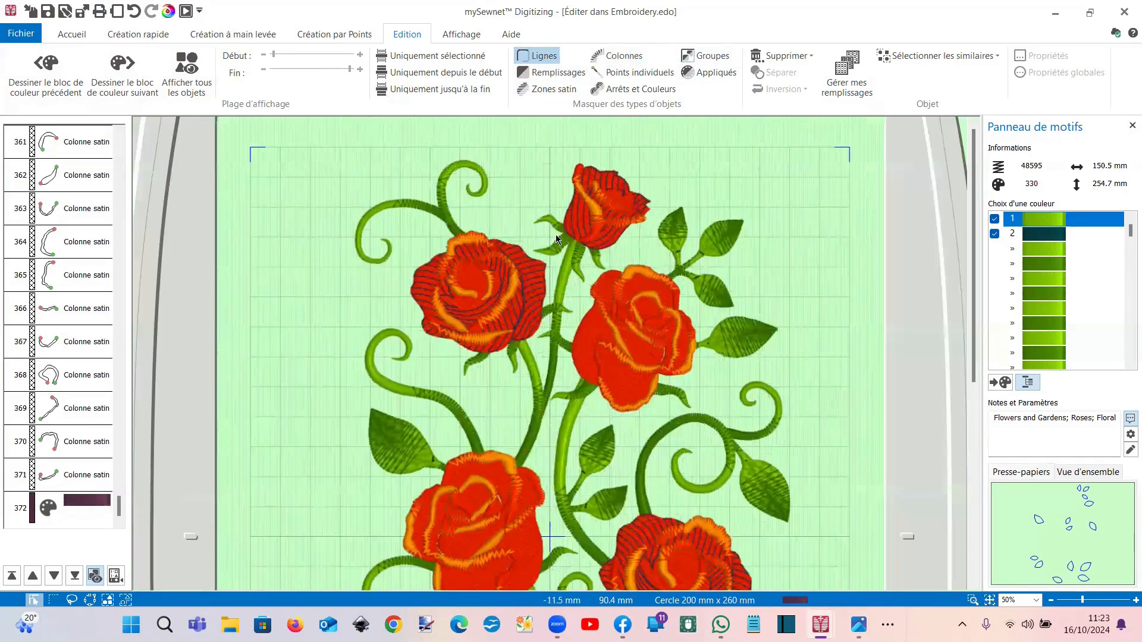
pyautogui.click(571, 227)
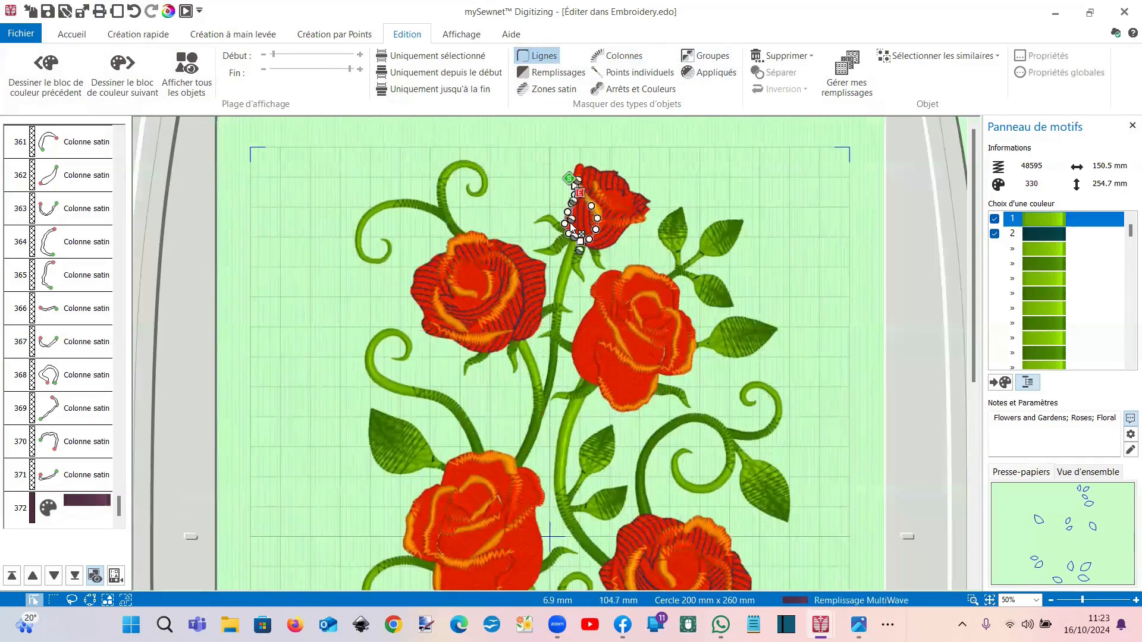
pyautogui.click(915, 58)
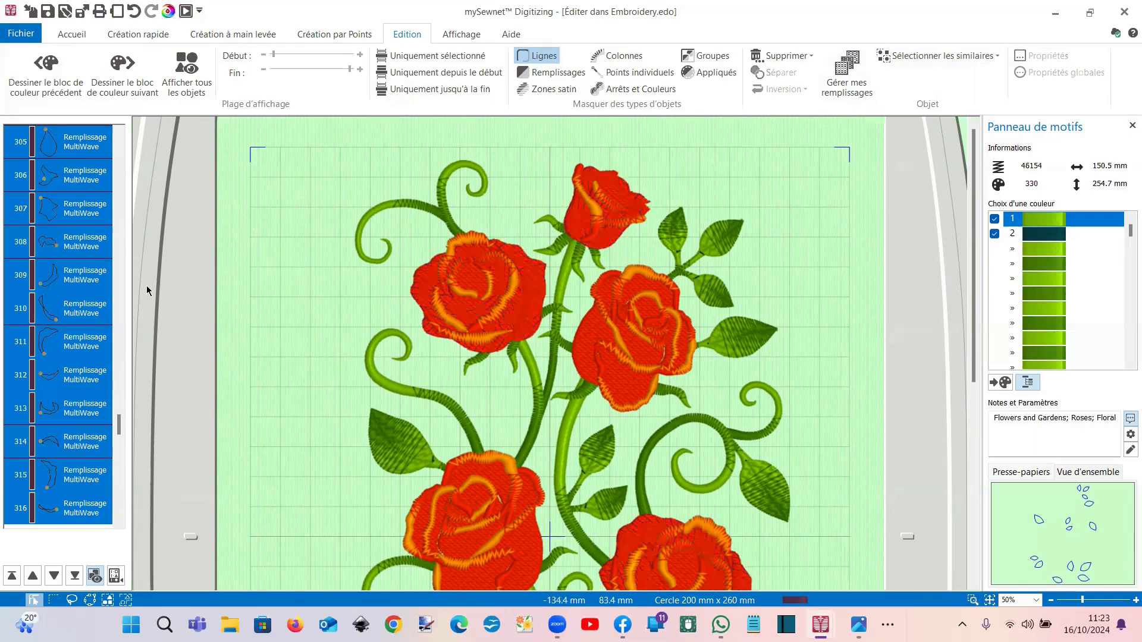
pyautogui.press('Delete')
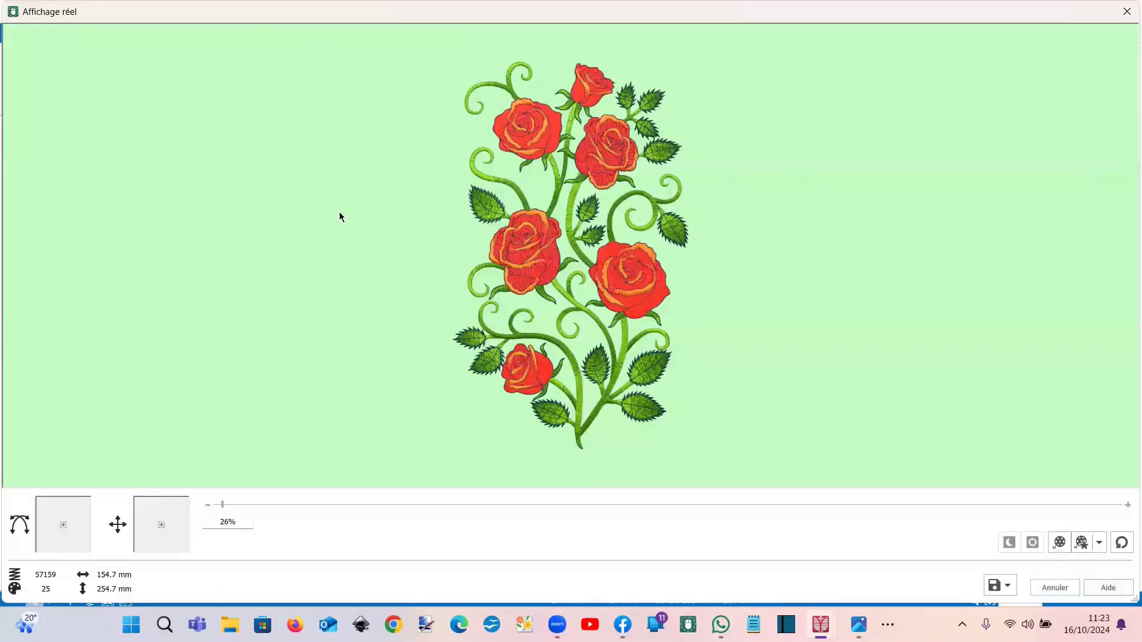
pyautogui.click(1126, 12)
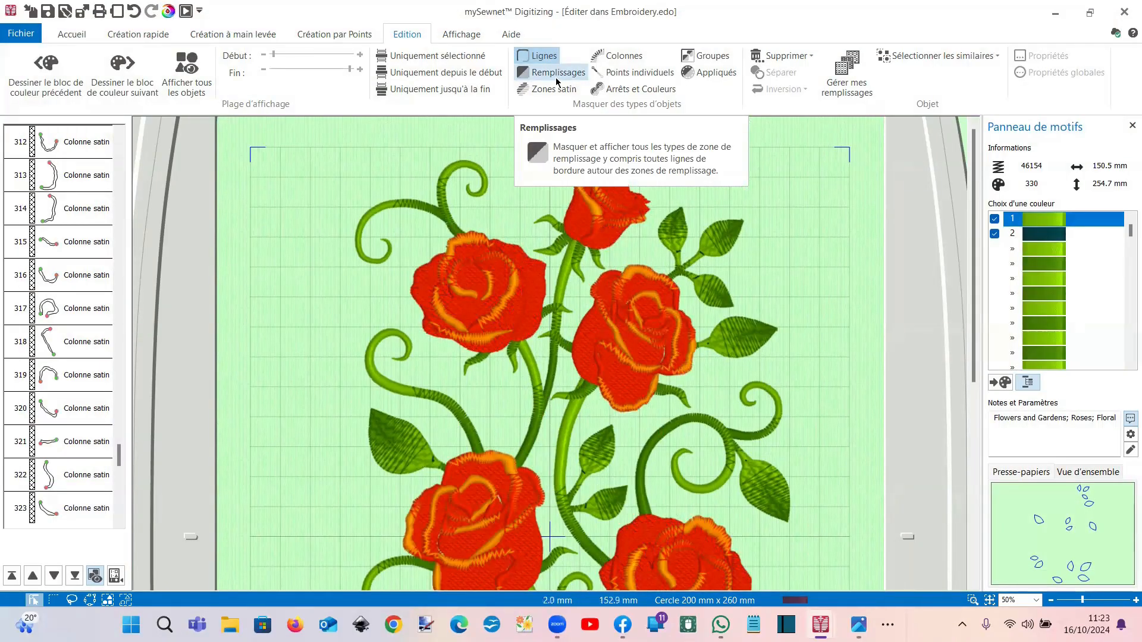
# Step: Hide fills and columns, then restore satin columns and outlines, leaving stems, leaves and orange edging
pyautogui.click(557, 79)
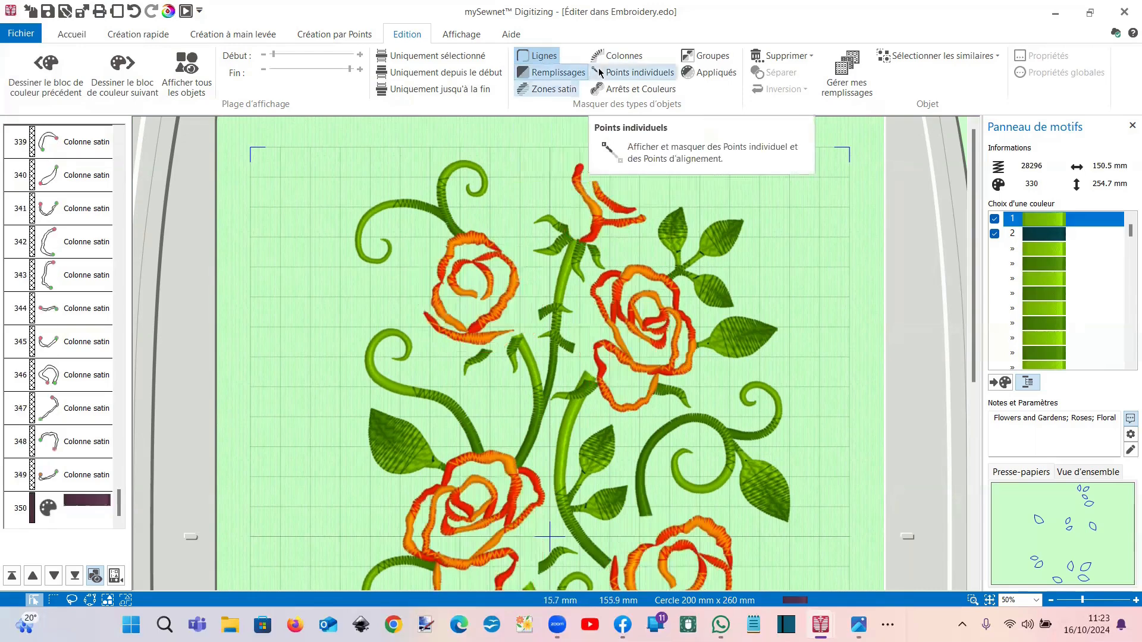
pyautogui.click(619, 55)
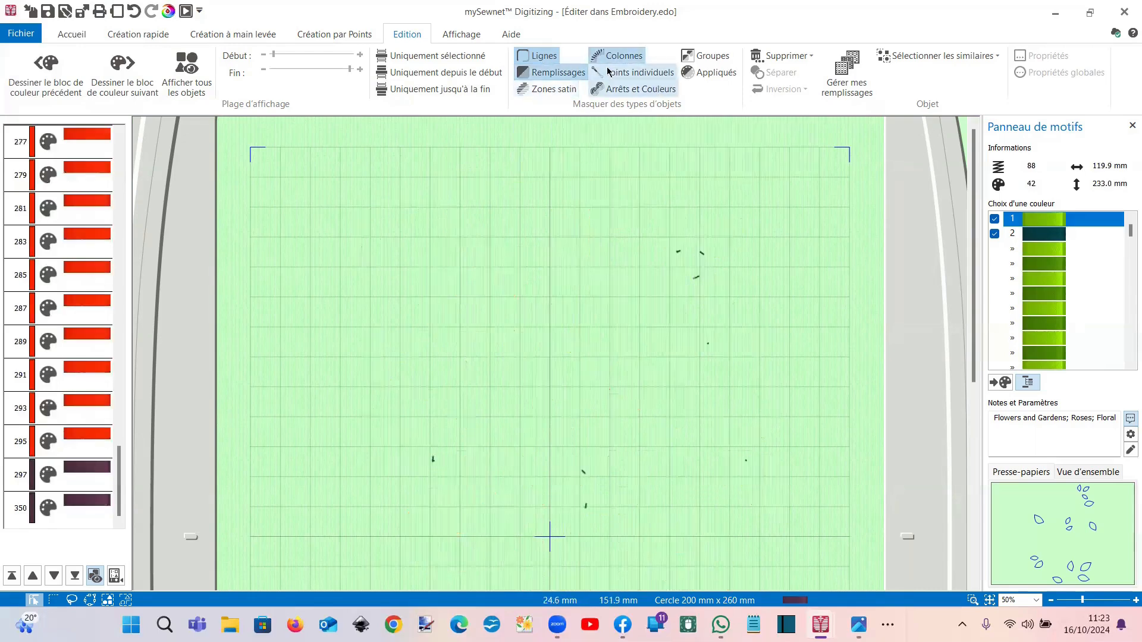
pyautogui.click(600, 61)
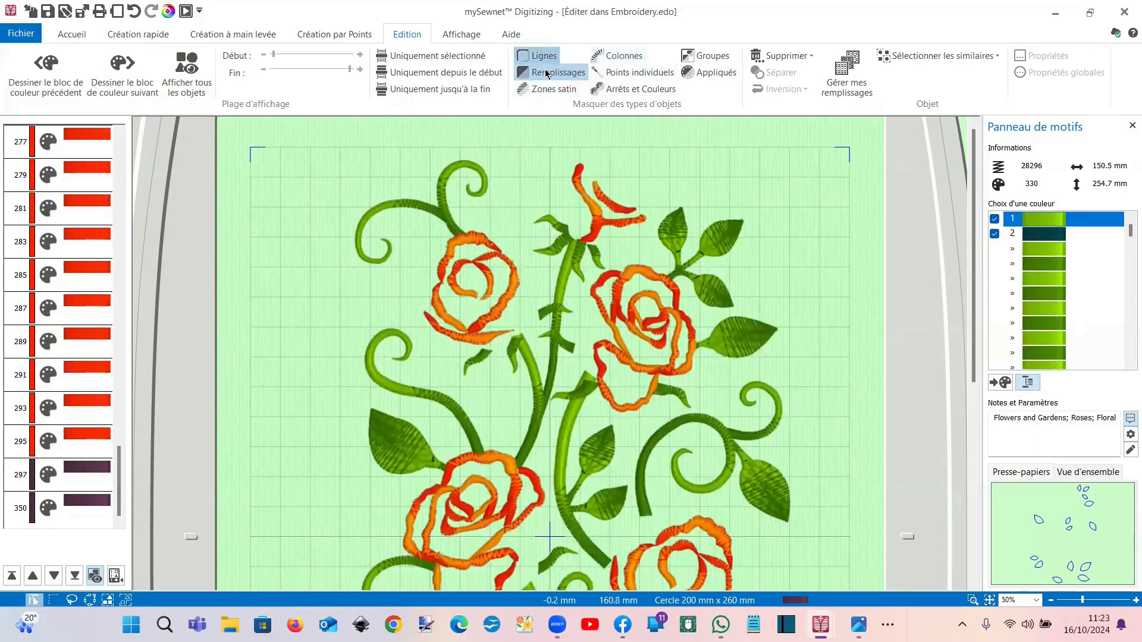
pyautogui.click(538, 56)
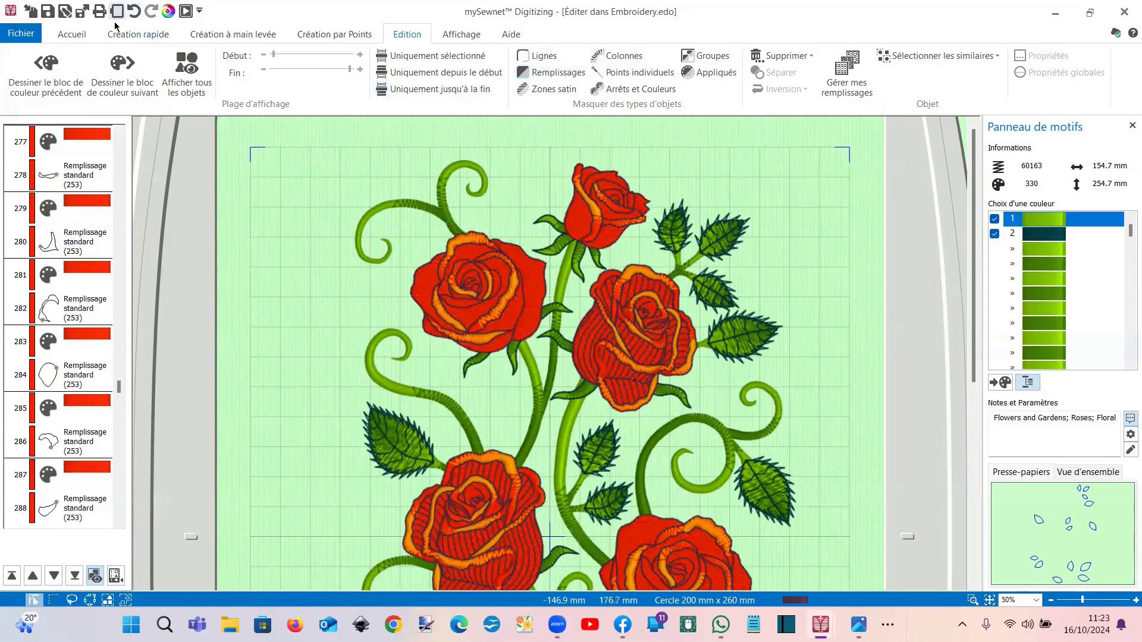
# Step: Undo the last change, then redo the undone steps
pyautogui.click(132, 16)
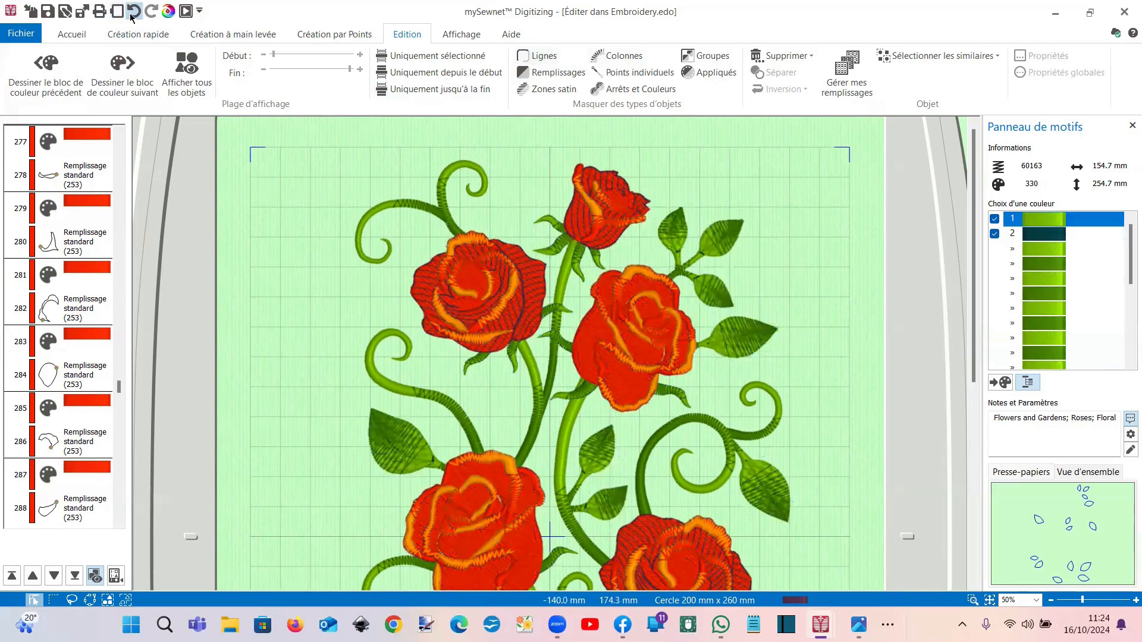
pyautogui.click(132, 16)
pyautogui.click(132, 16)
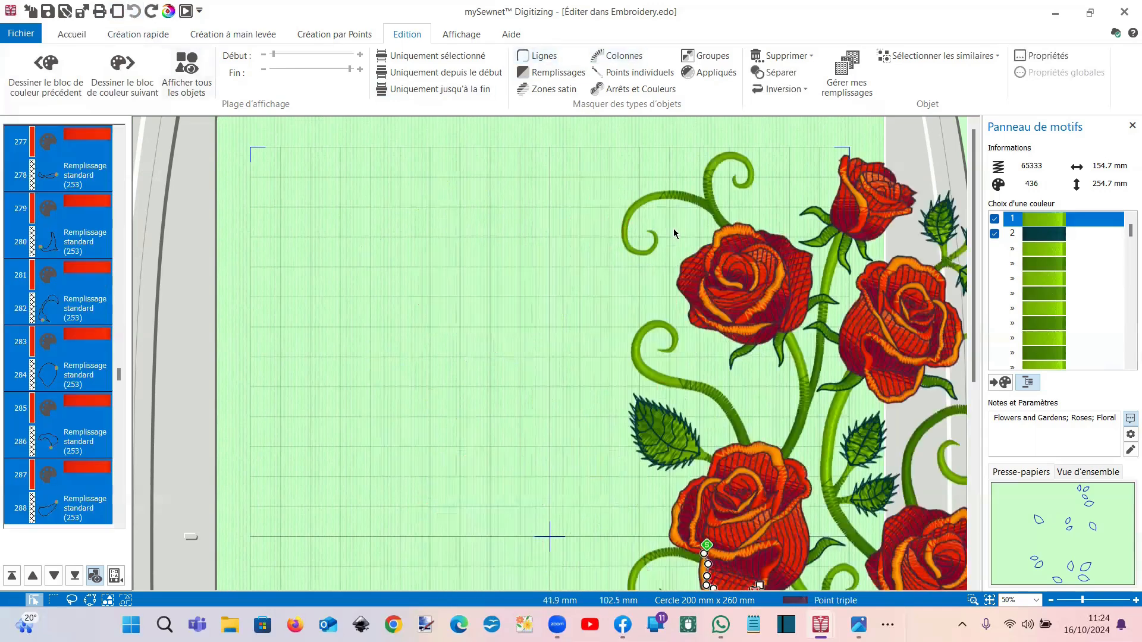
# Step: Rectangle-select the roses and drag them back to the hoop centre
pyautogui.click(72, 34)
pyautogui.click(196, 55)
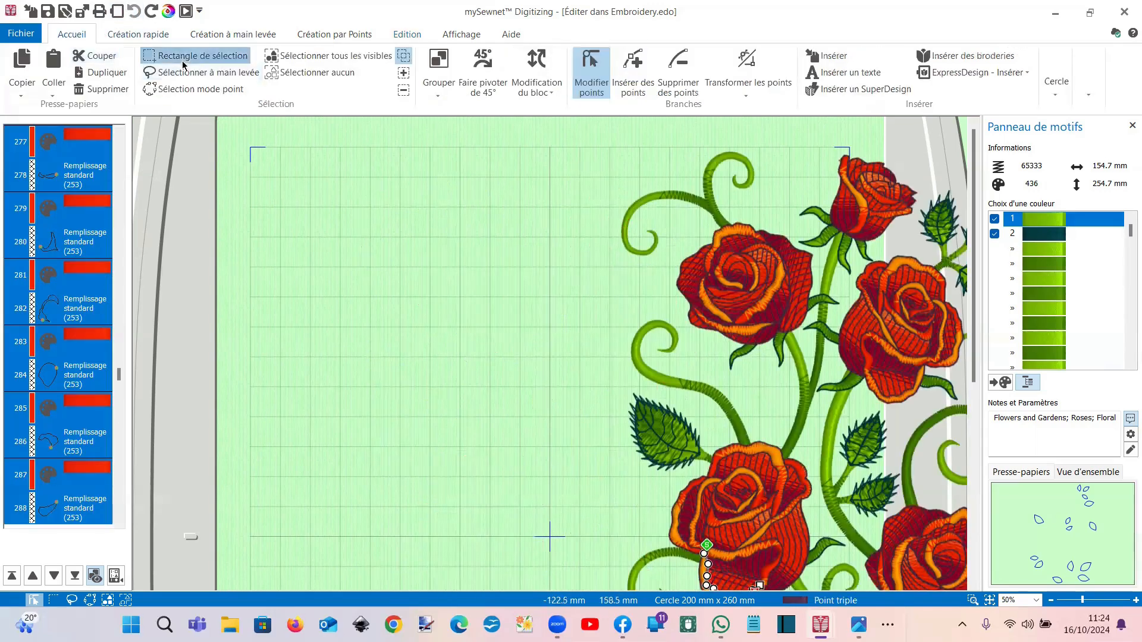
pyautogui.moveTo(845, 375); pyautogui.dragTo(573, 368)
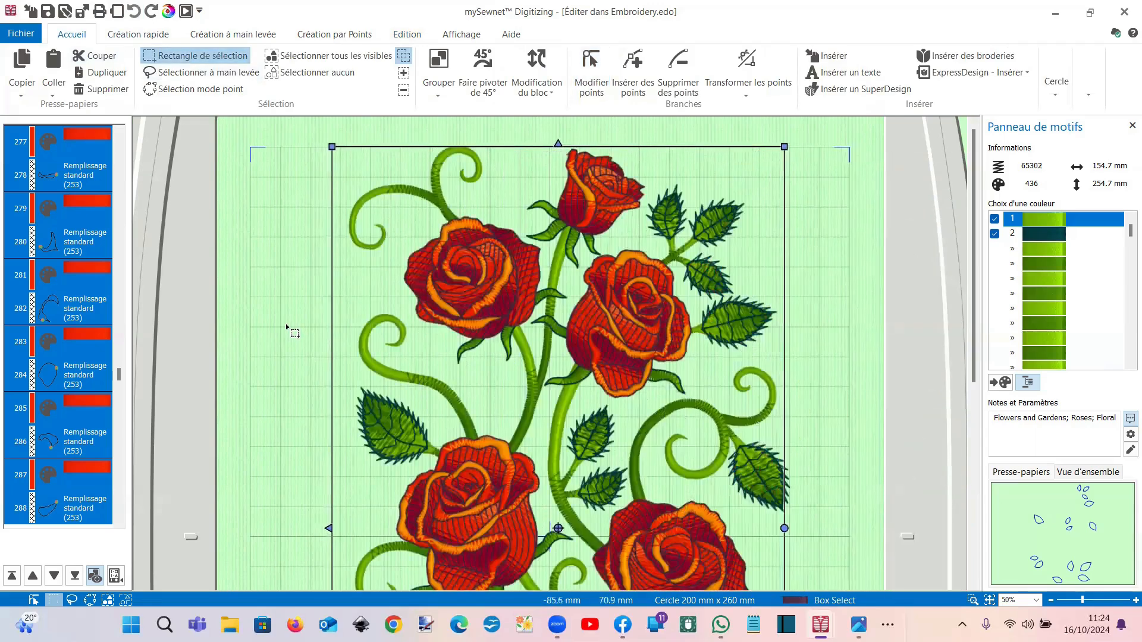
pyautogui.click(406, 34)
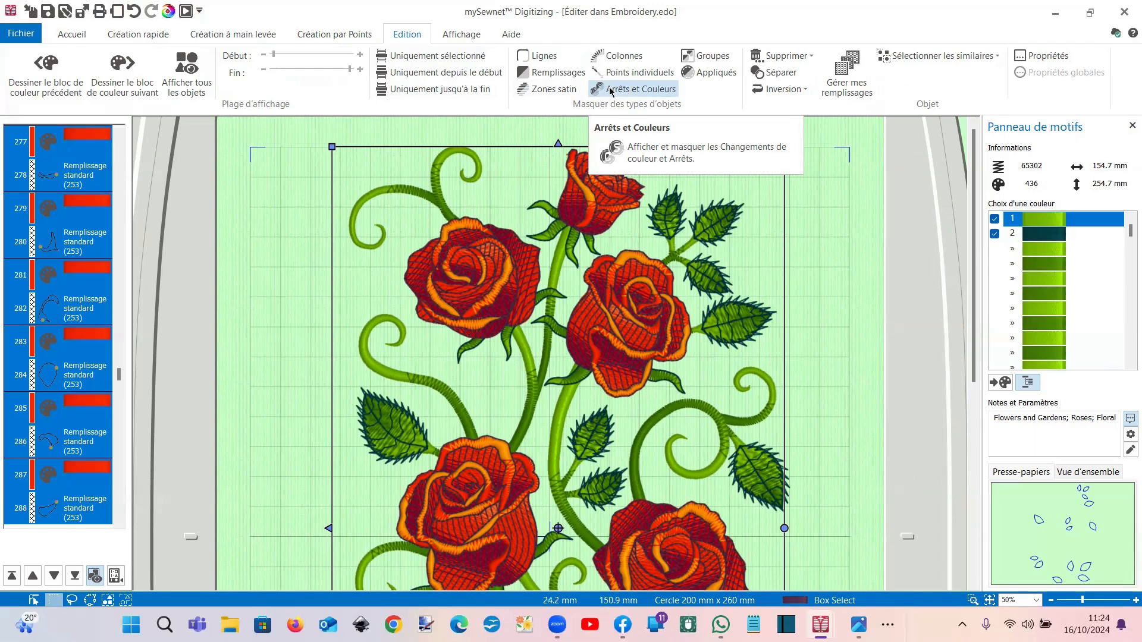
# Step: Mask Remplissages and Arrêts et Couleurs, leaving outlines and satin columns at 40369 stitches
pyautogui.click(553, 72)
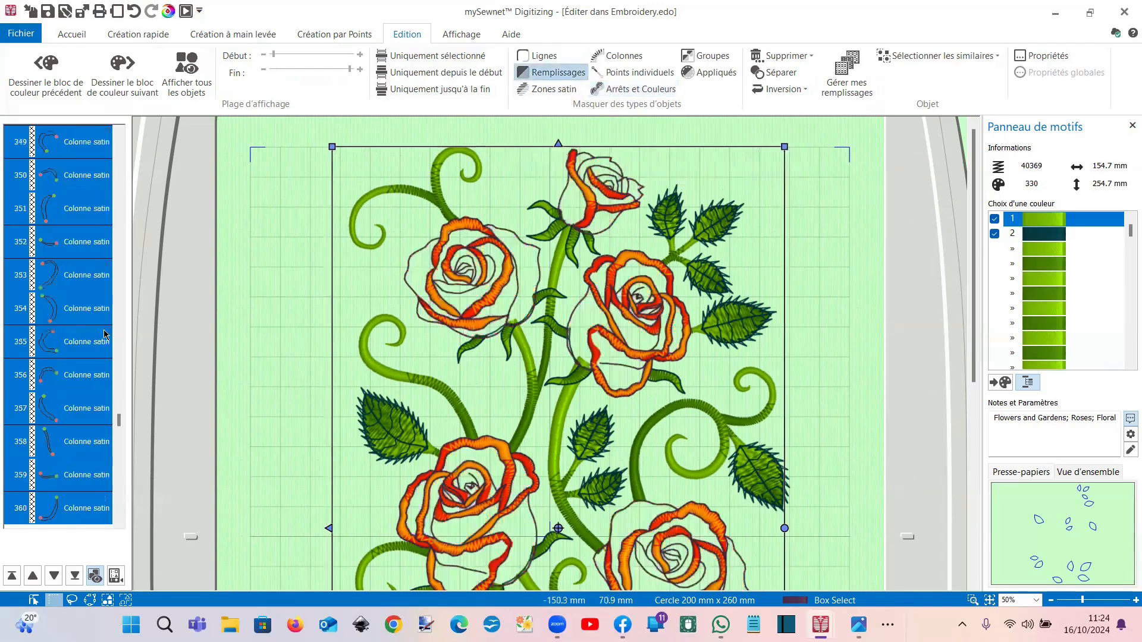
pyautogui.moveTo(119, 427); pyautogui.dragTo(118, 389)
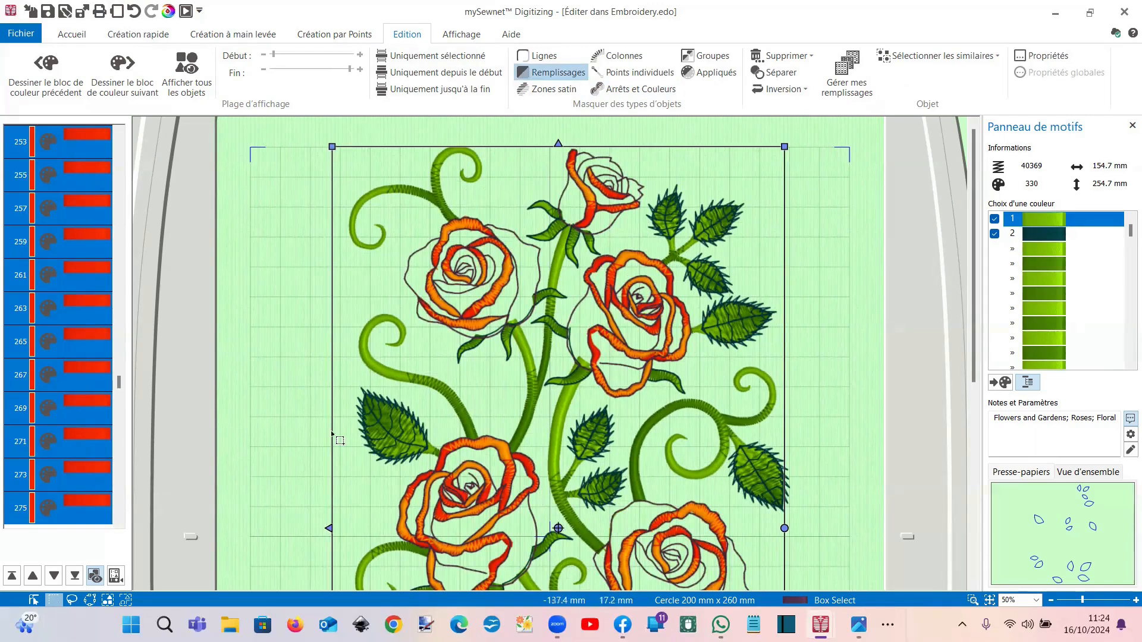
pyautogui.click(626, 94)
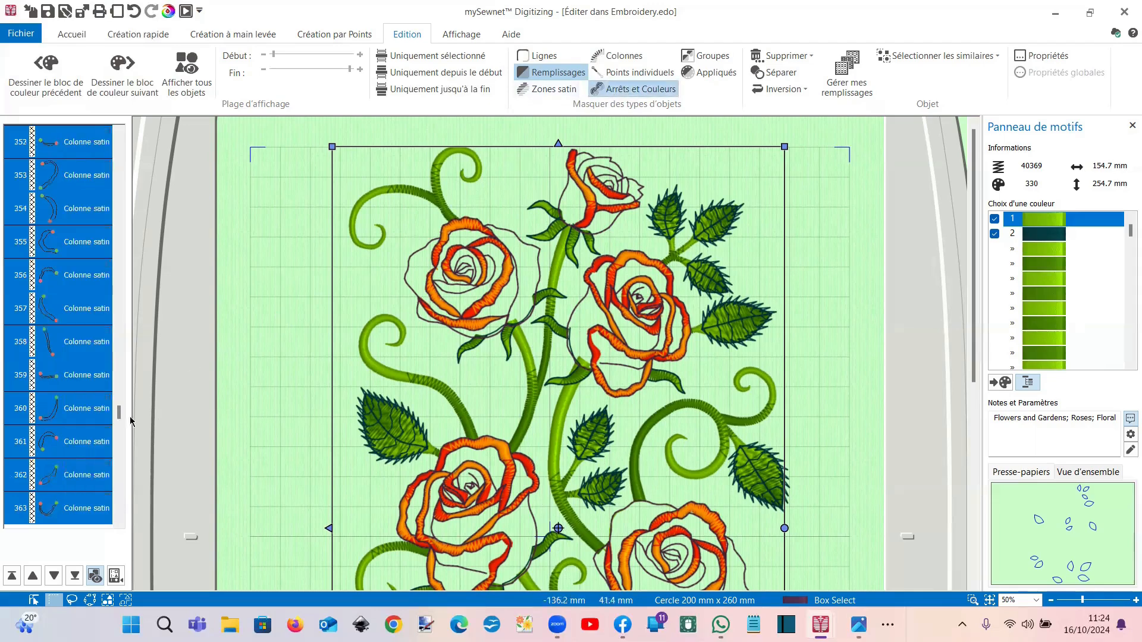
pyautogui.moveTo(119, 420); pyautogui.dragTo(121, 397)
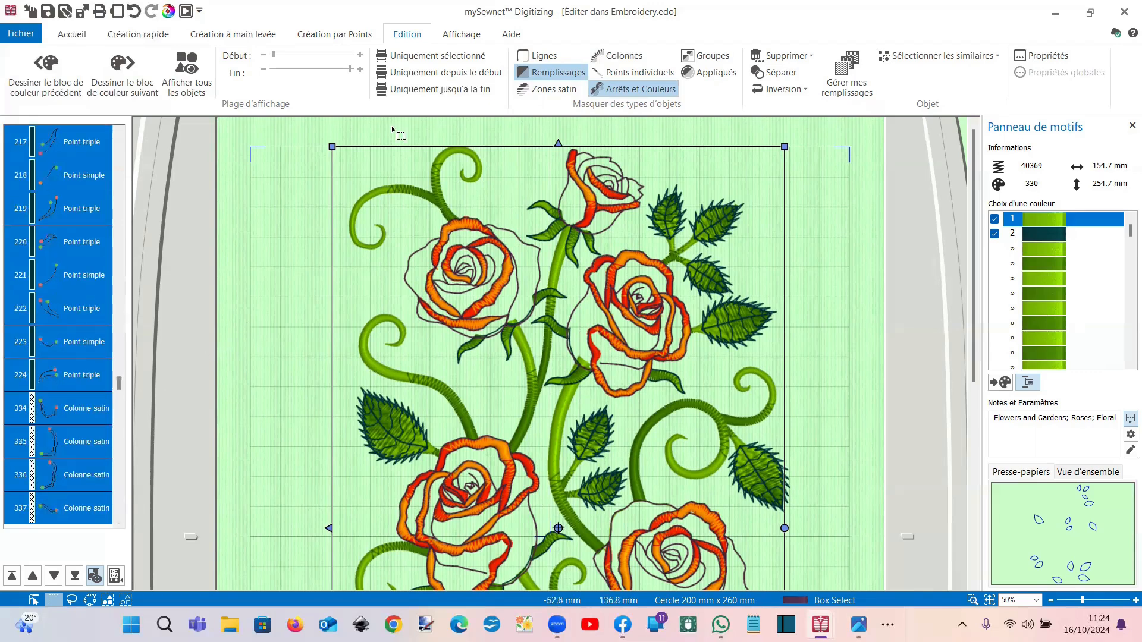
pyautogui.click(454, 40)
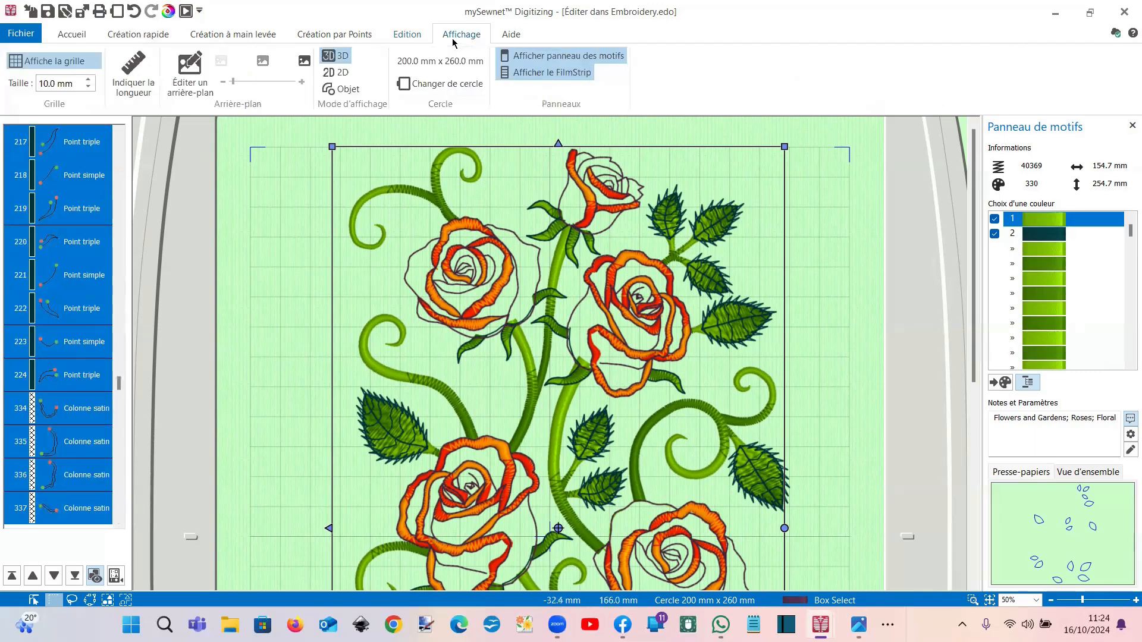
# Step: Set display mode to Objet and zoom in on the top rose's stop and colour-change markers
pyautogui.click(341, 88)
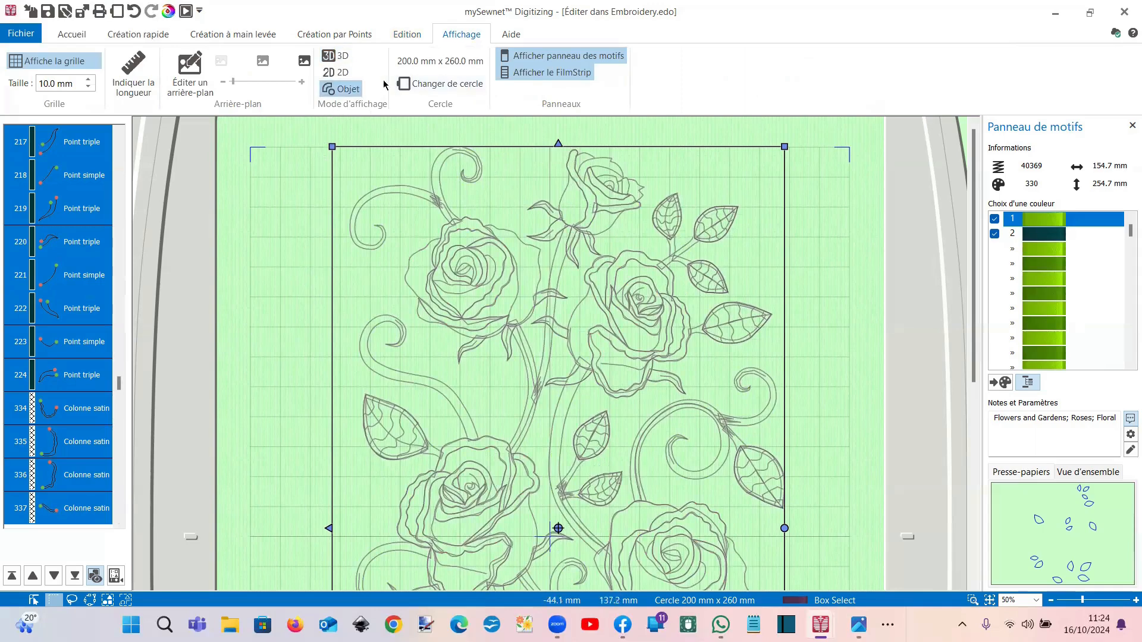
pyautogui.click(418, 37)
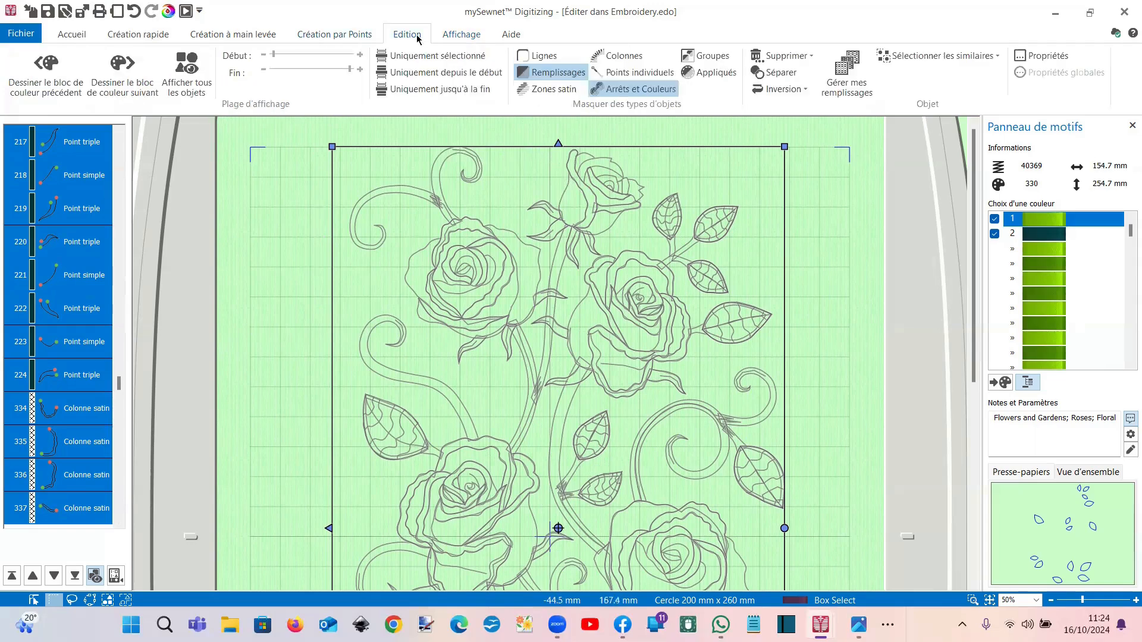
pyautogui.click(608, 92)
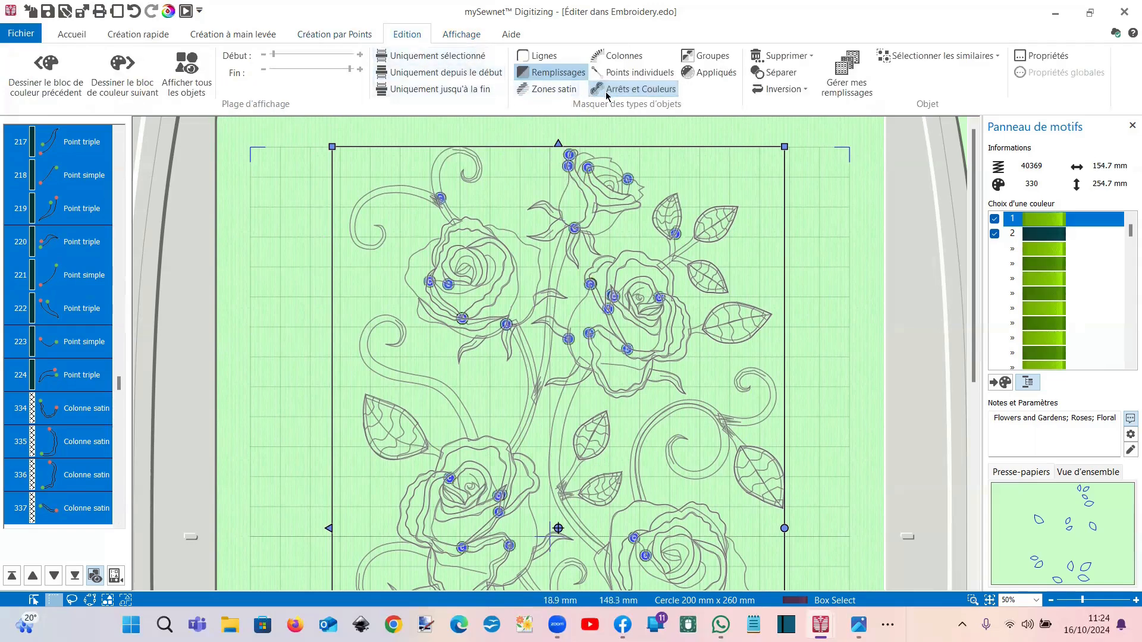
pyautogui.click(973, 600)
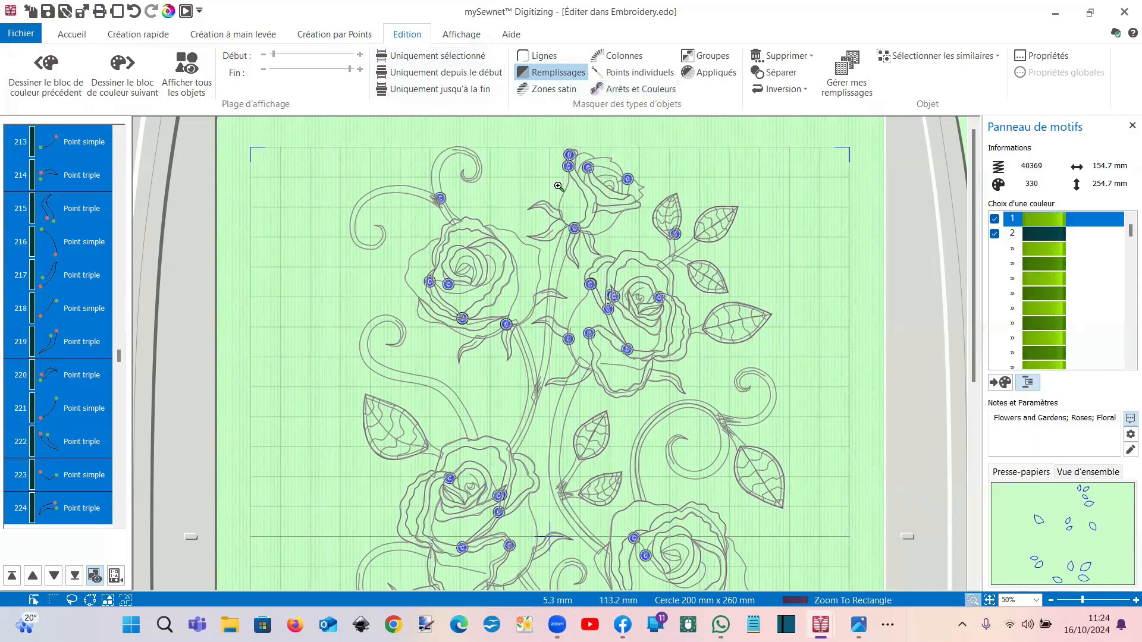
pyautogui.moveTo(540, 150); pyautogui.dragTo(662, 237)
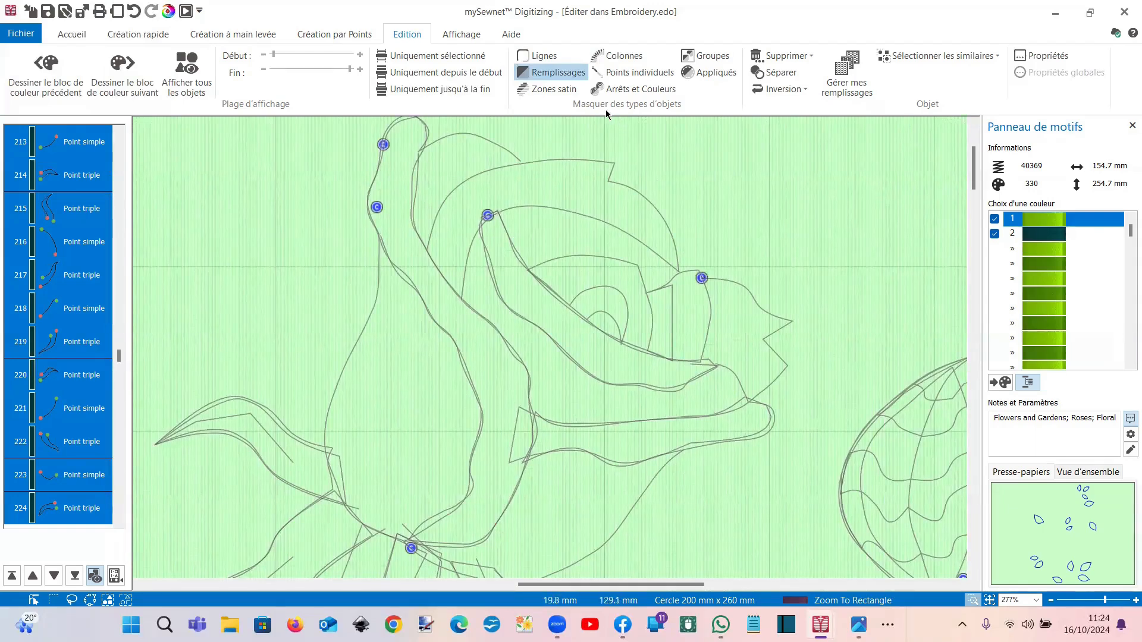
pyautogui.click(631, 89)
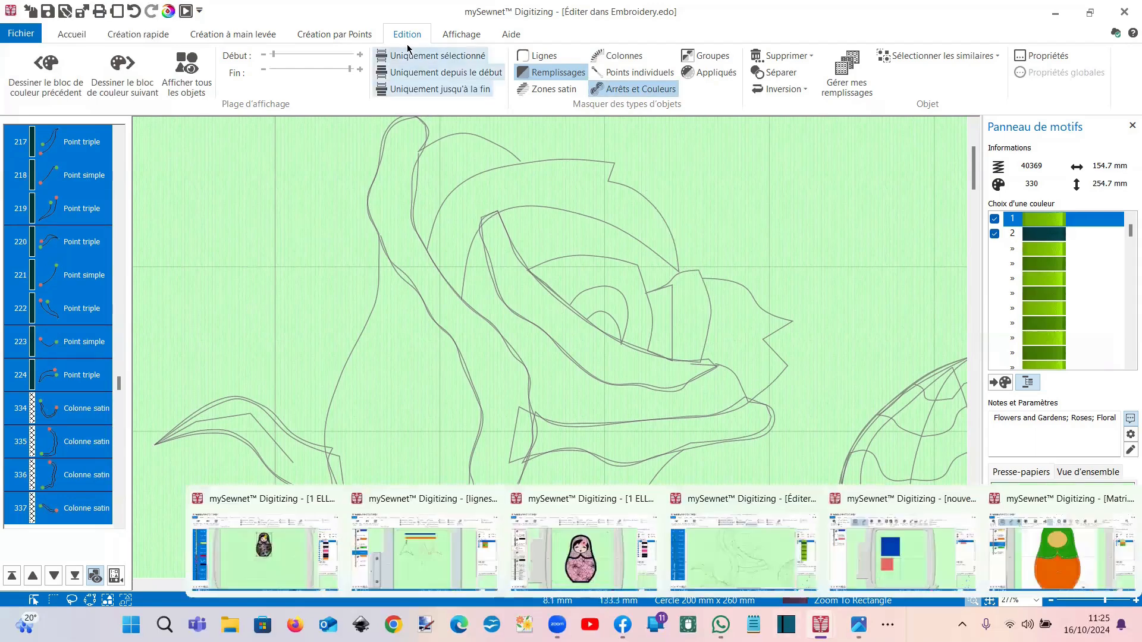
# Step: Switch the display to 3D, show all objects, and zoom out to the full 65302-stitch design
pyautogui.click(461, 36)
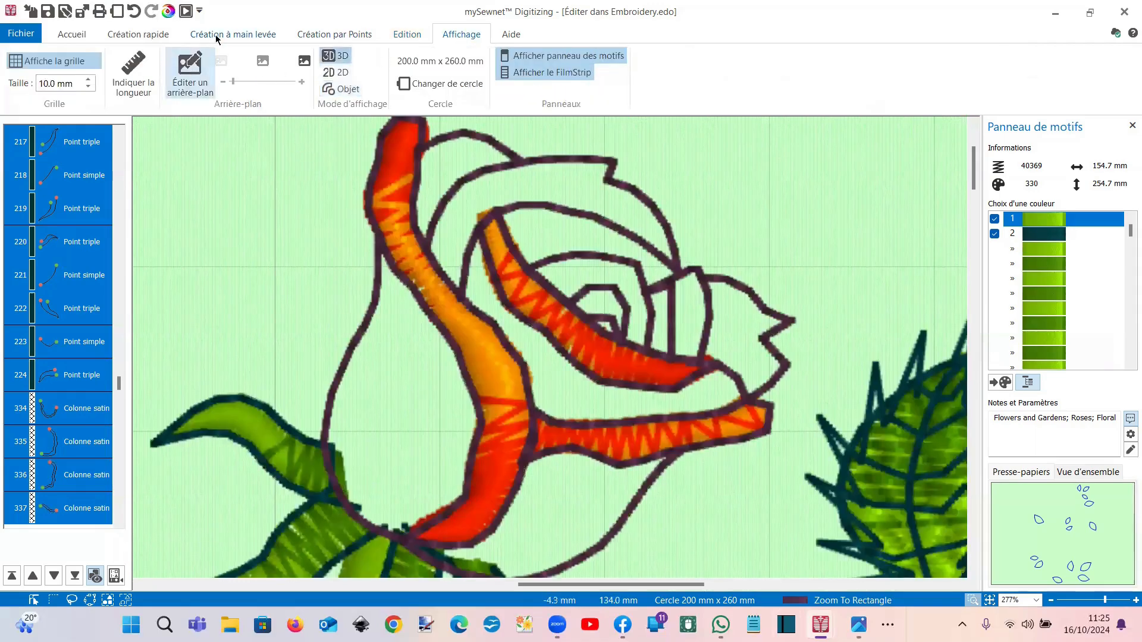
pyautogui.click(406, 34)
pyautogui.click(196, 76)
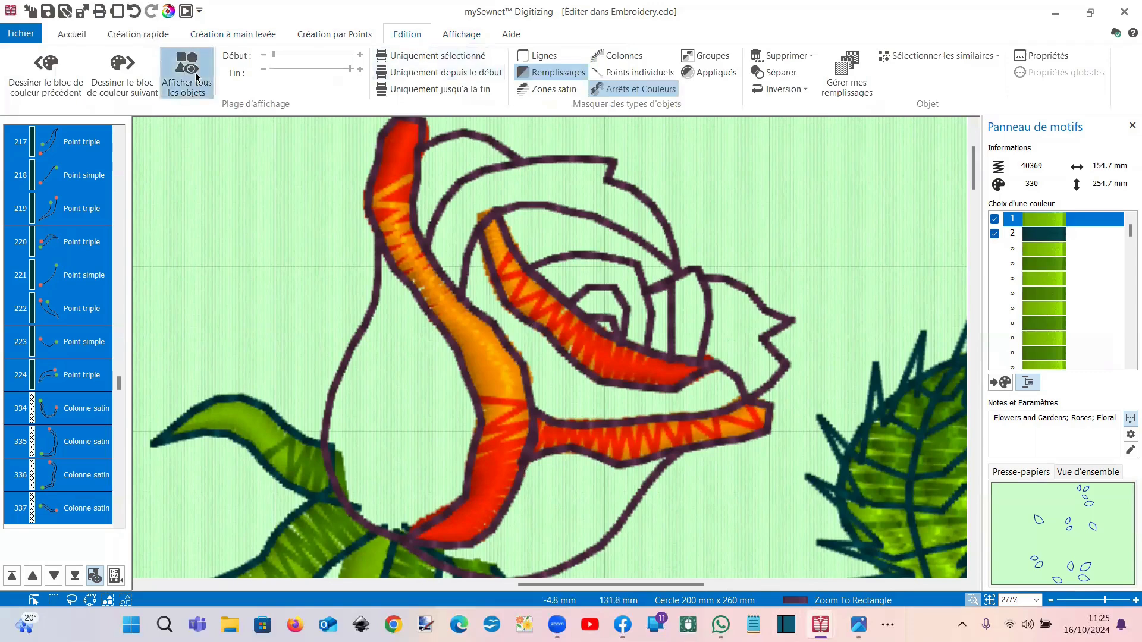
pyautogui.scroll(-5, 623, 311)
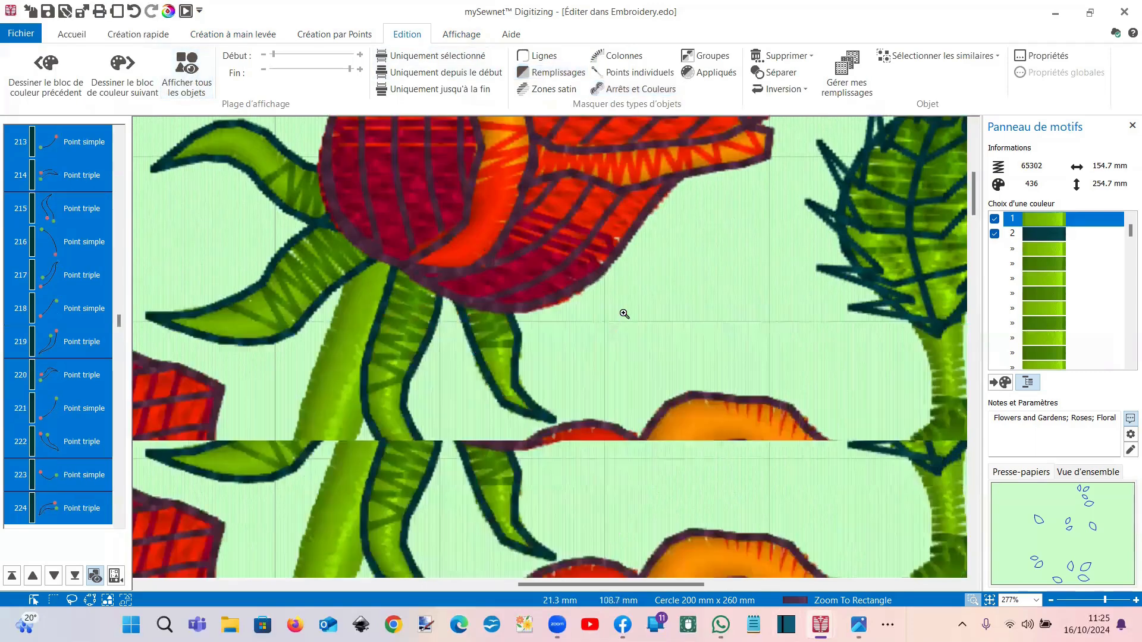
pyautogui.scroll(-2, 623, 311)
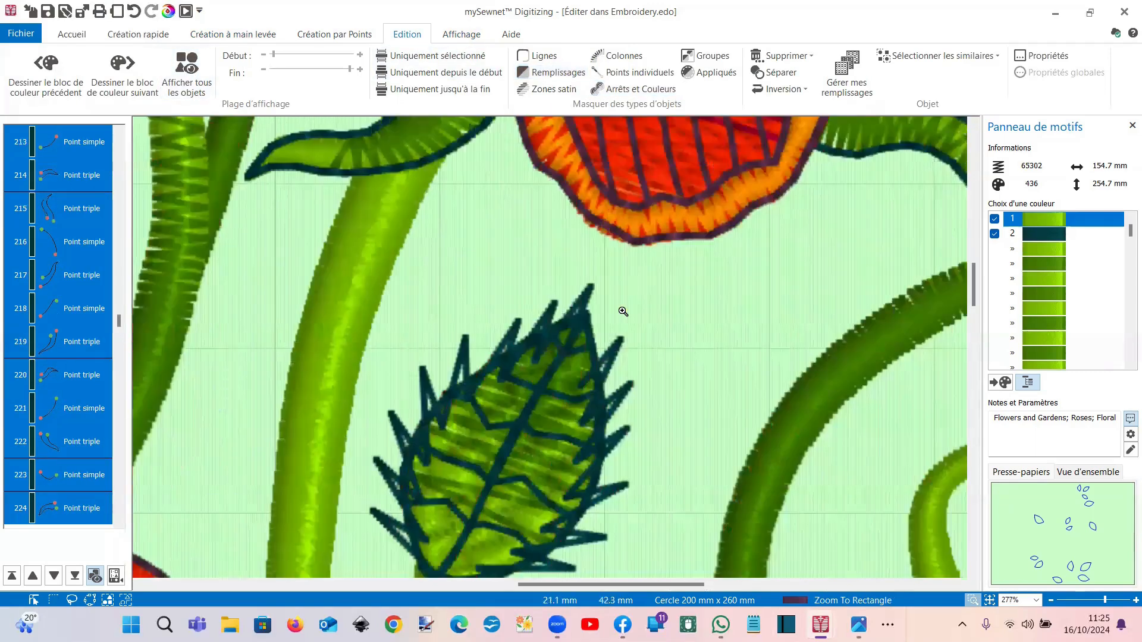
pyautogui.scroll(-2, 623, 312)
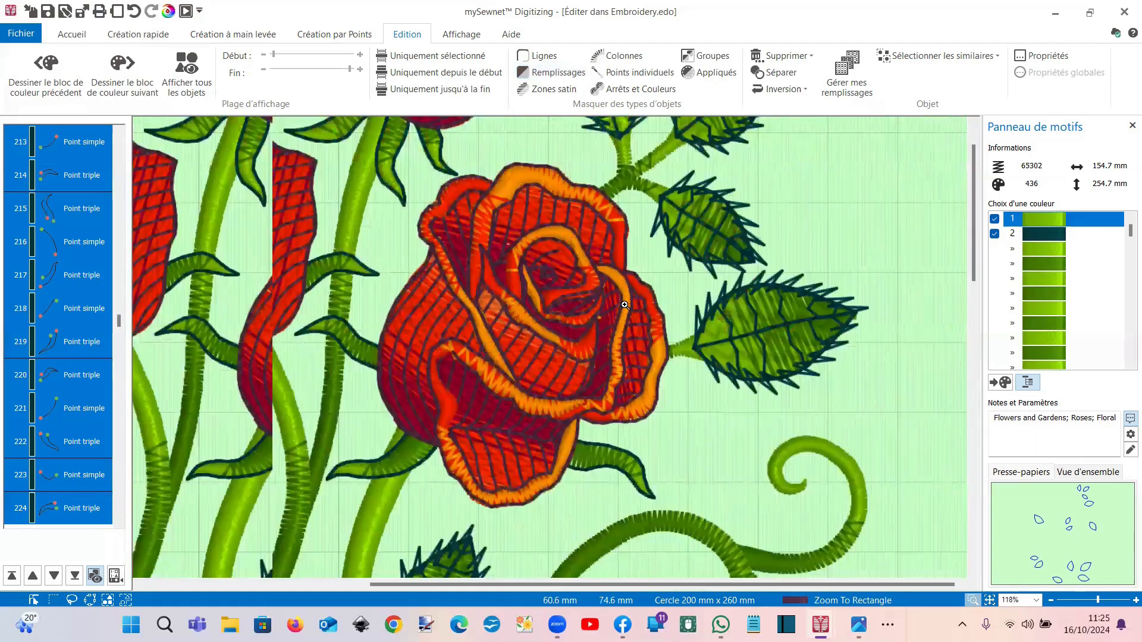
pyautogui.scroll(-2, 624, 305)
pyautogui.scroll(-3, 682, 528)
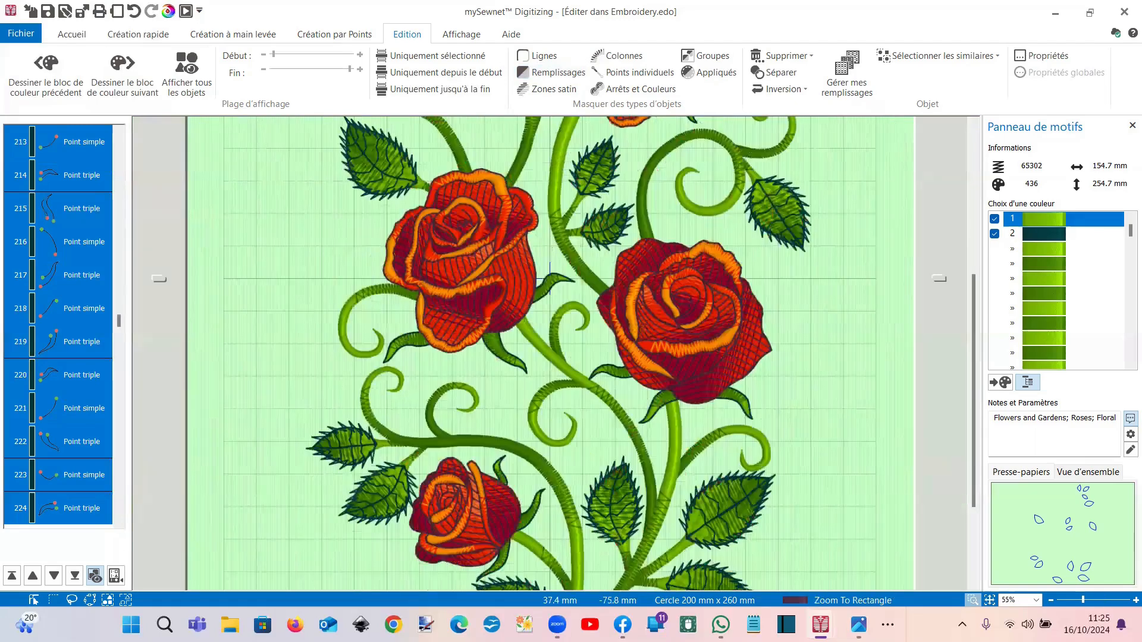
pyautogui.moveTo(821, 624)
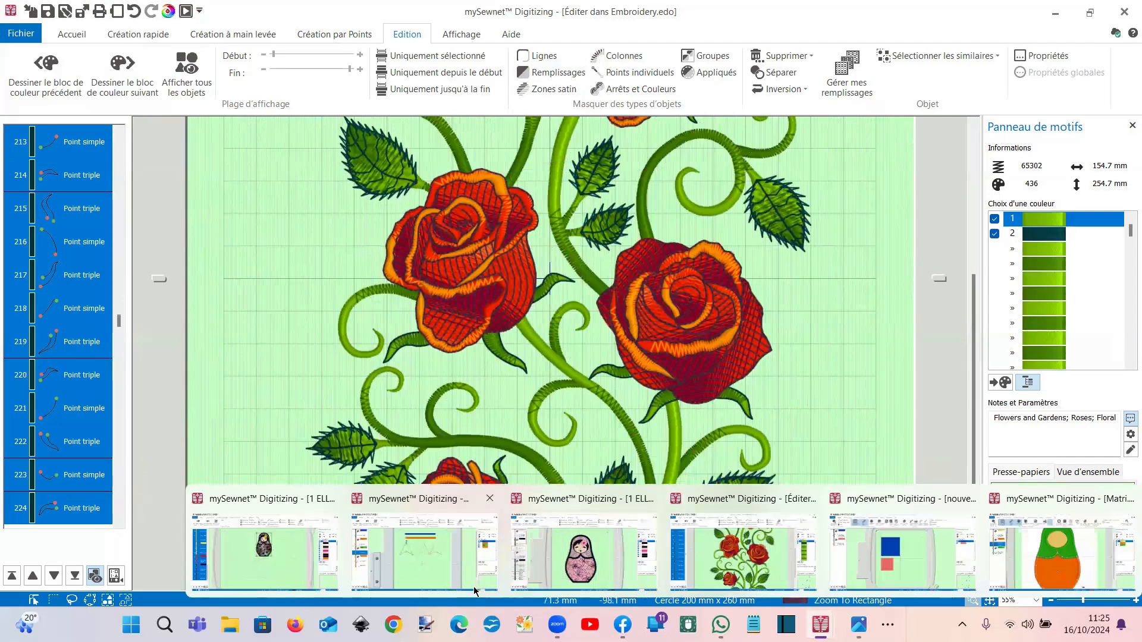
# Step: Switch to the Matryoshka design, show all six dolls, and select the lower-left doll group
pyautogui.click(290, 569)
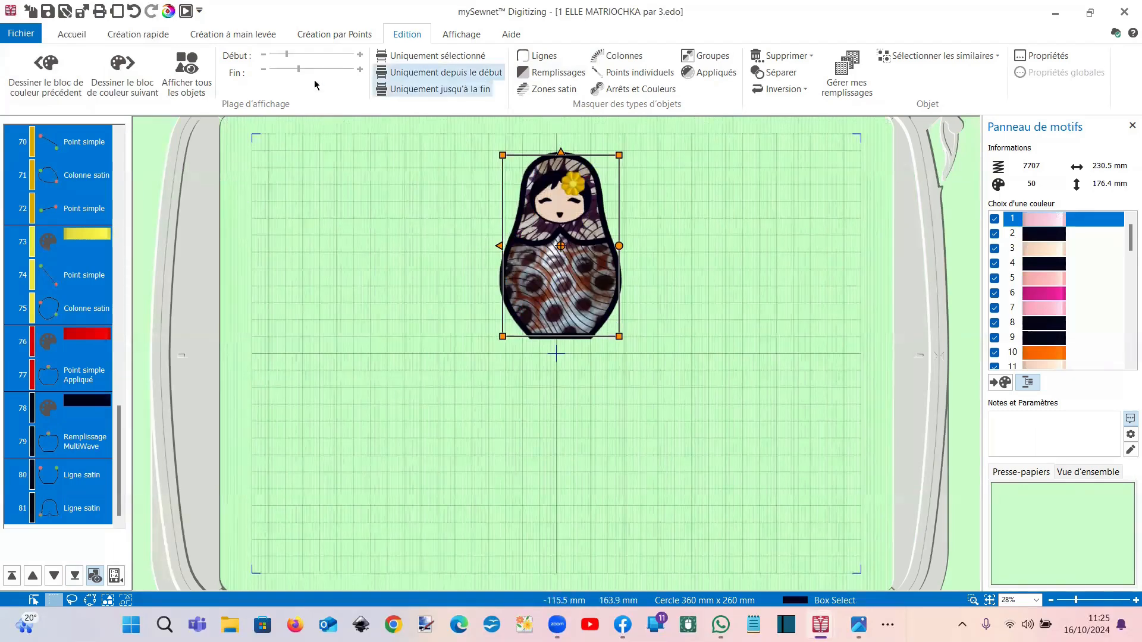
pyautogui.click(185, 83)
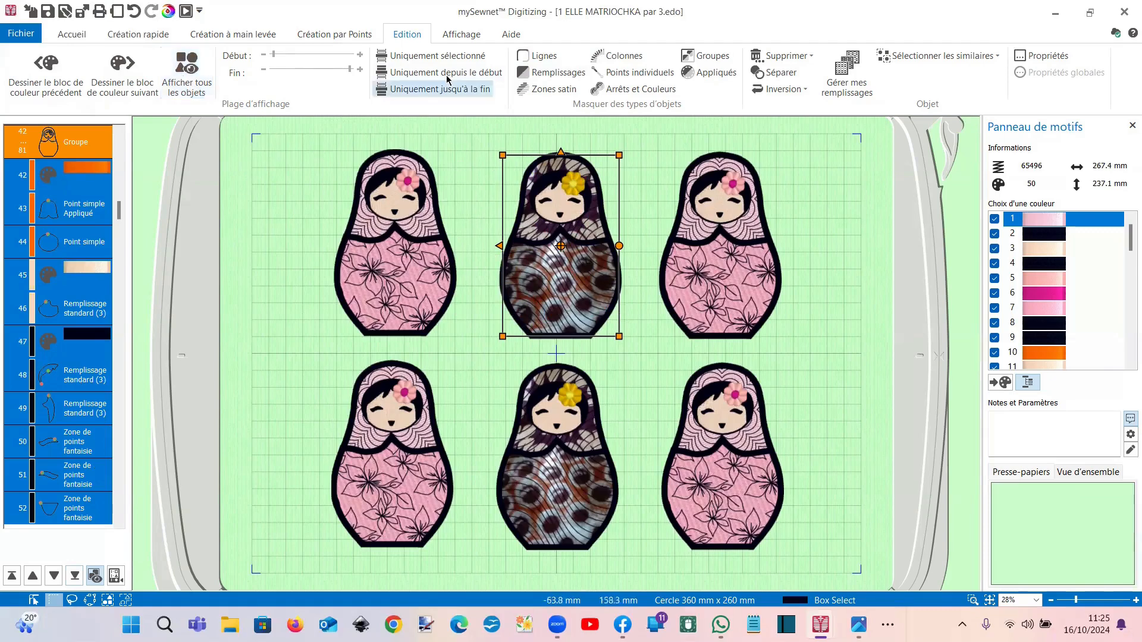
pyautogui.click(437, 56)
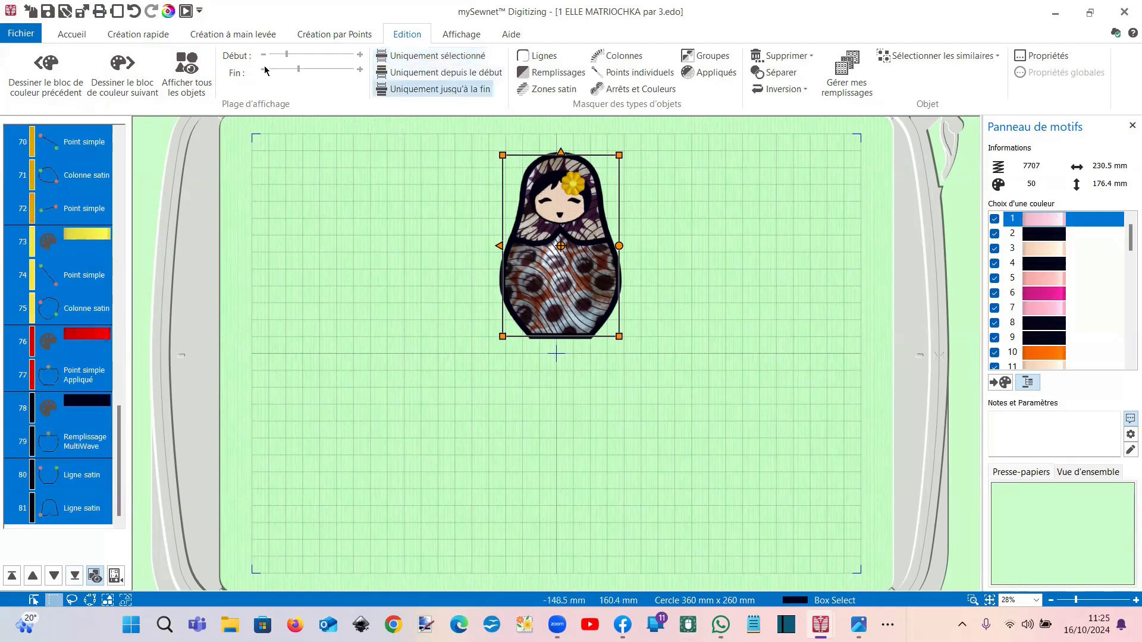
pyautogui.click(186, 71)
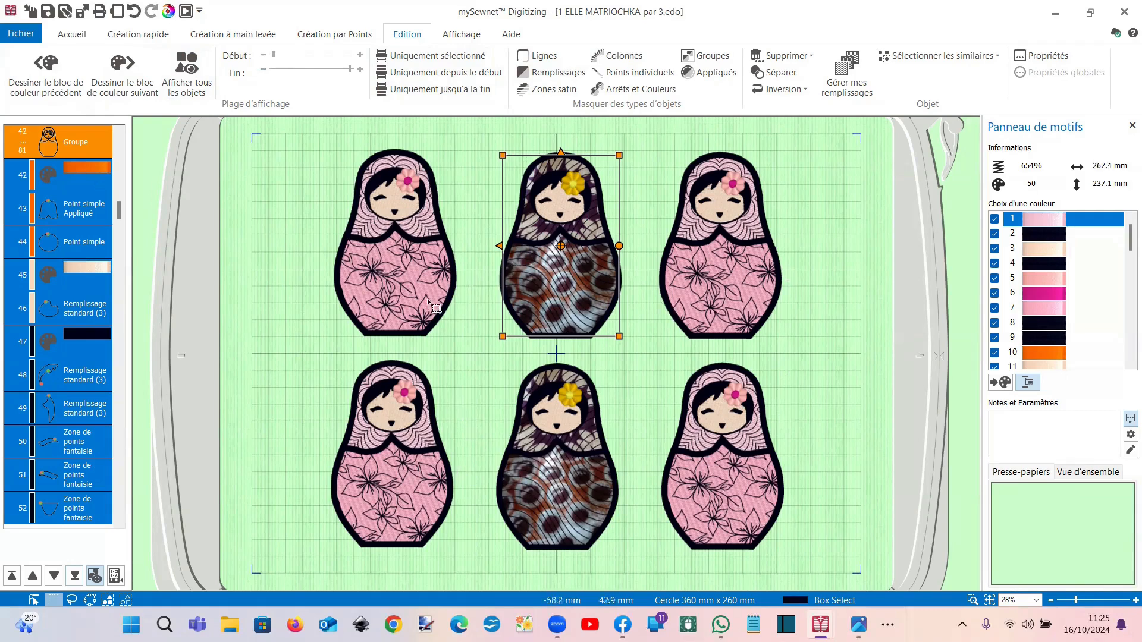
pyautogui.click(407, 410)
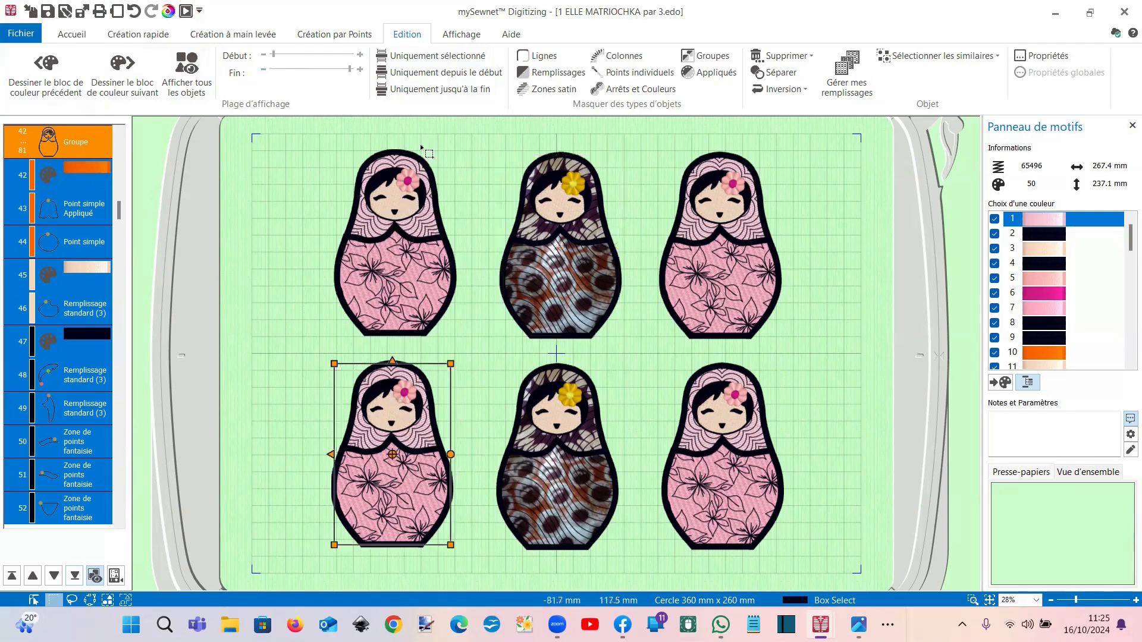
pyautogui.click(431, 89)
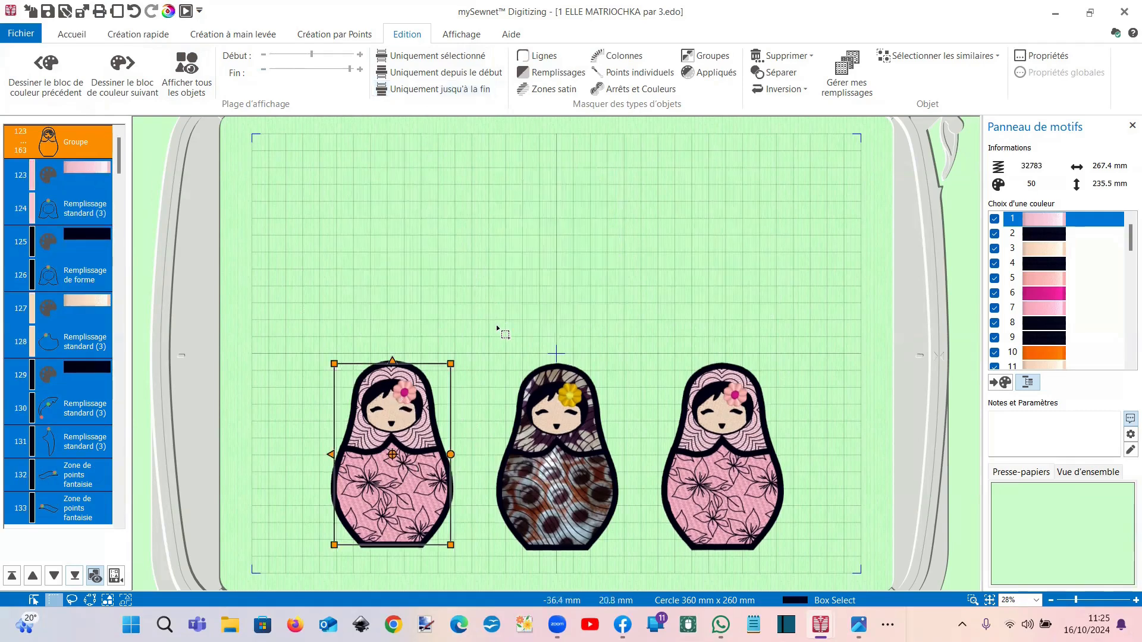
# Step: Select the left doll's head fill, pick similar fills within its group, then deselect
pyautogui.click(97, 220)
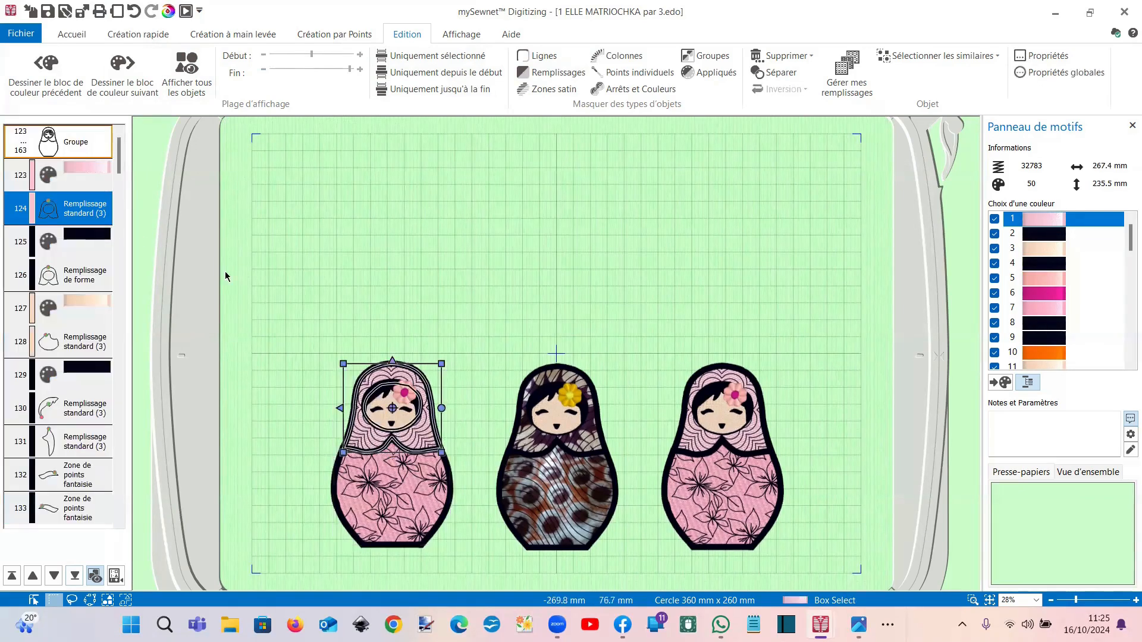
pyautogui.click(919, 63)
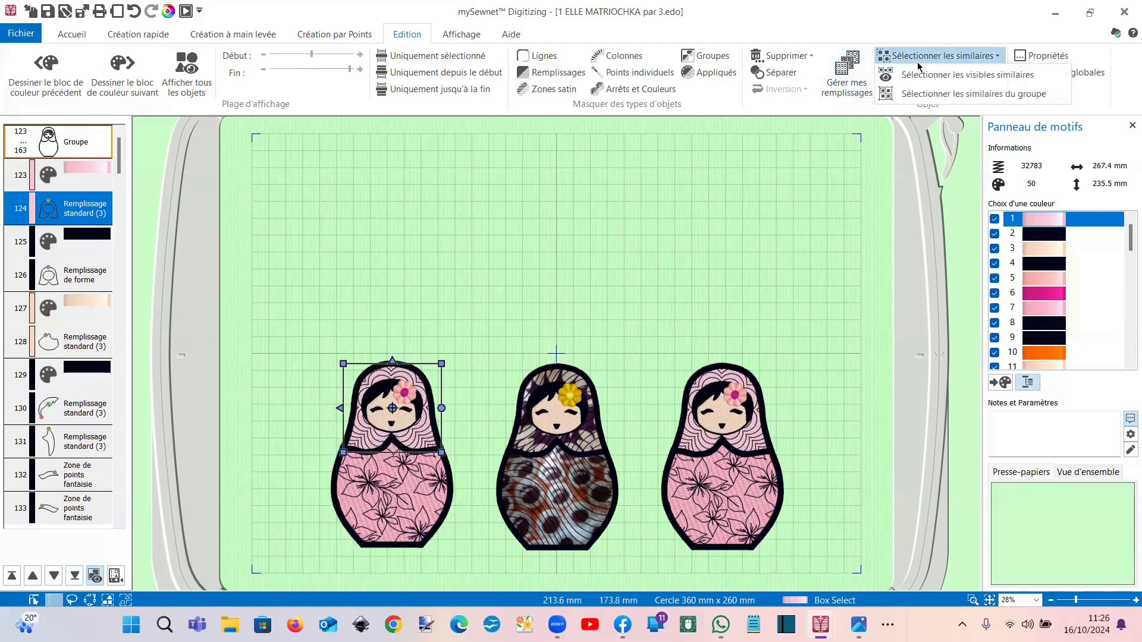
pyautogui.click(924, 95)
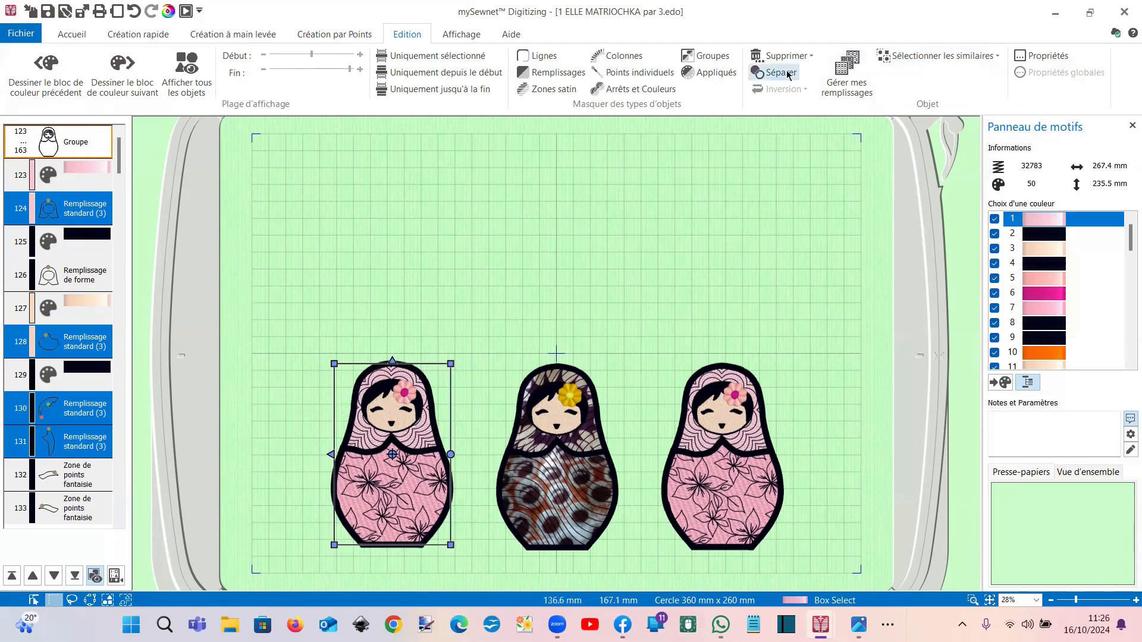
pyautogui.click(909, 59)
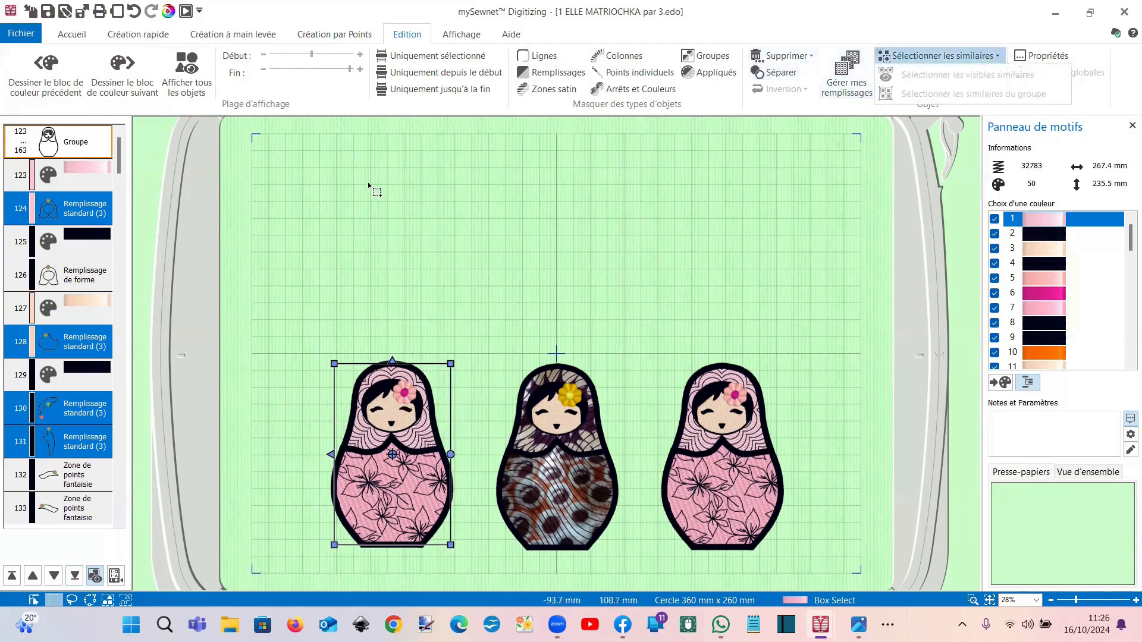
pyautogui.click(403, 224)
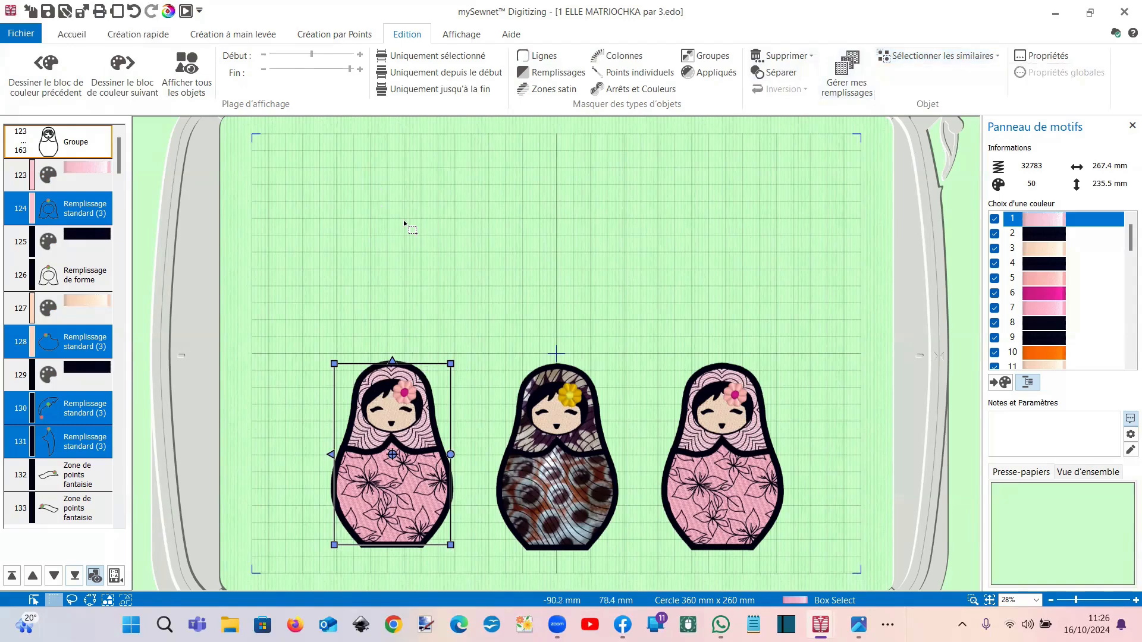
pyautogui.click(908, 56)
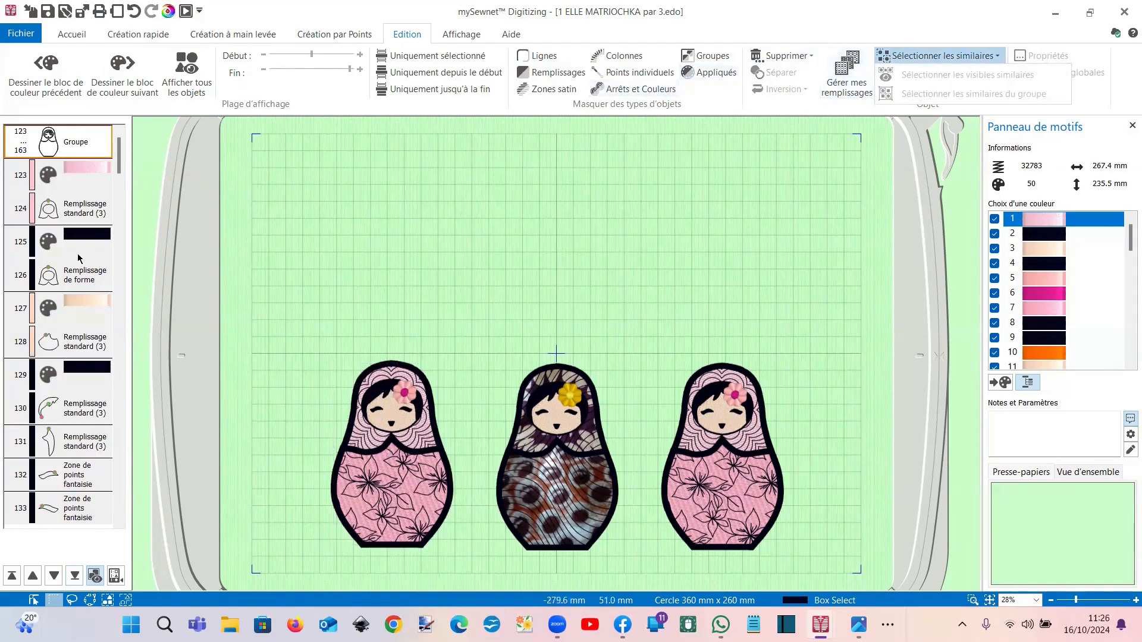
# Step: Select the left doll's head fill and its matching fills within the group
pyautogui.click(77, 225)
pyautogui.click(919, 58)
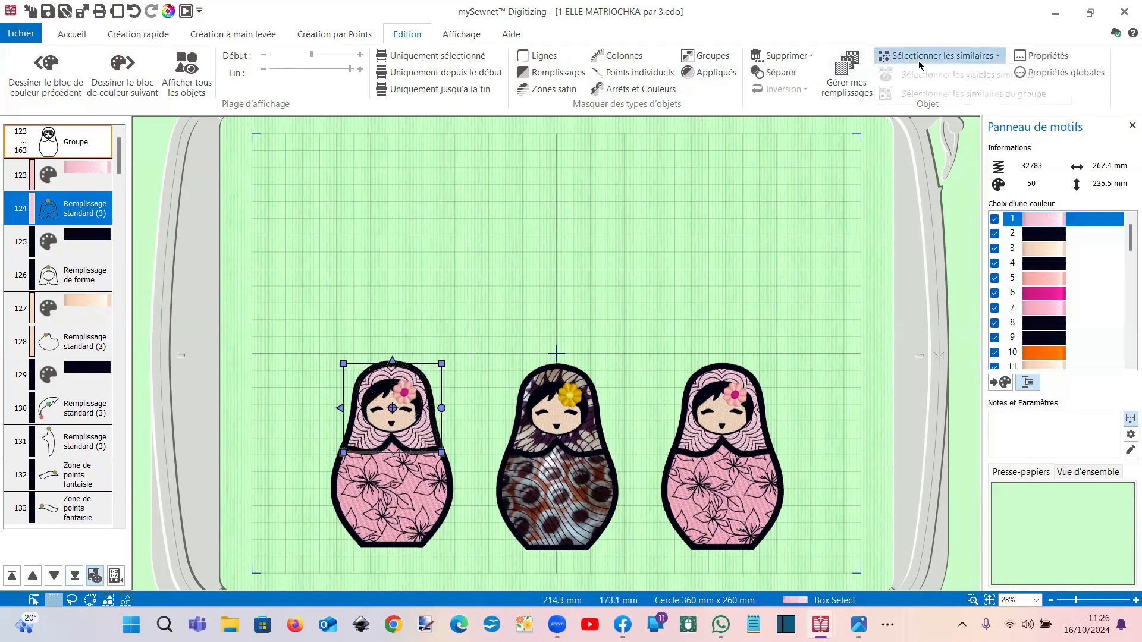
pyautogui.click(932, 93)
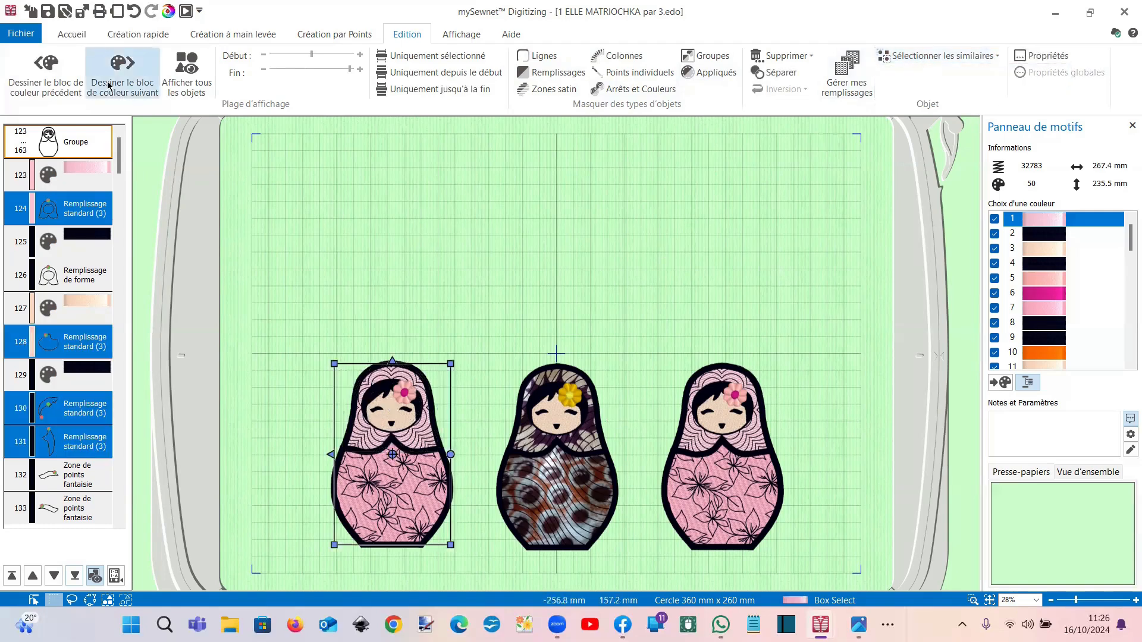
# Step: Undo the accidental edits, then show only the lower-left doll onward, the bottom row of three
pyautogui.click(134, 10)
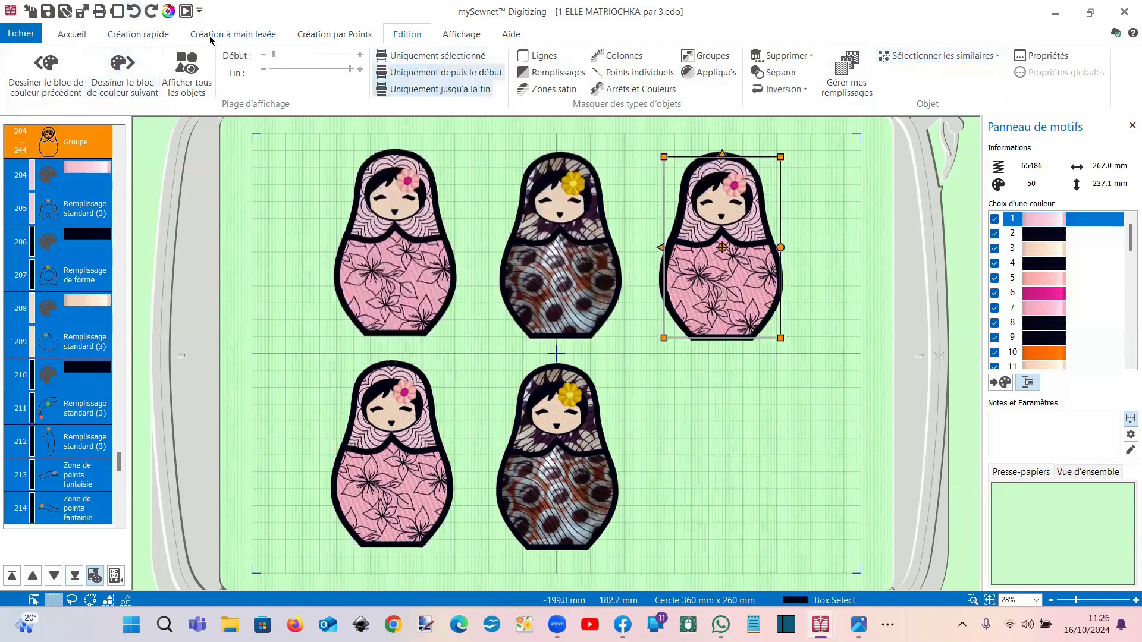
pyautogui.click(133, 14)
pyautogui.click(133, 13)
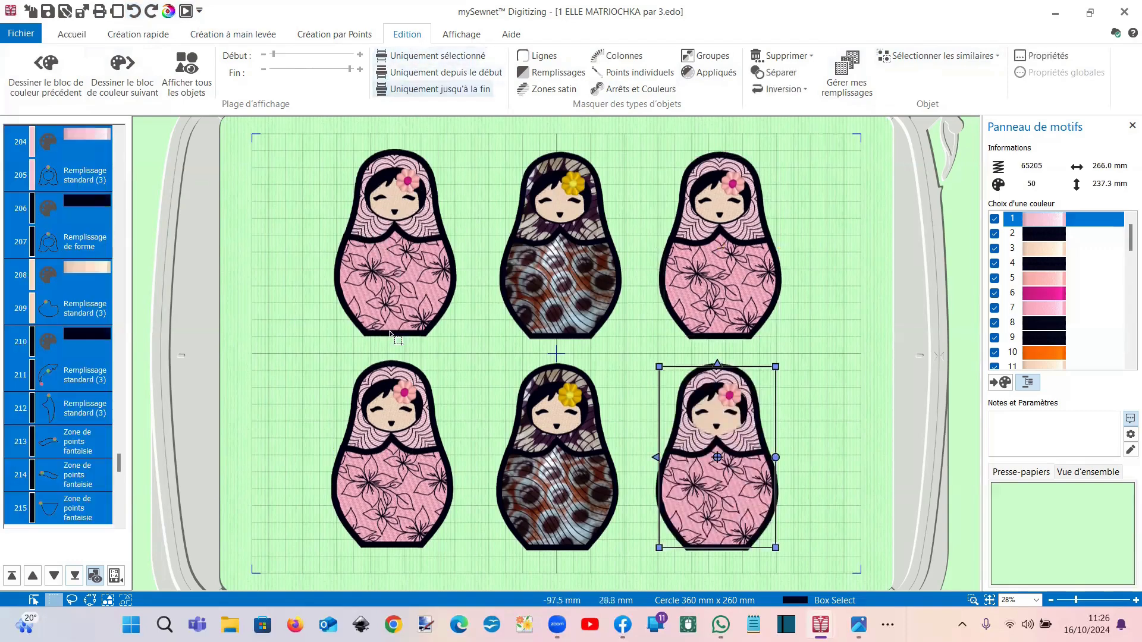
pyautogui.click(391, 363)
pyautogui.click(419, 91)
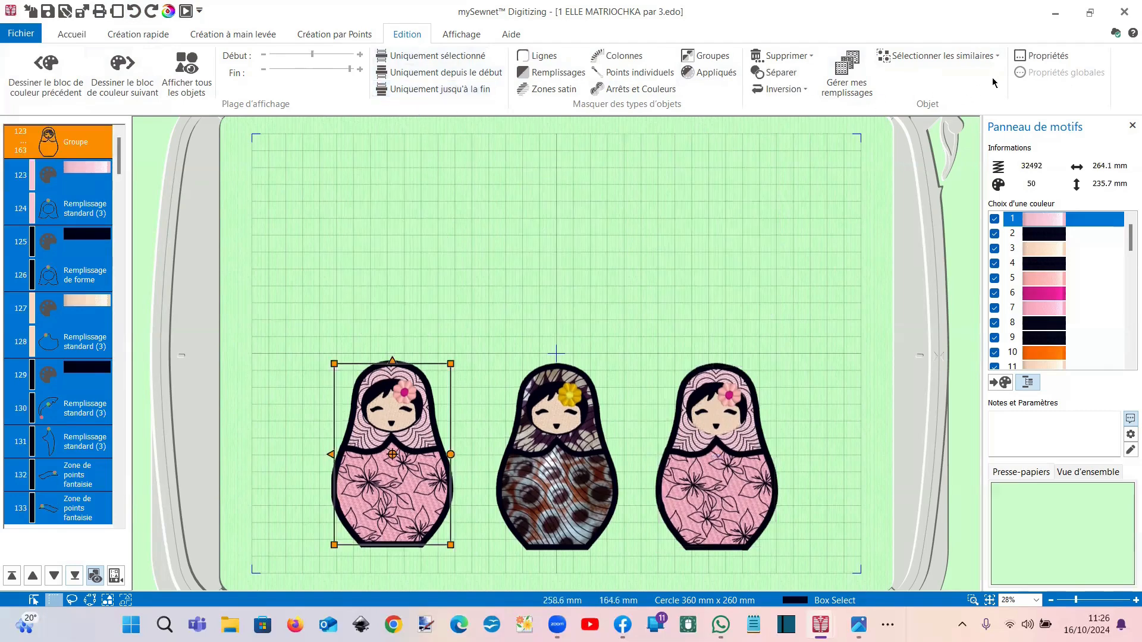
# Step: Select row 124's standard fill plus all visible similar fills across the three bottom dolls, then open their properties
pyautogui.click(85, 213)
pyautogui.click(946, 56)
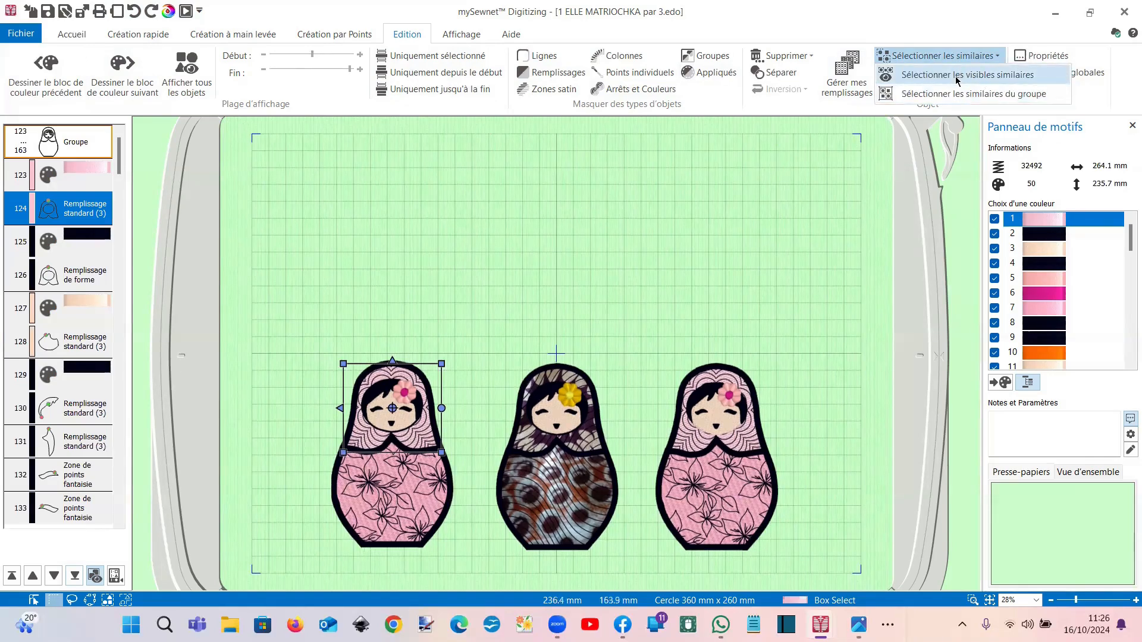
pyautogui.click(958, 77)
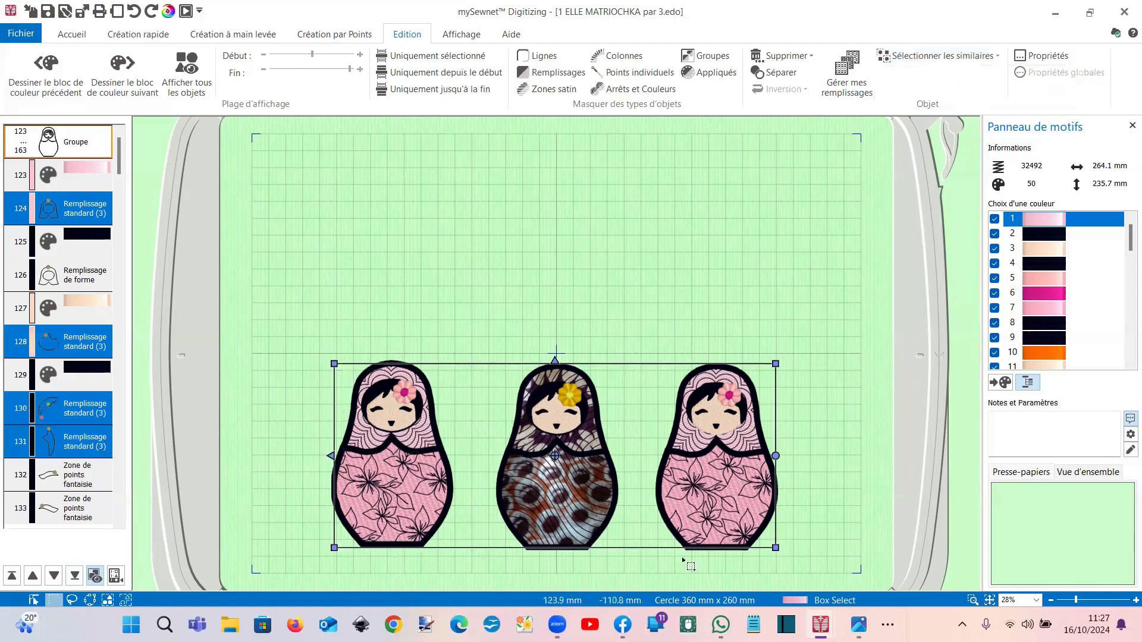
pyautogui.rightClick(84, 210)
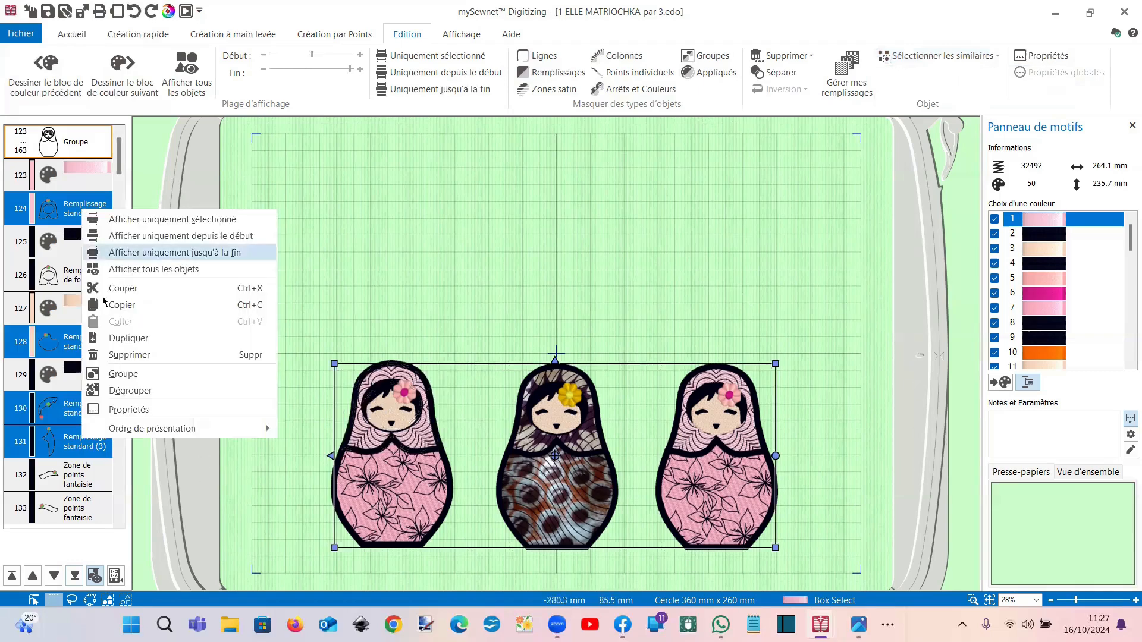
pyautogui.click(128, 410)
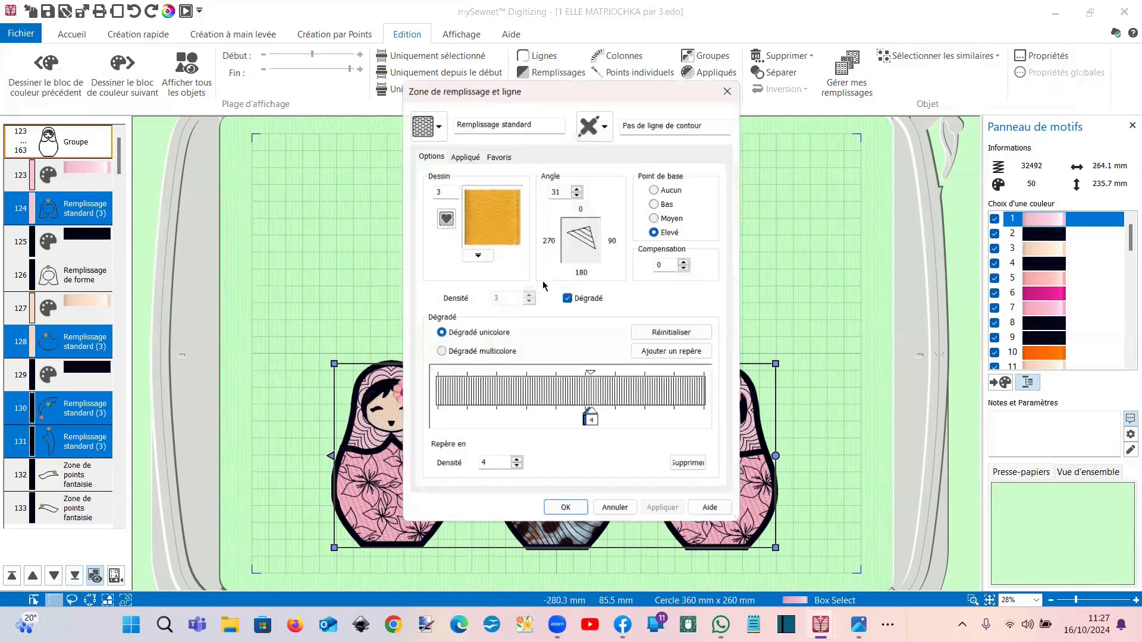
# Step: Change the selected doll fills from pattern 3 to the striped Standard pattern 15
pyautogui.click(477, 255)
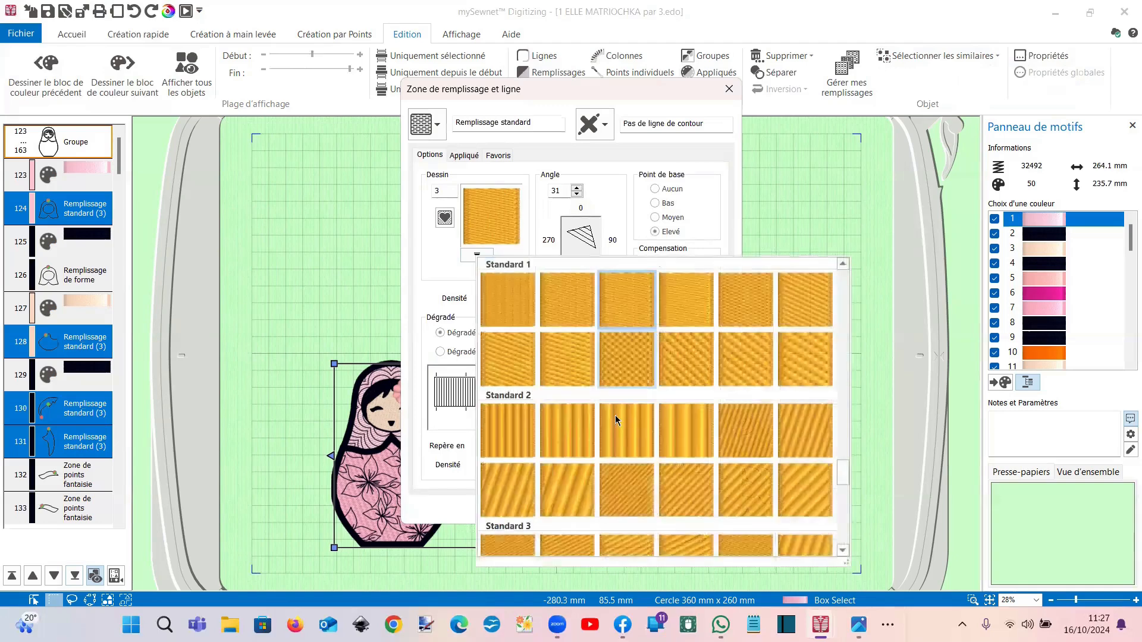
pyautogui.click(647, 432)
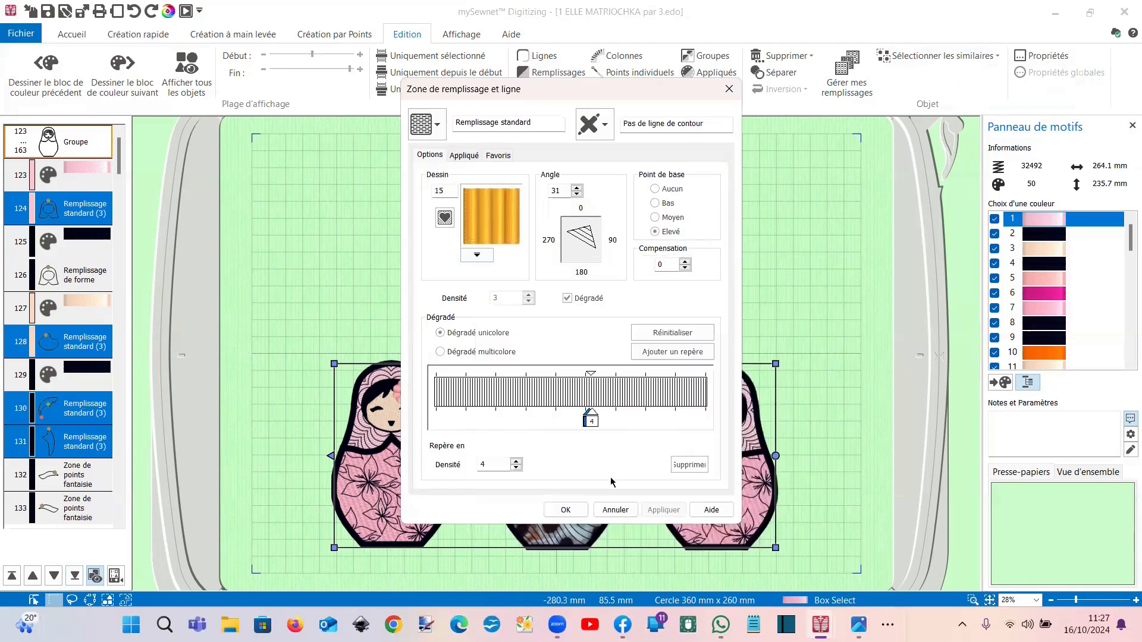
pyautogui.click(566, 511)
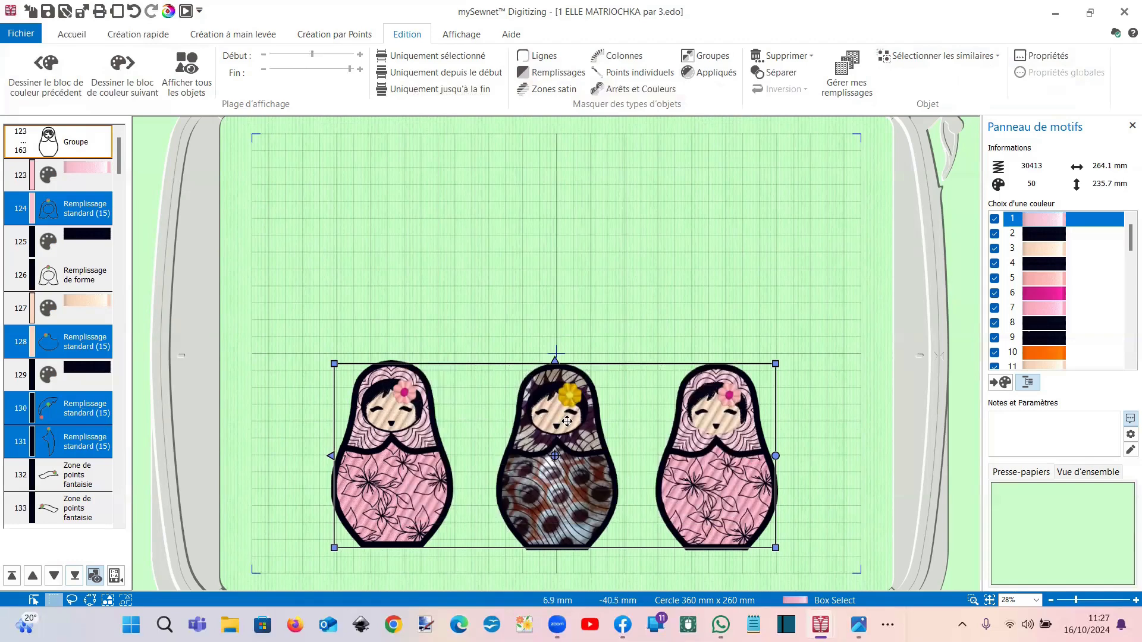
# Step: Isolate the bottom-middle doll so it is the only one shown
pyautogui.click(565, 285)
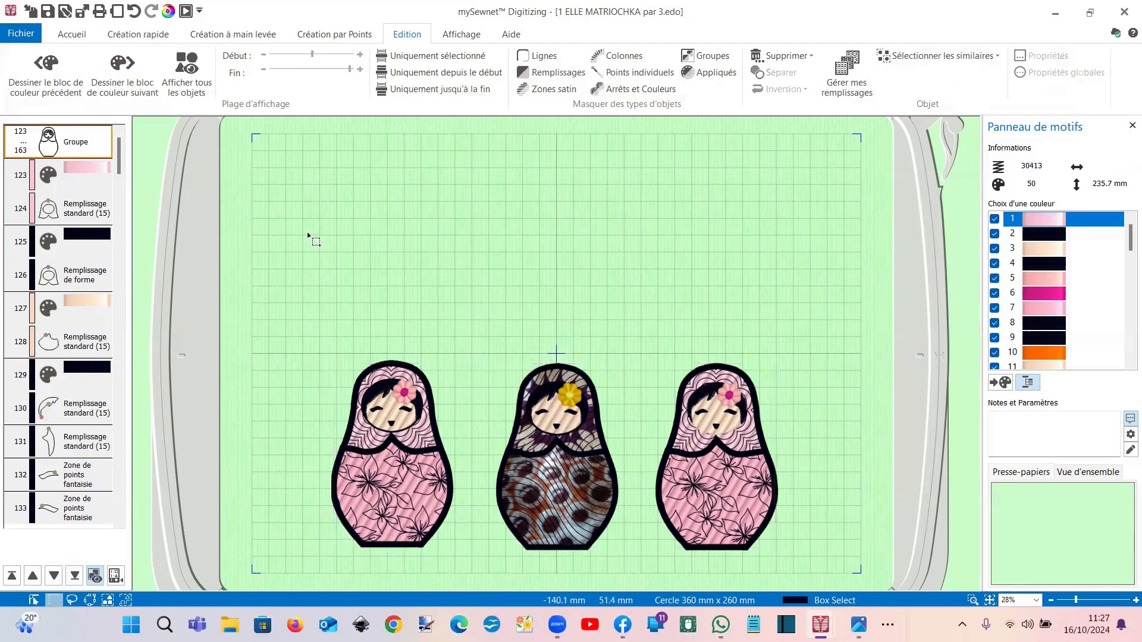
pyautogui.click(187, 68)
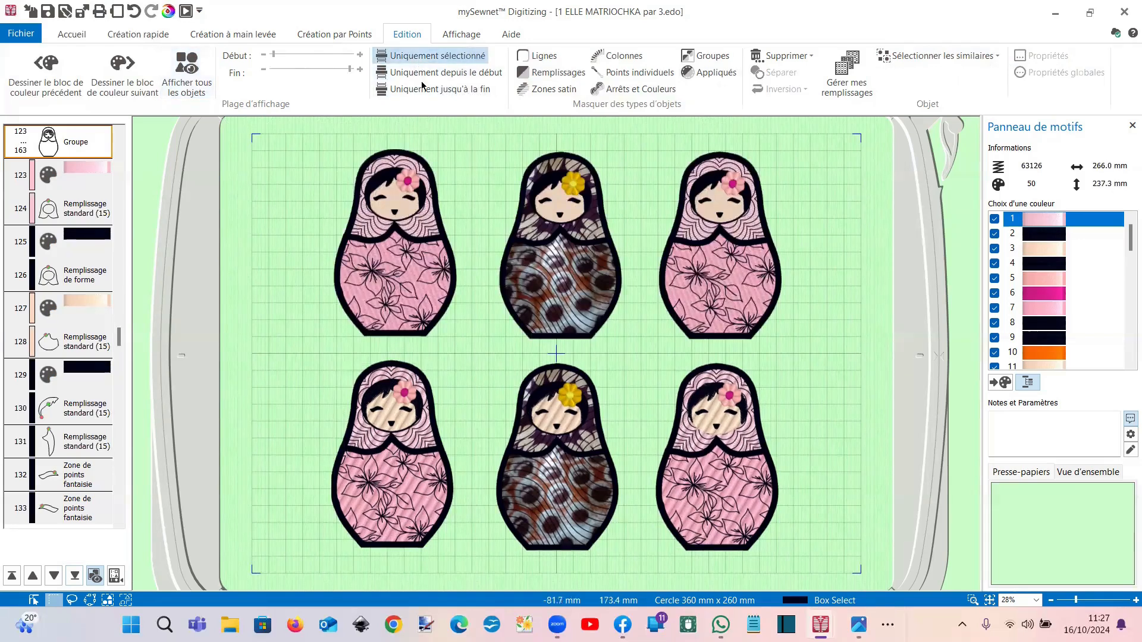
pyautogui.click(574, 394)
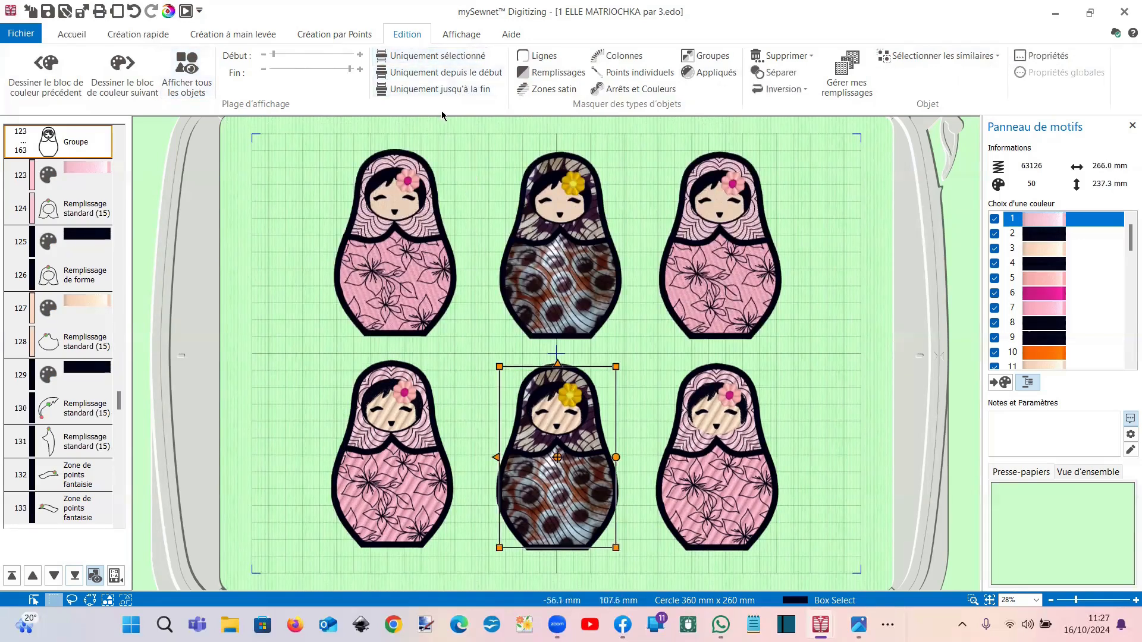
pyautogui.click(435, 55)
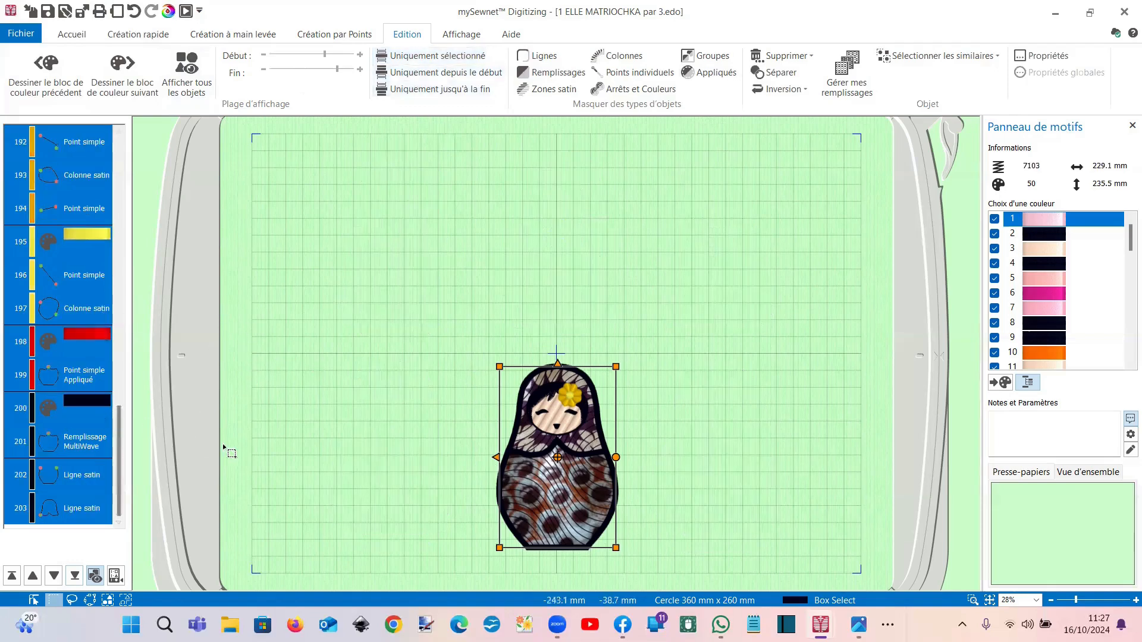
pyautogui.scroll(4, 111, 352)
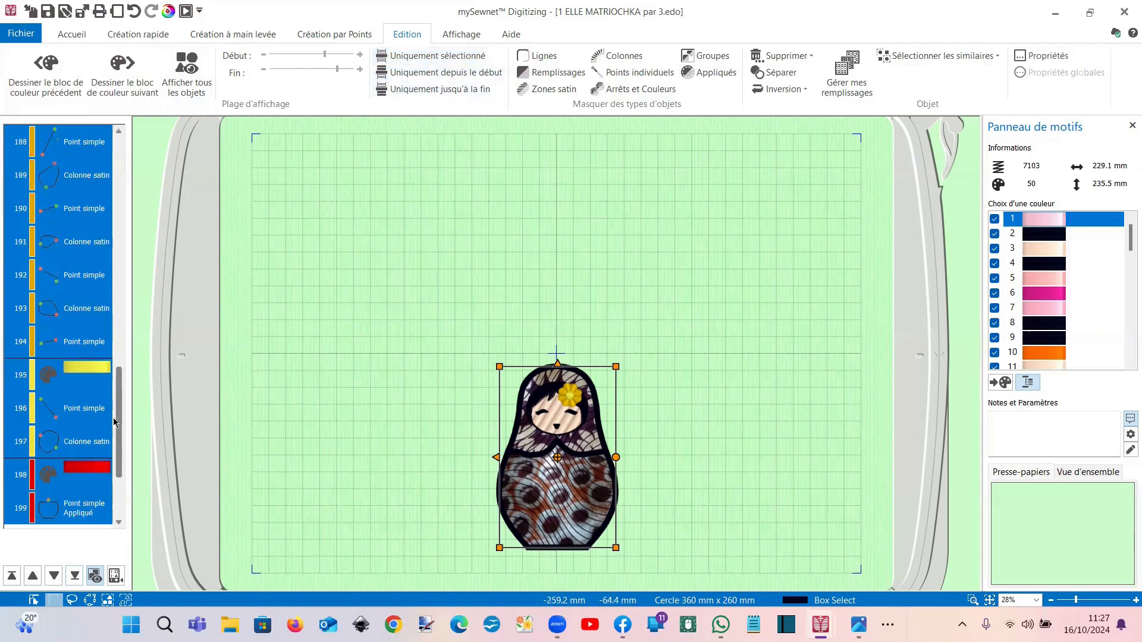
pyautogui.scroll(6, 112, 352)
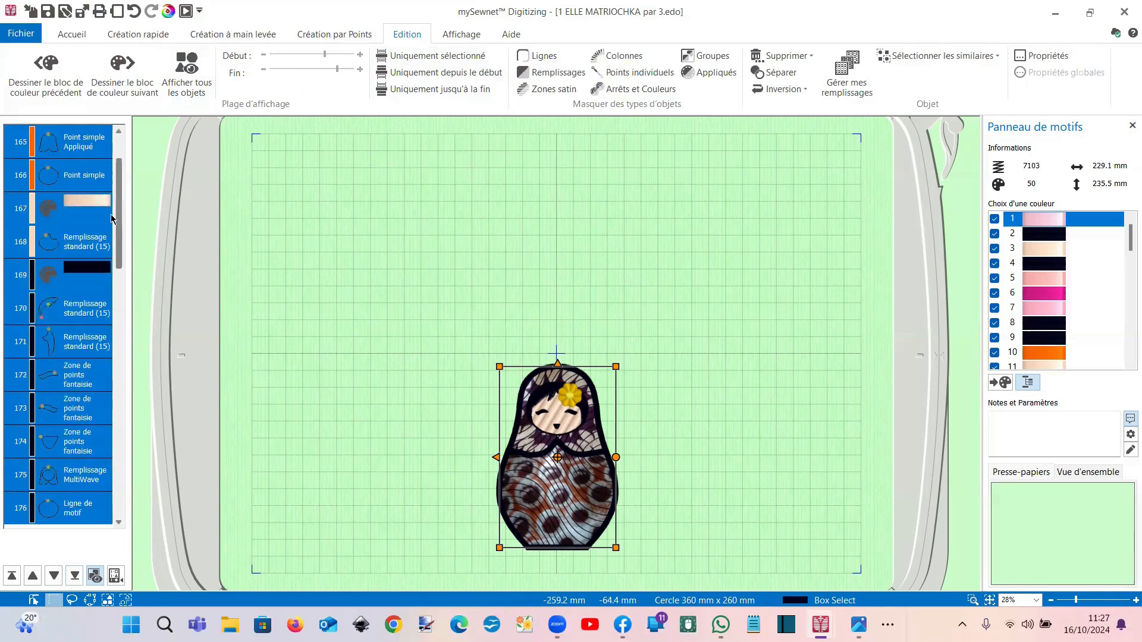
# Step: Set that doll's face fill to standard pattern 3, then show all six dolls again
pyautogui.click(84, 251)
pyautogui.rightClick(84, 250)
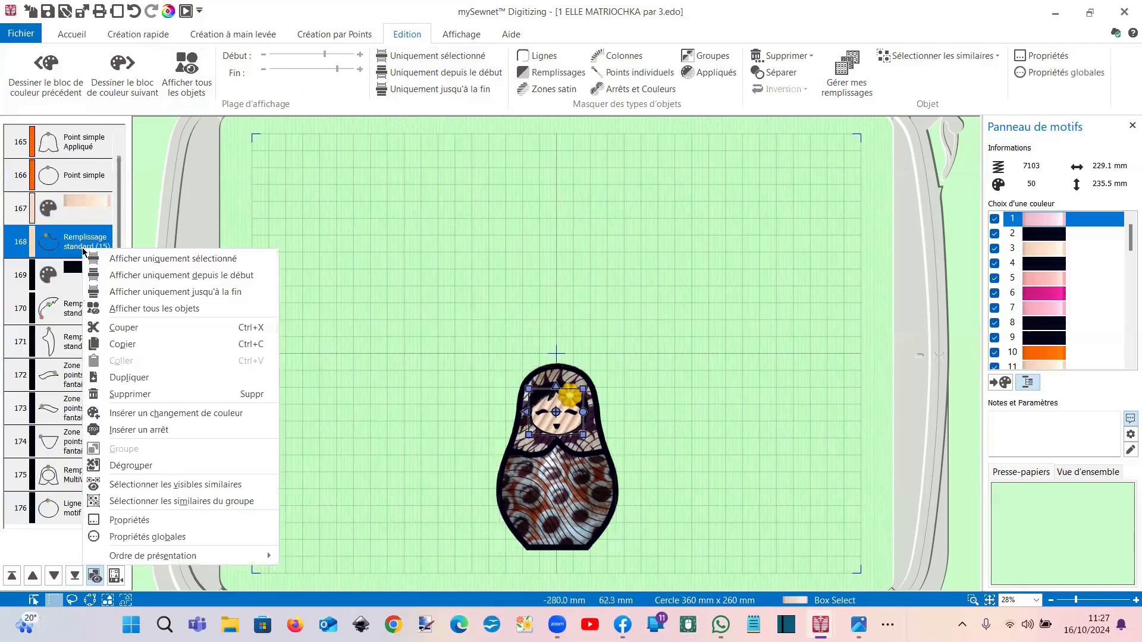
pyautogui.click(129, 520)
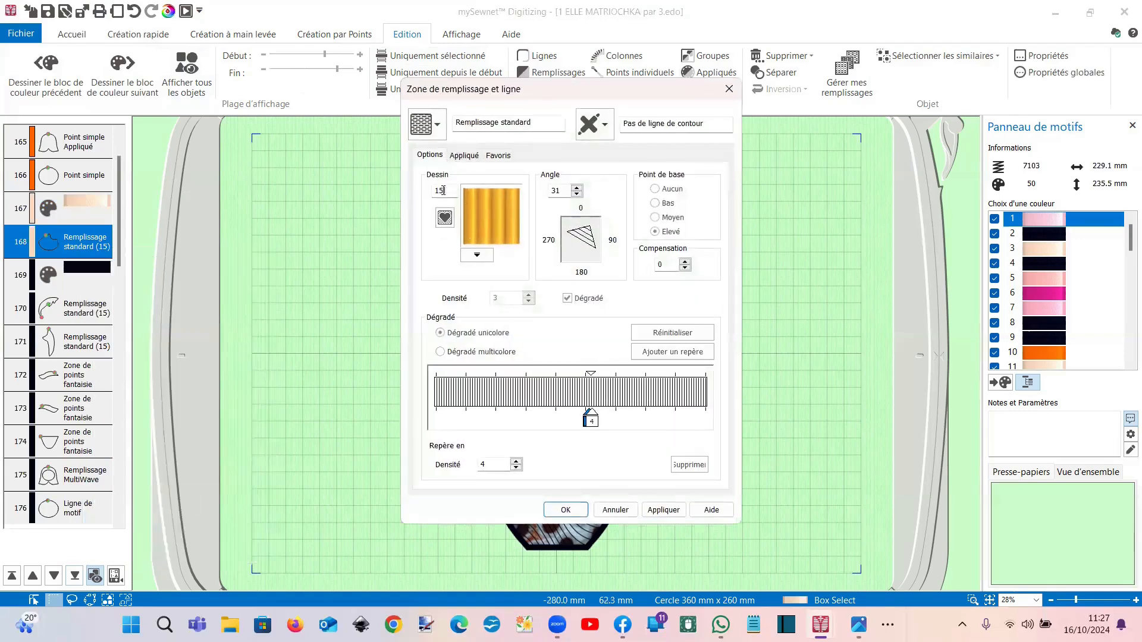
pyautogui.write('3')
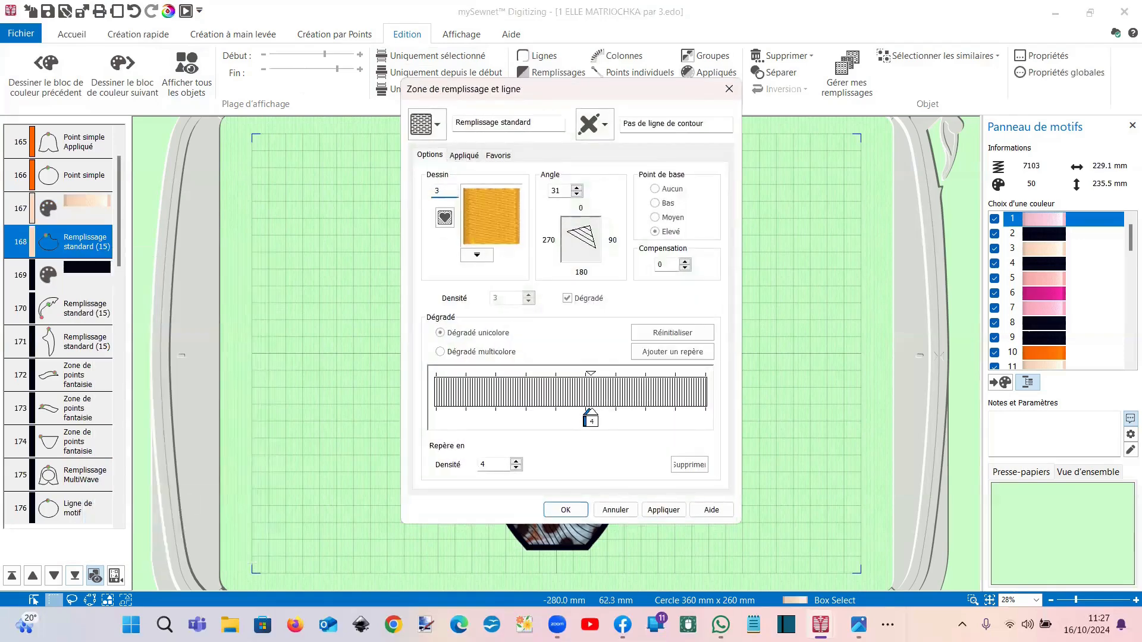
pyautogui.press('Return')
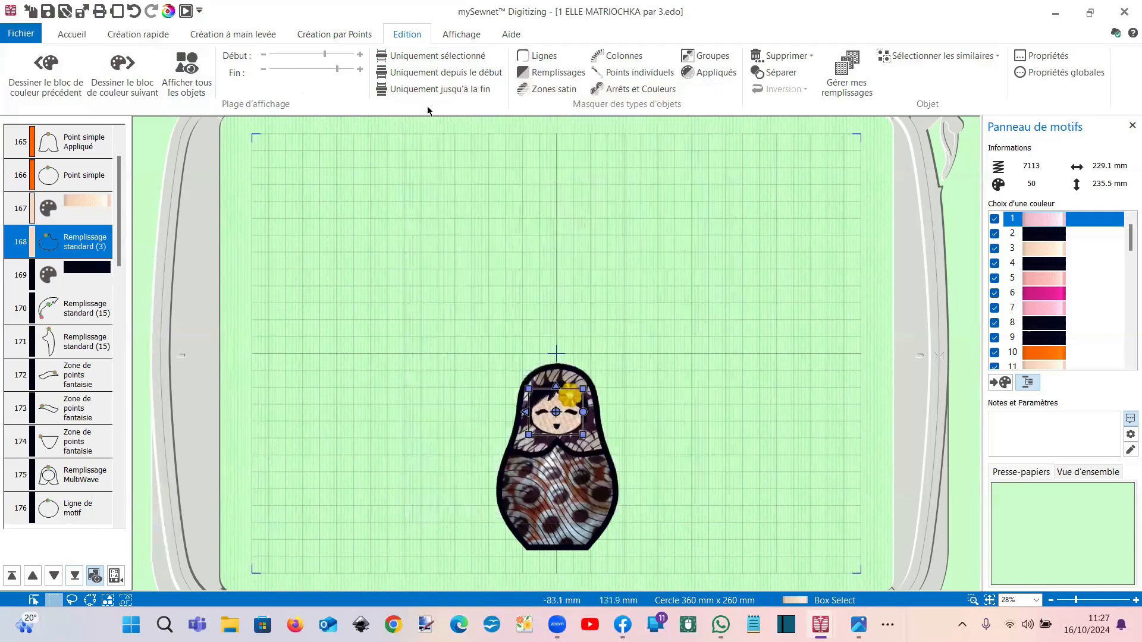
pyautogui.click(197, 82)
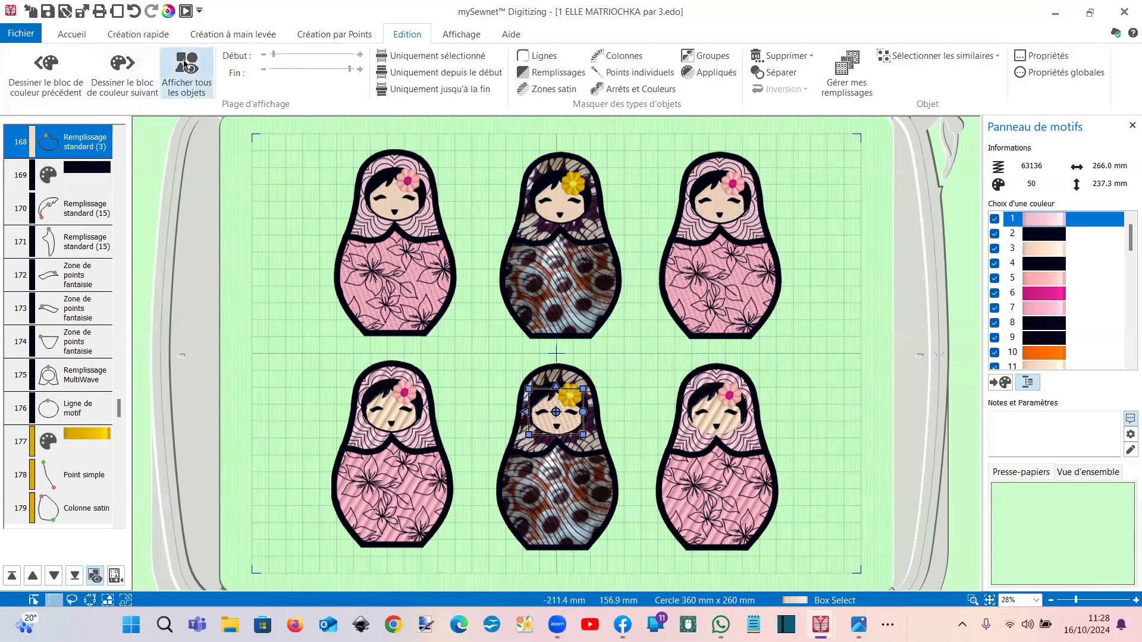
# Step: Undo the last two edits to restore the 65493-stitch design, then review the Sélectionner les similaires options
pyautogui.click(139, 12)
pyautogui.click(140, 12)
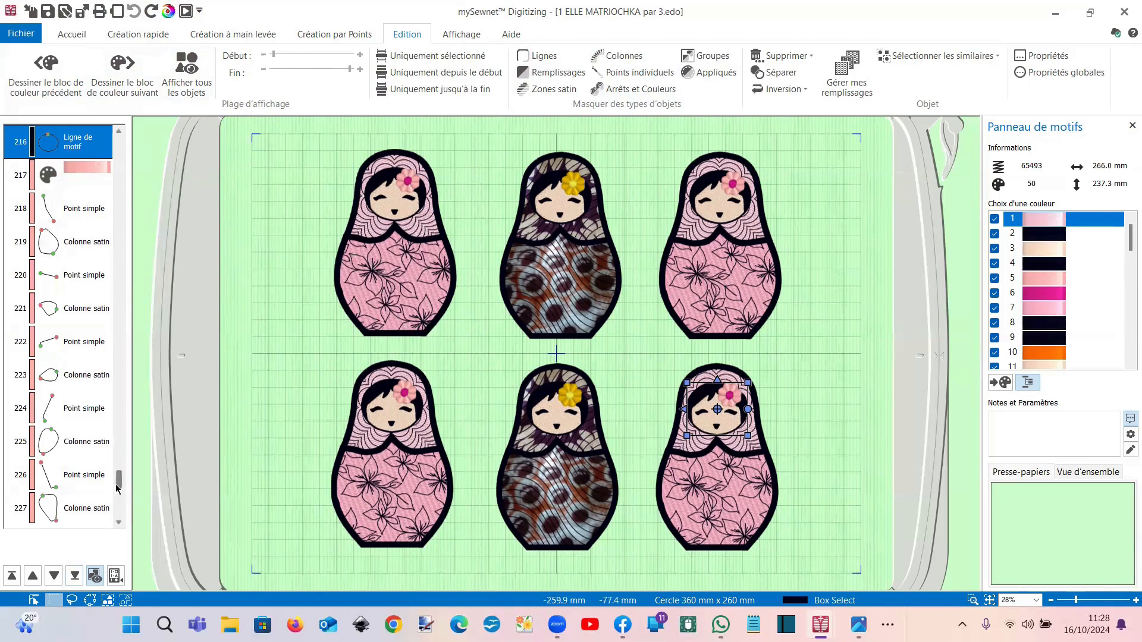
pyautogui.moveTo(117, 482)
pyautogui.mouseDown()
pyautogui.moveTo(120, 448)
pyautogui.moveTo(119, 461)
pyautogui.mouseUp()
pyautogui.click(94, 419)
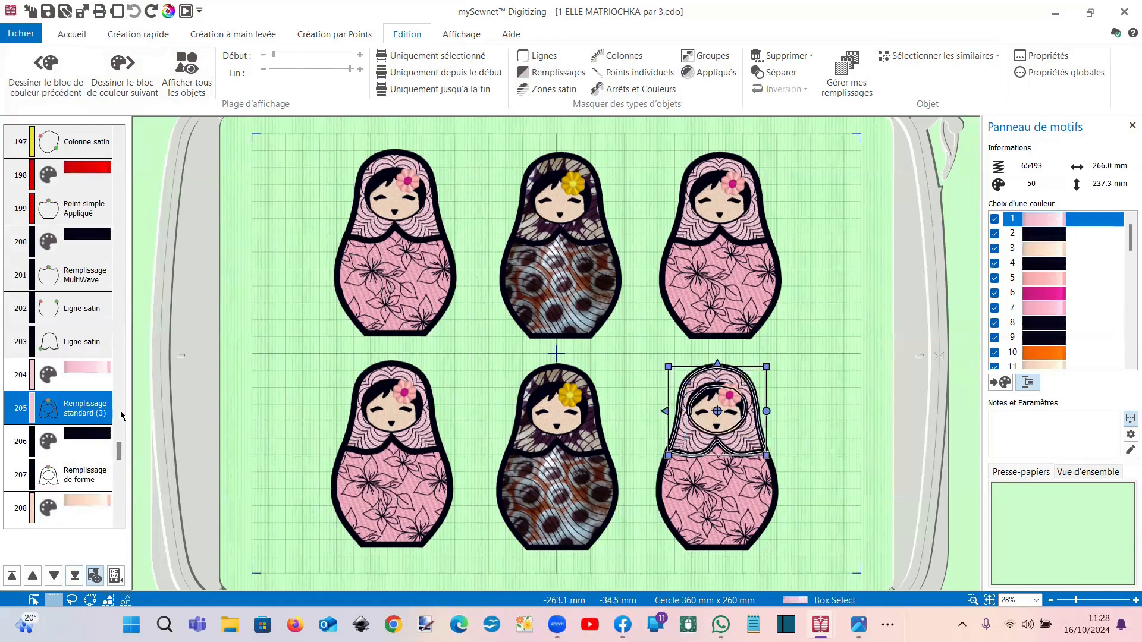
pyautogui.click(913, 60)
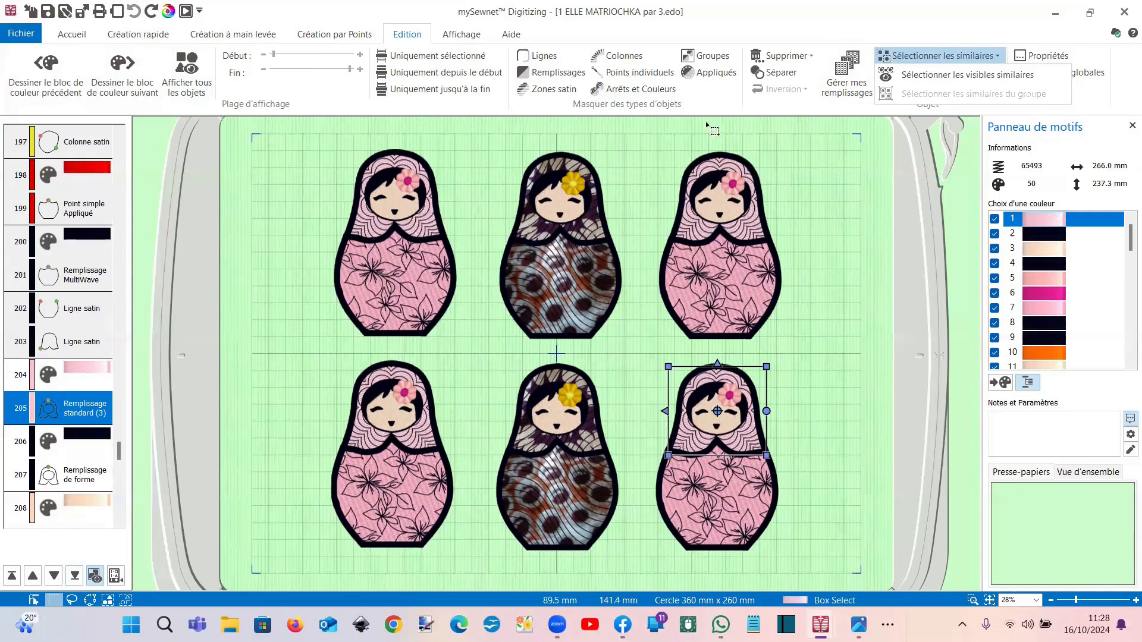
pyautogui.click(376, 222)
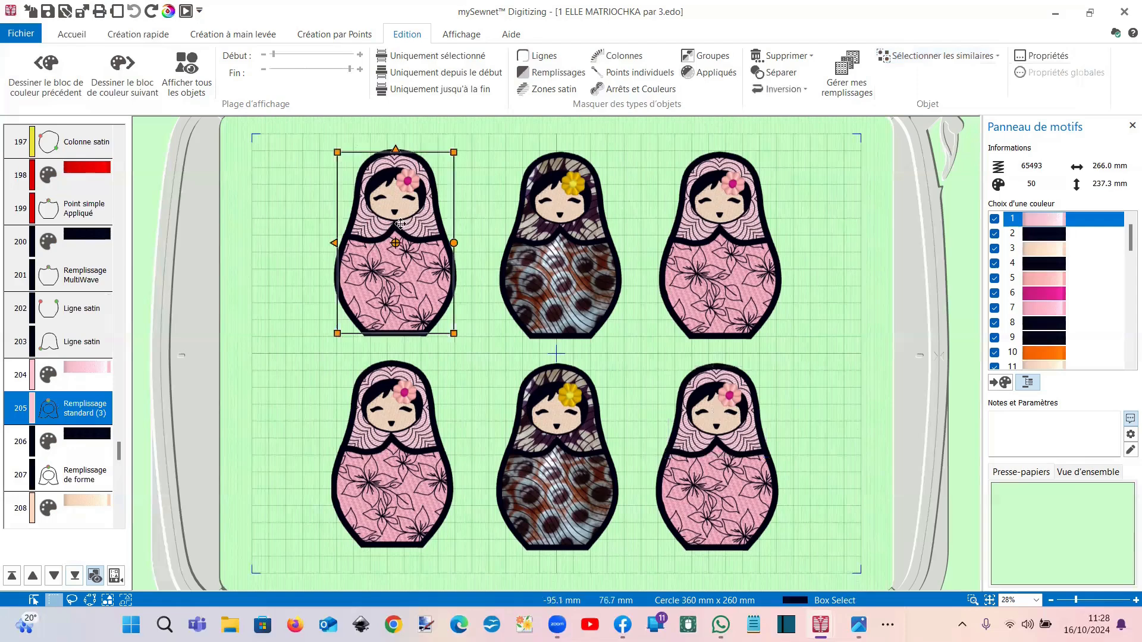
pyautogui.click(916, 61)
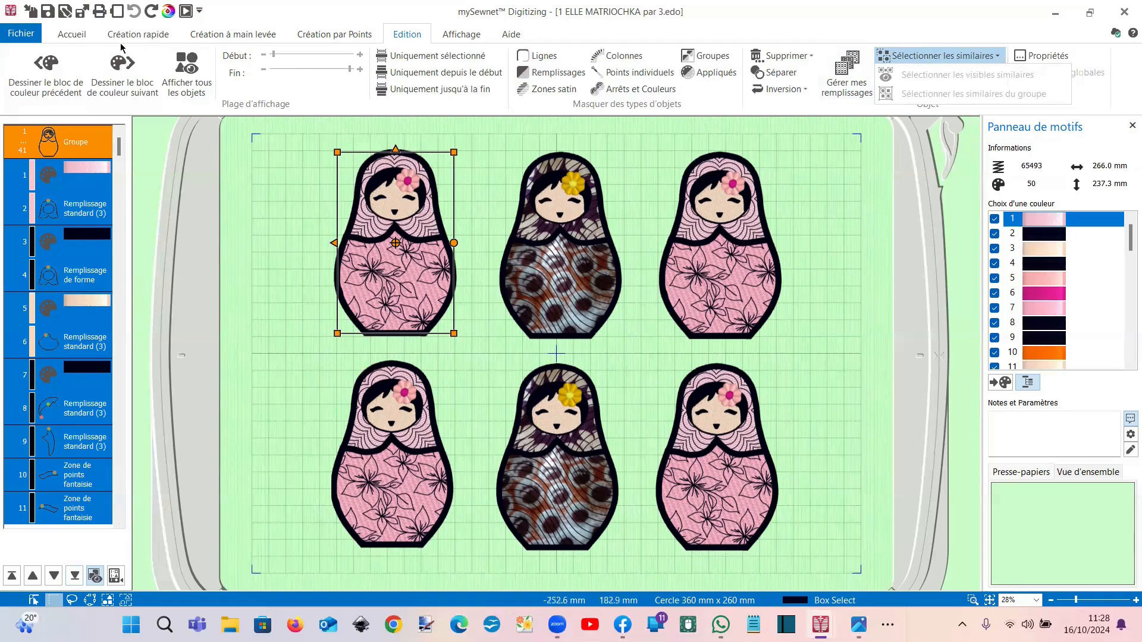
# Step: Select all six visible dolls and combine them into one group
pyautogui.click(75, 37)
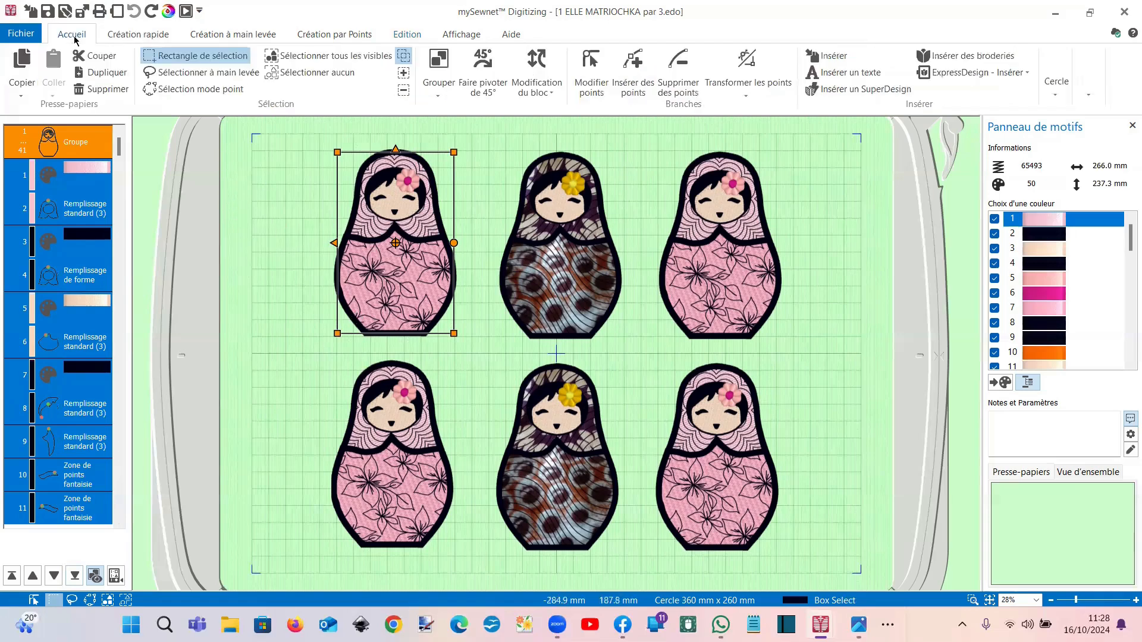
pyautogui.click(333, 56)
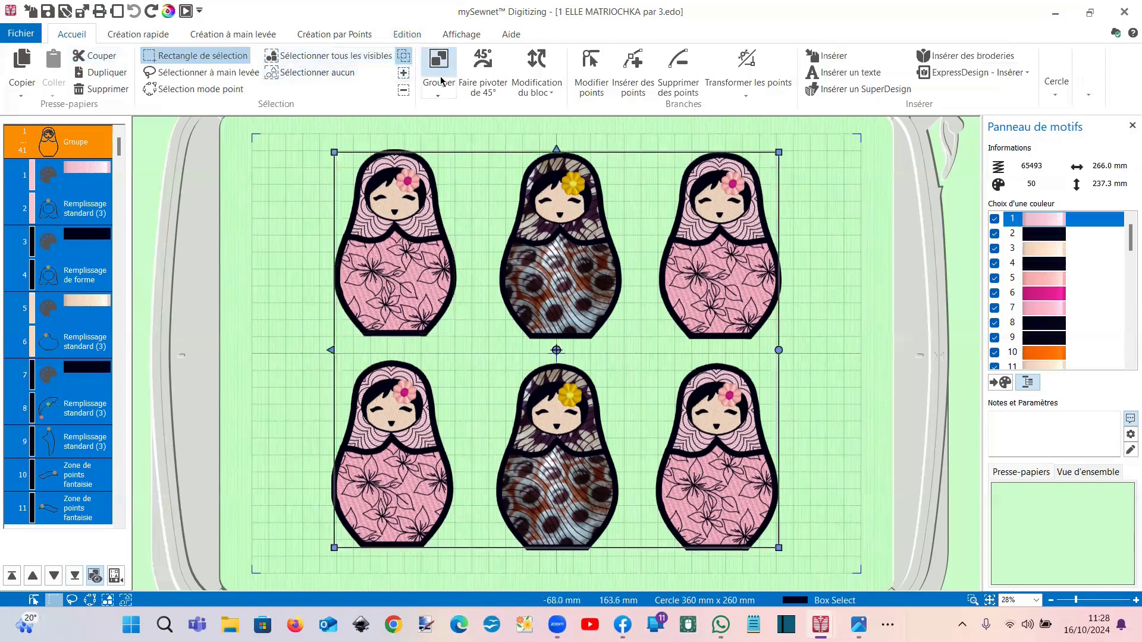
pyautogui.click(157, 254)
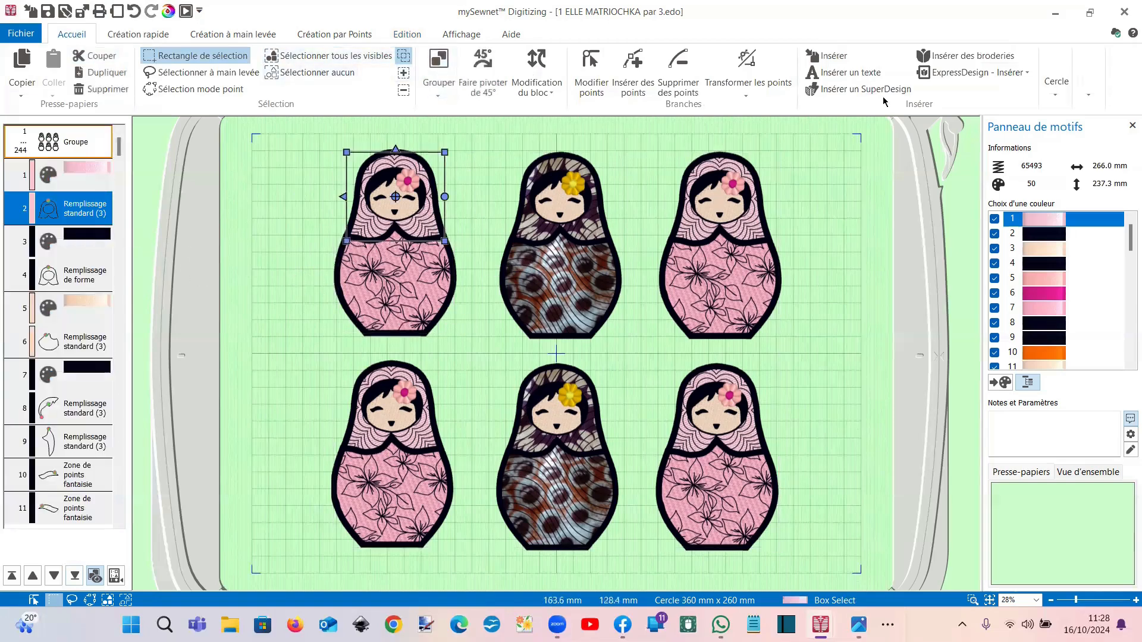
# Step: Select the group's similar standard fills and change them to vertical-stripe pattern 15
pyautogui.click(407, 34)
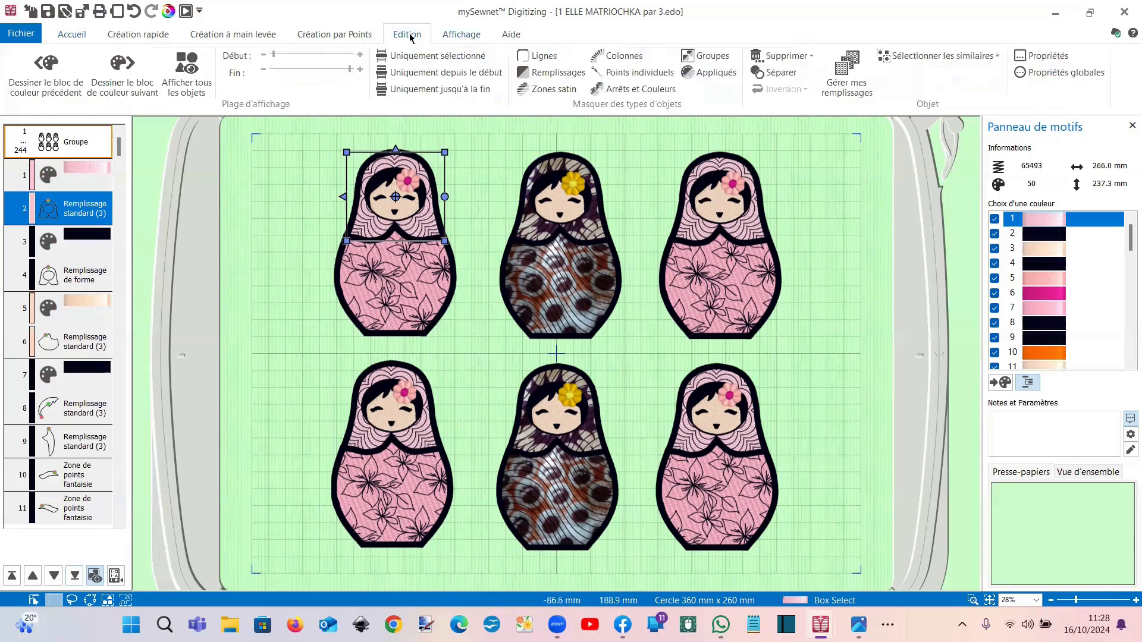
pyautogui.click(909, 62)
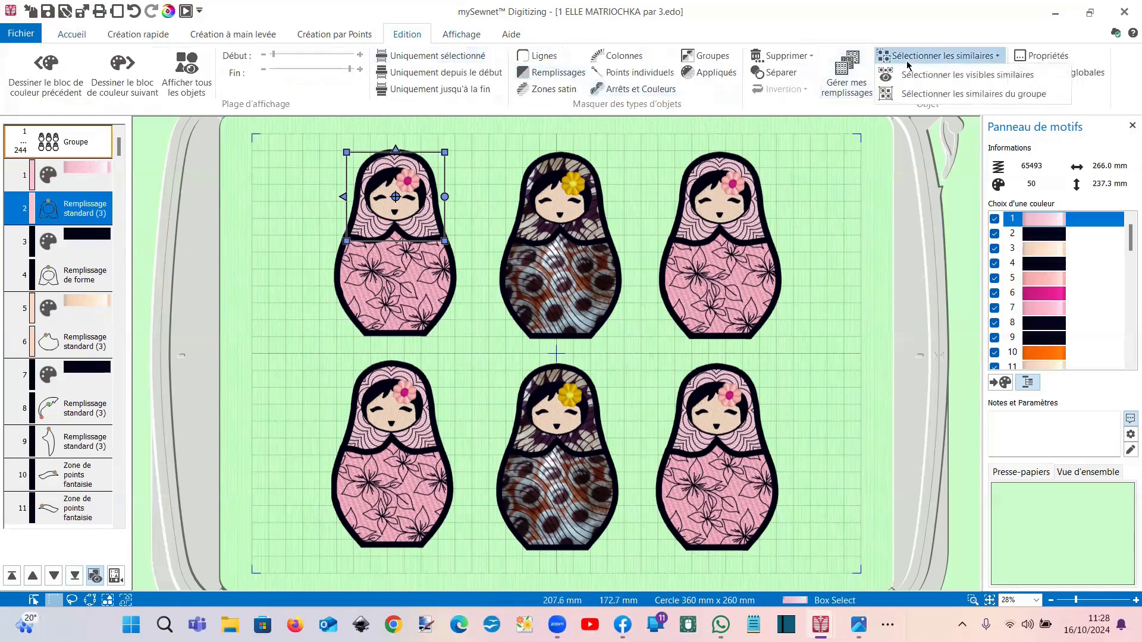
pyautogui.click(912, 95)
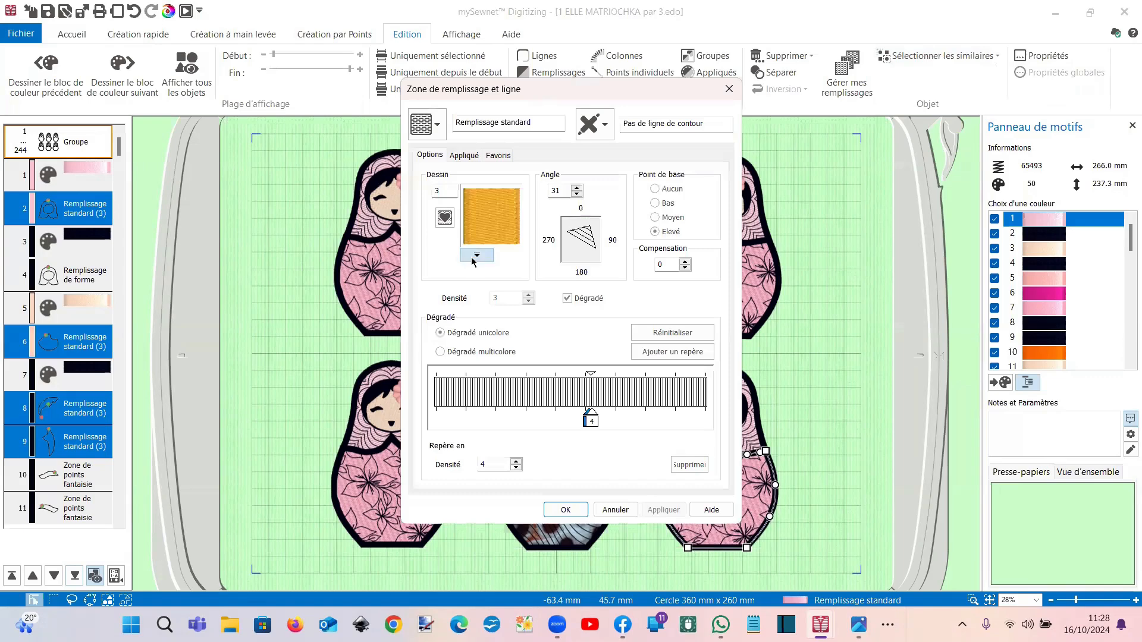
pyautogui.click(477, 255)
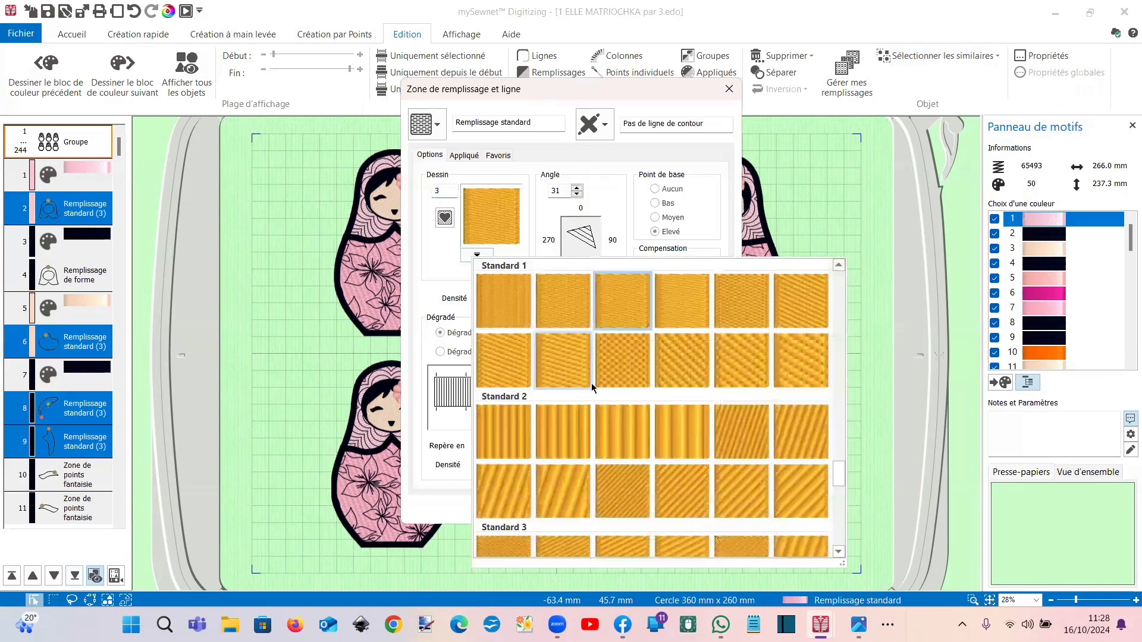
pyautogui.click(617, 416)
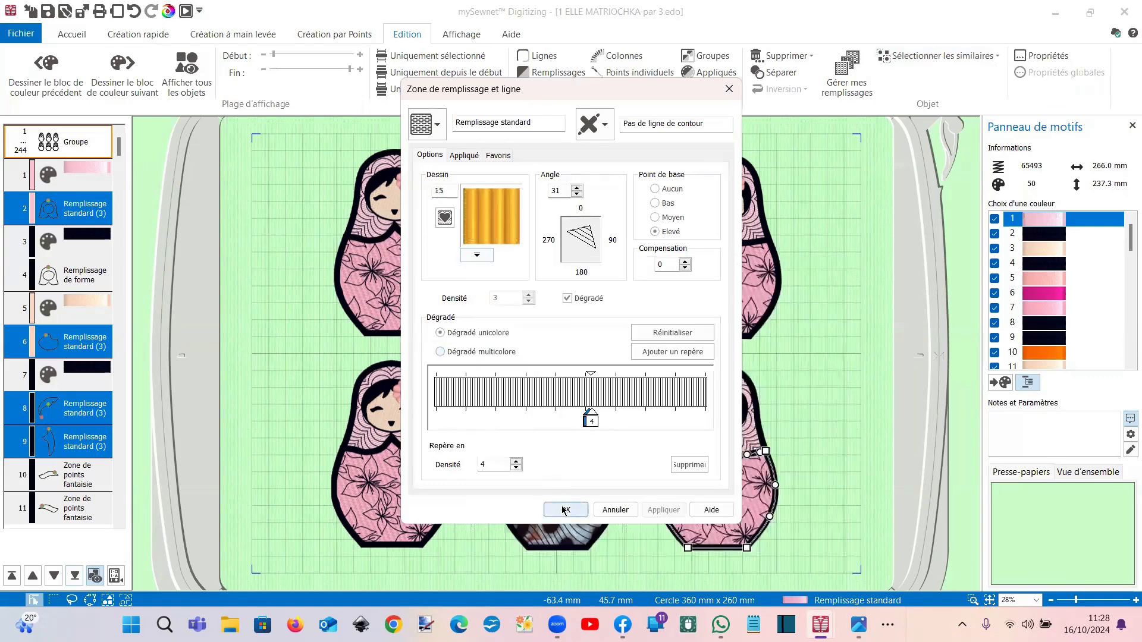
pyautogui.press('Return')
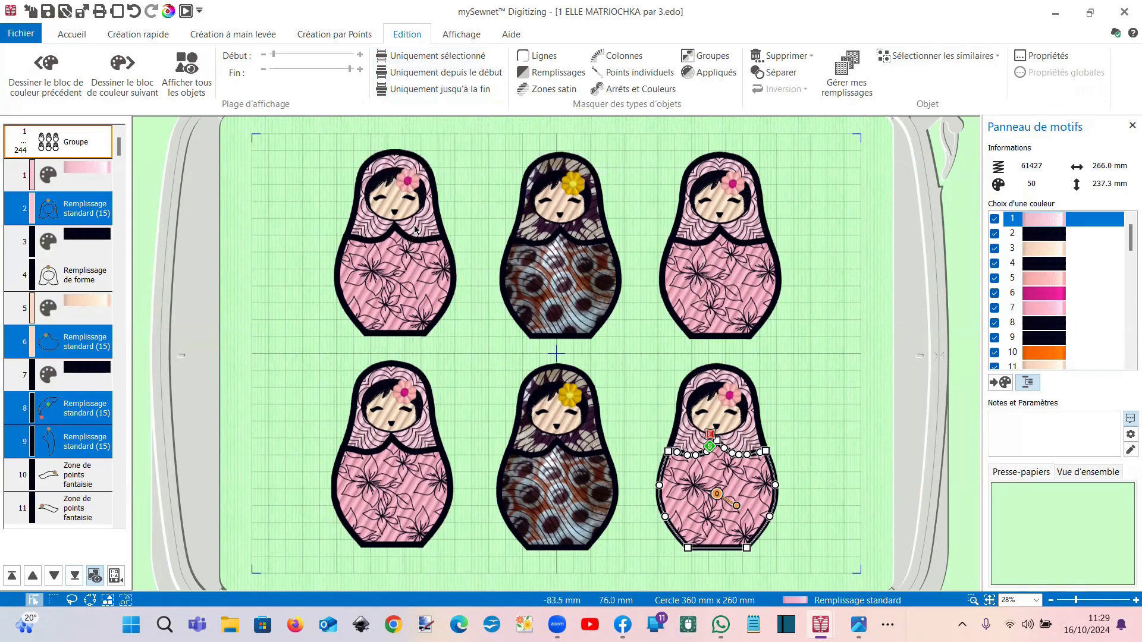
# Step: Select the first doll's Remplissage de forme fill and all matching shape fills in the group
pyautogui.click(83, 275)
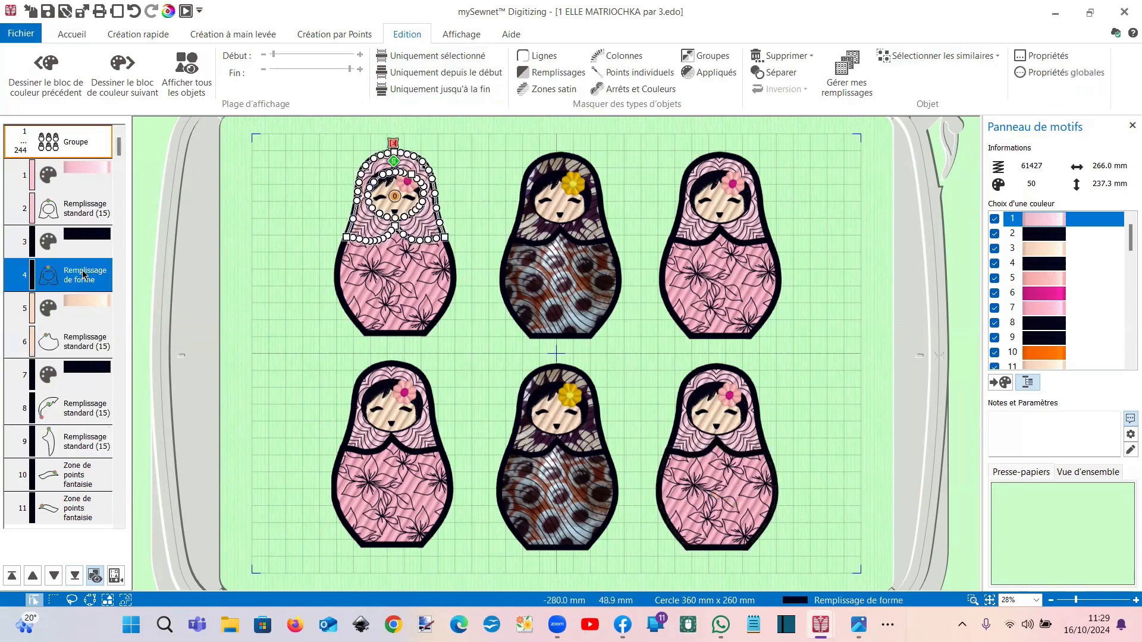
pyautogui.rightClick(85, 275)
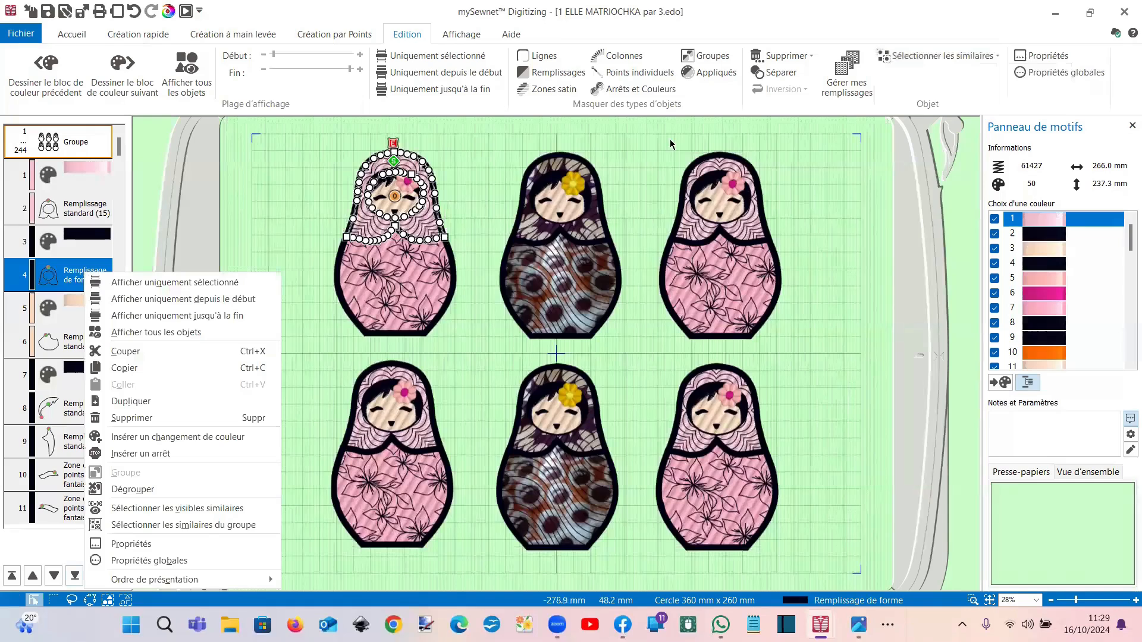
pyautogui.click(911, 58)
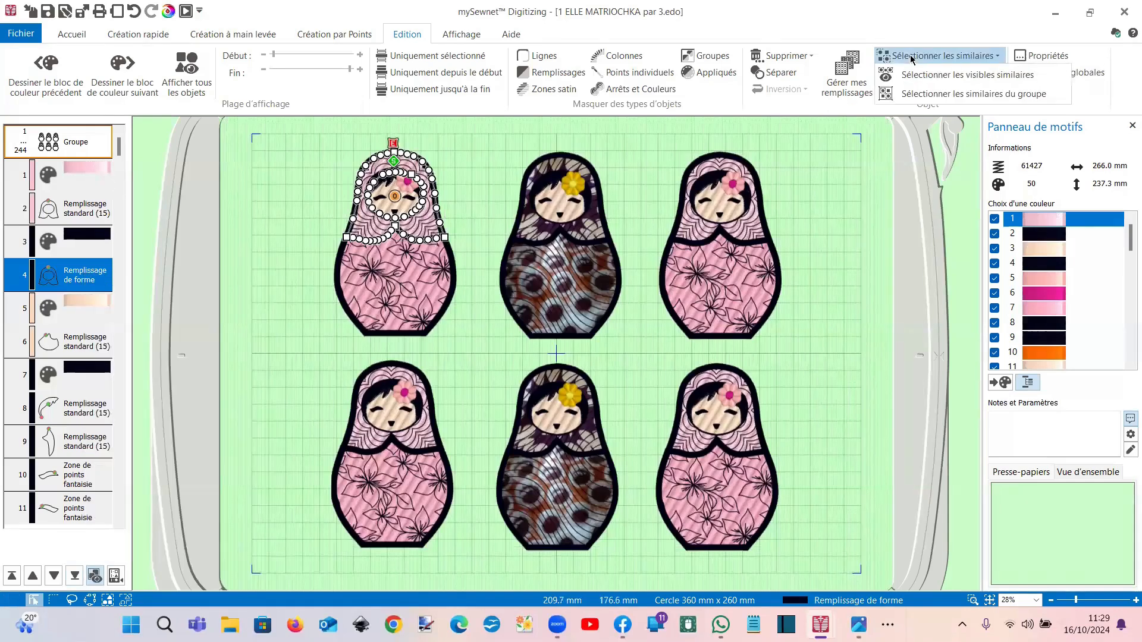
pyautogui.click(926, 94)
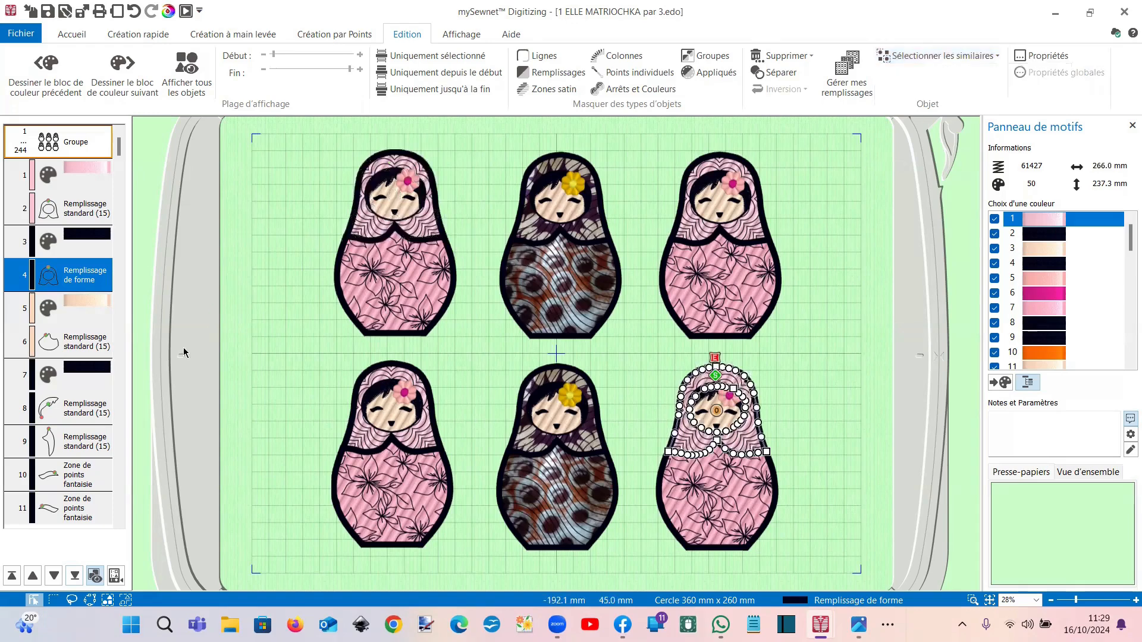
# Step: Change those shape fills to a radial fill with density 15
pyautogui.rightClick(67, 284)
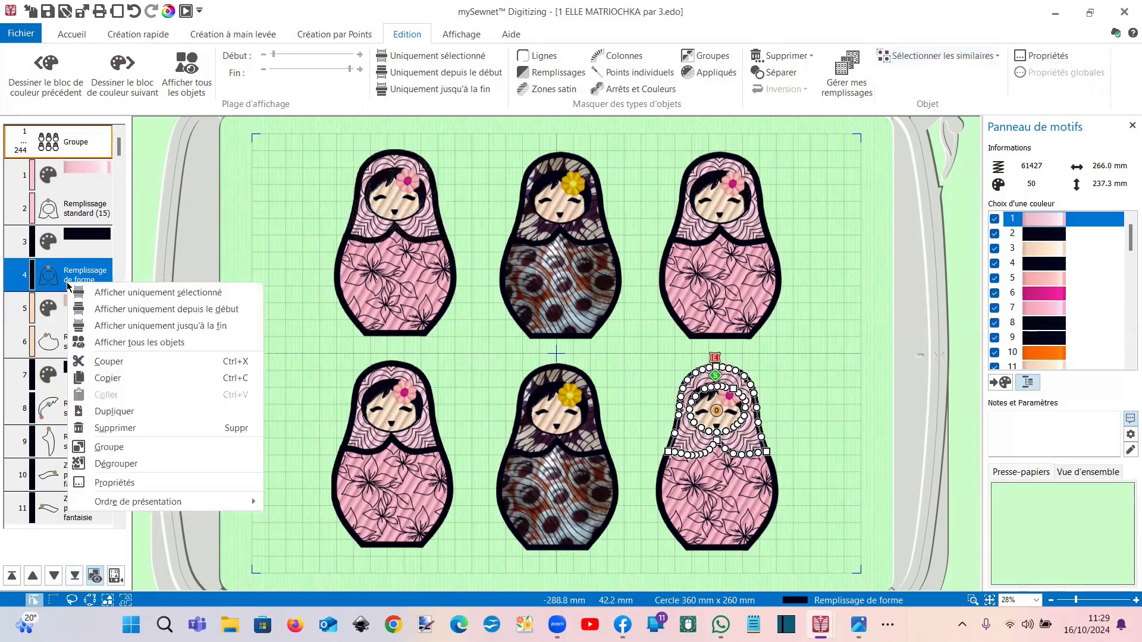
pyautogui.click(115, 483)
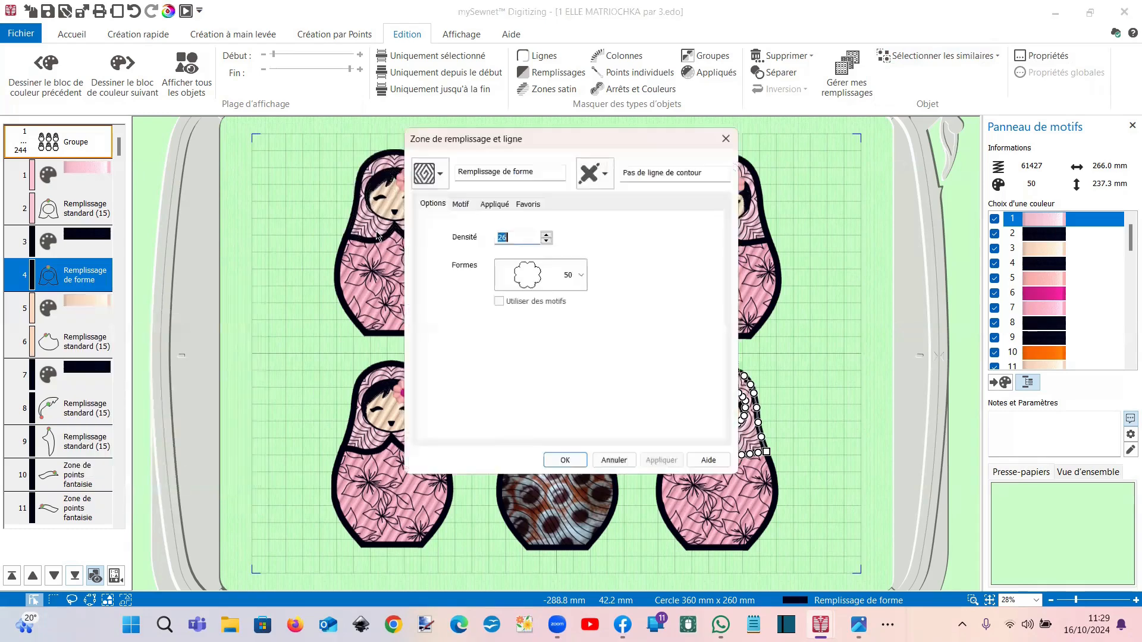
pyautogui.click(441, 172)
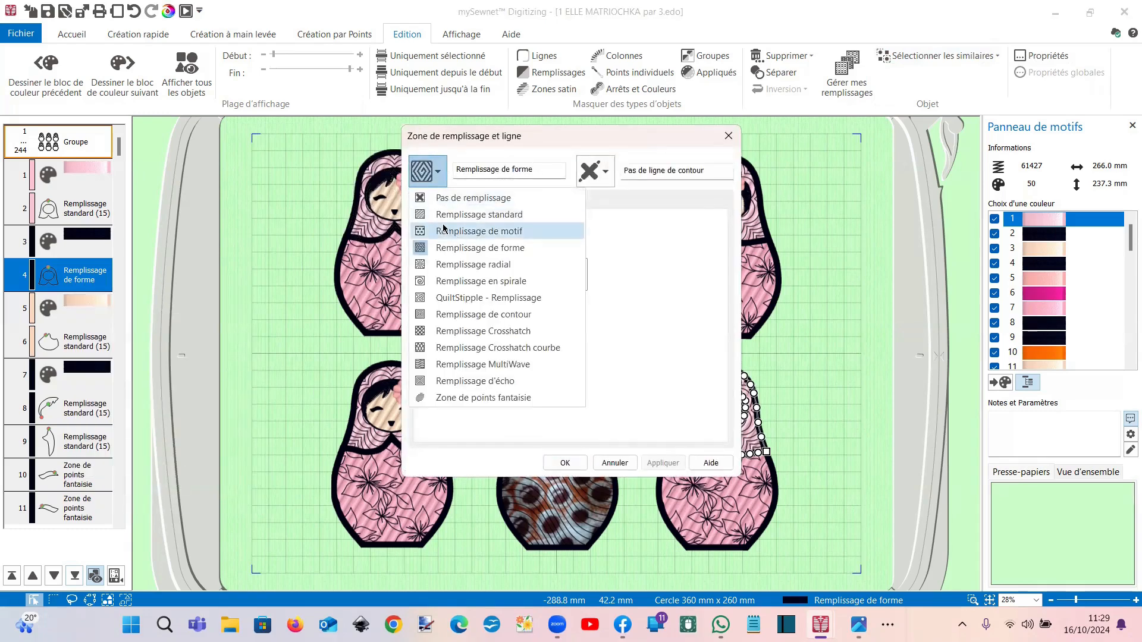
pyautogui.click(453, 264)
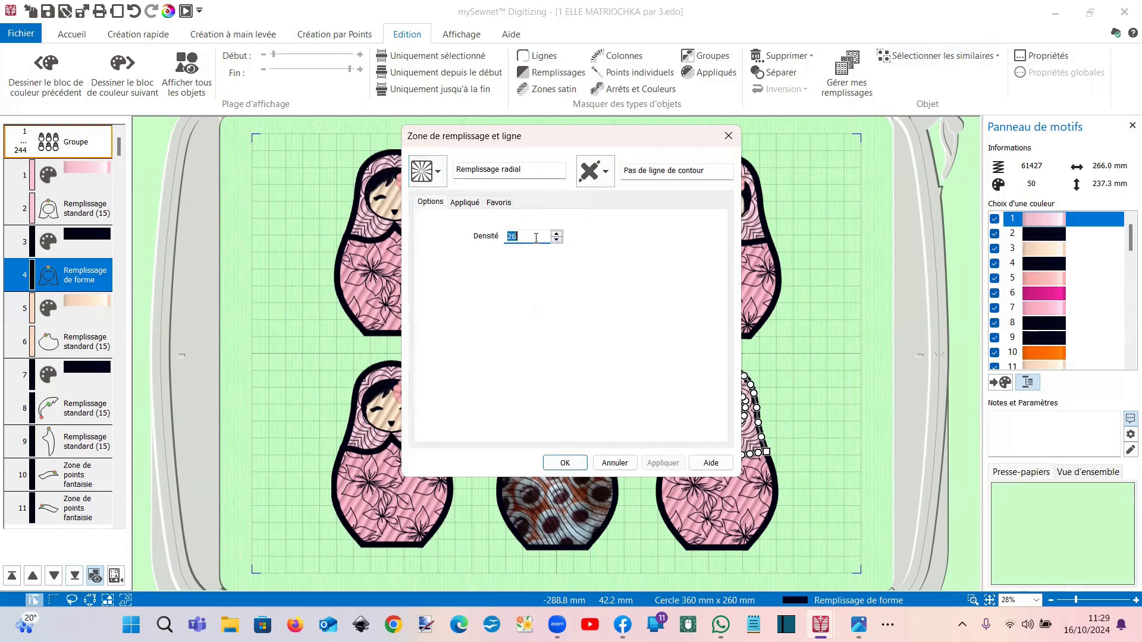
pyautogui.write('15')
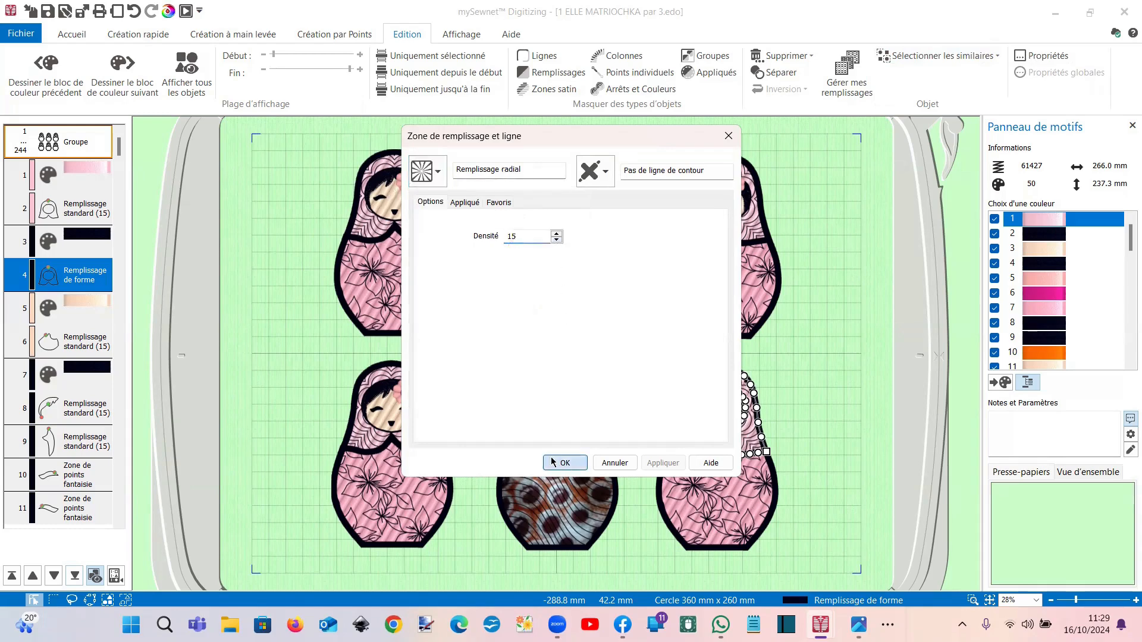
pyautogui.press('Return')
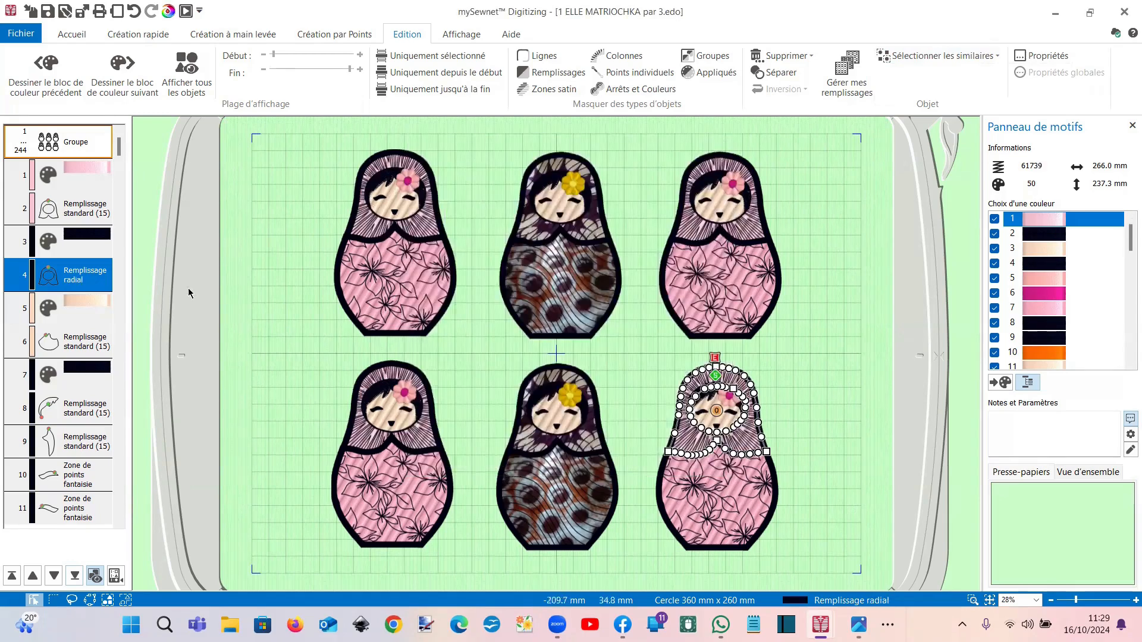
pyautogui.click(353, 269)
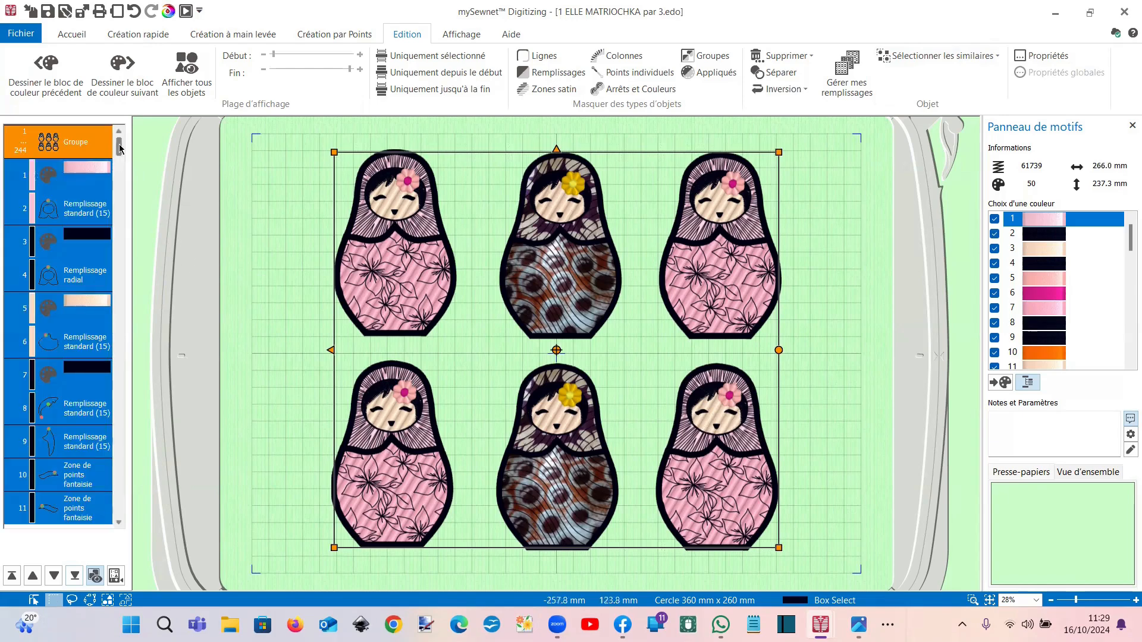
pyautogui.moveTo(120, 151); pyautogui.dragTo(143, 504)
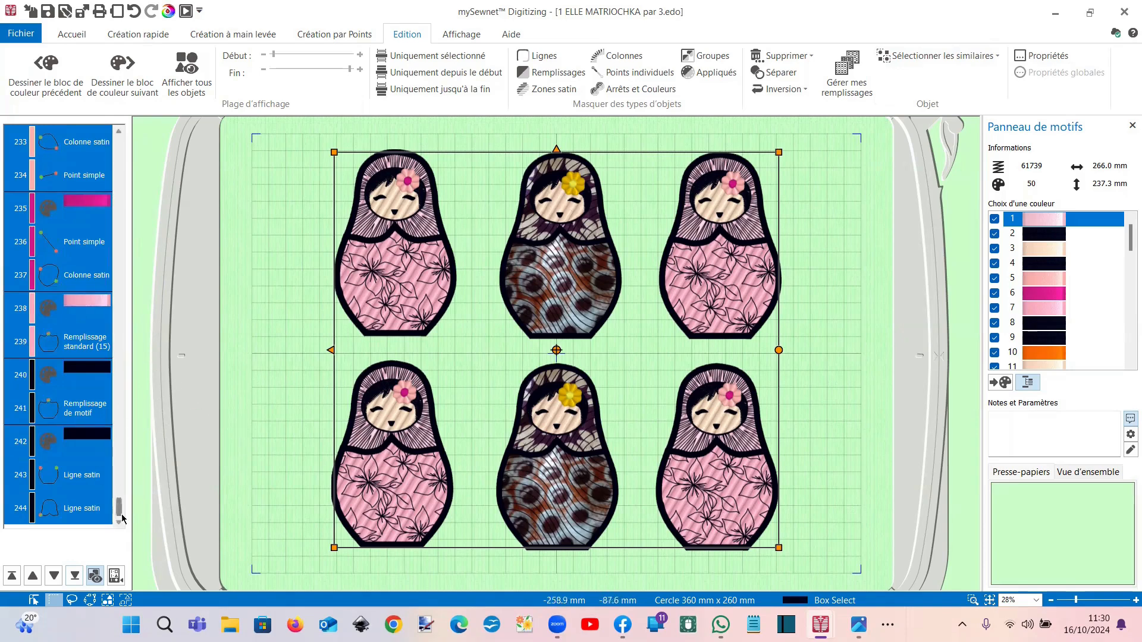
# Step: Locate the lower middle doll's Ligne de motif head circle in the object list
pyautogui.moveTo(120, 511); pyautogui.dragTo(115, 406)
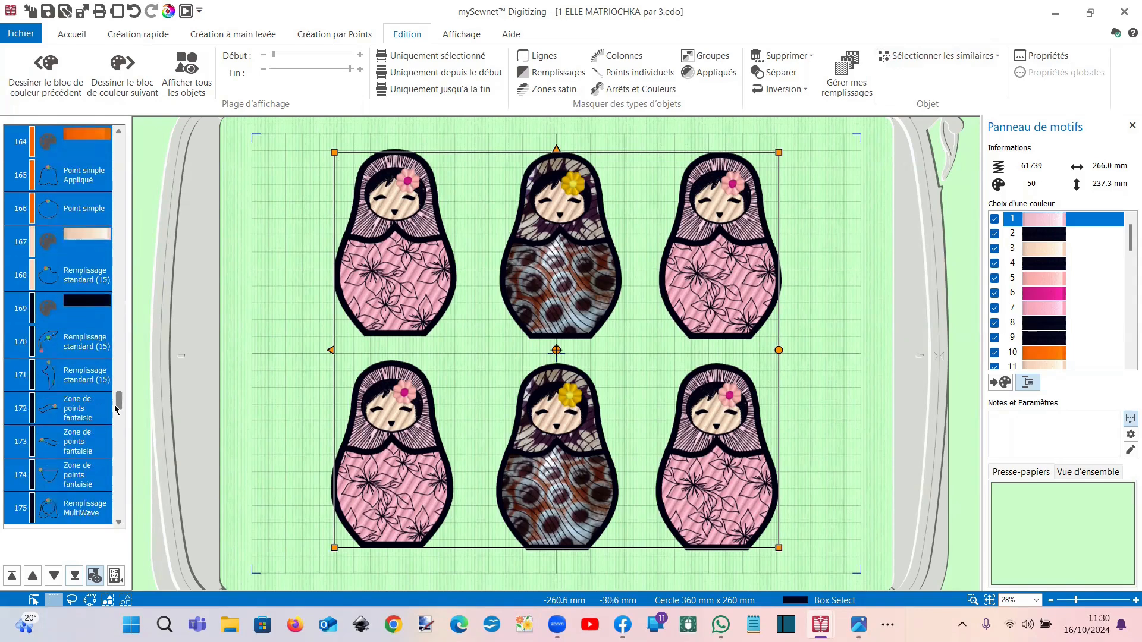
pyautogui.click(83, 208)
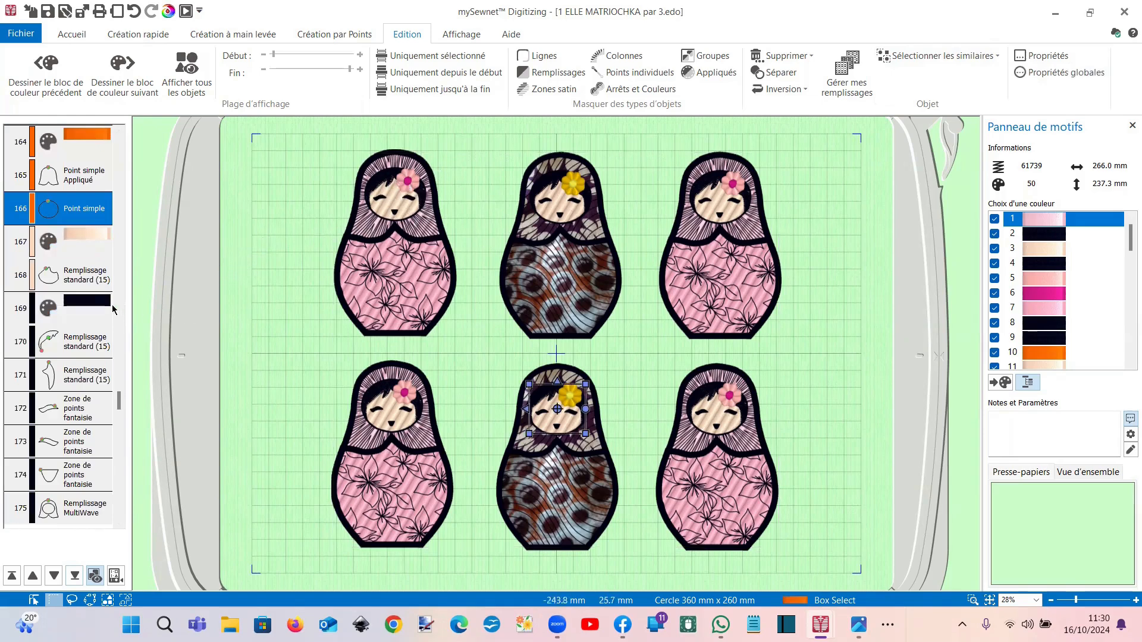
pyautogui.scroll(-2, 113, 387)
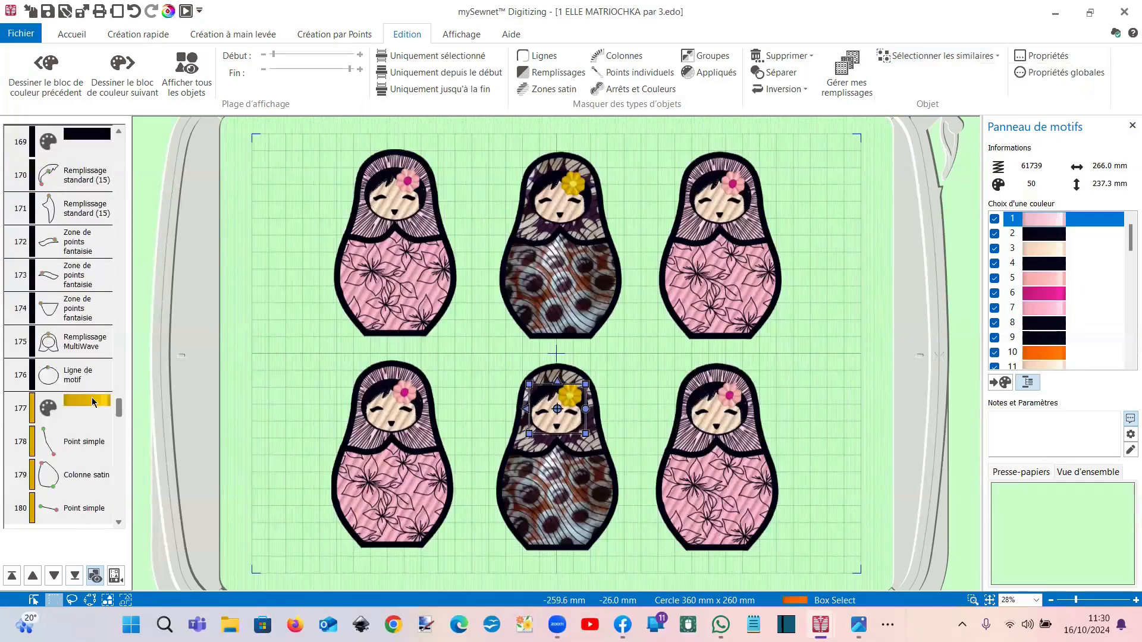
pyautogui.click(75, 374)
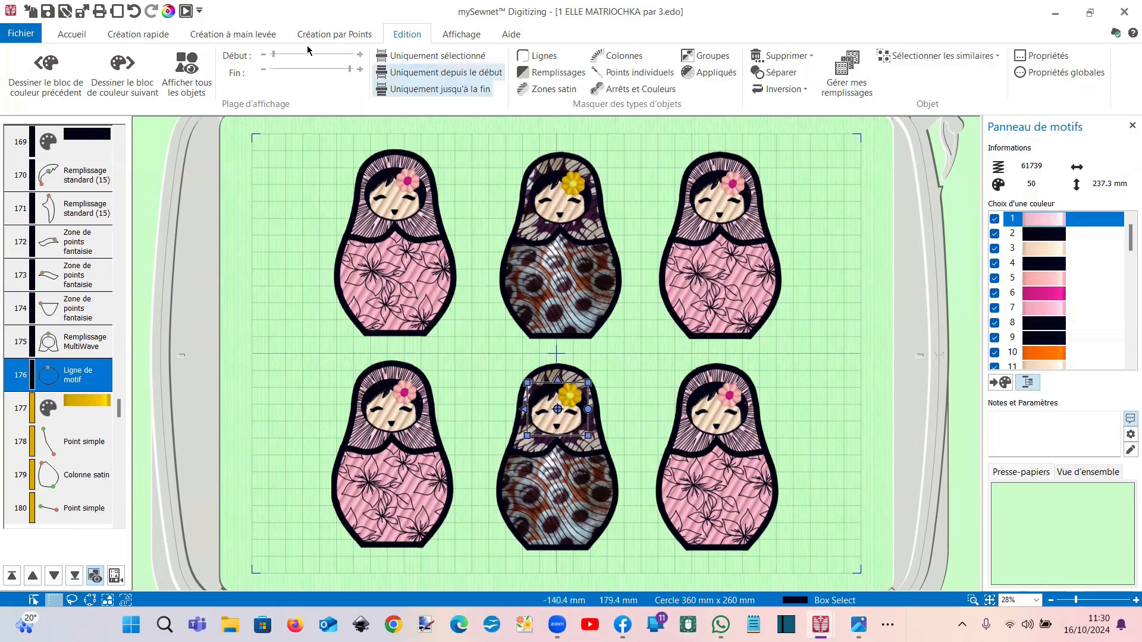
pyautogui.rightClick(67, 344)
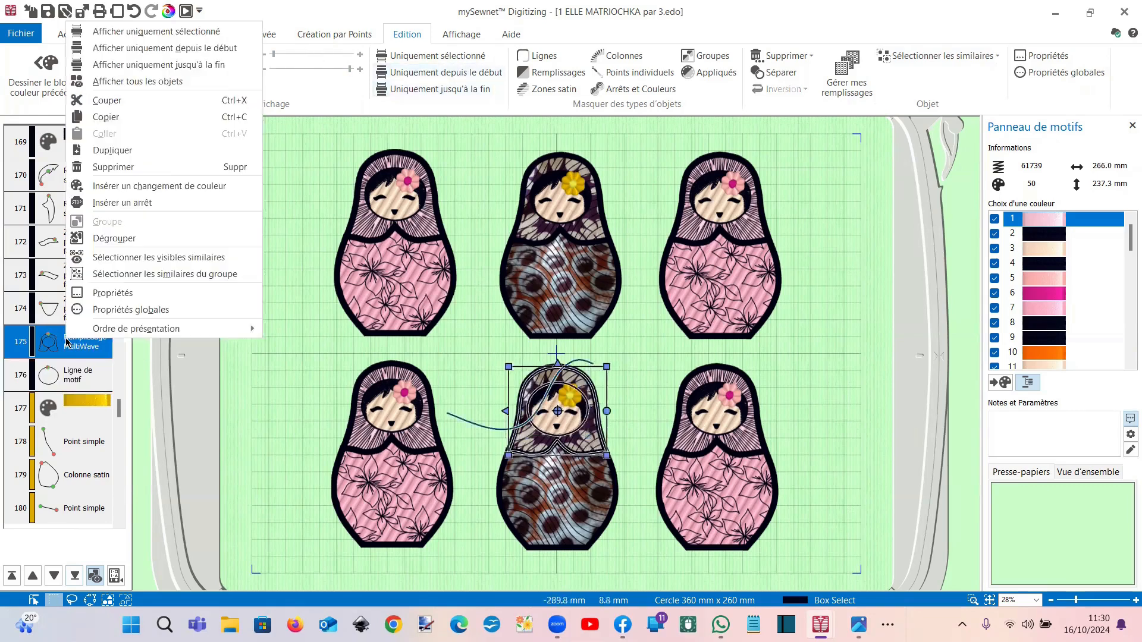
# Step: Insert a yellow thread colour change before the lower middle doll's head circle
pyautogui.click(143, 188)
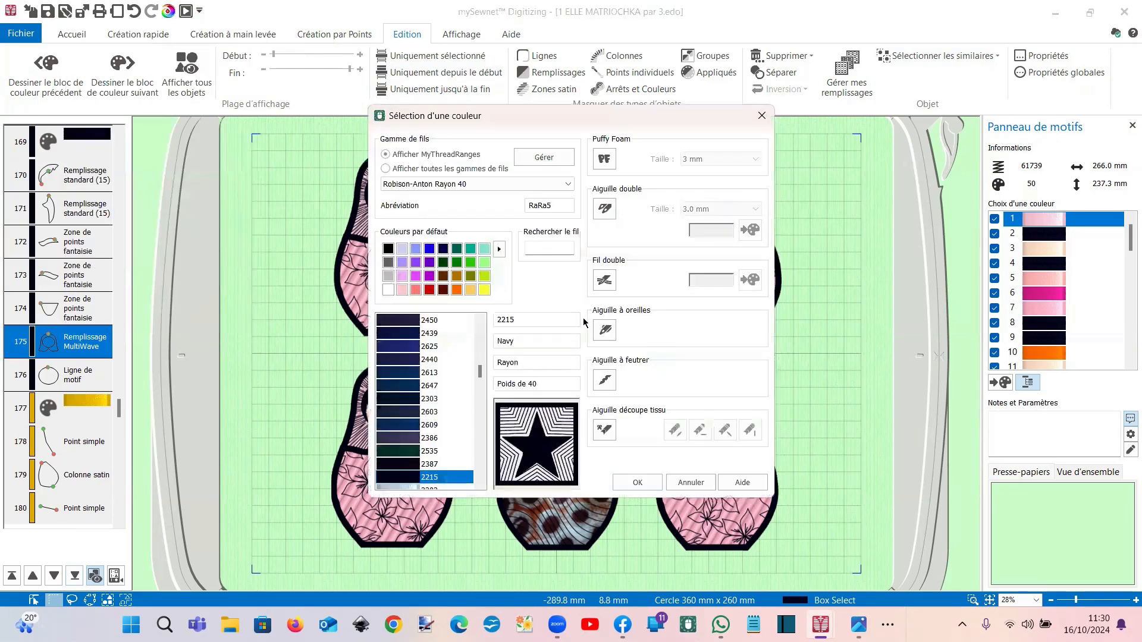
pyautogui.doubleClick(487, 292)
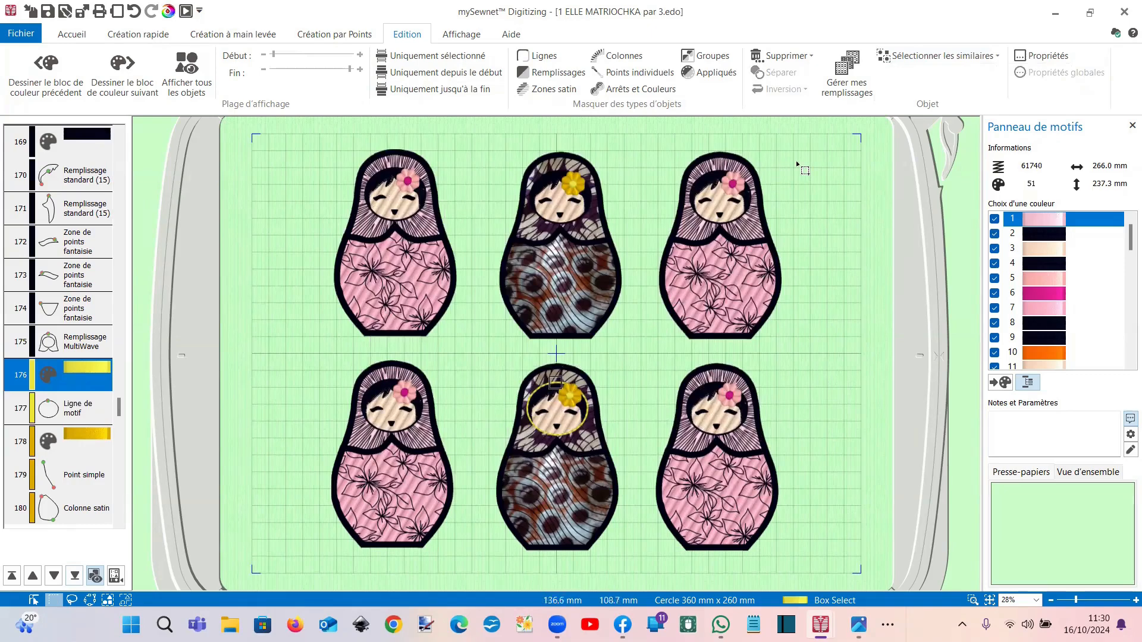
pyautogui.click(919, 57)
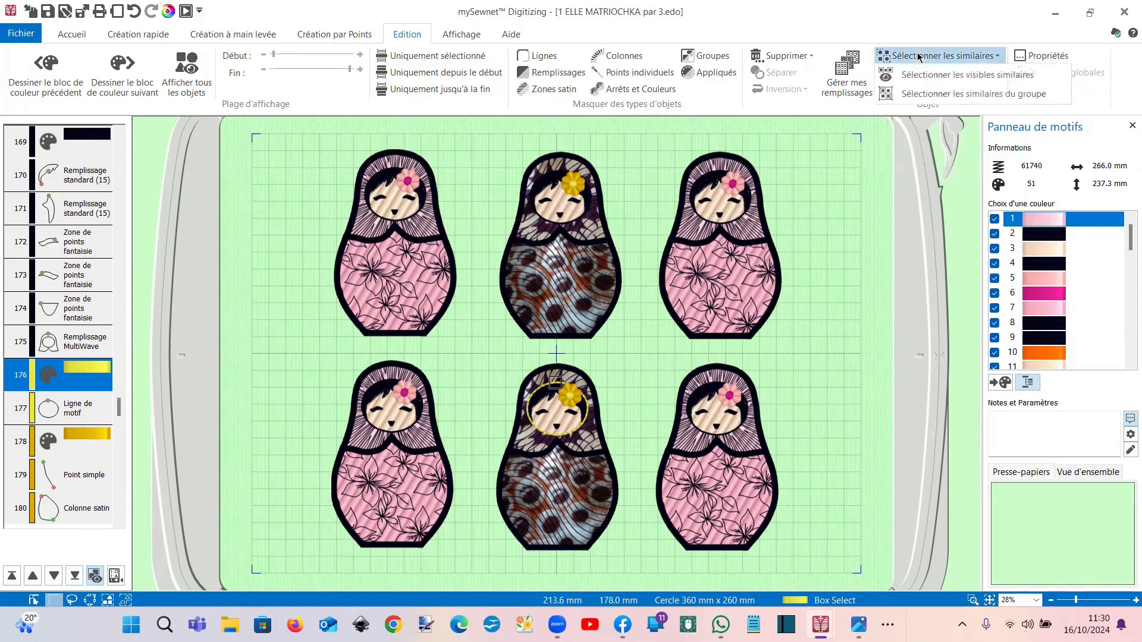
pyautogui.click(925, 94)
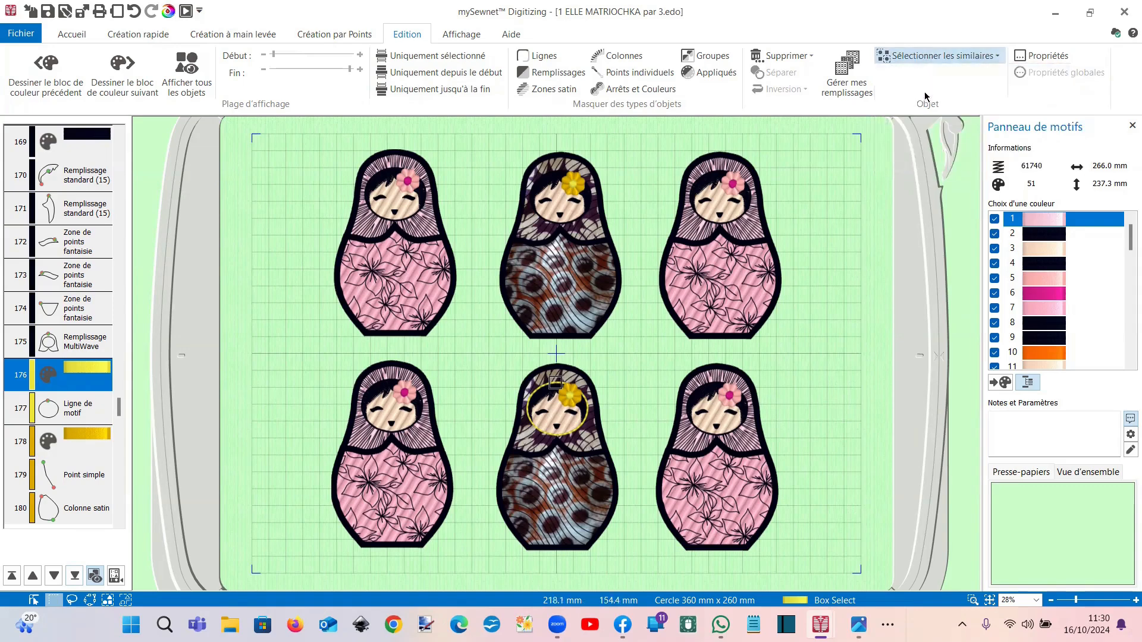
pyautogui.rightClick(563, 234)
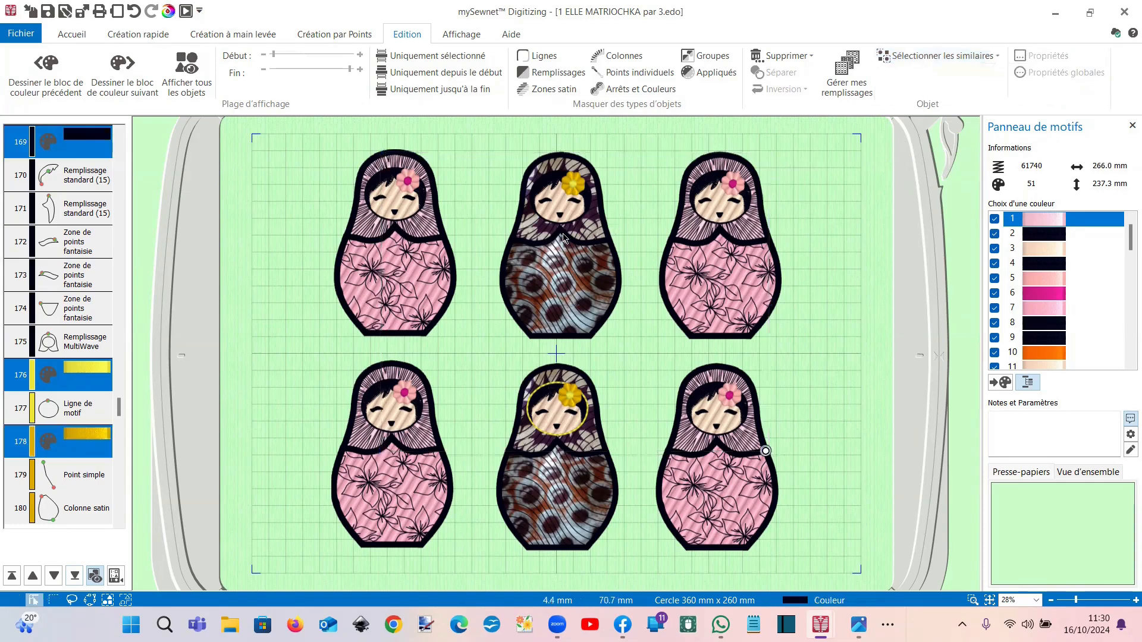
pyautogui.rightClick(49, 143)
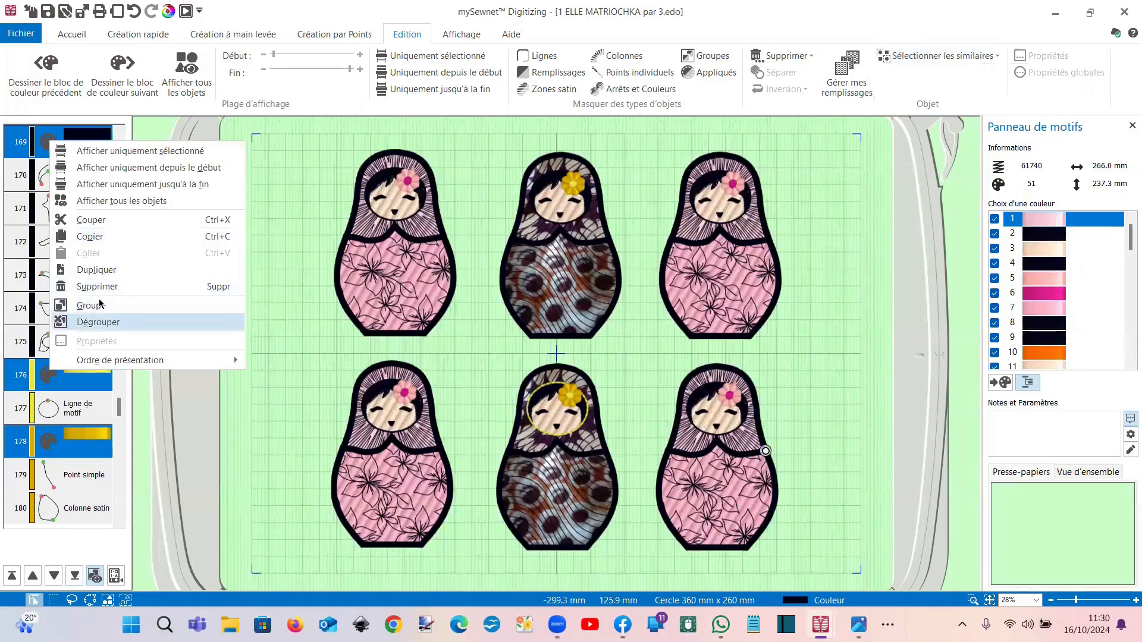
pyautogui.click(260, 432)
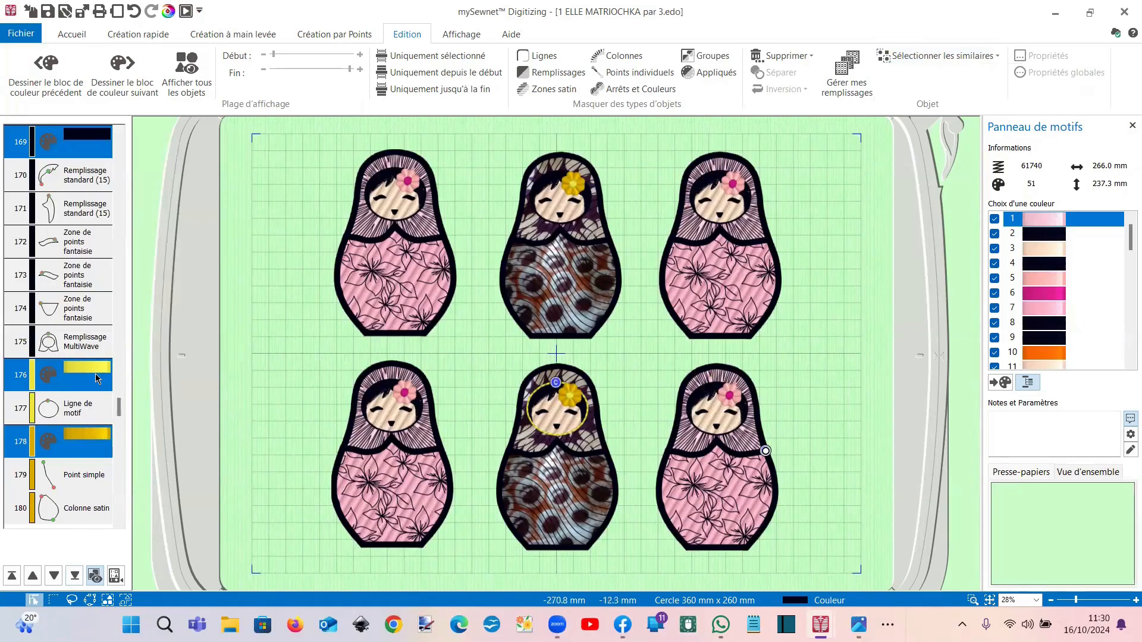
pyautogui.click(84, 410)
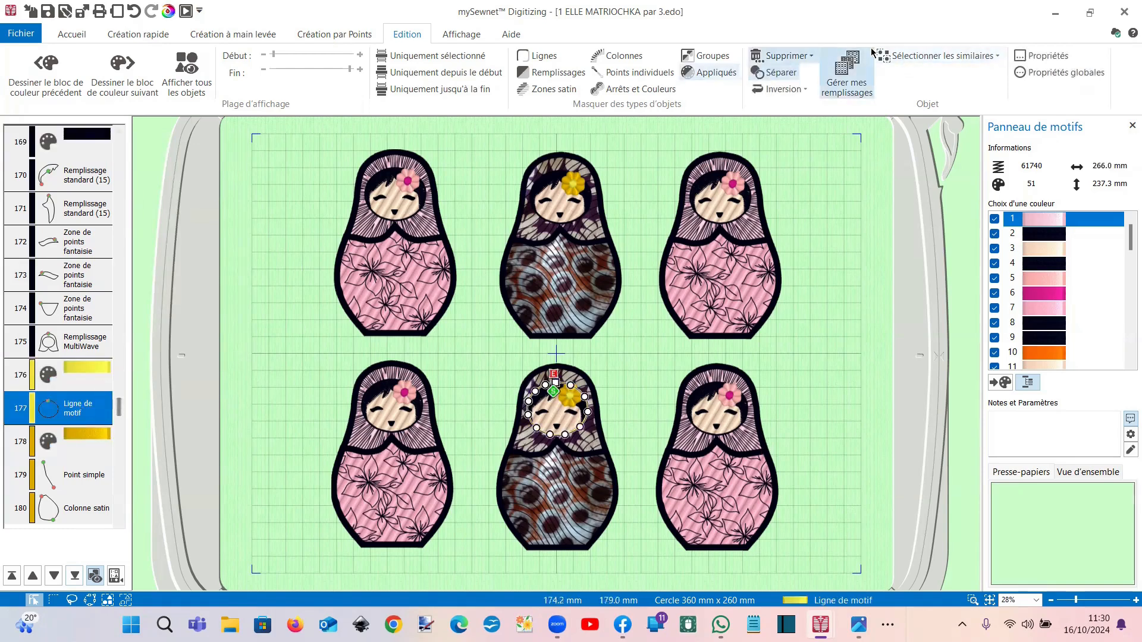
pyautogui.click(892, 56)
pyautogui.click(915, 91)
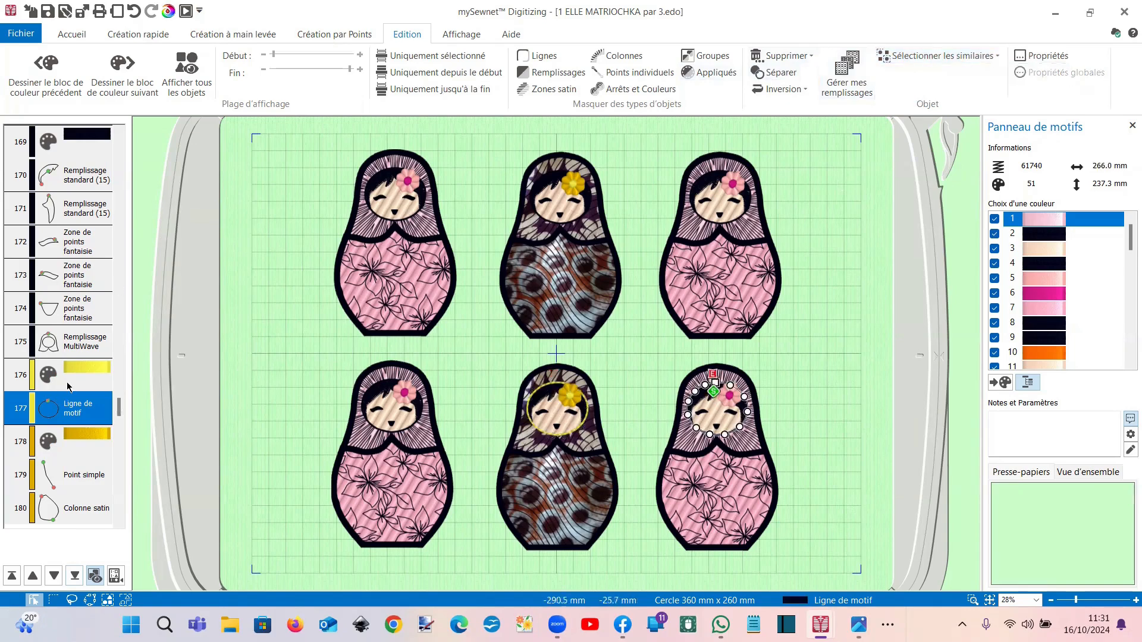
pyautogui.rightClick(86, 414)
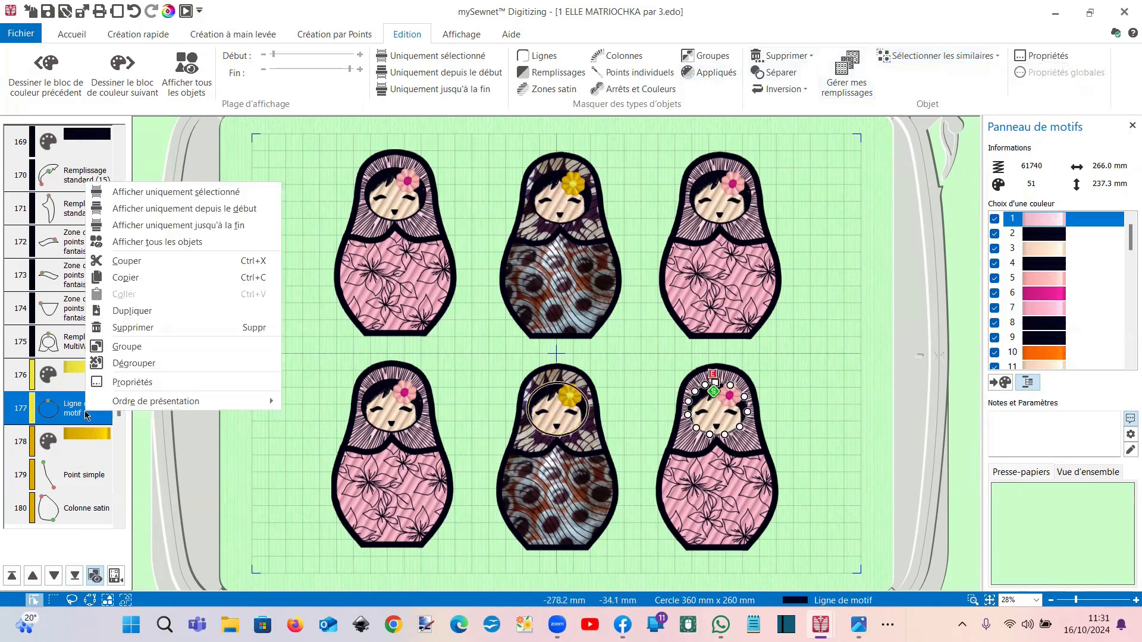
# Step: Change the head circle's line type from Ligne de motif to Ligne satin
pyautogui.click(123, 383)
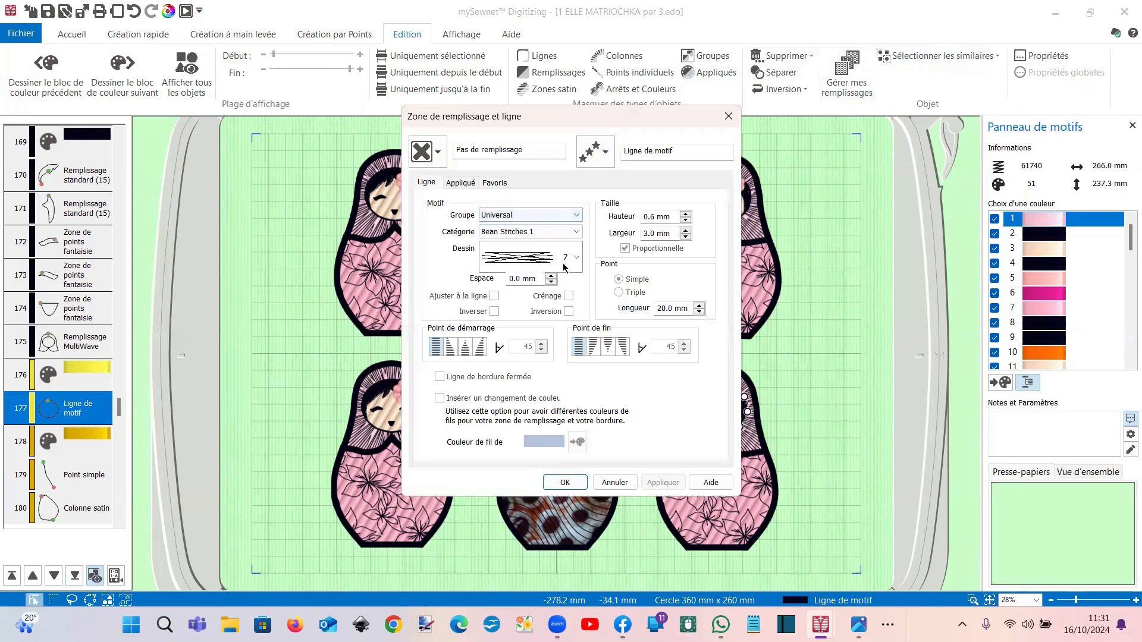
pyautogui.click(608, 157)
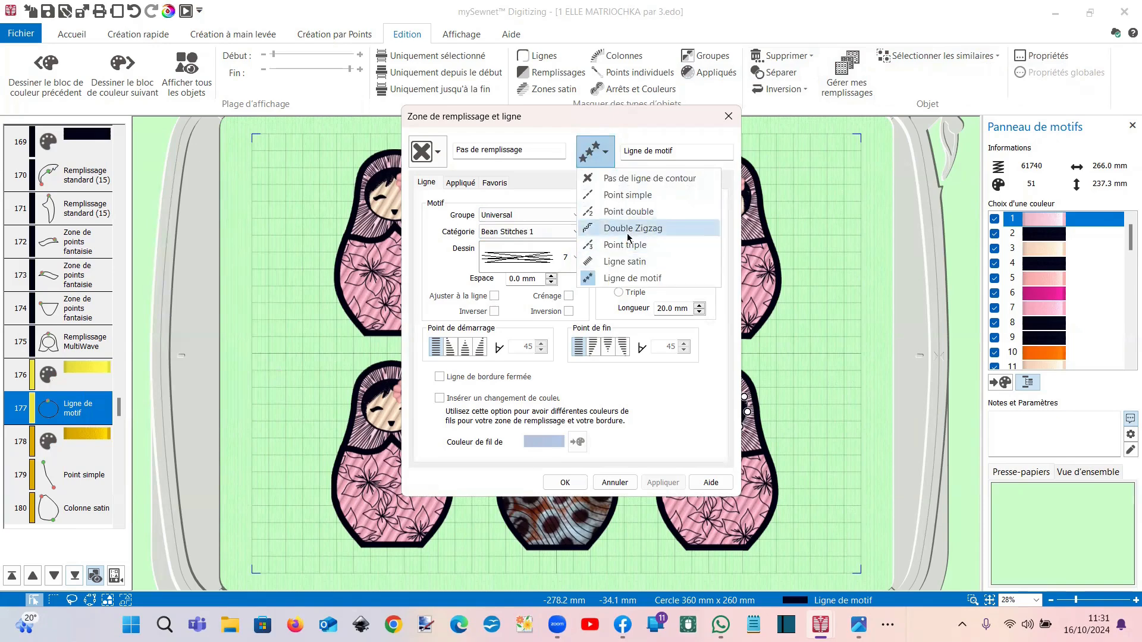
pyautogui.click(630, 262)
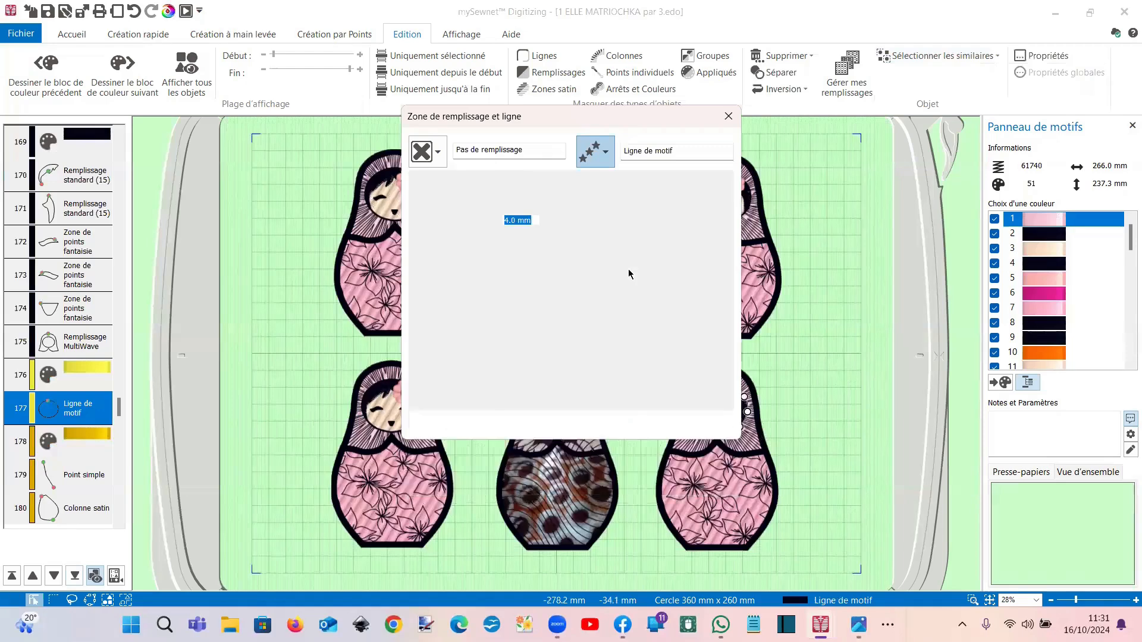
pyautogui.click(564, 426)
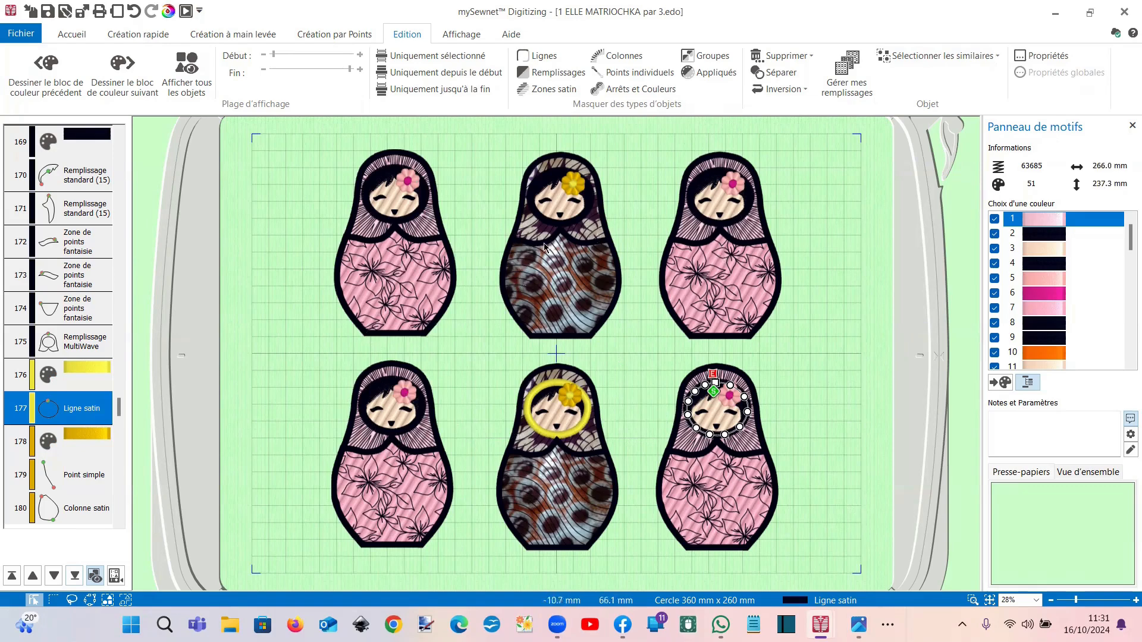
pyautogui.hotkey('ctrl', 'a')
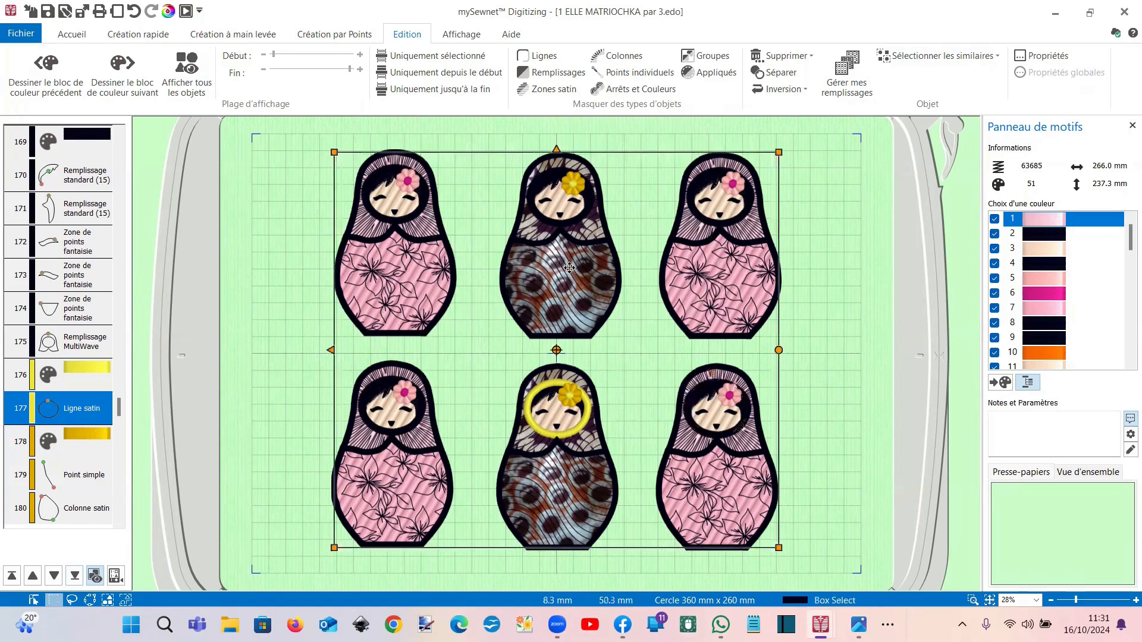
# Step: Select the entire design with Ctrl+A and ungroup the six dolls into separate objects
pyautogui.hotkey('ctrl', 'a')
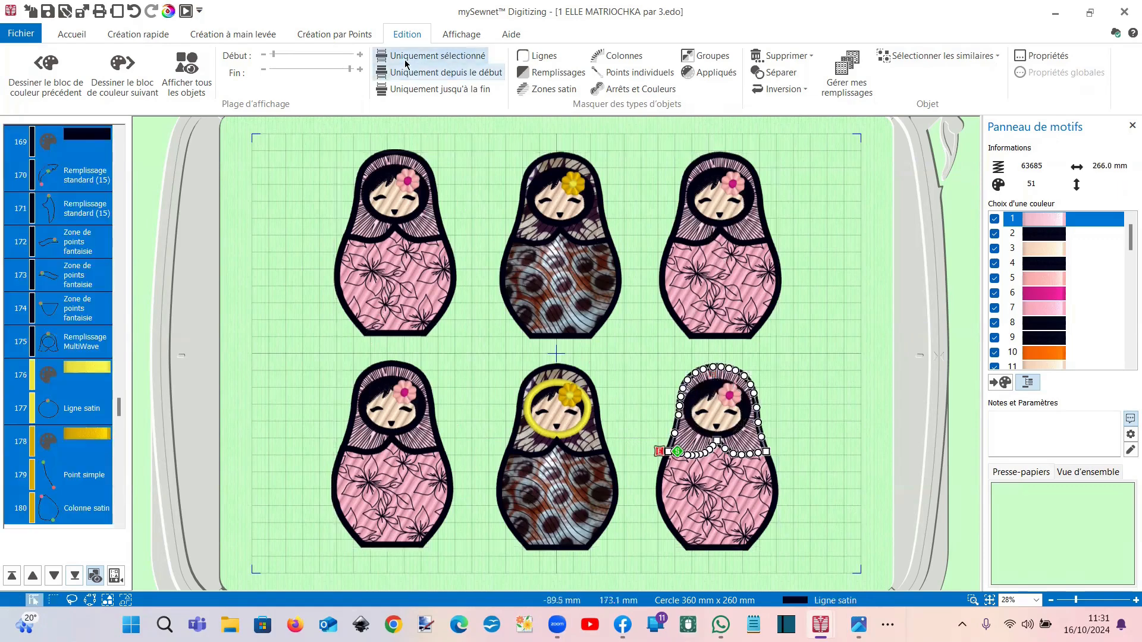
pyautogui.hotkey('ctrl', 'a')
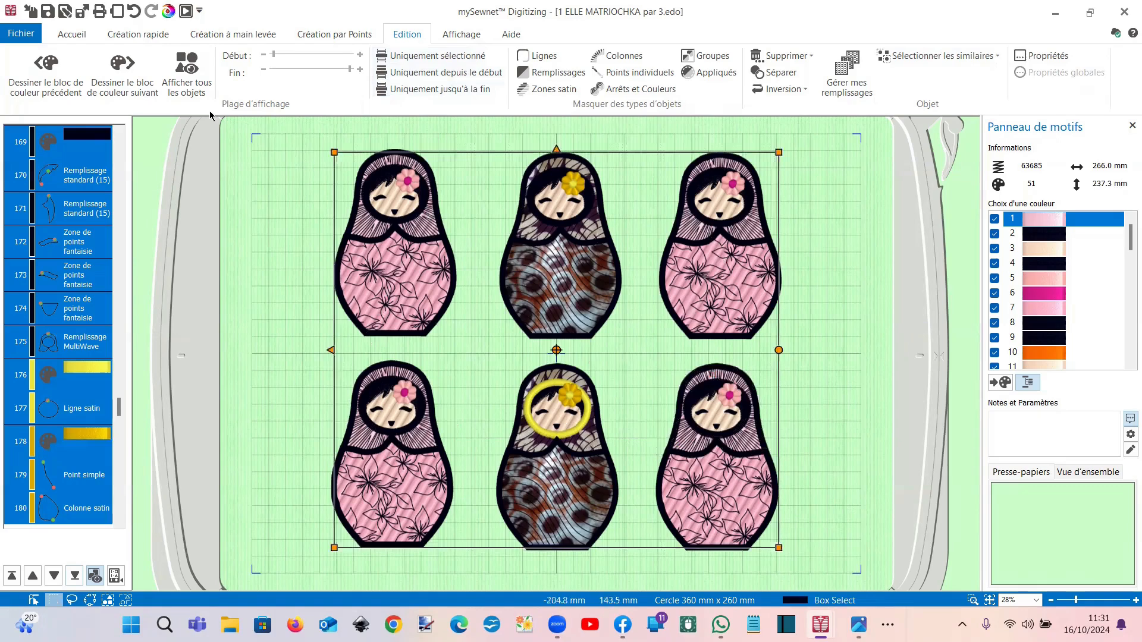
pyautogui.click(82, 34)
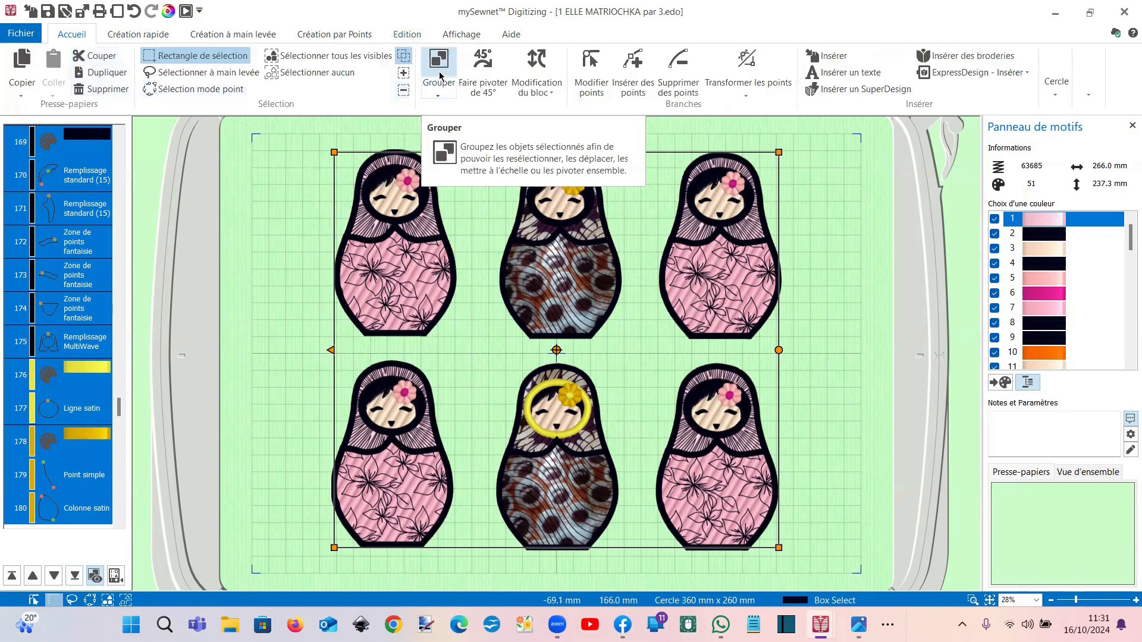
pyautogui.click(438, 94)
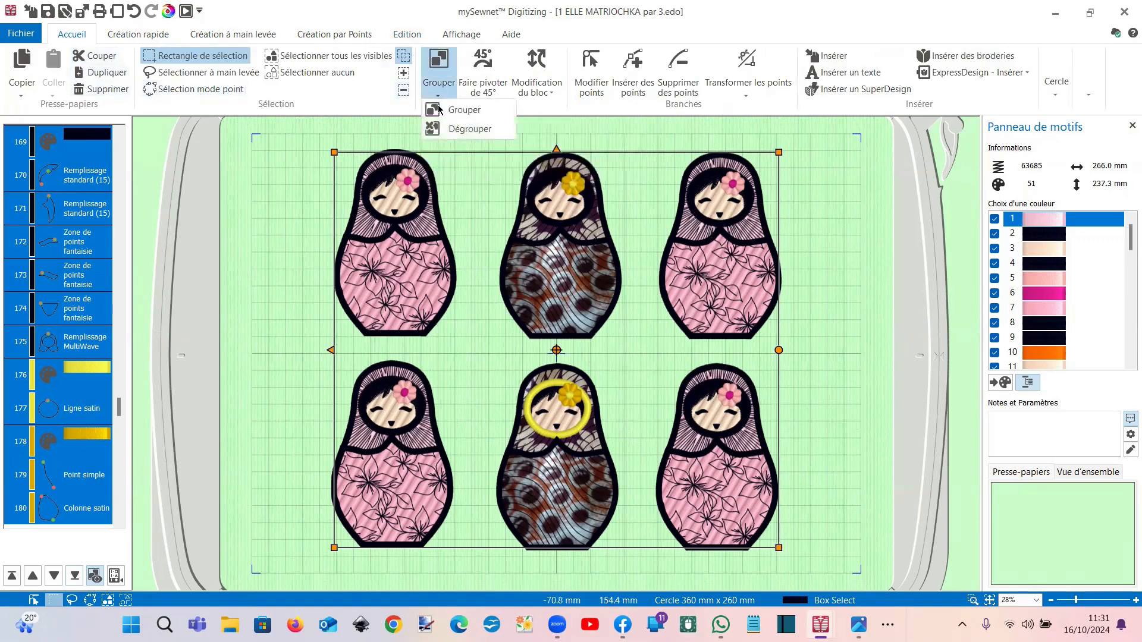
pyautogui.click(458, 129)
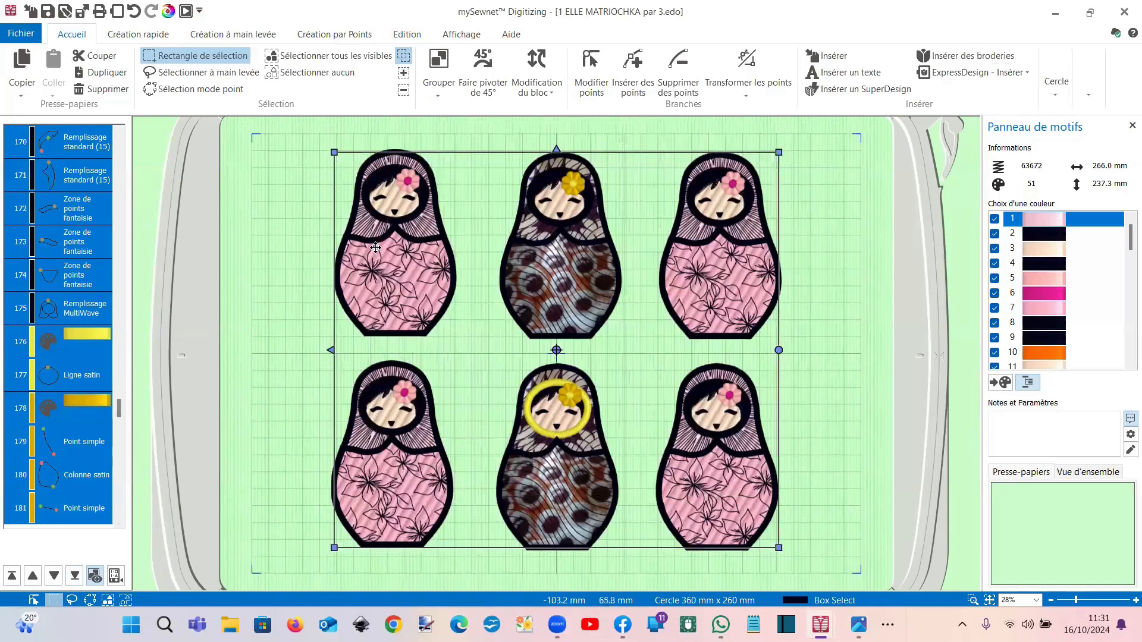
pyautogui.rightClick(371, 252)
pyautogui.click(359, 257)
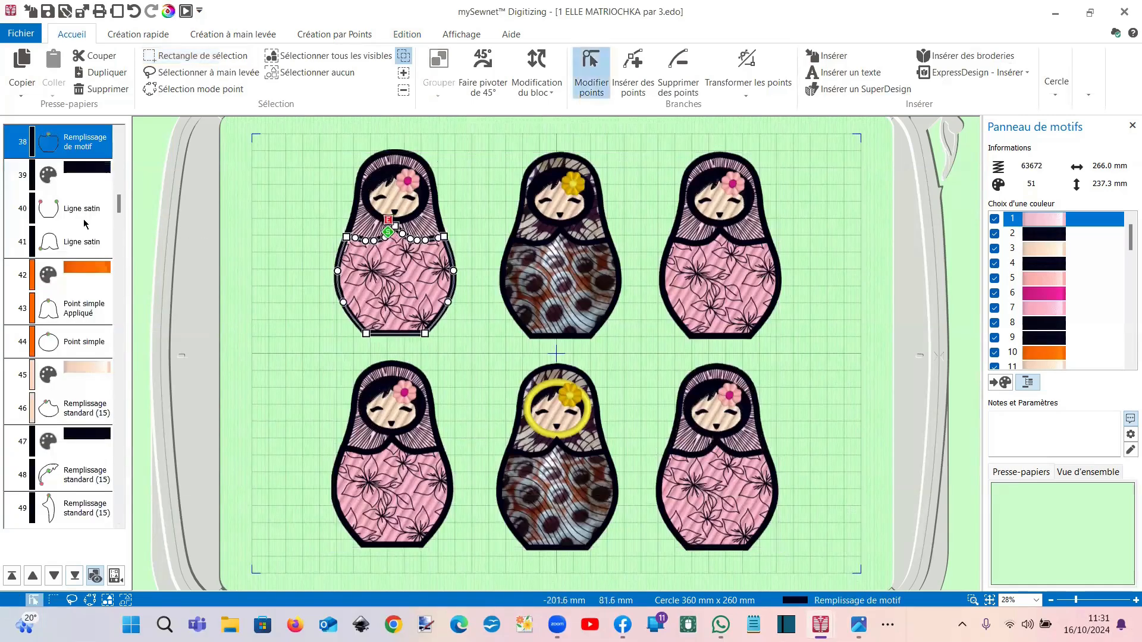
# Step: Group list items 31–38 of the top-left doll into one object and display only that doll
pyautogui.moveTo(120, 207)
pyautogui.mouseDown()
pyautogui.moveTo(115, 146)
pyautogui.moveTo(125, 203)
pyautogui.mouseUp()
pyautogui.click(113, 146)
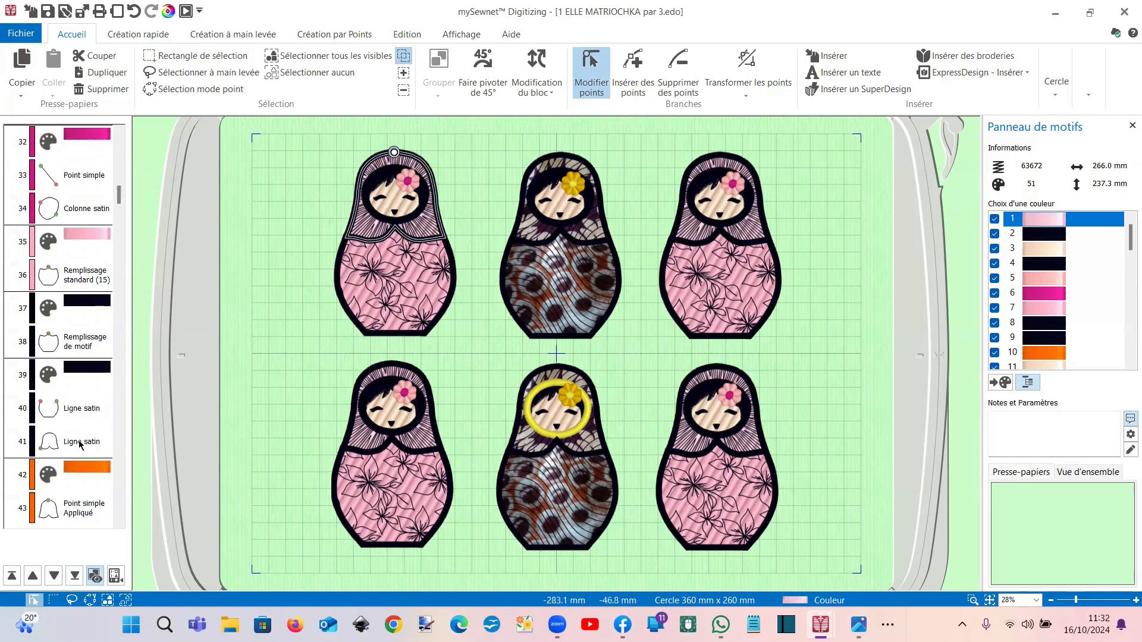
pyautogui.keyDown('shift'); pyautogui.click(86, 347); pyautogui.keyUp('shift')
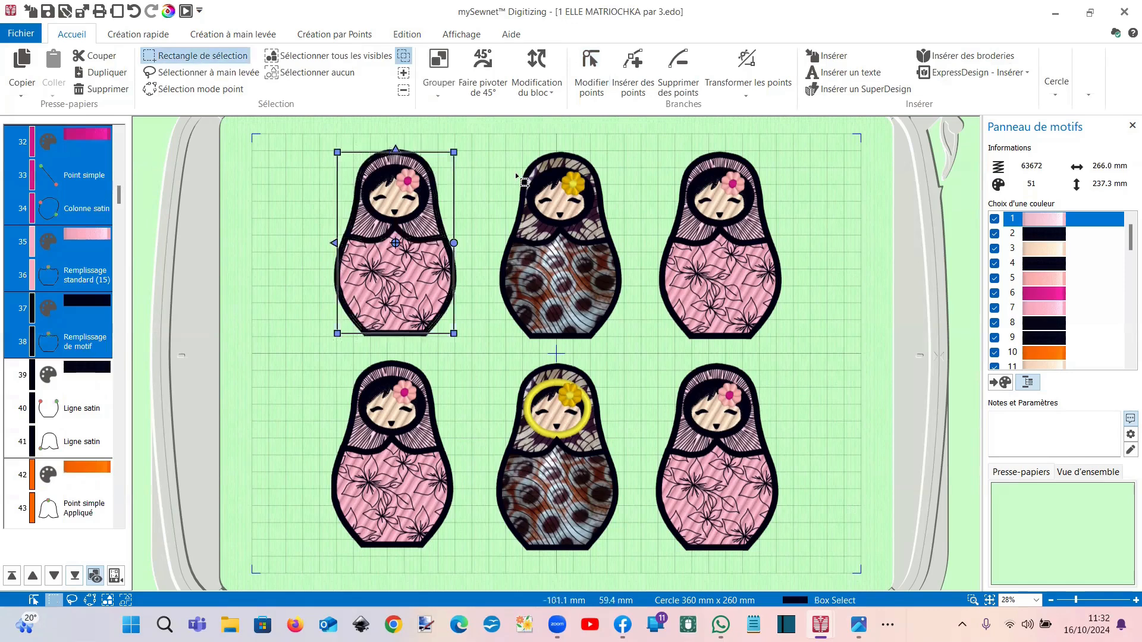
pyautogui.click(439, 90)
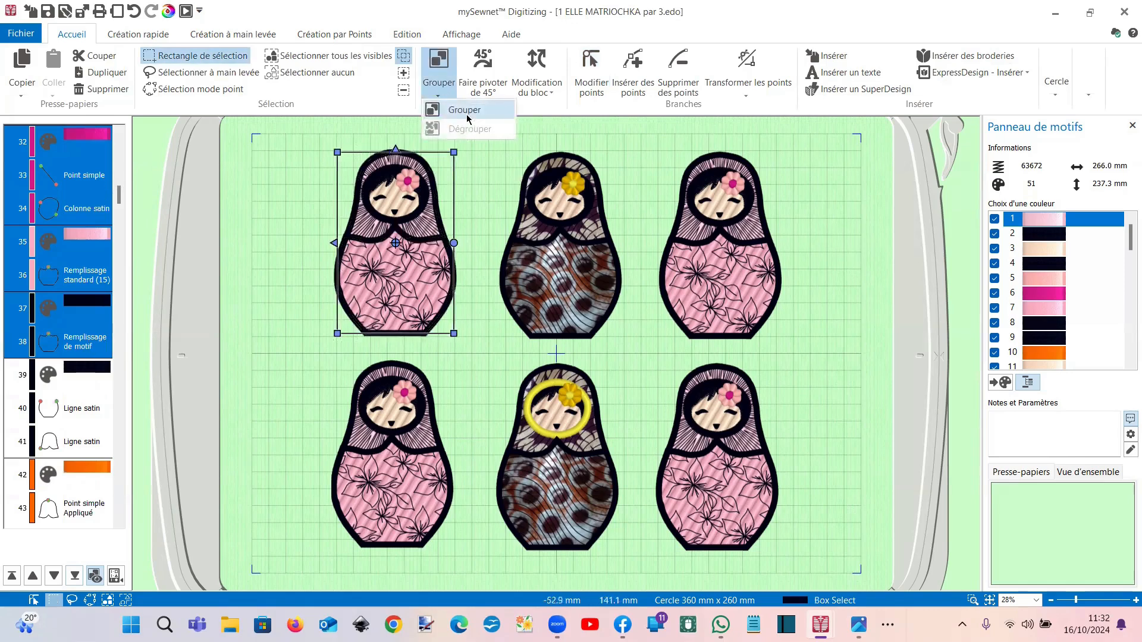
pyautogui.click(465, 110)
pyautogui.click(394, 36)
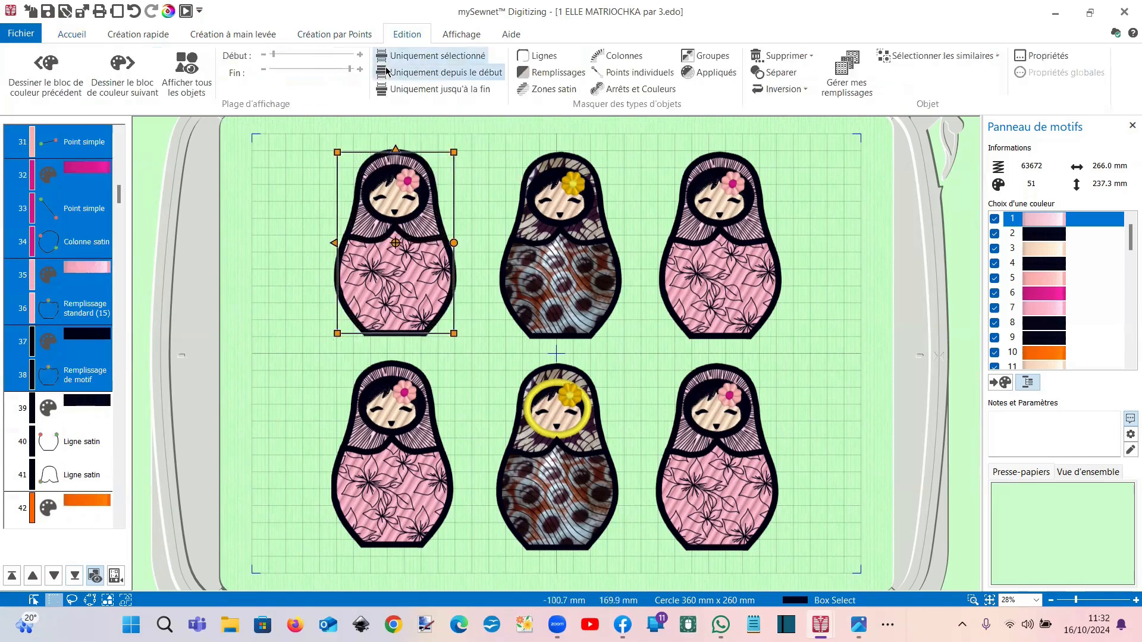
pyautogui.click(393, 61)
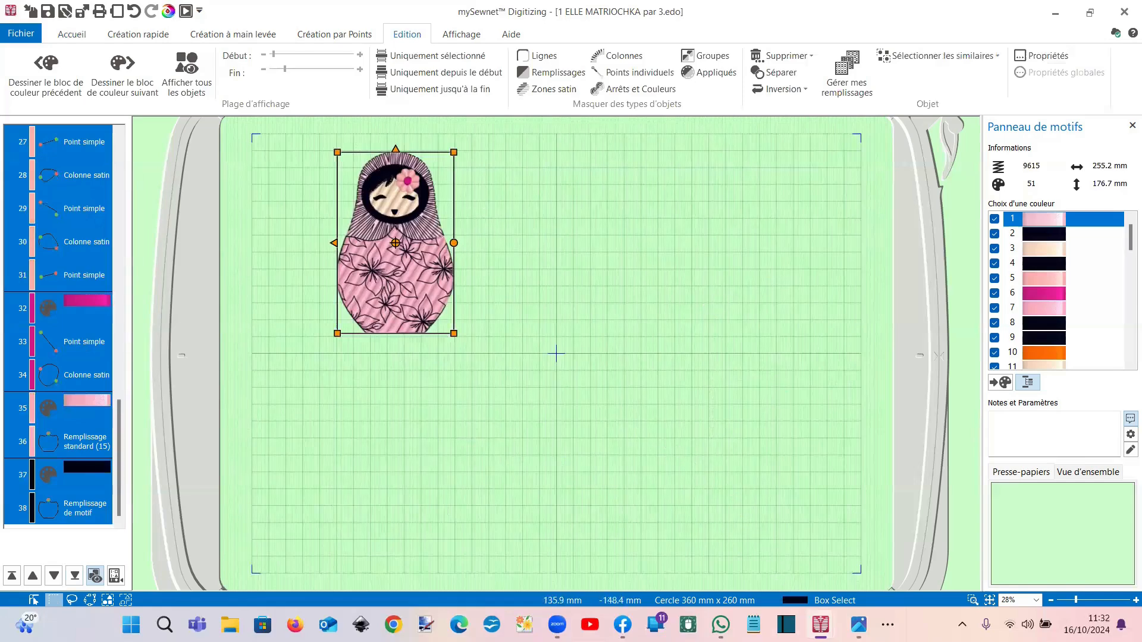
# Step: Switch to the Matri.edo design and open its stitch-out player
pyautogui.moveTo(815, 616)
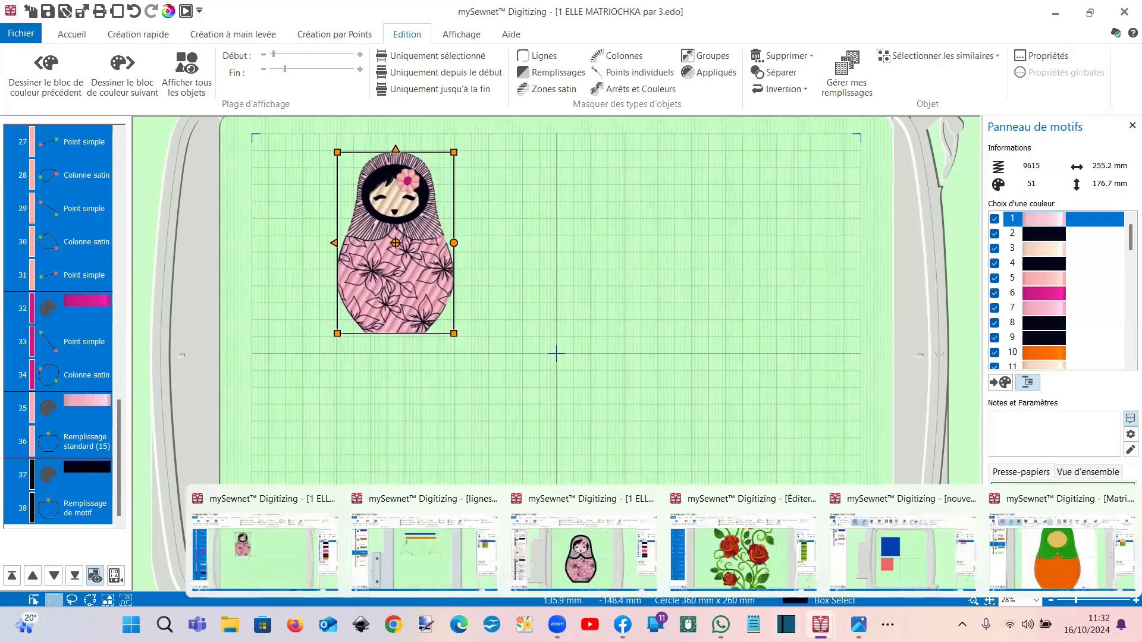
pyautogui.click(1019, 567)
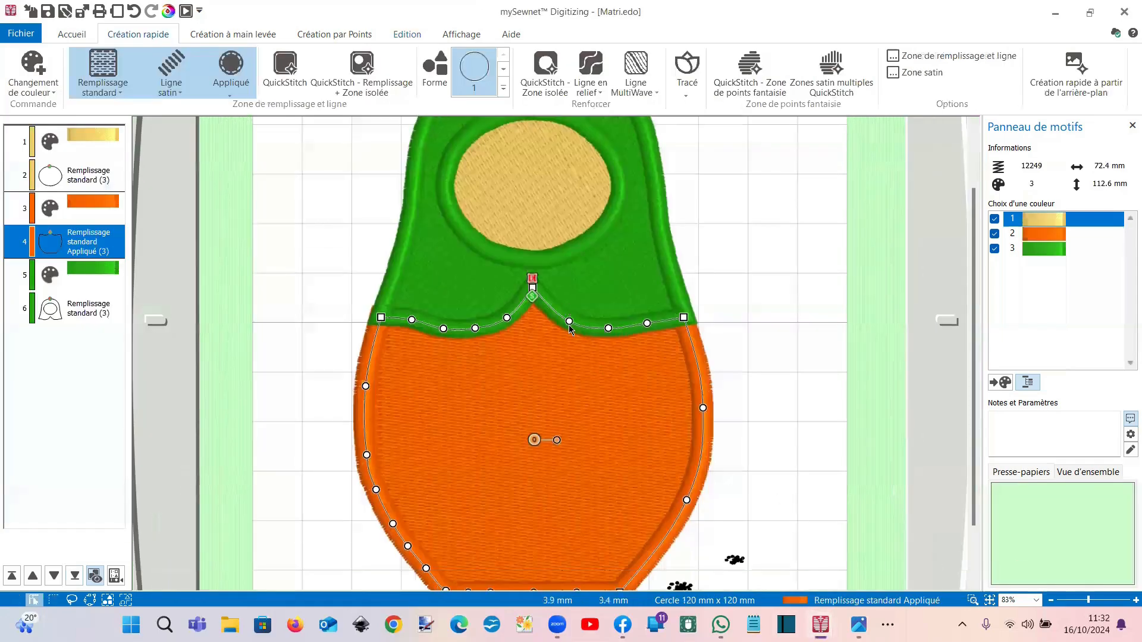
pyautogui.scroll(-1, 569, 325)
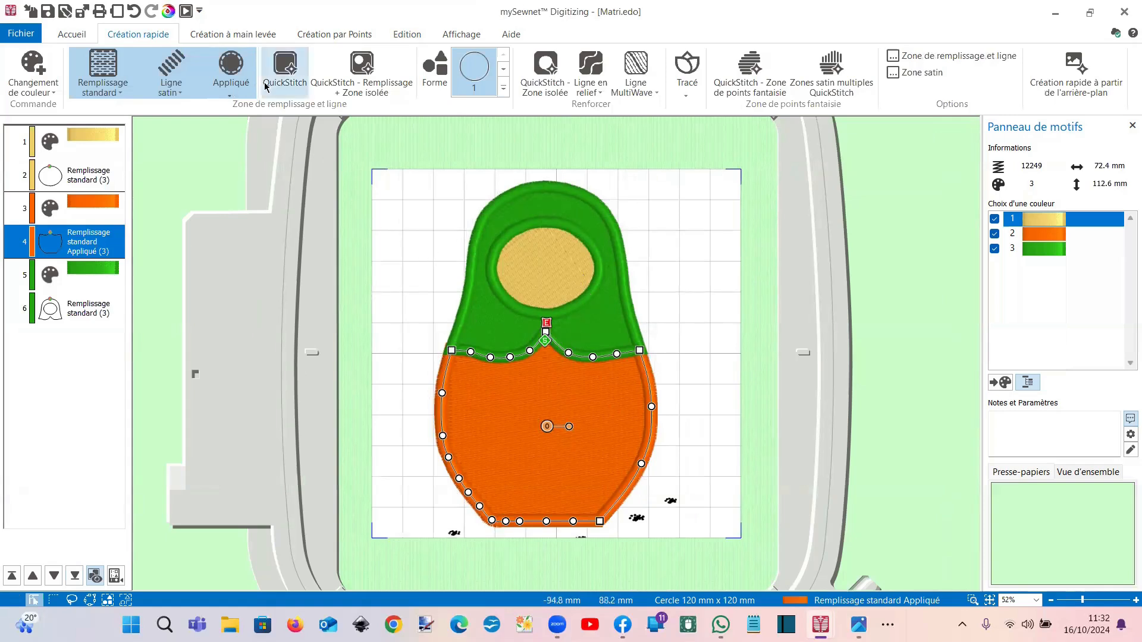
pyautogui.click(189, 16)
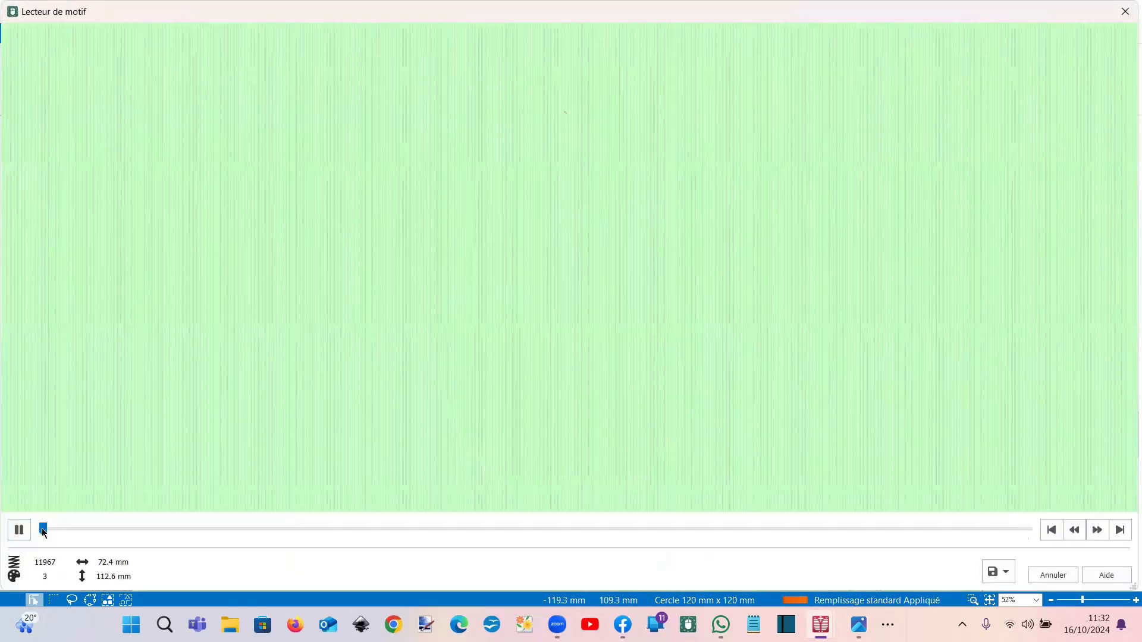
# Step: Play the doll stitch-out, skip to near the end, then close the player
pyautogui.click(200, 532)
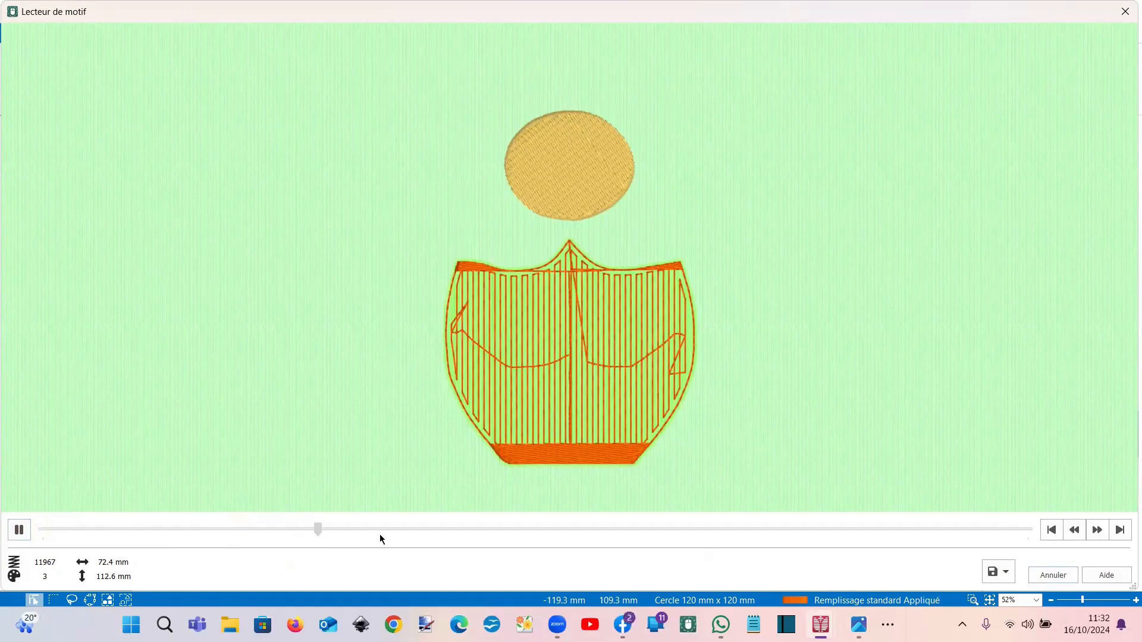
pyautogui.moveTo(511, 543); pyautogui.dragTo(967, 545)
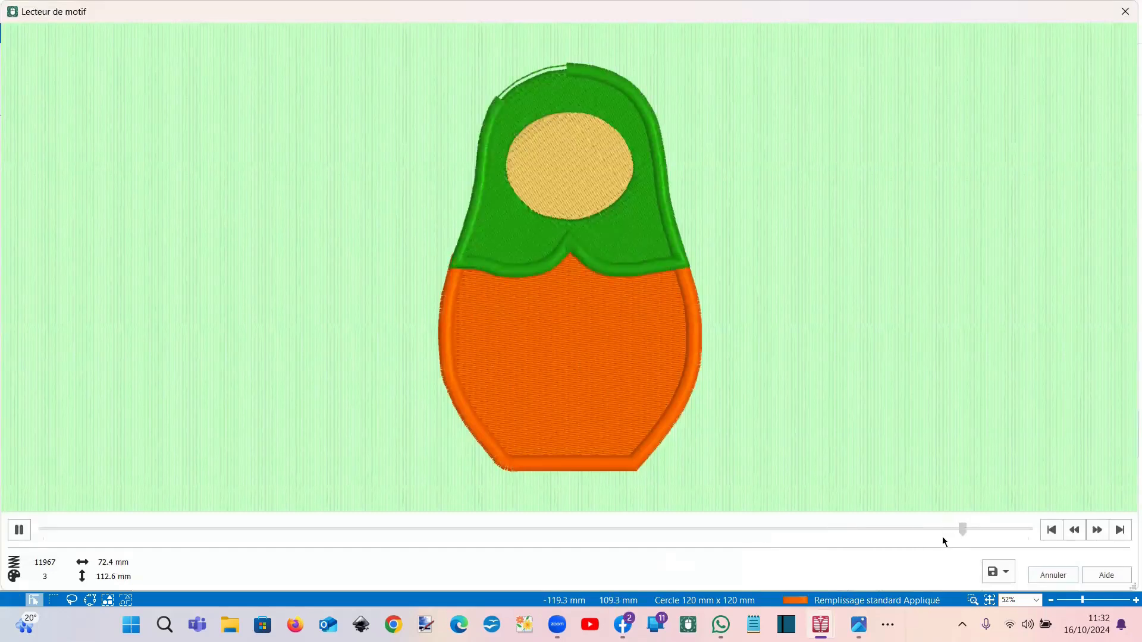
pyautogui.click(1124, 11)
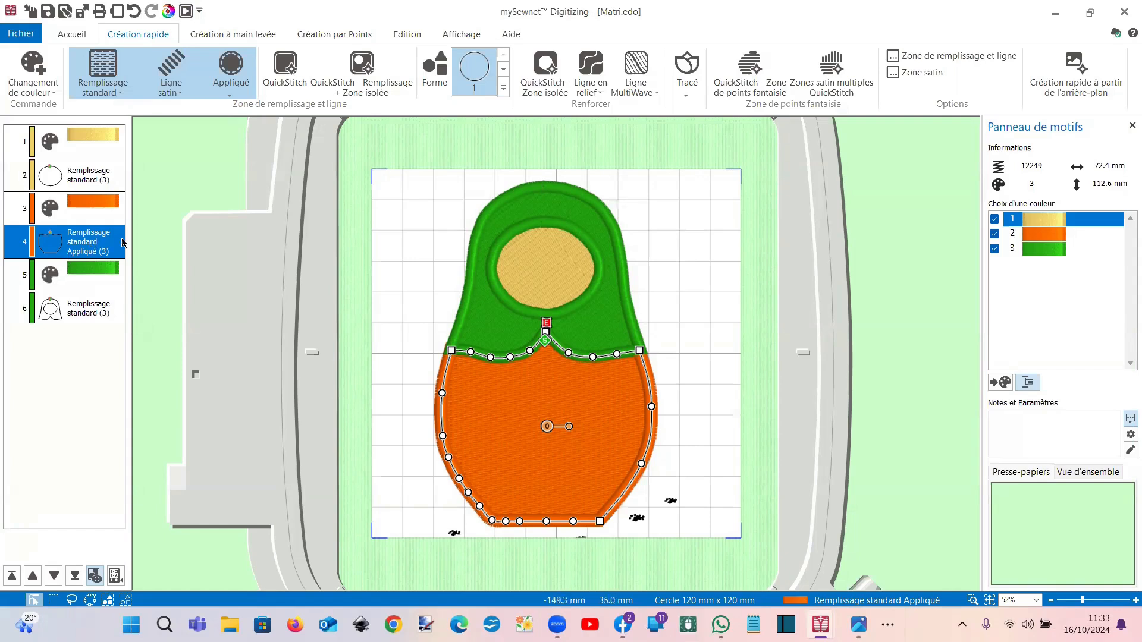
# Step: Separate the orange appliqué into its stitch objects and select the satin line
pyautogui.click(400, 37)
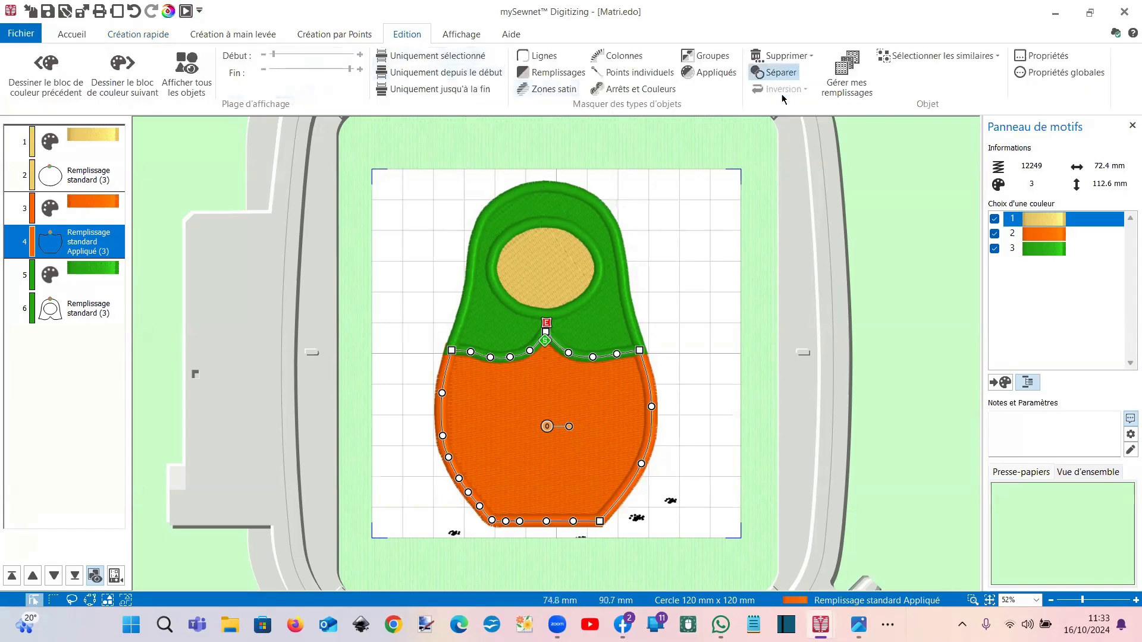
pyautogui.click(773, 72)
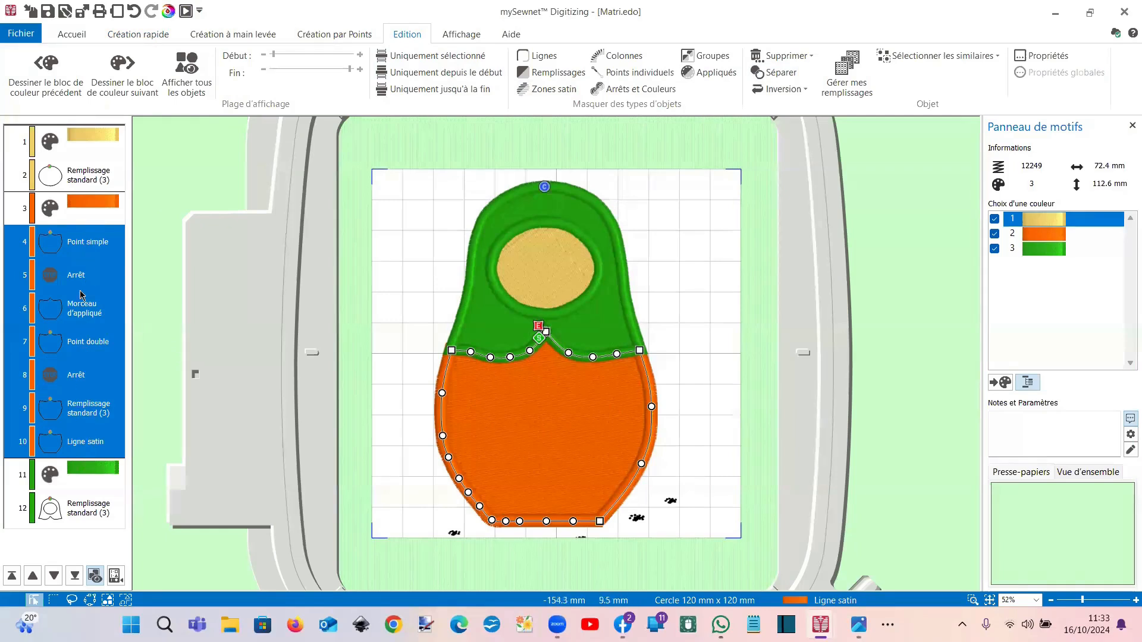
pyautogui.click(99, 444)
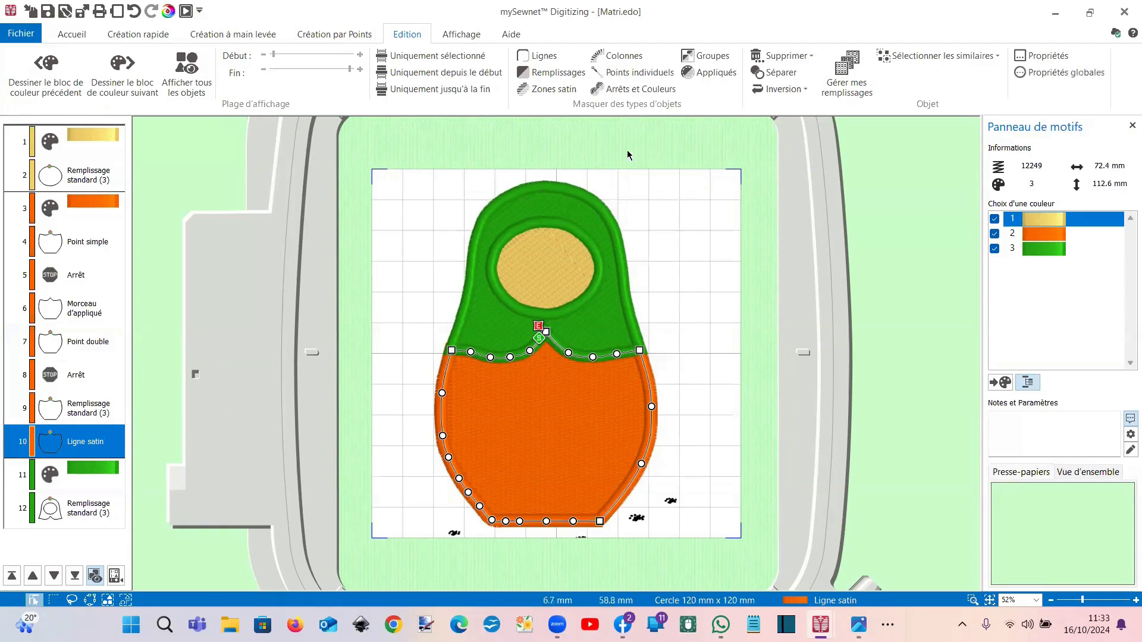
# Step: Hide the green headscarf colour 3 and drag the satin line's end off the neck peak
pyautogui.click(783, 76)
pyautogui.click(995, 249)
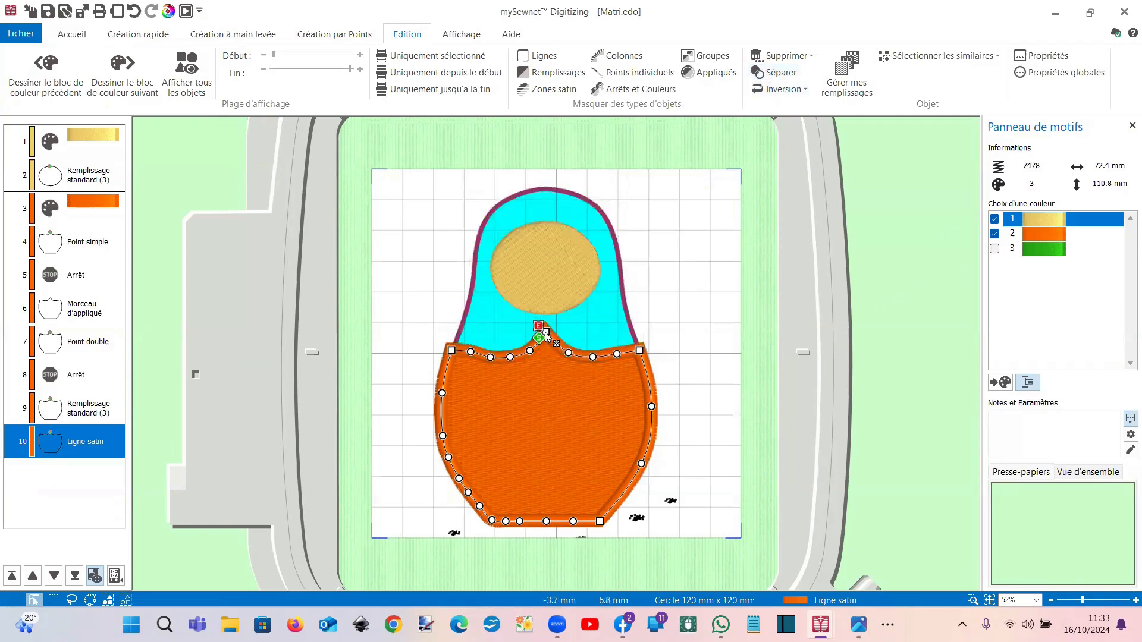
pyautogui.moveTo(546, 332)
pyautogui.mouseDown()
pyautogui.moveTo(617, 329)
pyautogui.moveTo(560, 329)
pyautogui.mouseUp()
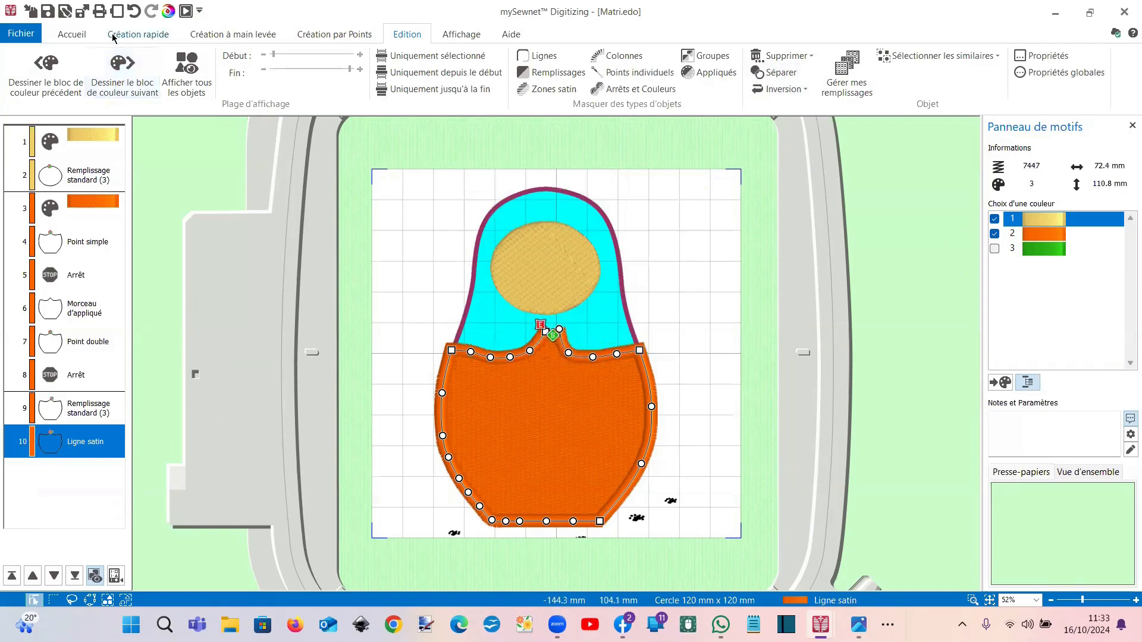
pyautogui.click(72, 35)
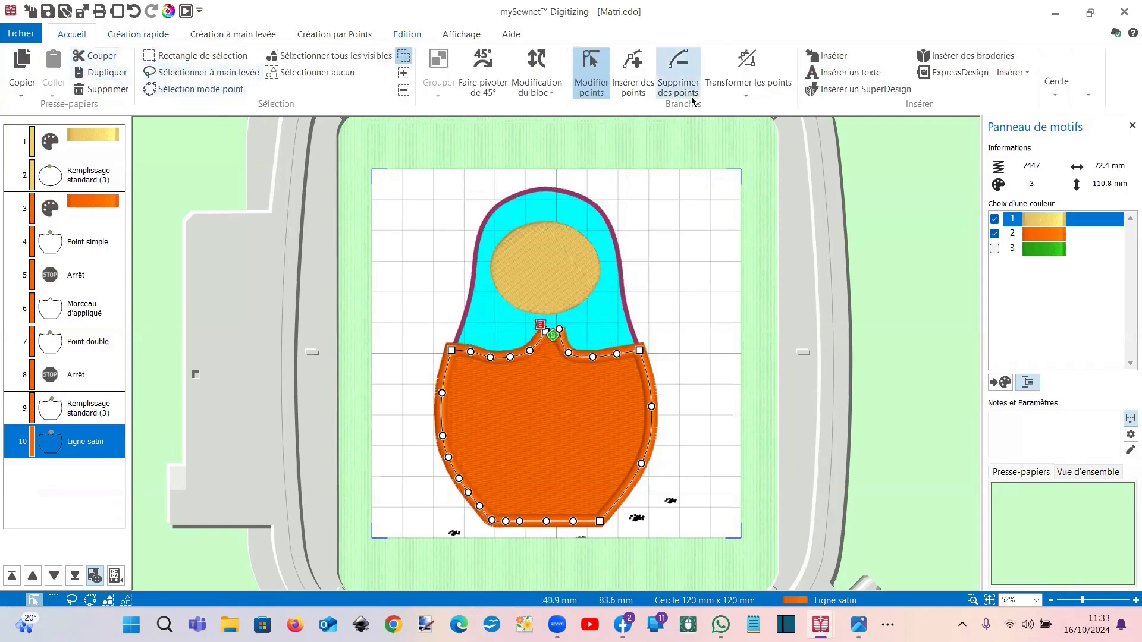
# Step: Delete neckline nodes from the satin outline, undo the mistakes, and move its start point right of the neck
pyautogui.click(678, 86)
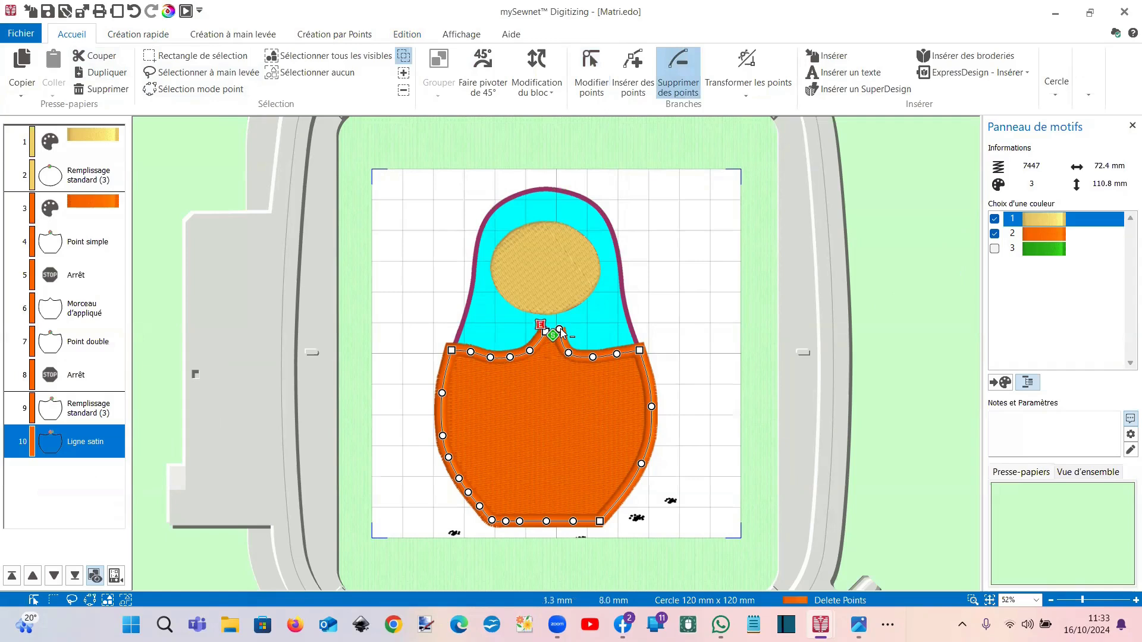
pyautogui.click(560, 330)
pyautogui.click(569, 353)
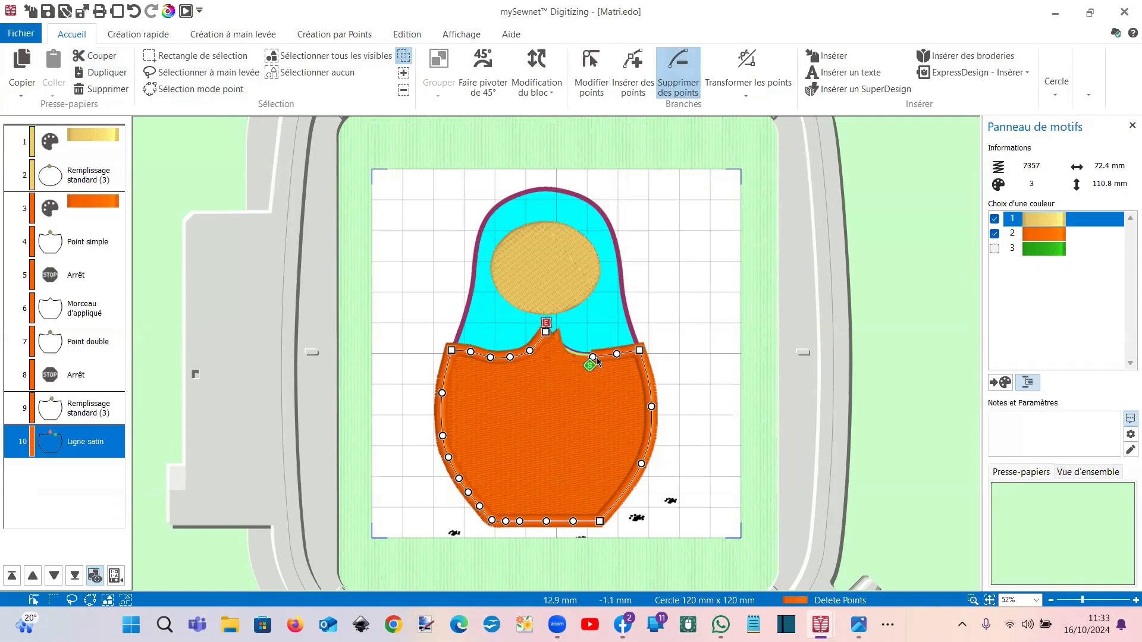
pyautogui.click(135, 13)
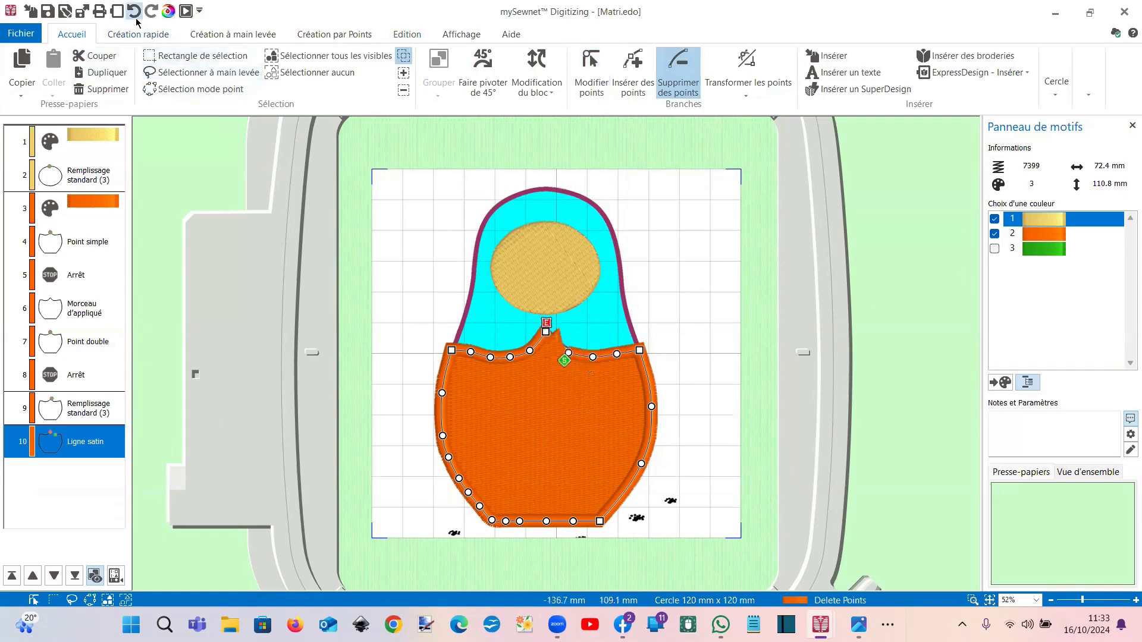
pyautogui.click(135, 13)
pyautogui.click(135, 13)
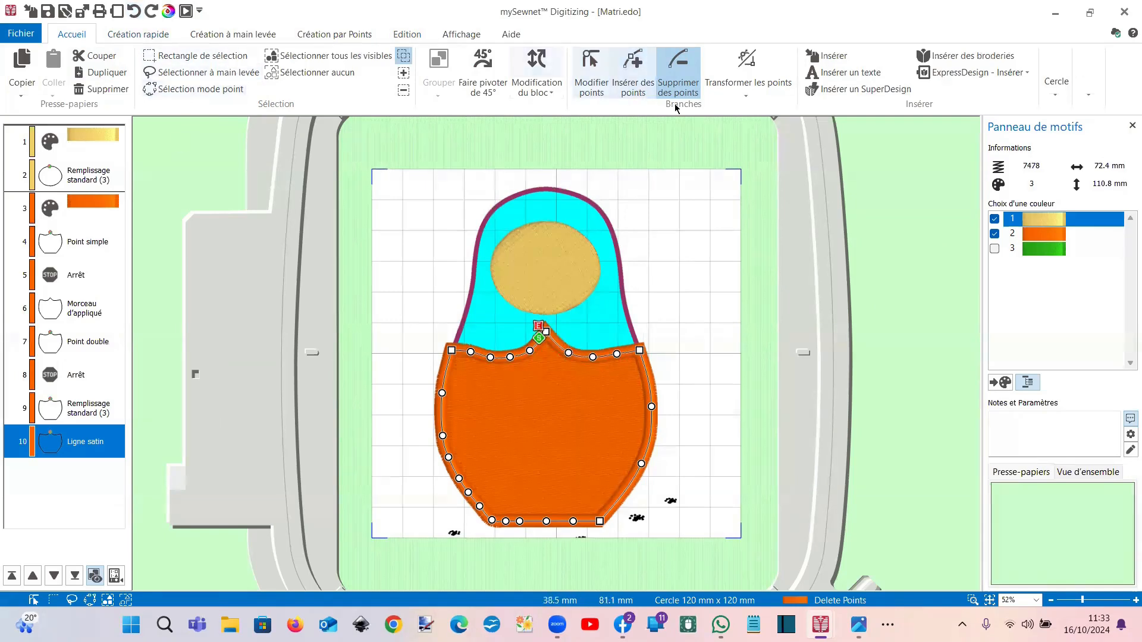
pyautogui.moveTo(541, 337); pyautogui.dragTo(565, 364)
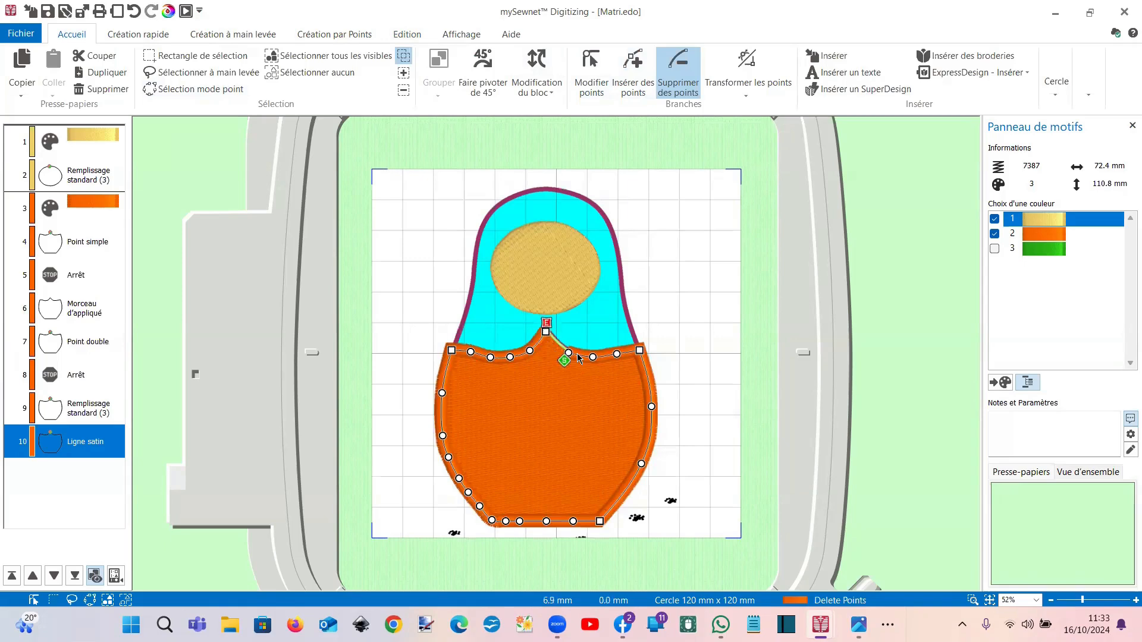
# Step: Delete the remaining neckline nodes on both sides, show colour 3 again, and open the stitch preview
pyautogui.click(568, 354)
pyautogui.click(592, 358)
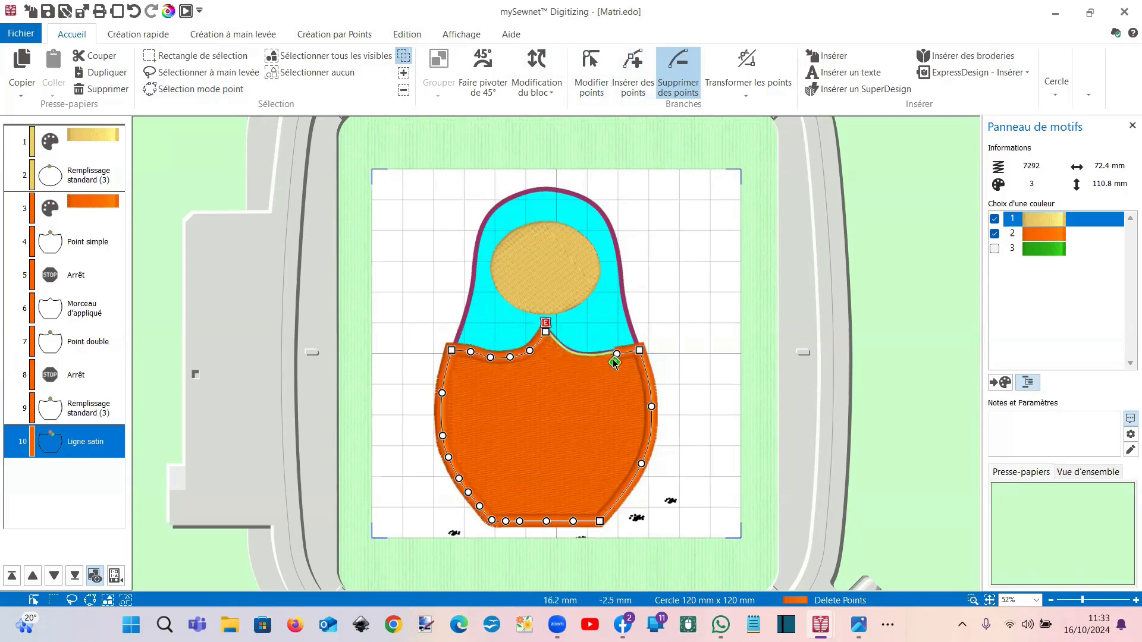
pyautogui.click(617, 355)
pyautogui.click(530, 351)
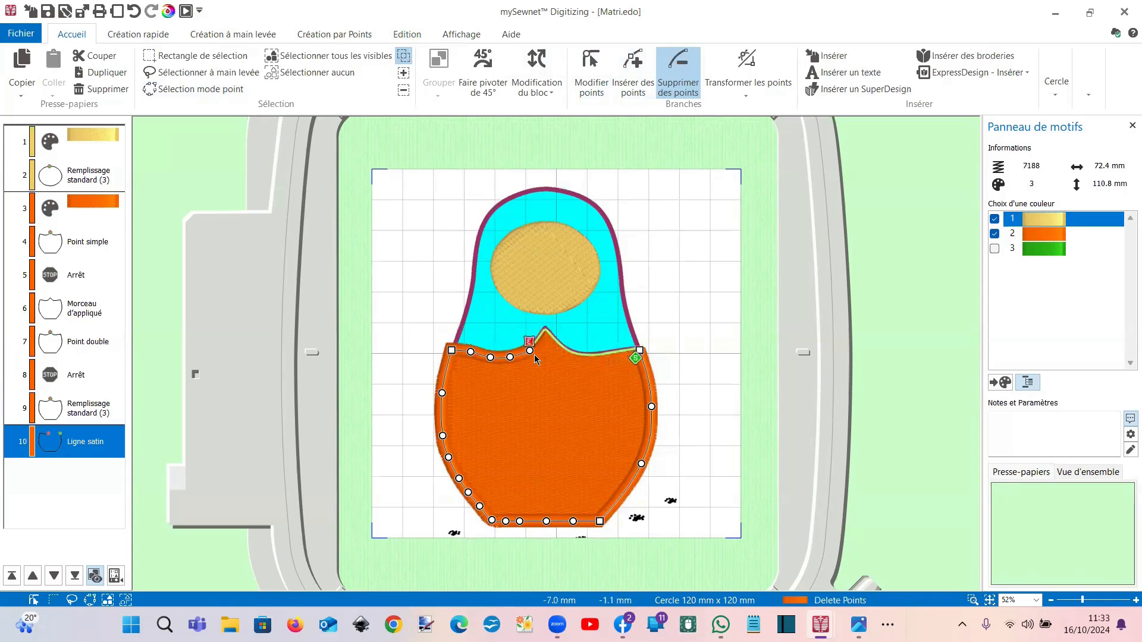
pyautogui.click(510, 357)
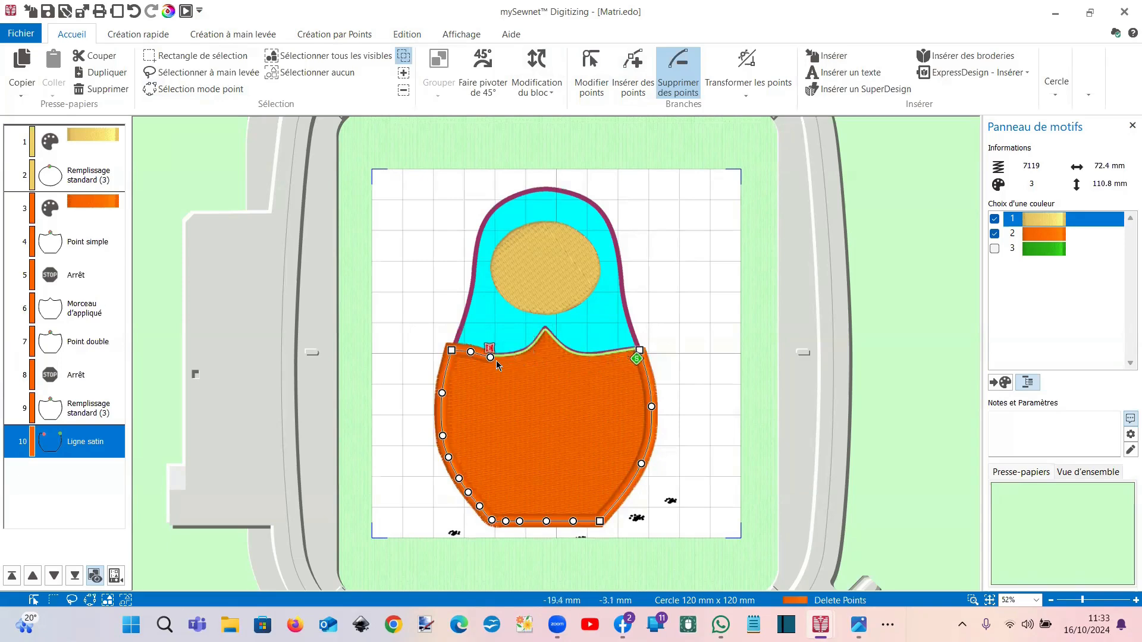
pyautogui.click(491, 356)
pyautogui.click(471, 351)
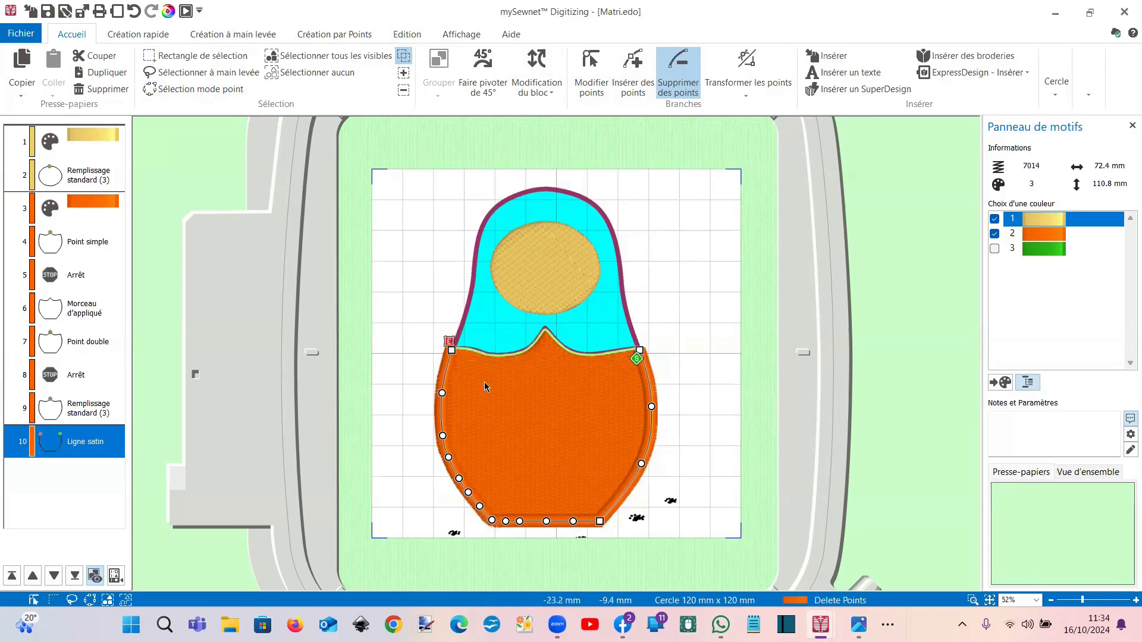
pyautogui.click(994, 248)
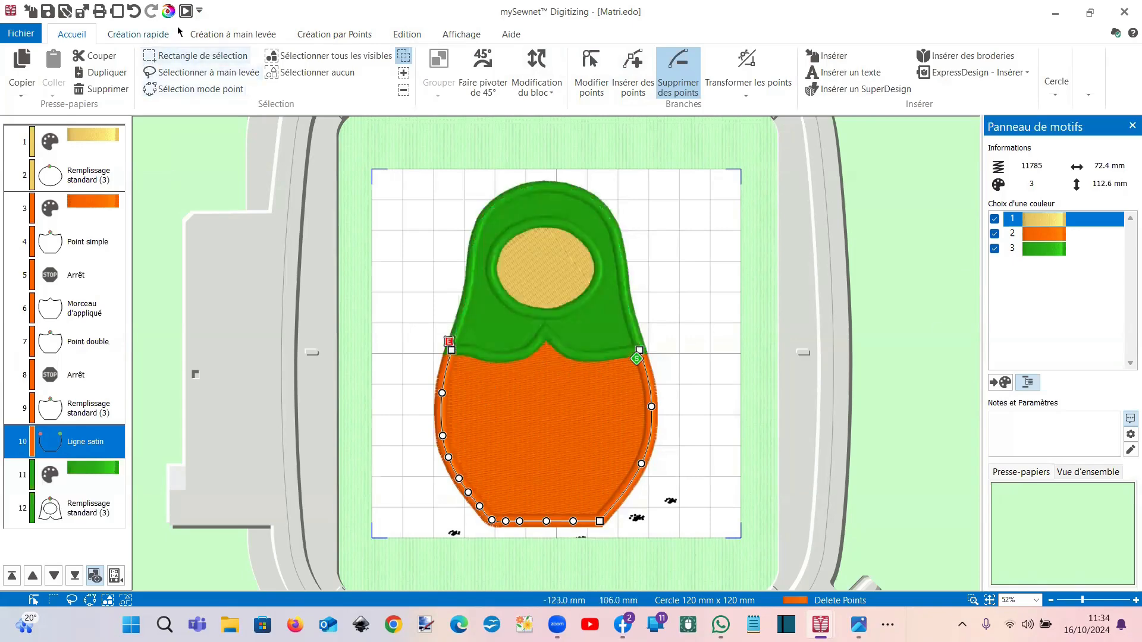
pyautogui.click(187, 11)
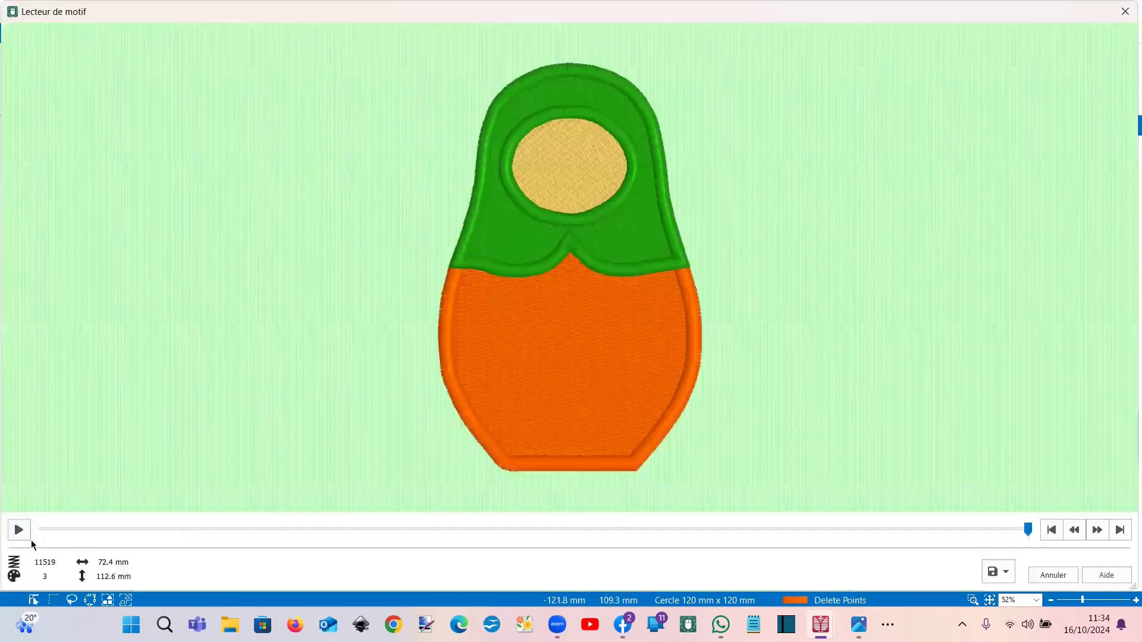
# Step: Replay the revised doll stitch-out to near the end, then close the player
pyautogui.click(30, 538)
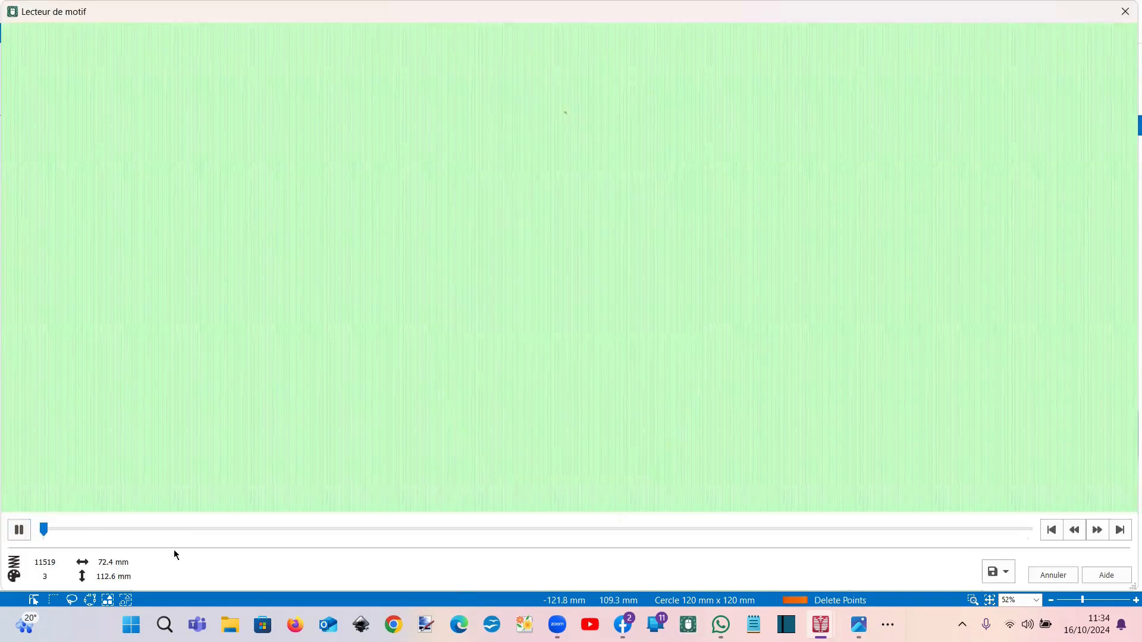
pyautogui.moveTo(75, 530); pyautogui.dragTo(503, 538)
pyautogui.moveTo(769, 535); pyautogui.dragTo(714, 523)
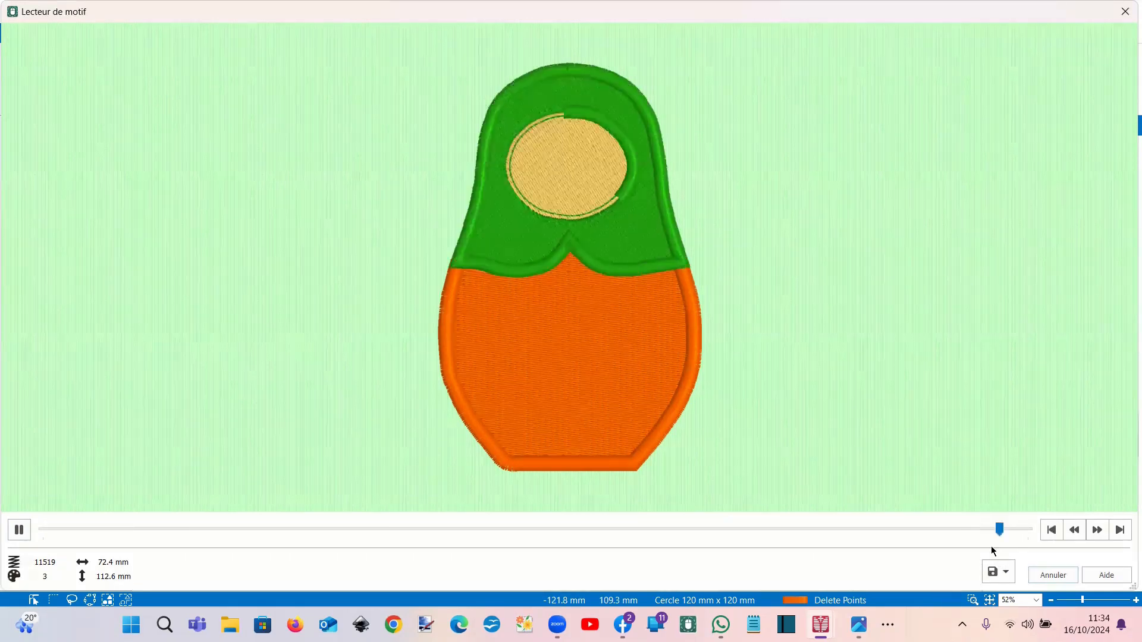
pyautogui.click(1123, 12)
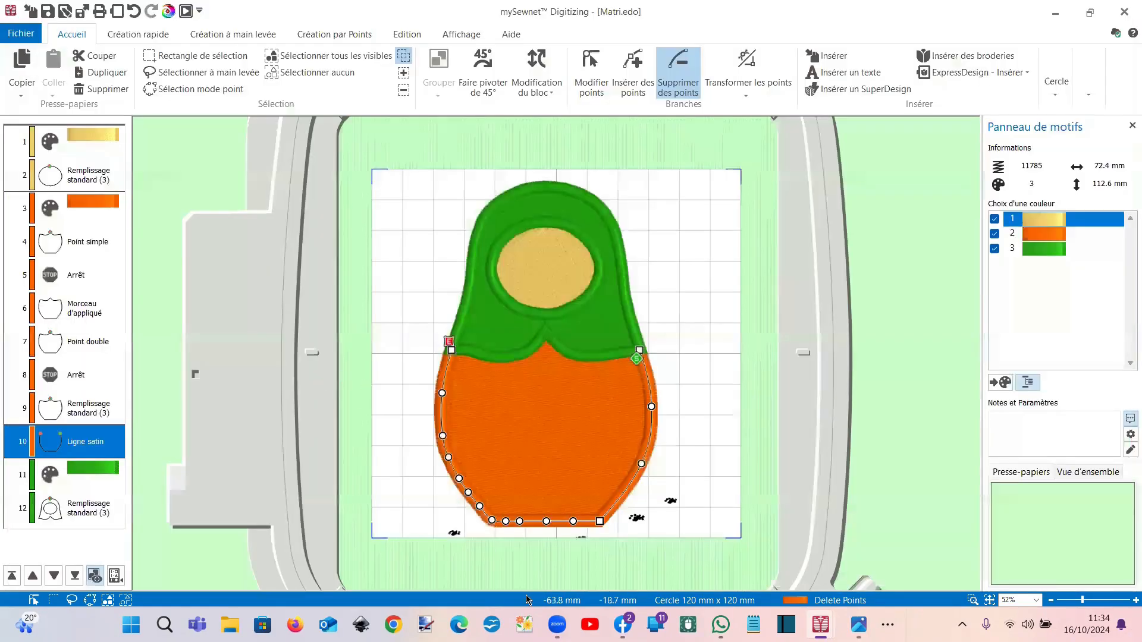
# Step: Switch to nouveau remplissage.edo and open the QuickStitch Forme gallery on Création rapide
pyautogui.moveTo(821, 625)
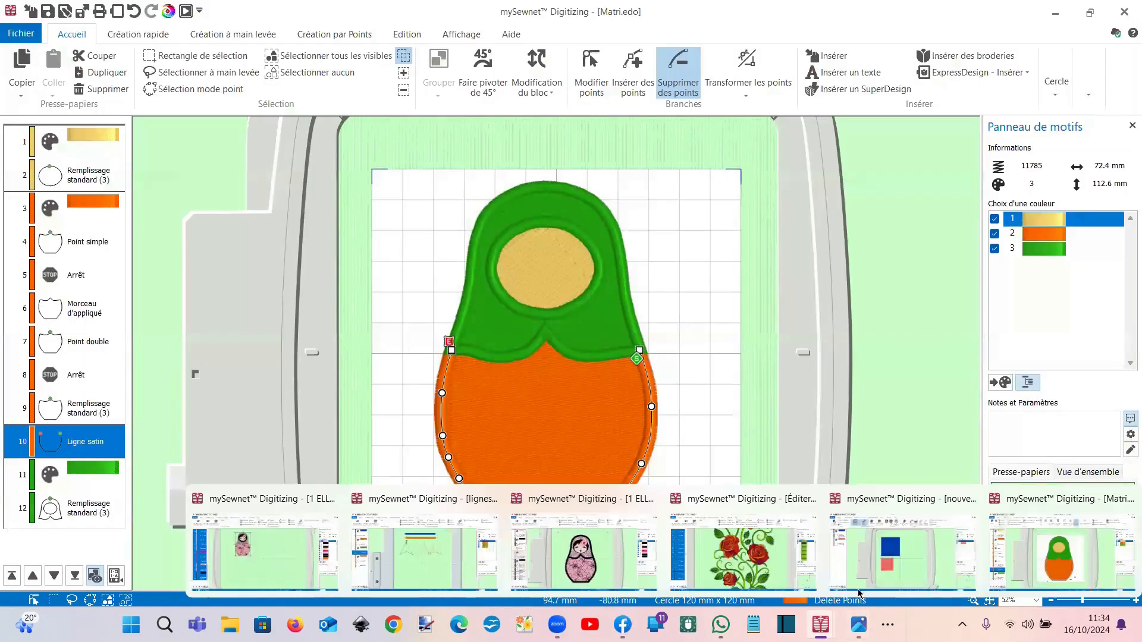
pyautogui.click(873, 566)
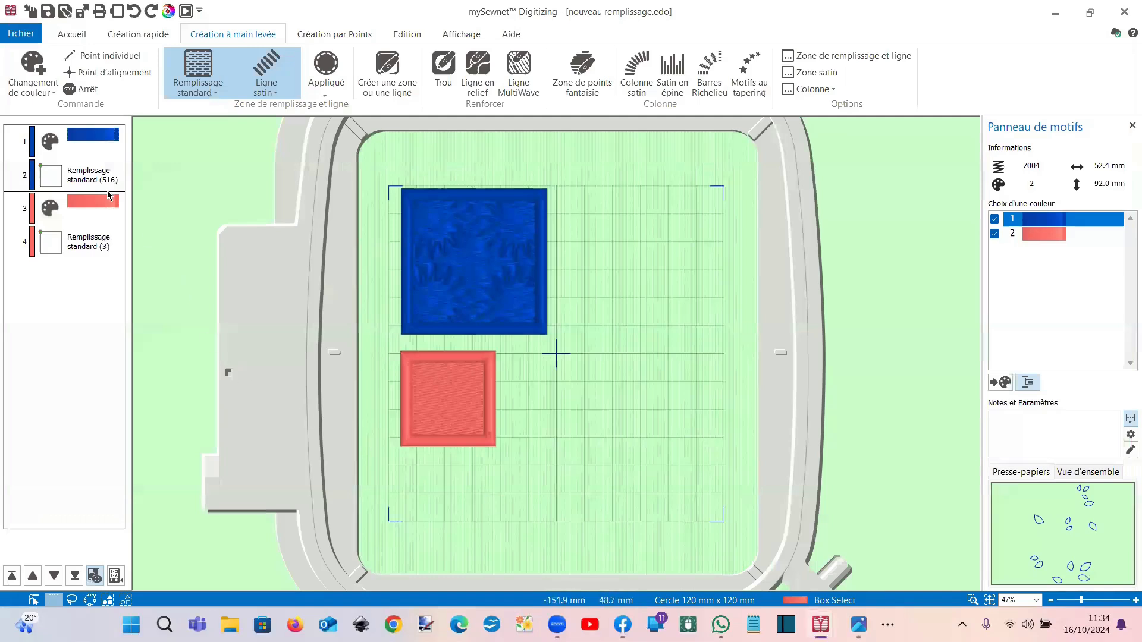
pyautogui.click(409, 36)
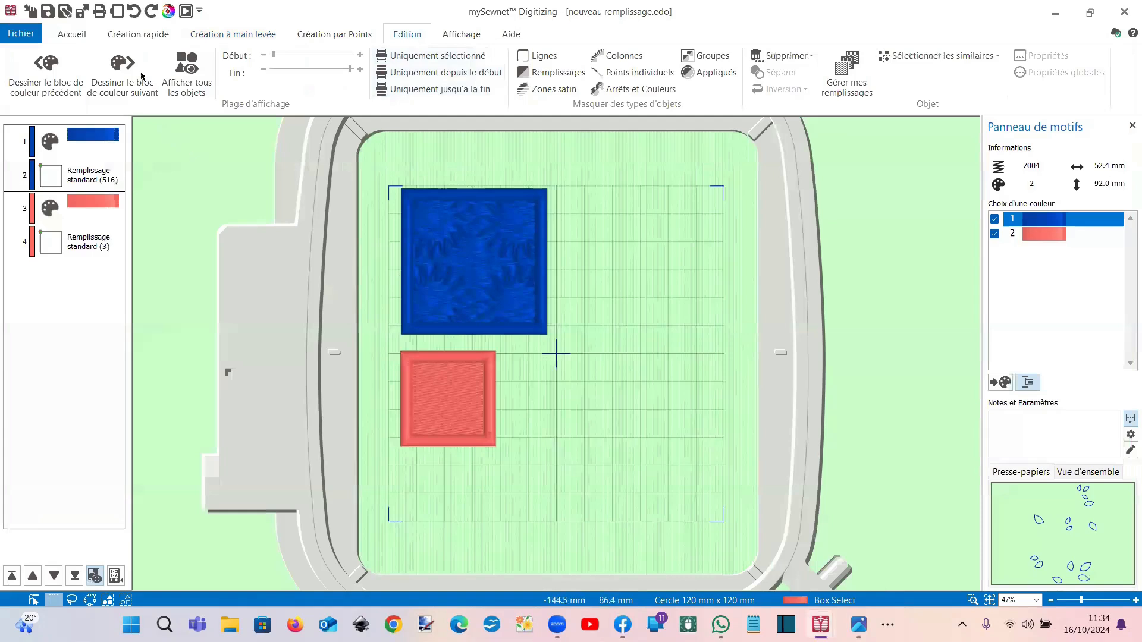
pyautogui.click(125, 38)
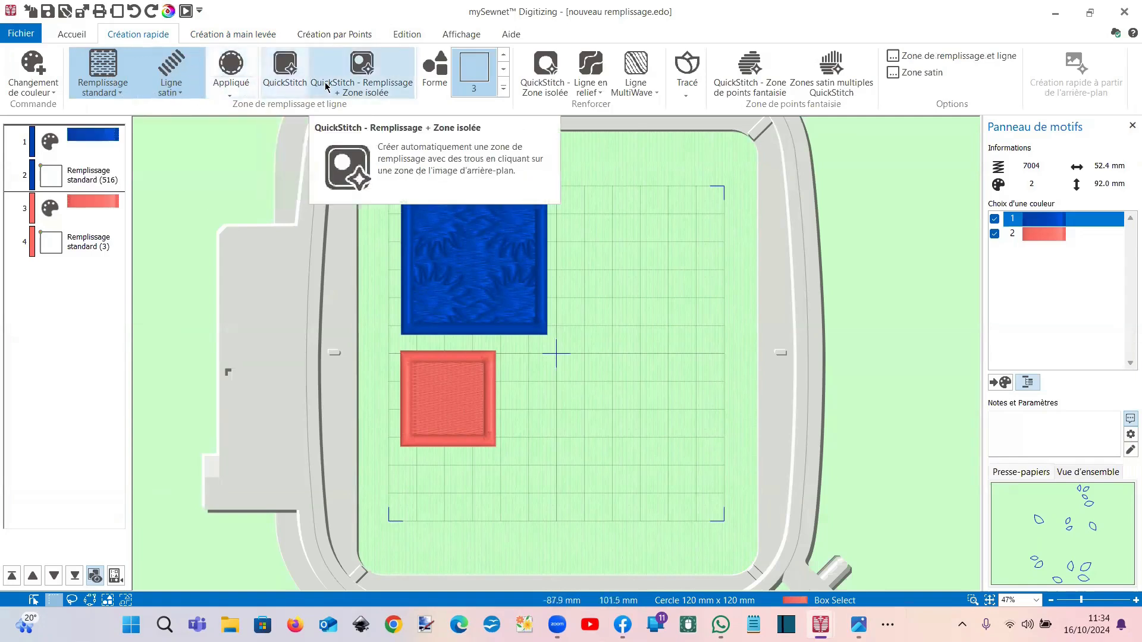
pyautogui.click(171, 88)
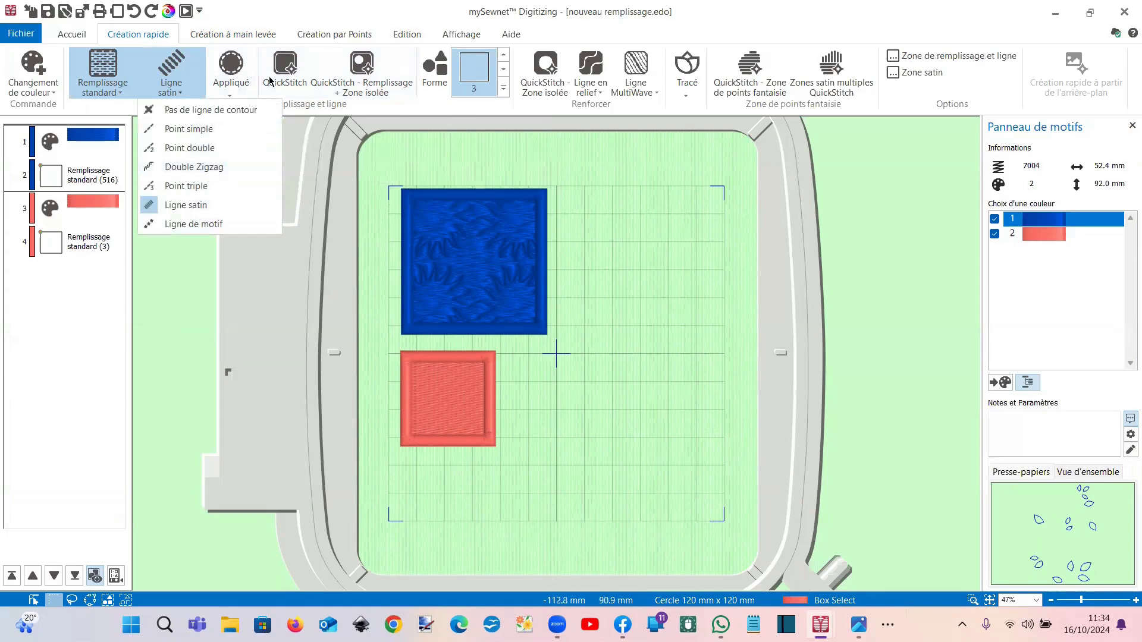
pyautogui.click(288, 71)
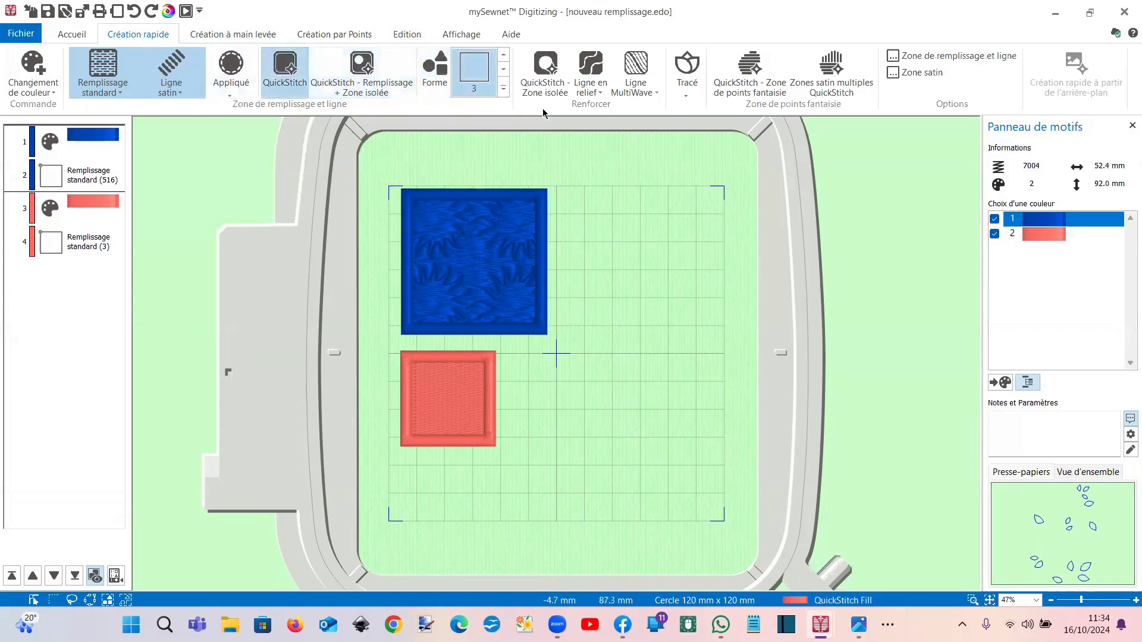
pyautogui.click(503, 88)
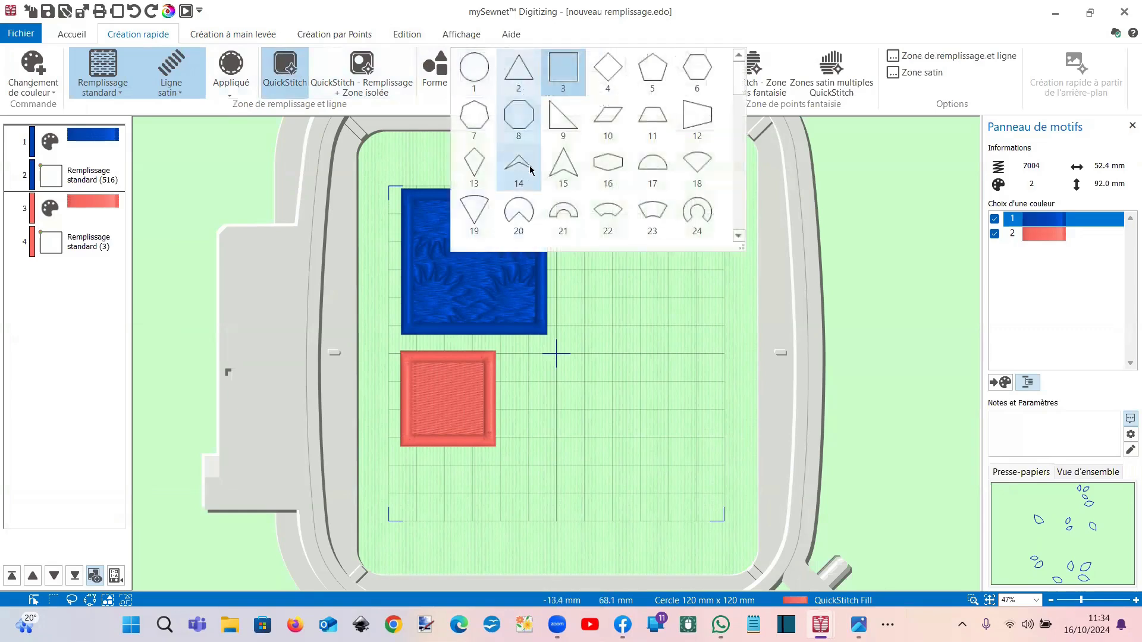
# Step: Insert an octagon (shape 8) QuickStitch fill and move it to the hoop's upper right
pyautogui.click(526, 117)
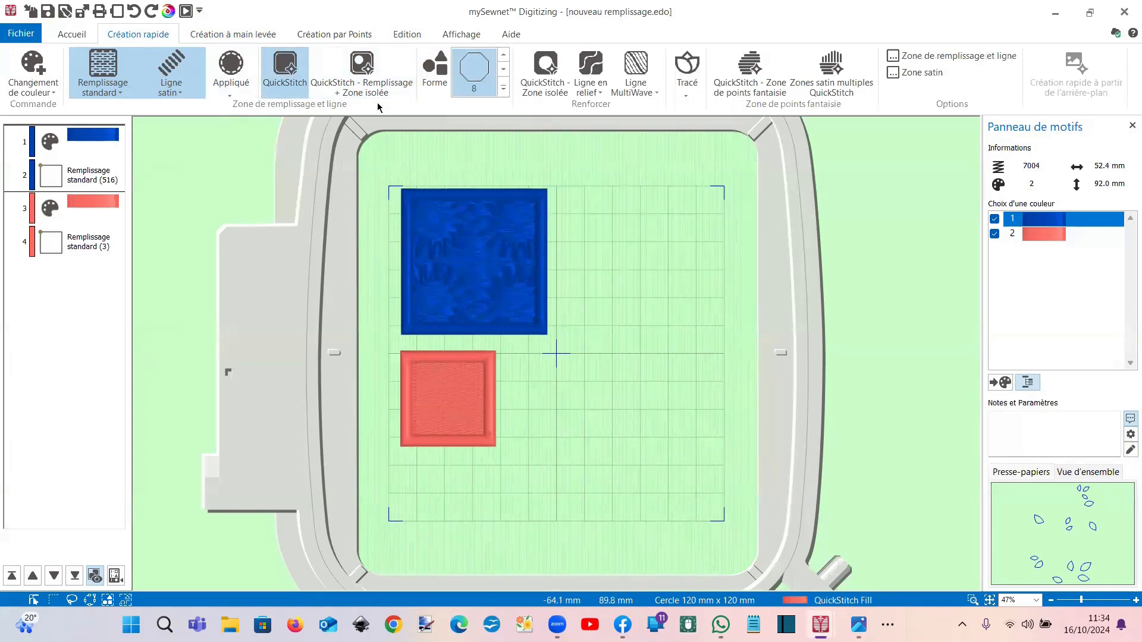
pyautogui.click(435, 65)
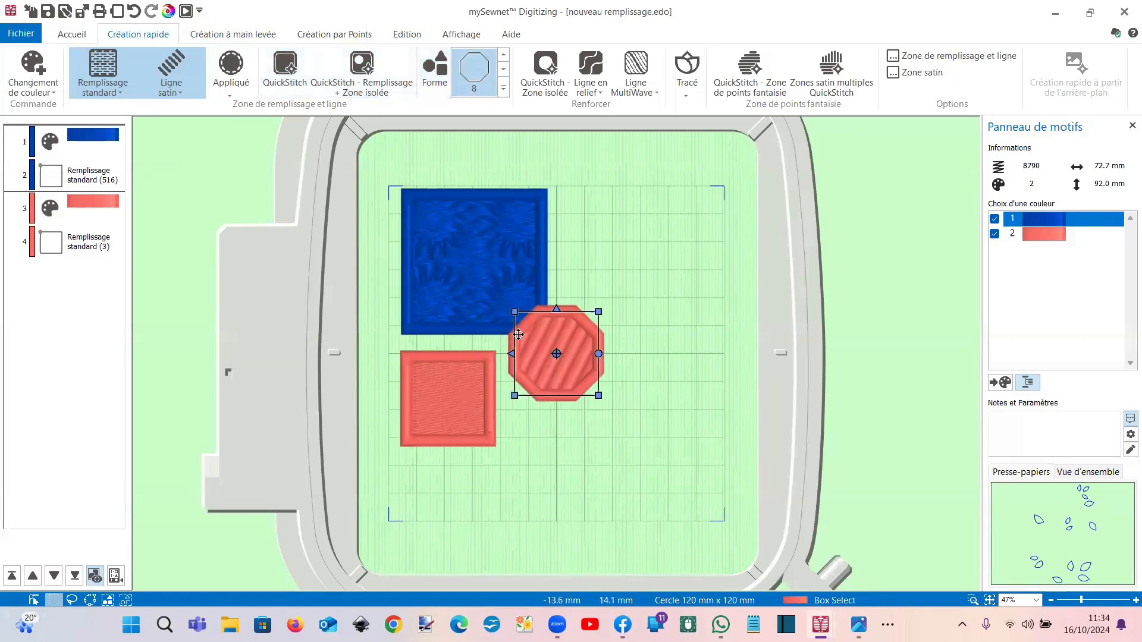
pyautogui.moveTo(536, 348); pyautogui.dragTo(613, 245)
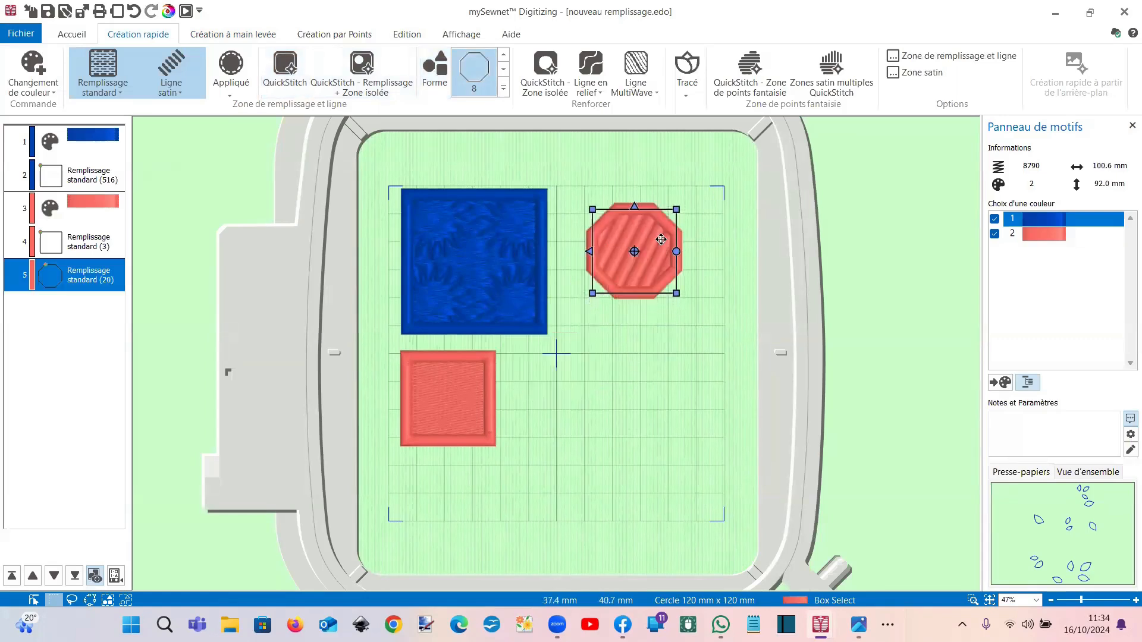
# Step: Inspect the octagon's outline points and fill properties, closing them unchanged
pyautogui.click(661, 241)
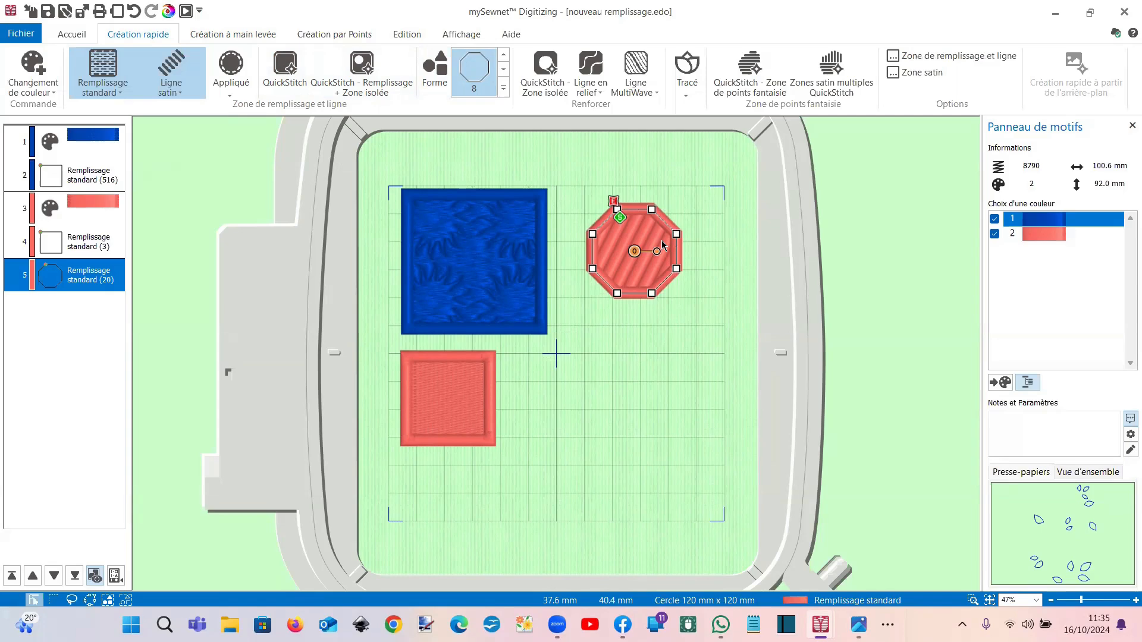
pyautogui.doubleClick(663, 244)
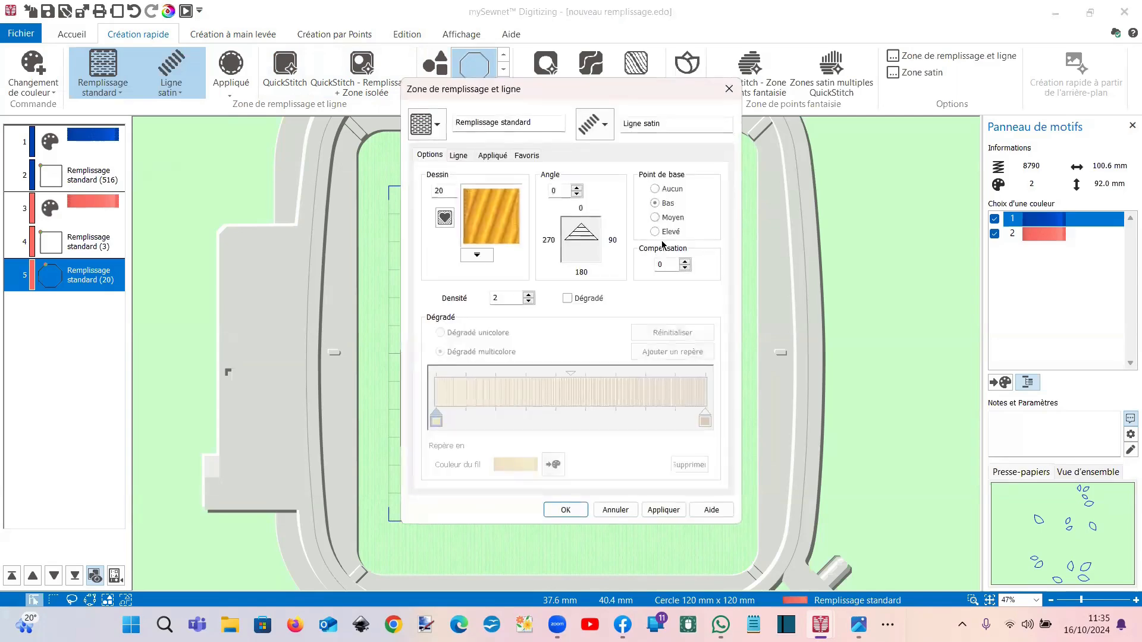
pyautogui.click(729, 89)
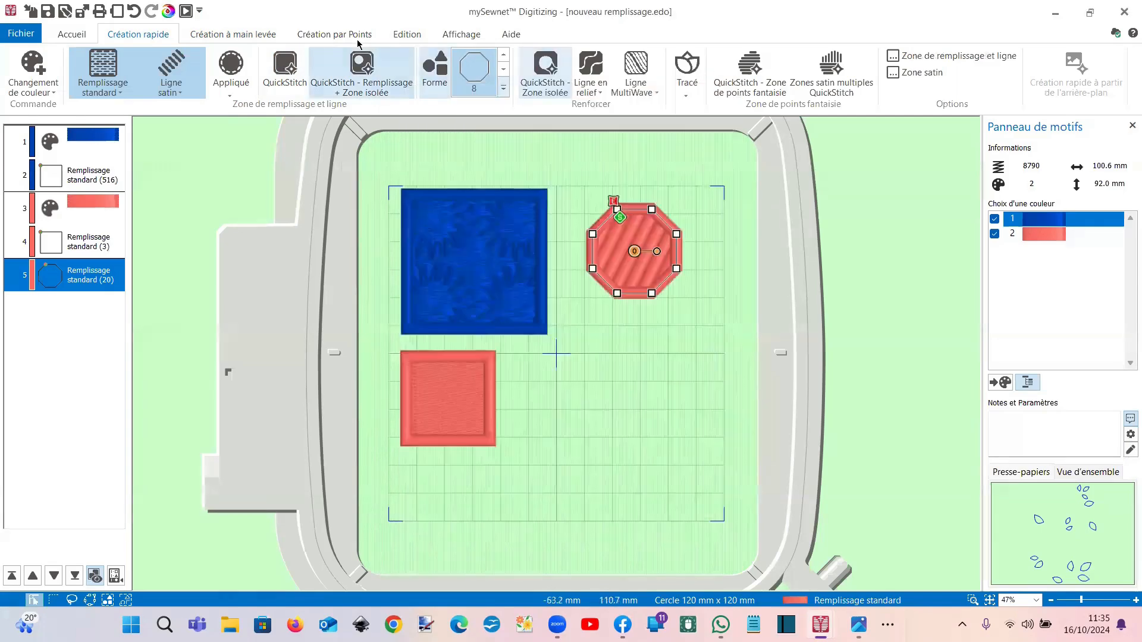
pyautogui.click(399, 35)
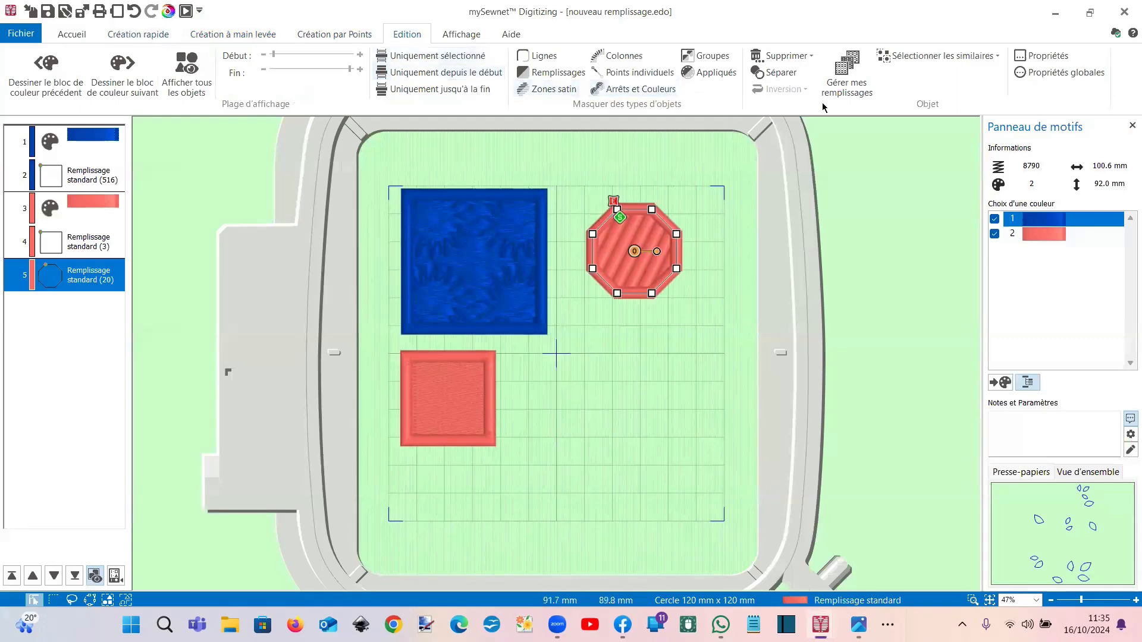
# Step: Open Gérer mes remplissages, move the dialog aside, and start importing a new fill image
pyautogui.click(842, 89)
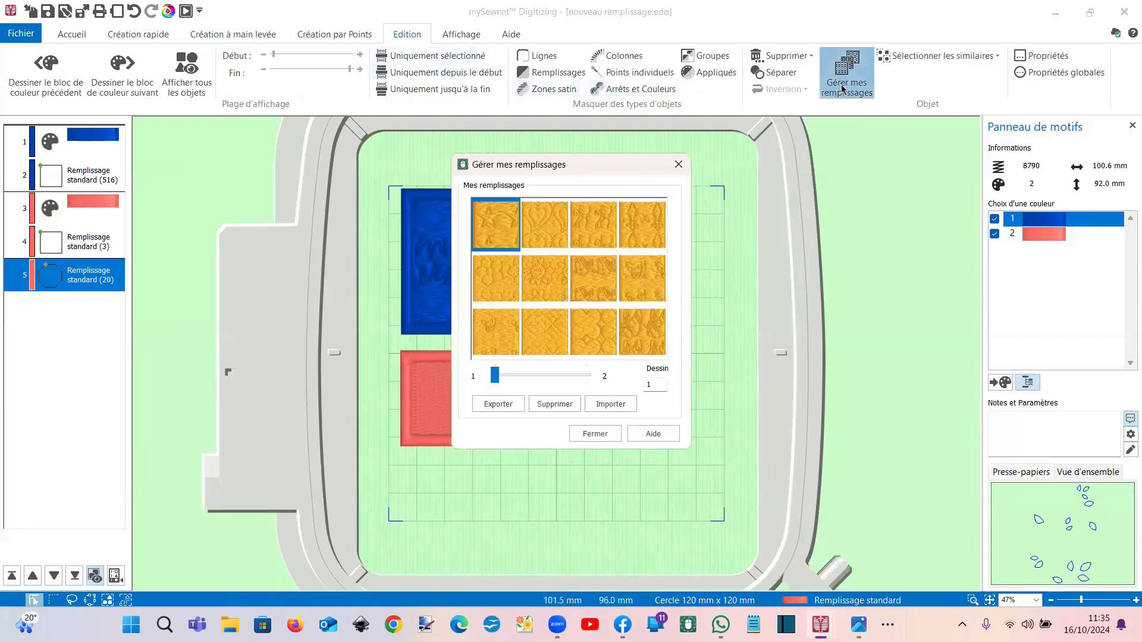
pyautogui.moveTo(612, 170); pyautogui.dragTo(846, 181)
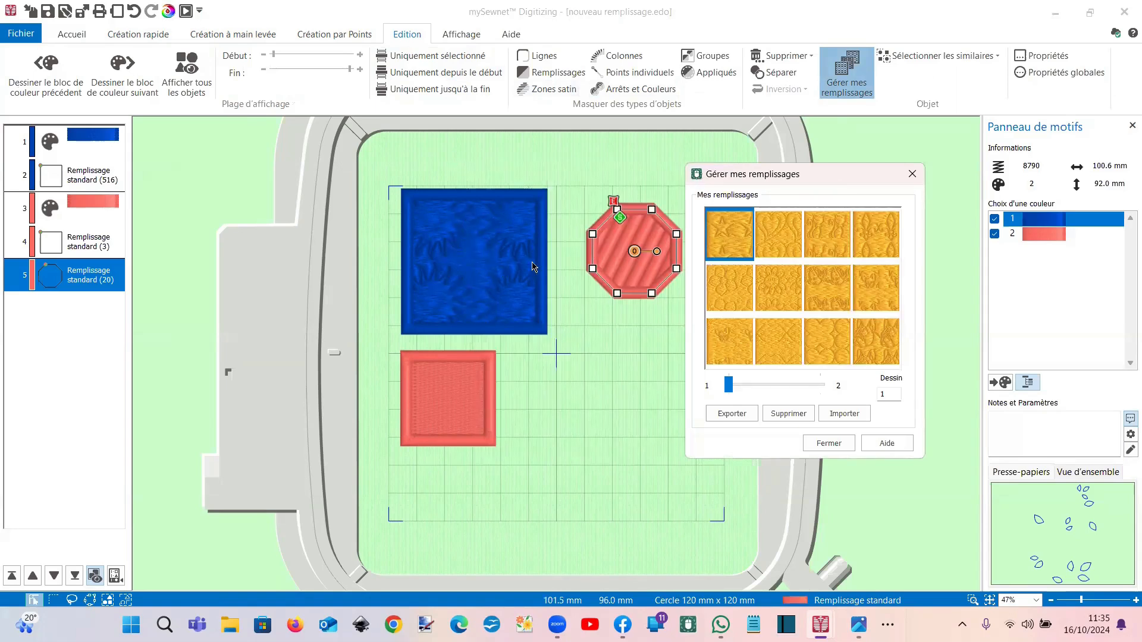
pyautogui.click(845, 415)
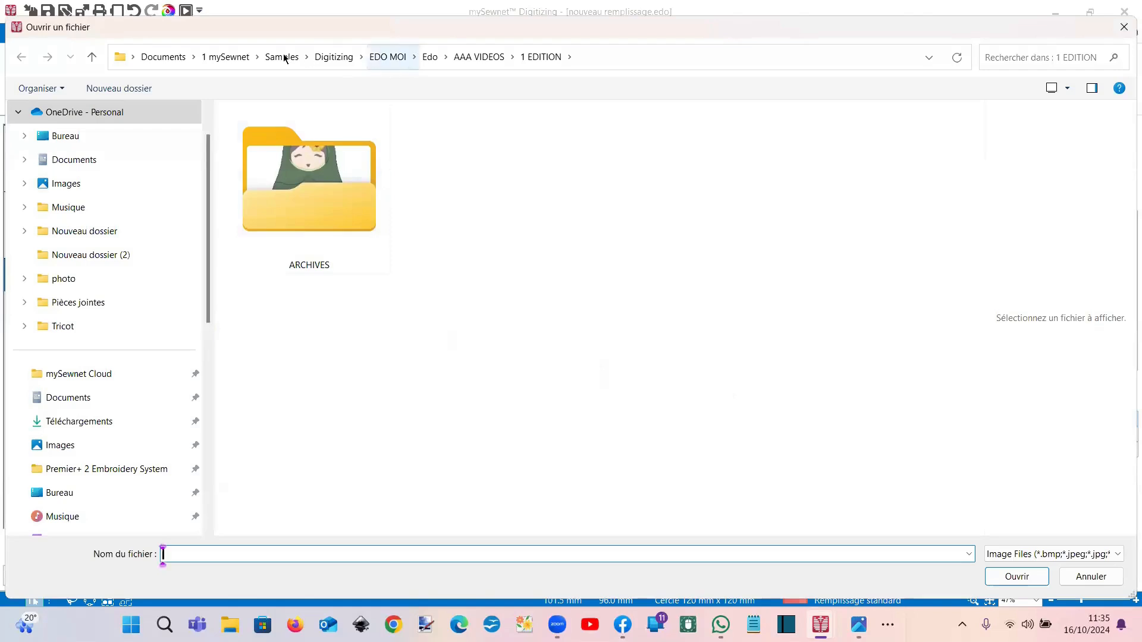
# Step: Browse to Documents > dessin libre de drot 4, backing out of the 11111 Vidéo folder
pyautogui.click(96, 162)
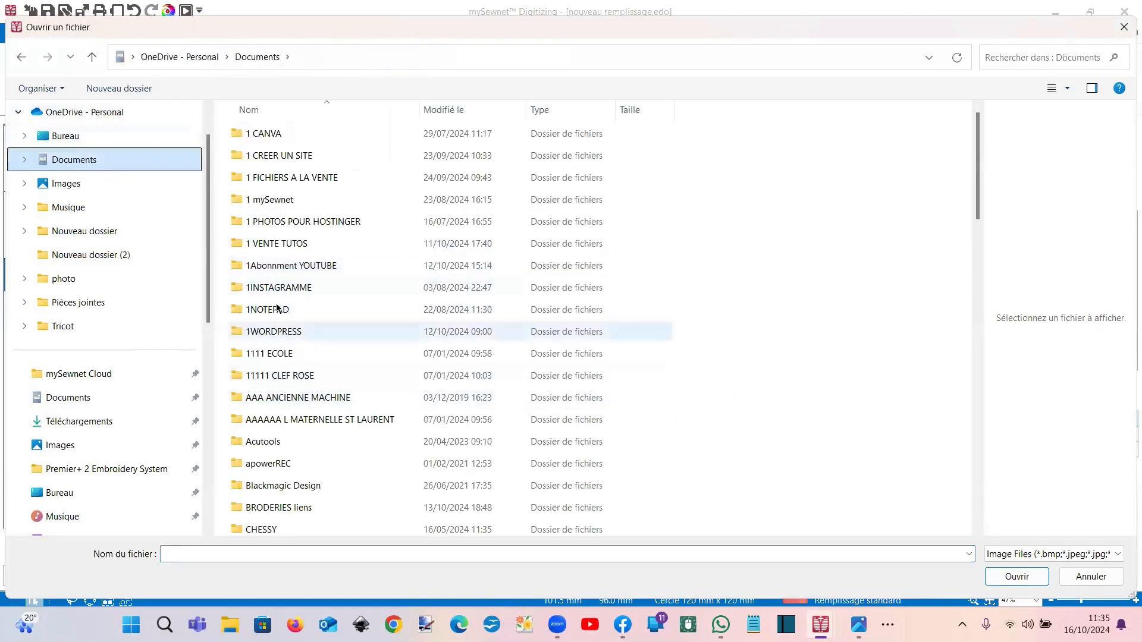
pyautogui.scroll(-5, 296, 375)
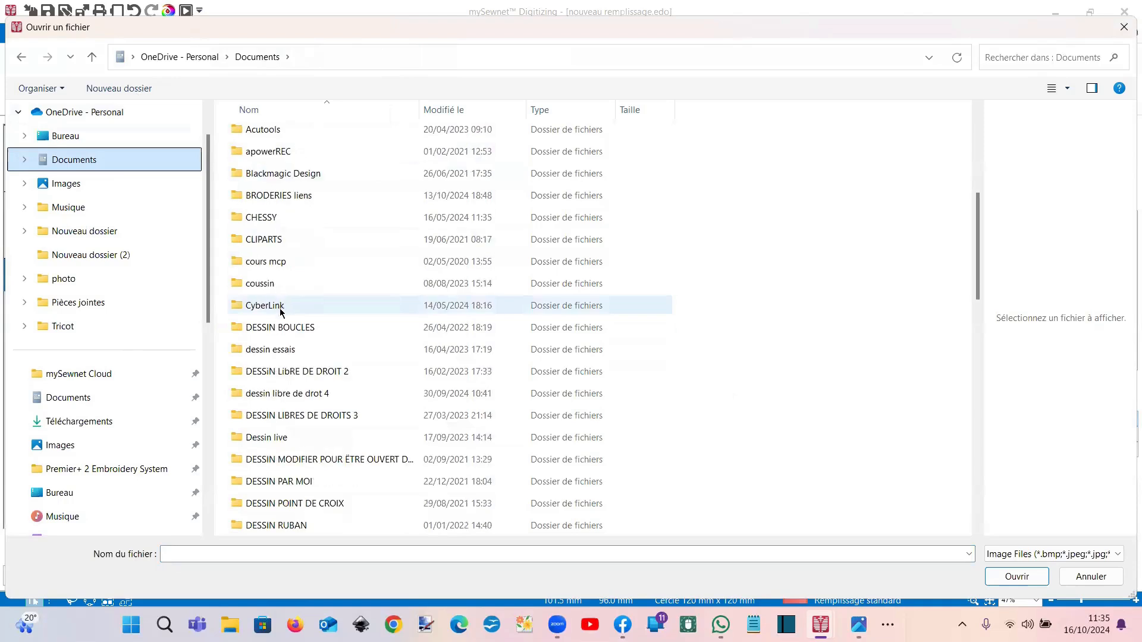
pyautogui.doubleClick(279, 393)
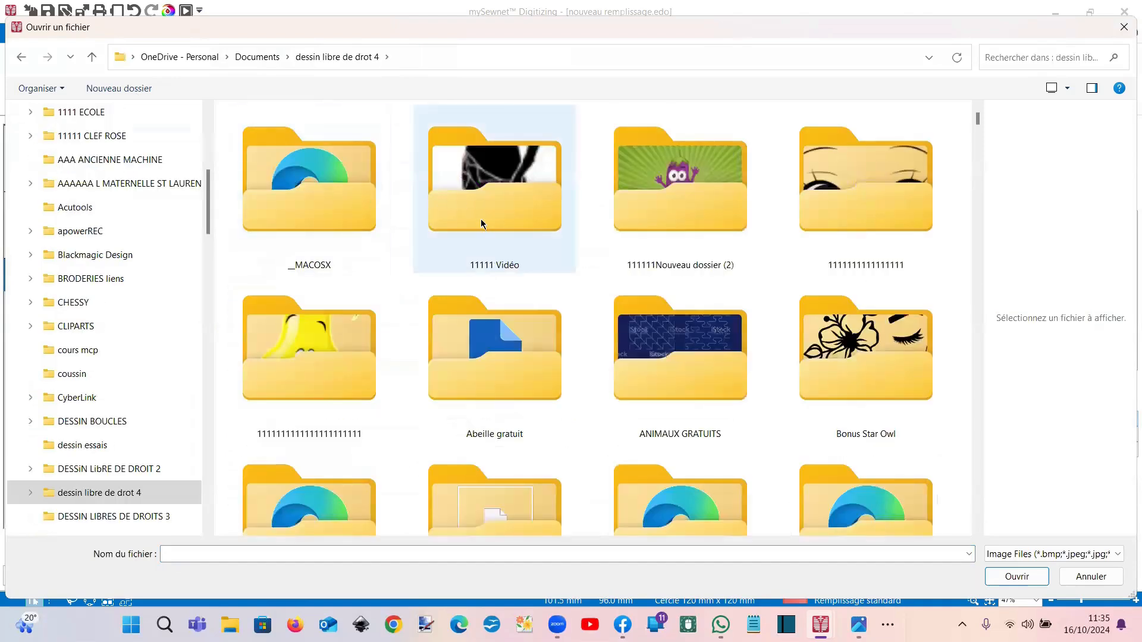
pyautogui.click(519, 216)
pyautogui.doubleClick(518, 214)
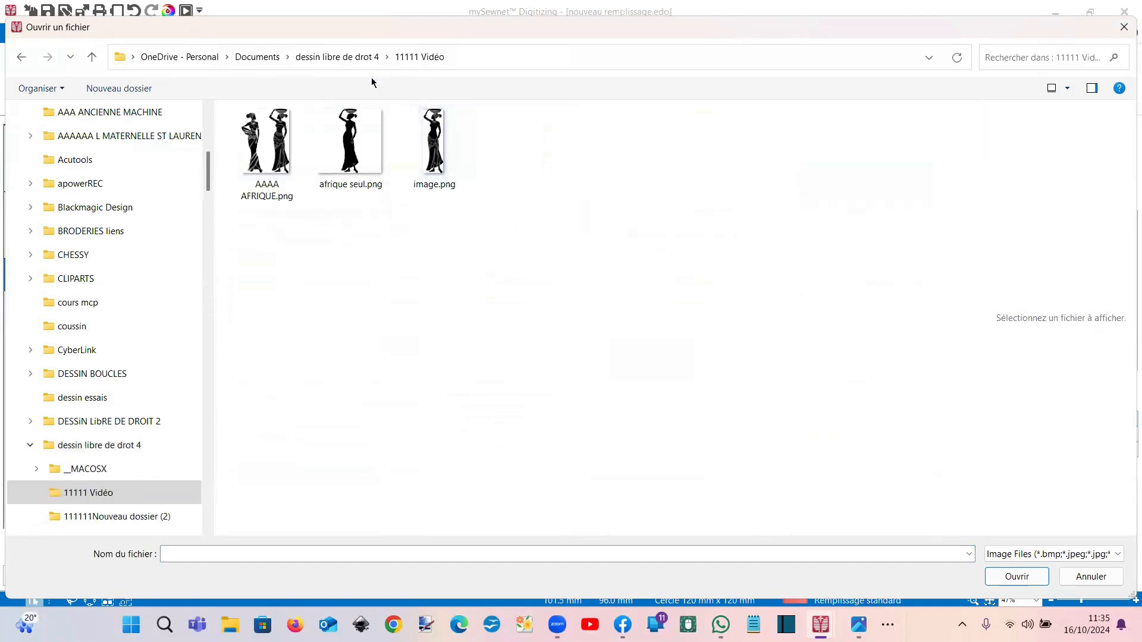
pyautogui.hotkey('alt', 'Left')
# Step: Open DESSIN POUR ECQ > VIGNETTE and import the sun image Sans nom.jpg
pyautogui.scroll(-8, 423, 238)
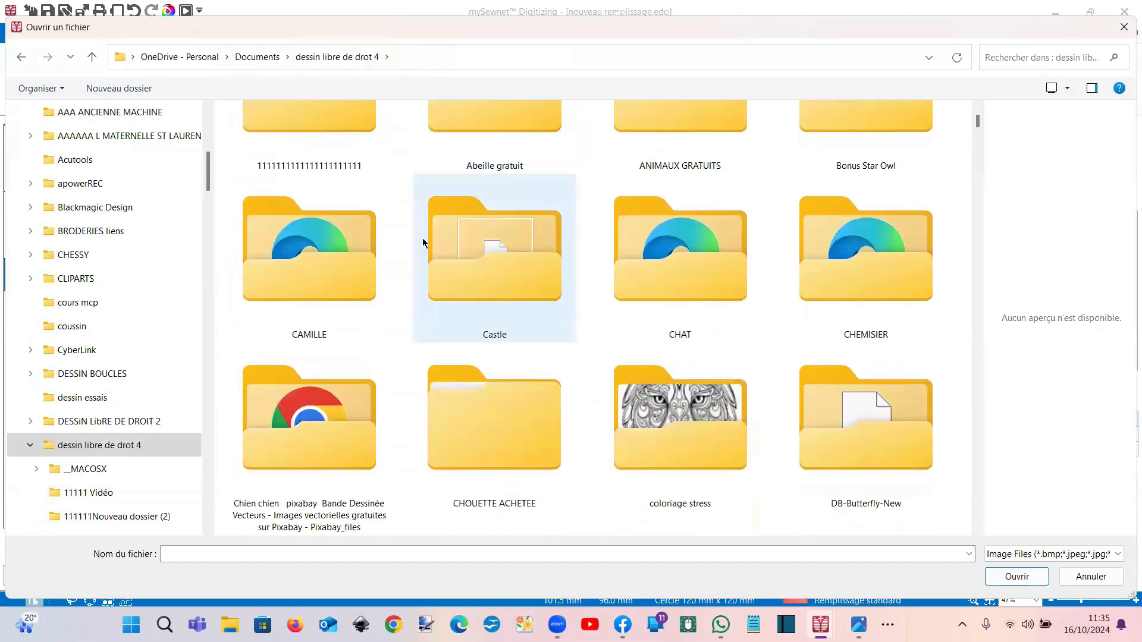
pyautogui.scroll(-3, 423, 238)
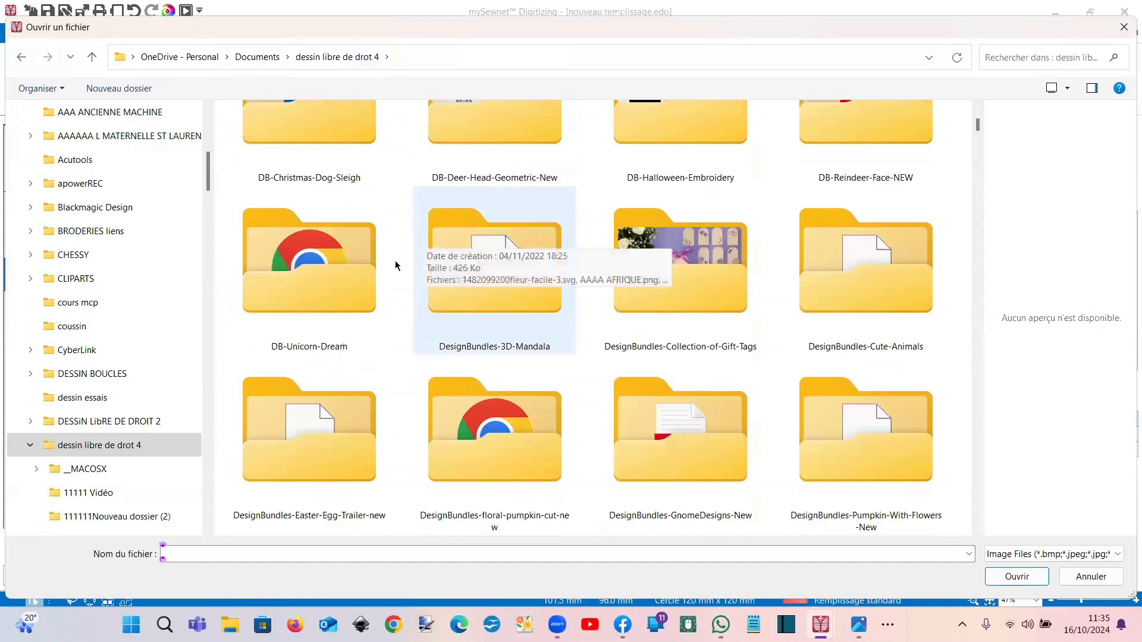
pyautogui.scroll(-3, 340, 293)
pyautogui.scroll(-3, 341, 293)
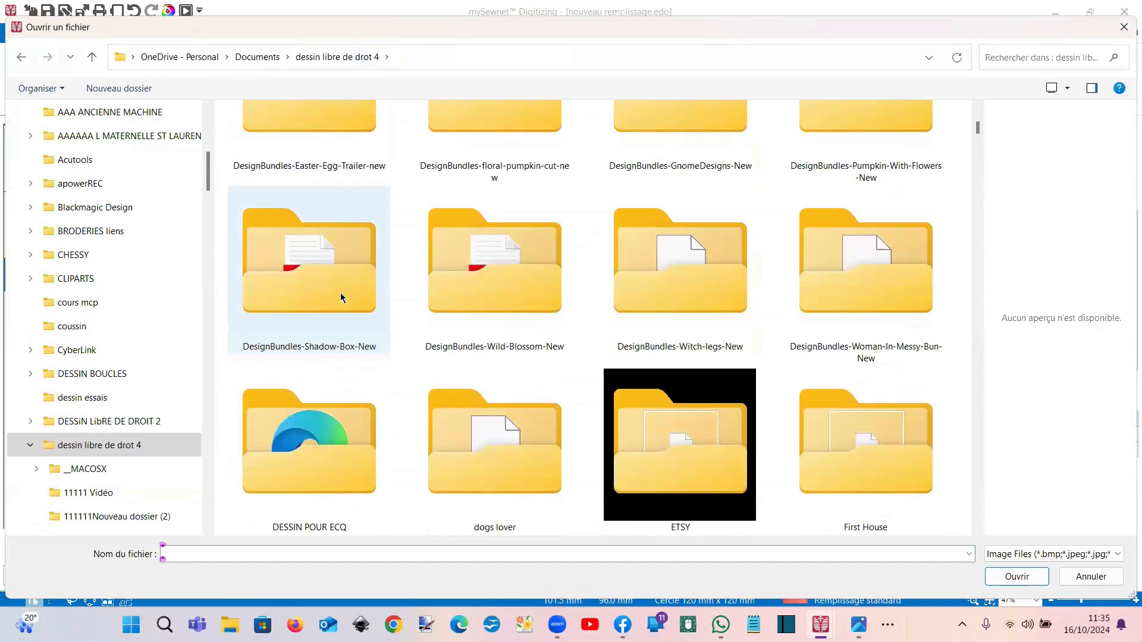
pyautogui.click(314, 419)
pyautogui.press('Return')
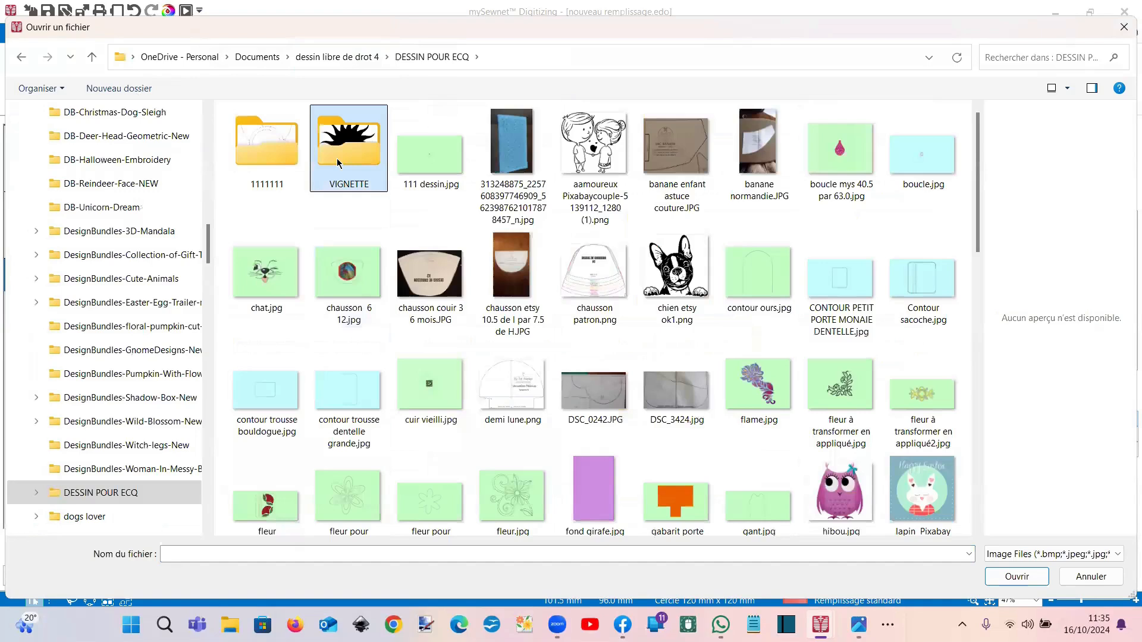
pyautogui.doubleClick(337, 159)
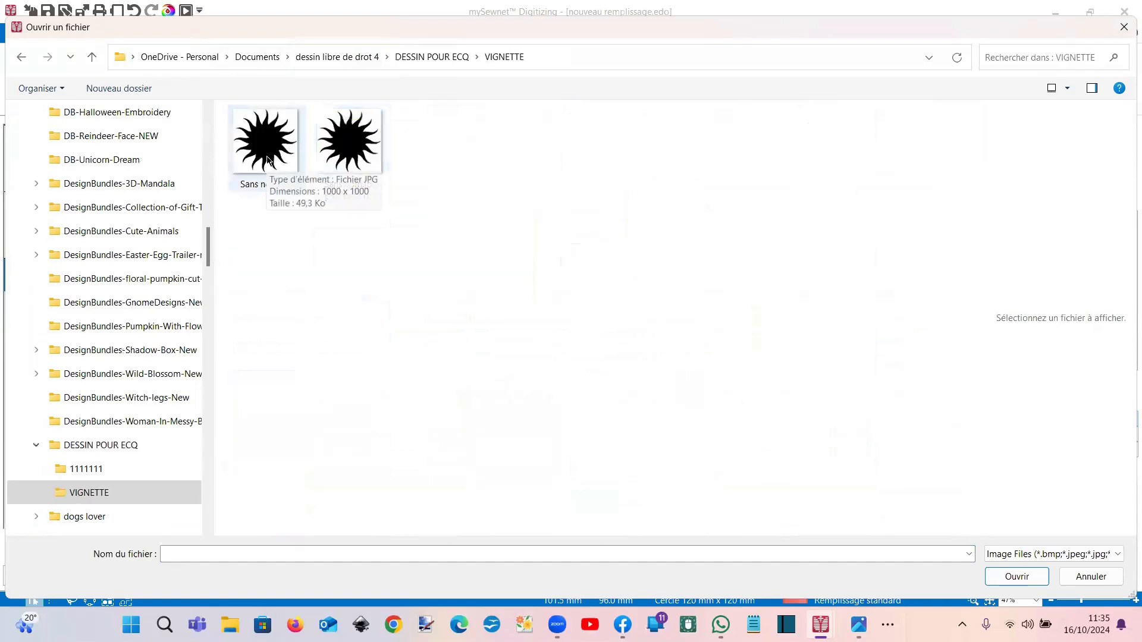
pyautogui.click(250, 131)
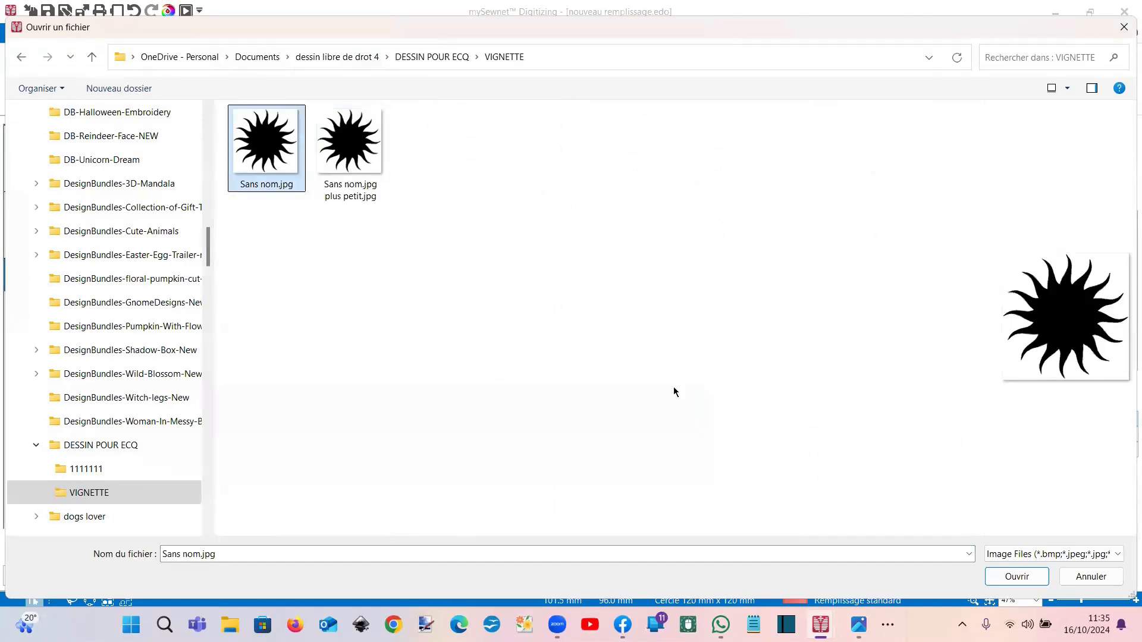
pyautogui.click(997, 577)
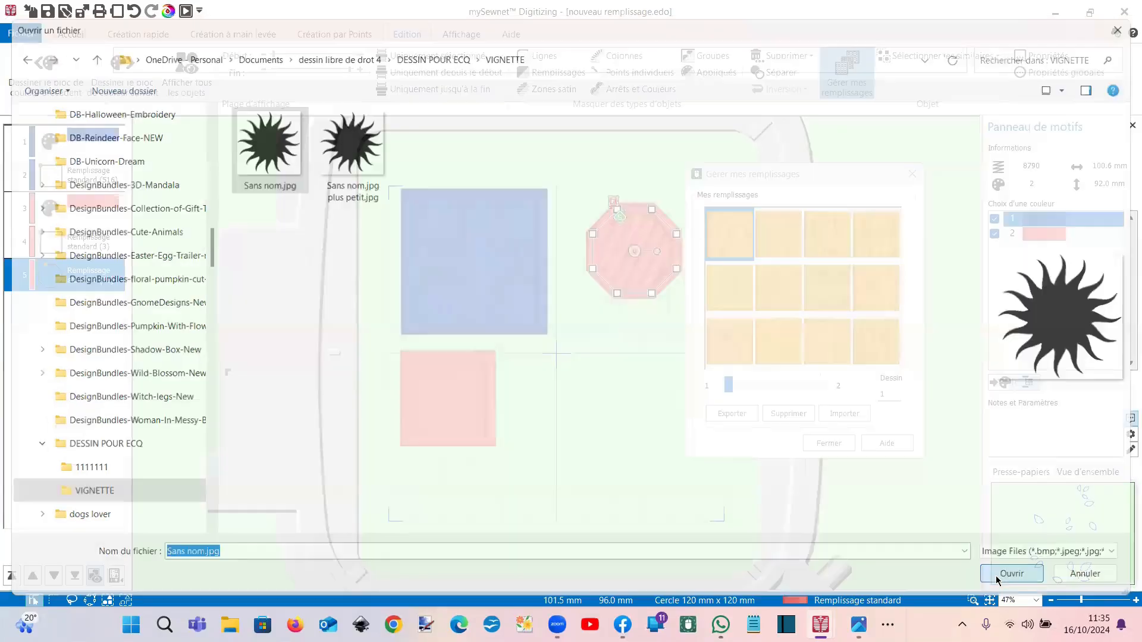
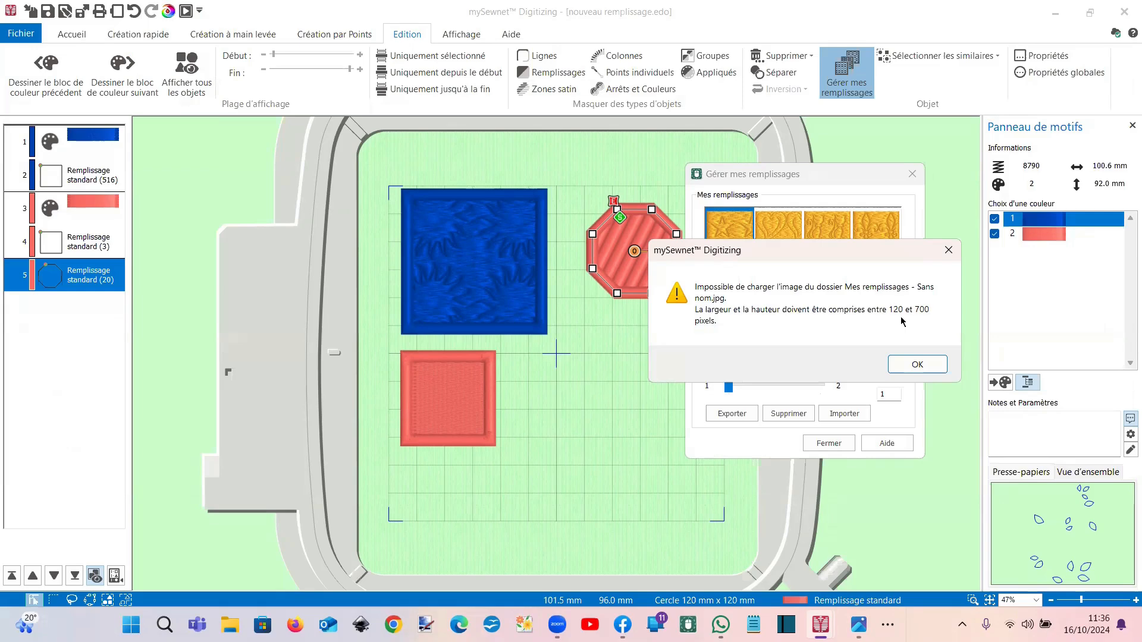
# Step: Dismiss the size error and import 'Sans nom.jpg plus petit.jpg' as custom fill 17
pyautogui.click(948, 250)
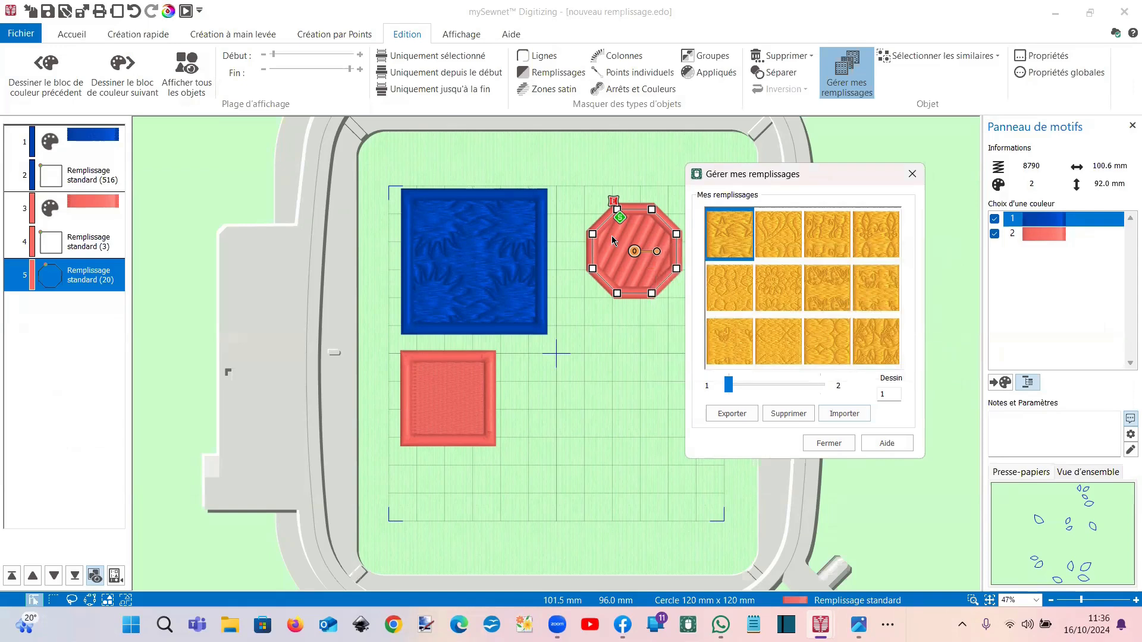
pyautogui.click(844, 415)
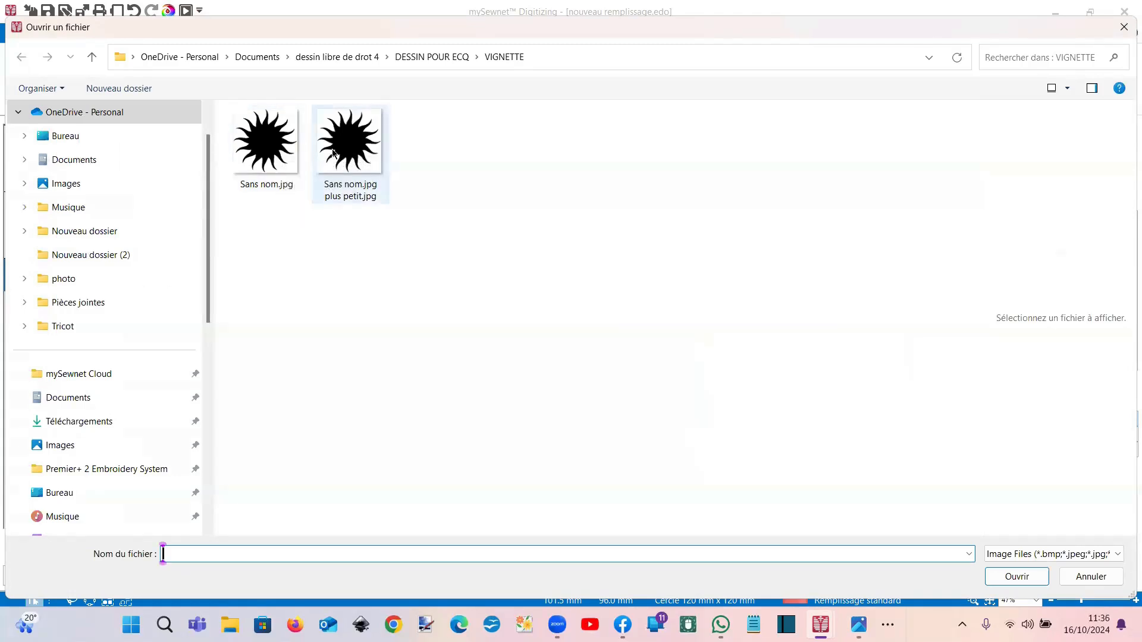
pyautogui.click(333, 153)
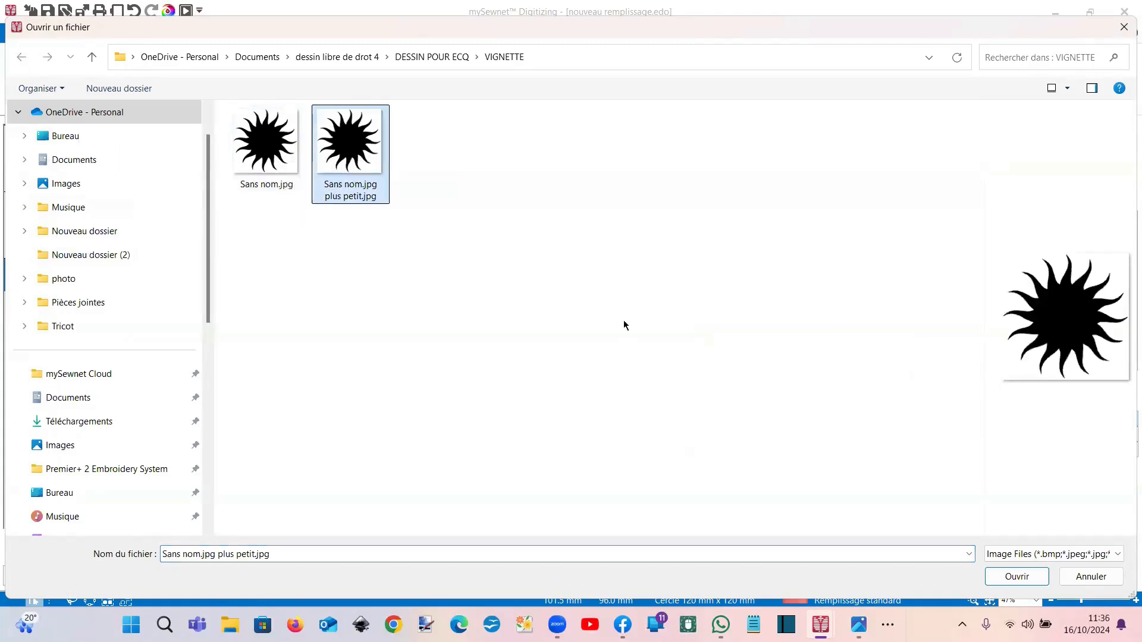
pyautogui.click(1038, 577)
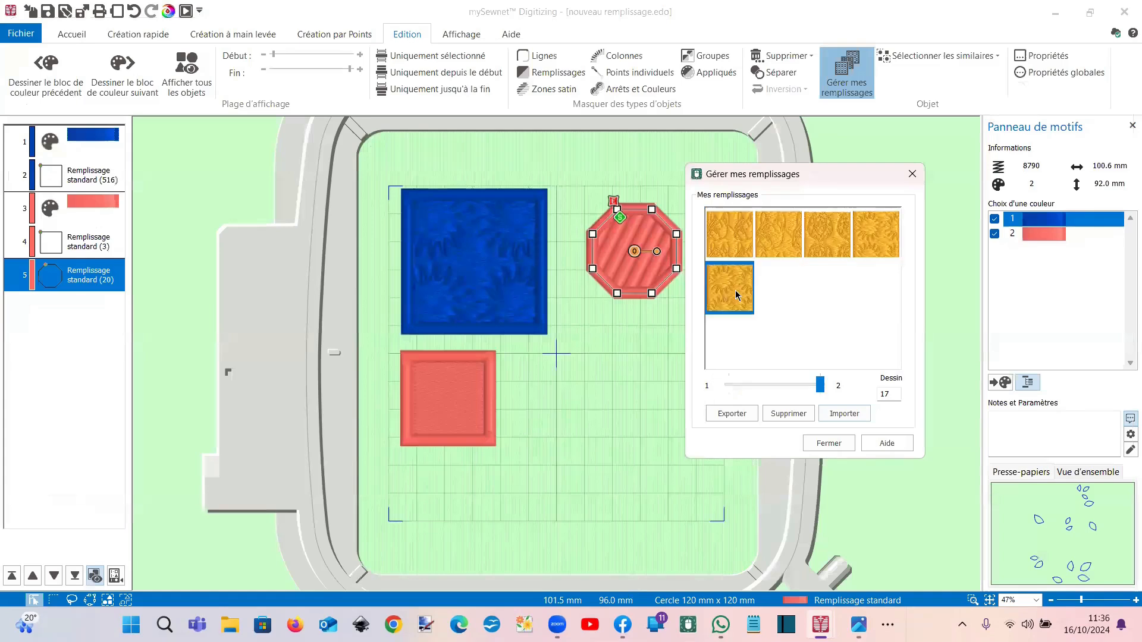
pyautogui.click(828, 444)
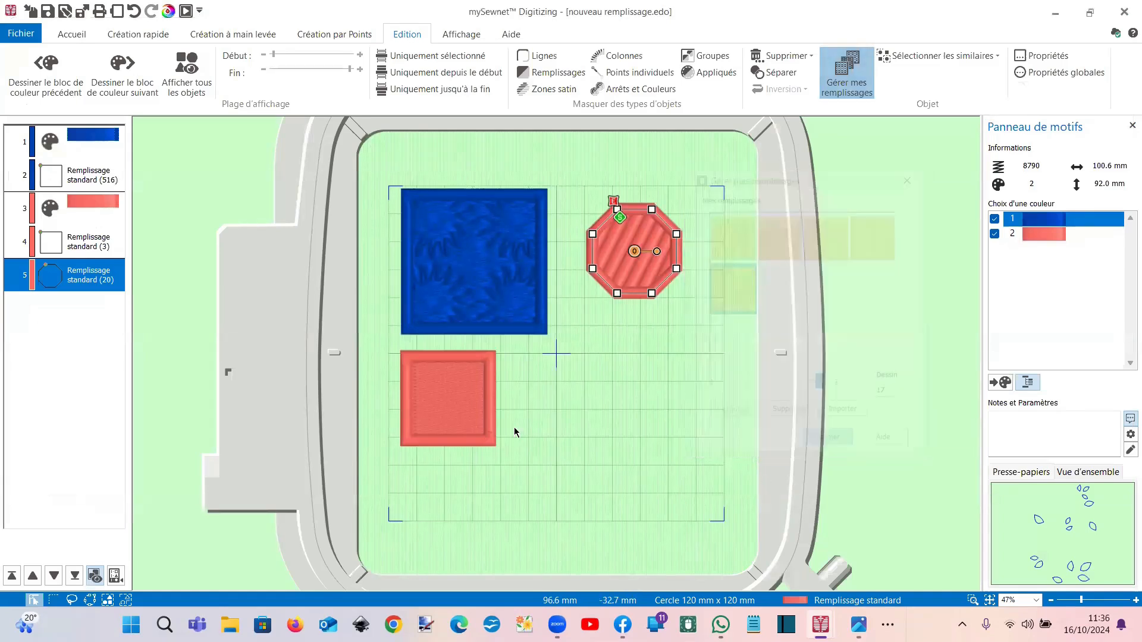
pyautogui.doubleClick(616, 276)
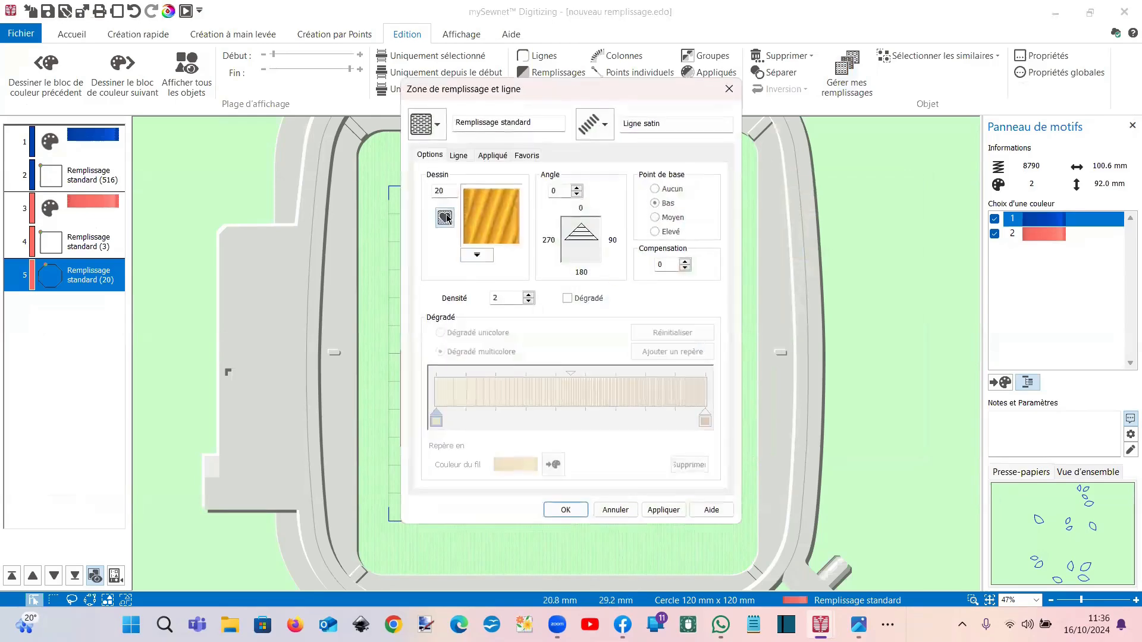
# Step: Fill the octagon with the newly imported motif pattern 517
pyautogui.click(445, 218)
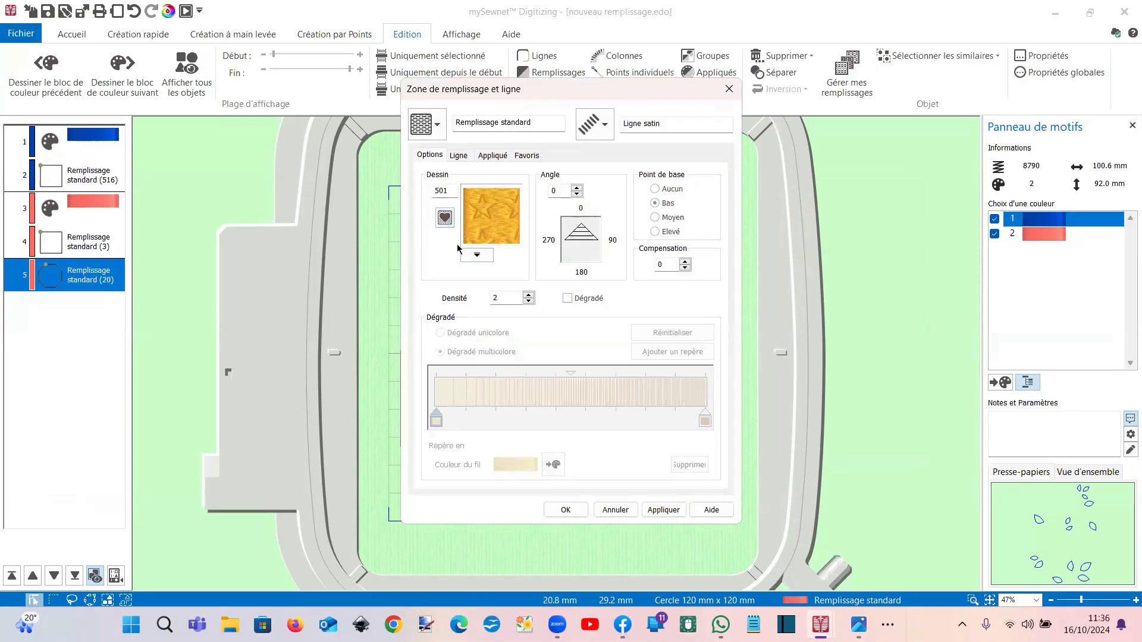
pyautogui.click(477, 257)
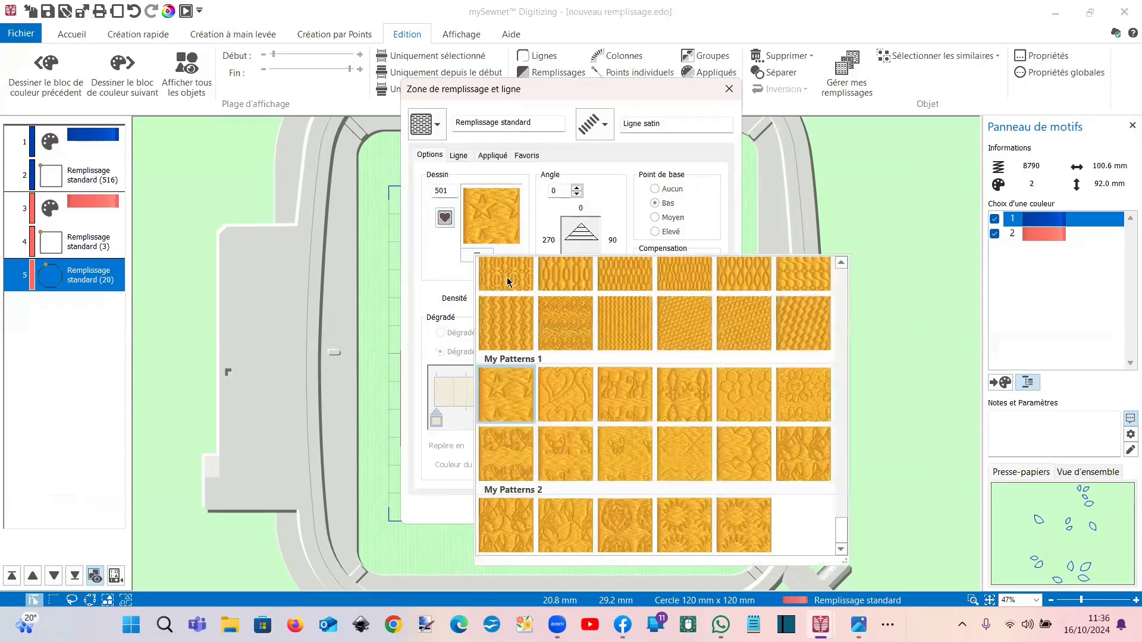
pyautogui.click(742, 529)
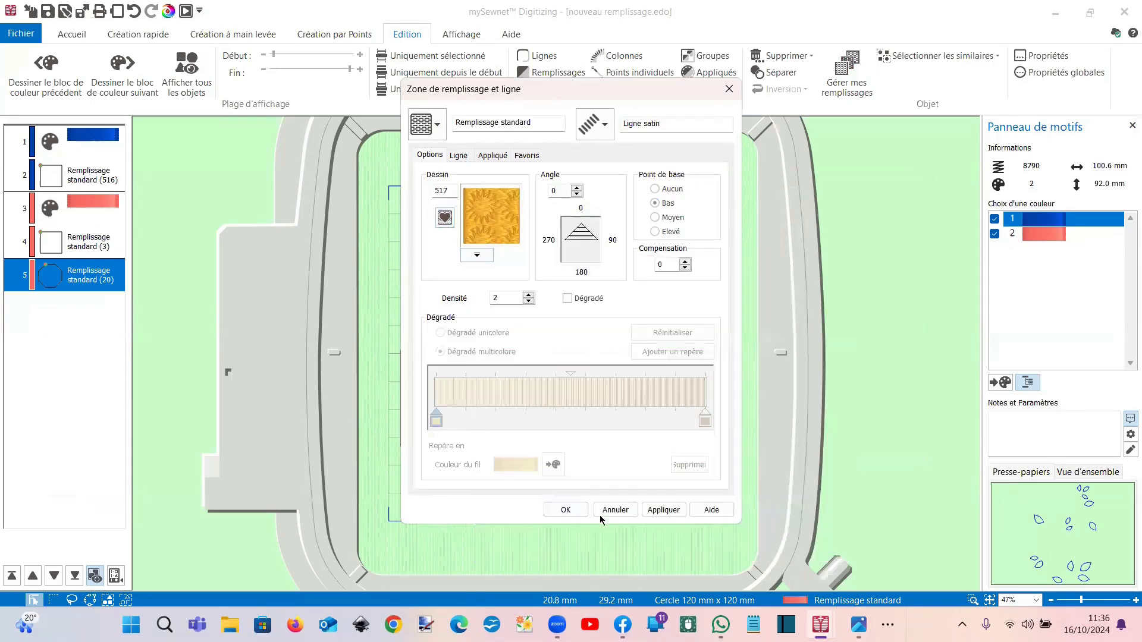
pyautogui.click(565, 510)
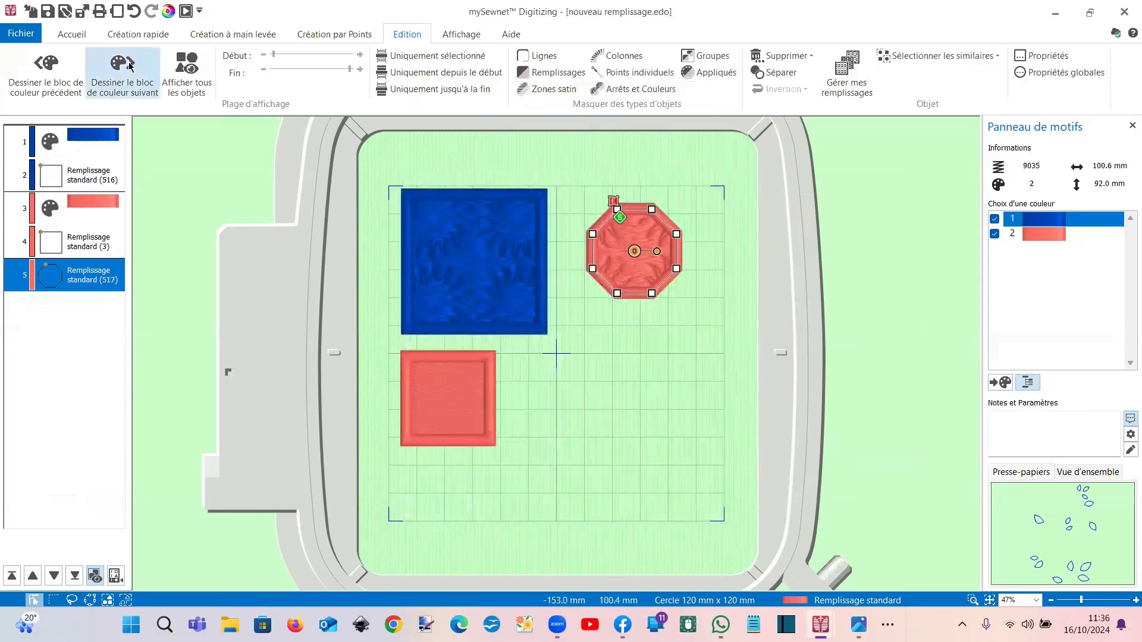
# Step: Enlarge the octagon with box selection until it overlaps both squares (118.8 × 110.7 mm)
pyautogui.click(138, 36)
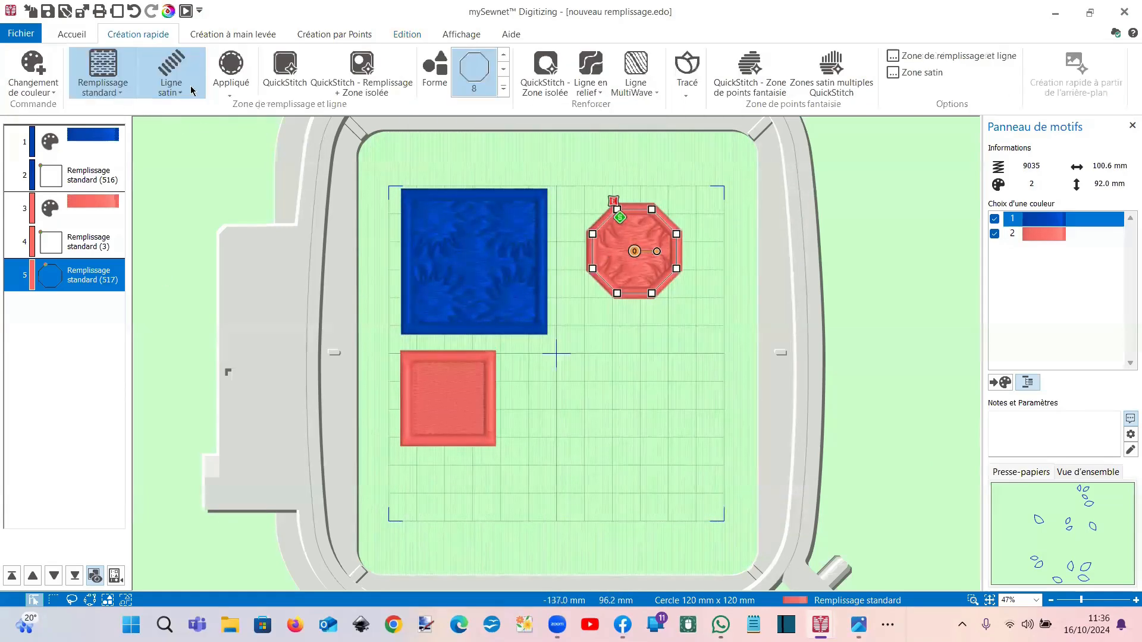
pyautogui.click(86, 37)
pyautogui.click(167, 57)
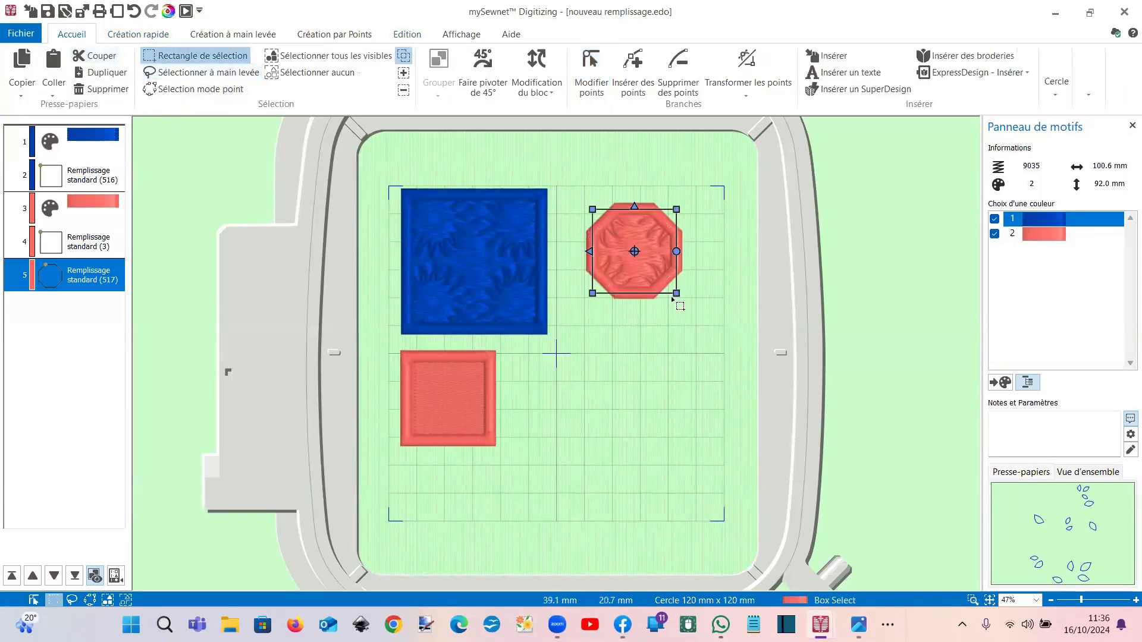
pyautogui.moveTo(680, 297); pyautogui.dragTo(754, 370)
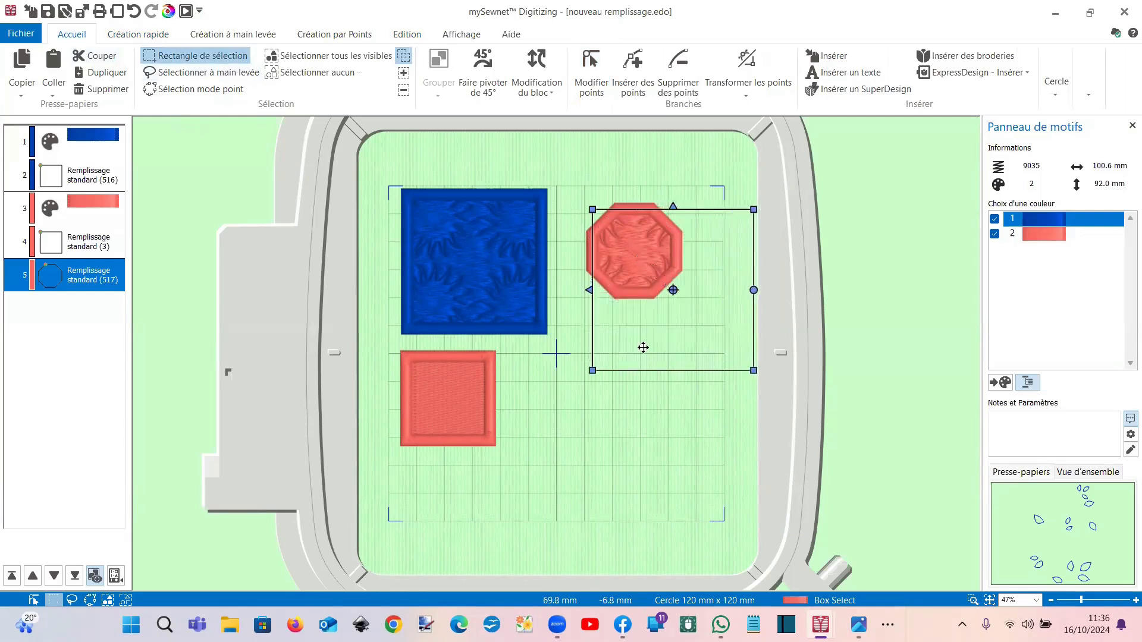
pyautogui.moveTo(591, 370); pyautogui.dragTo(507, 454)
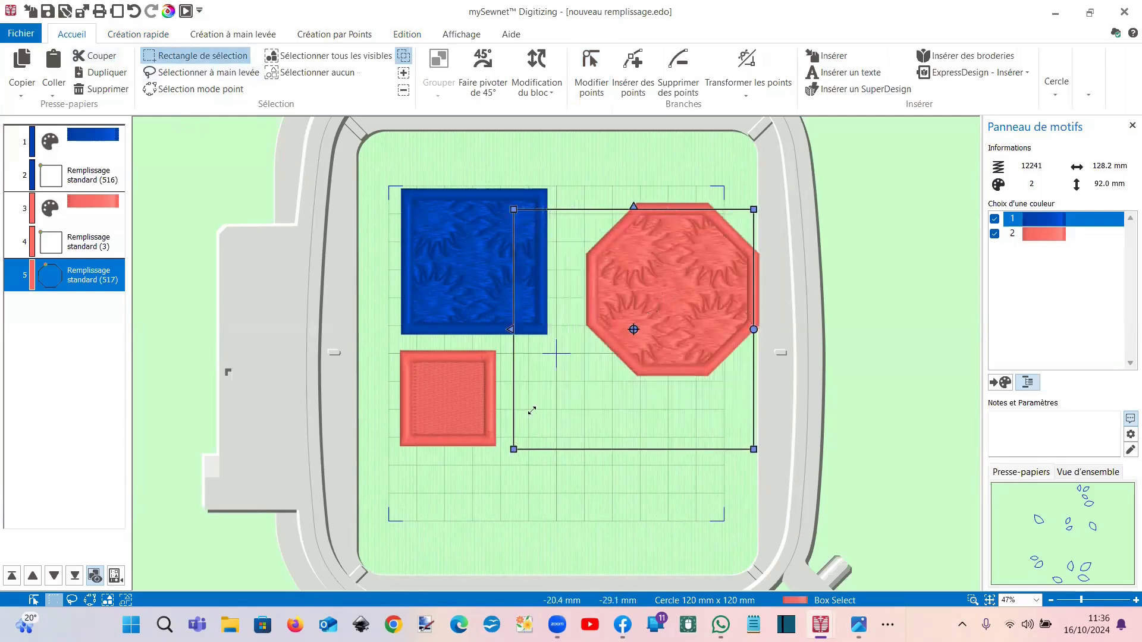
pyautogui.moveTo(581, 355); pyautogui.dragTo(552, 392)
pyautogui.click(642, 230)
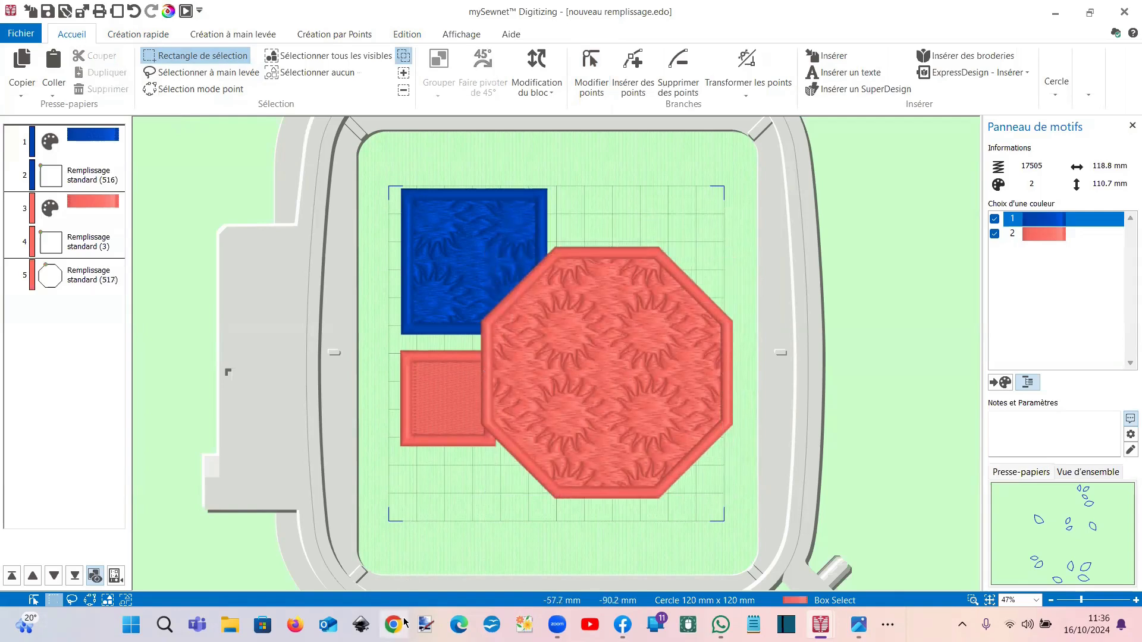
# Step: Switch to lignes.edo and delete the orange satin line
pyautogui.moveTo(821, 624)
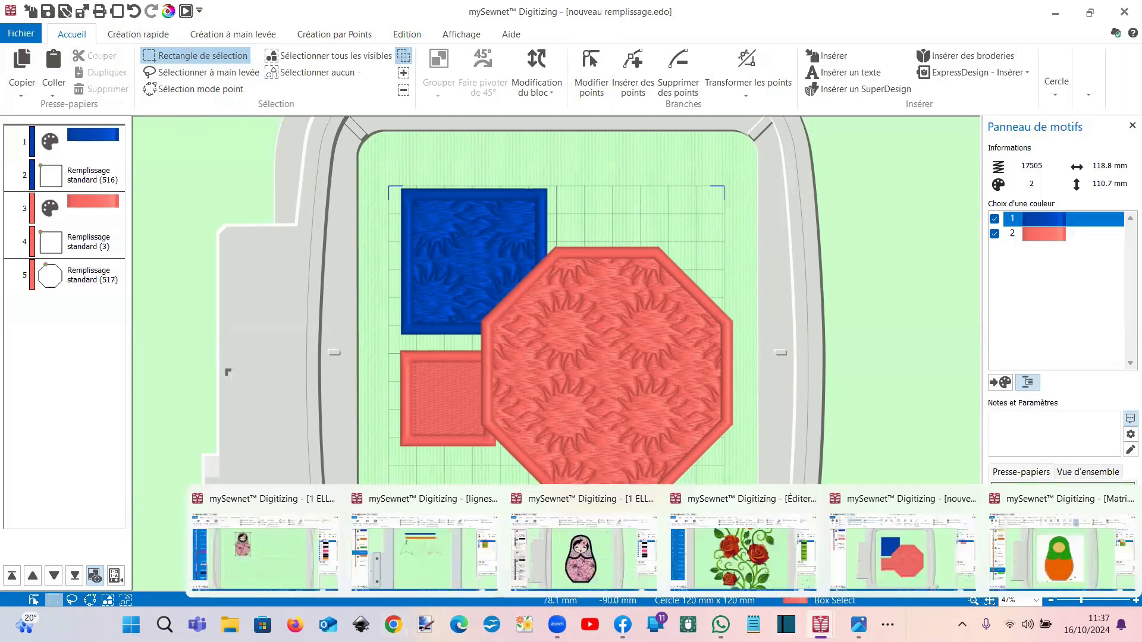
pyautogui.click(438, 559)
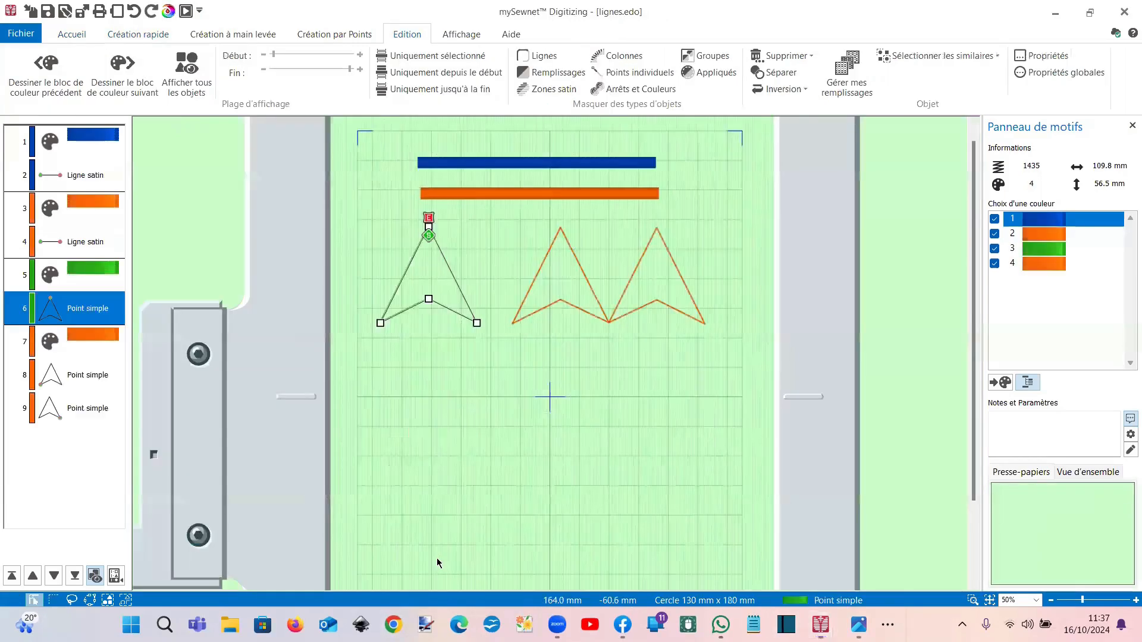
pyautogui.scroll(1, 519, 351)
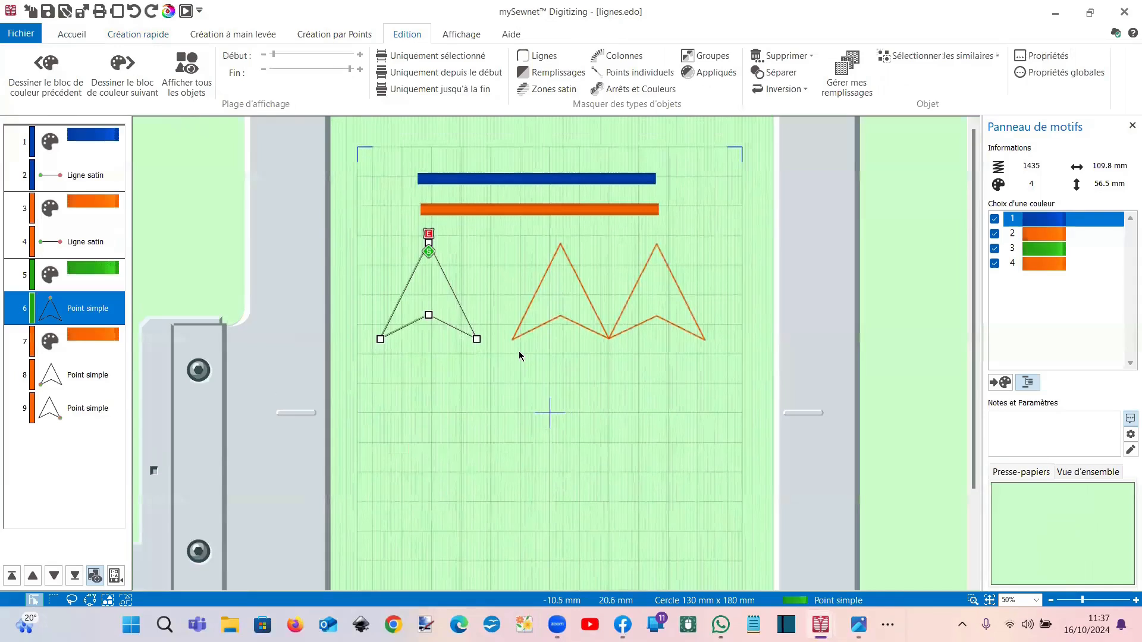
pyautogui.click(470, 182)
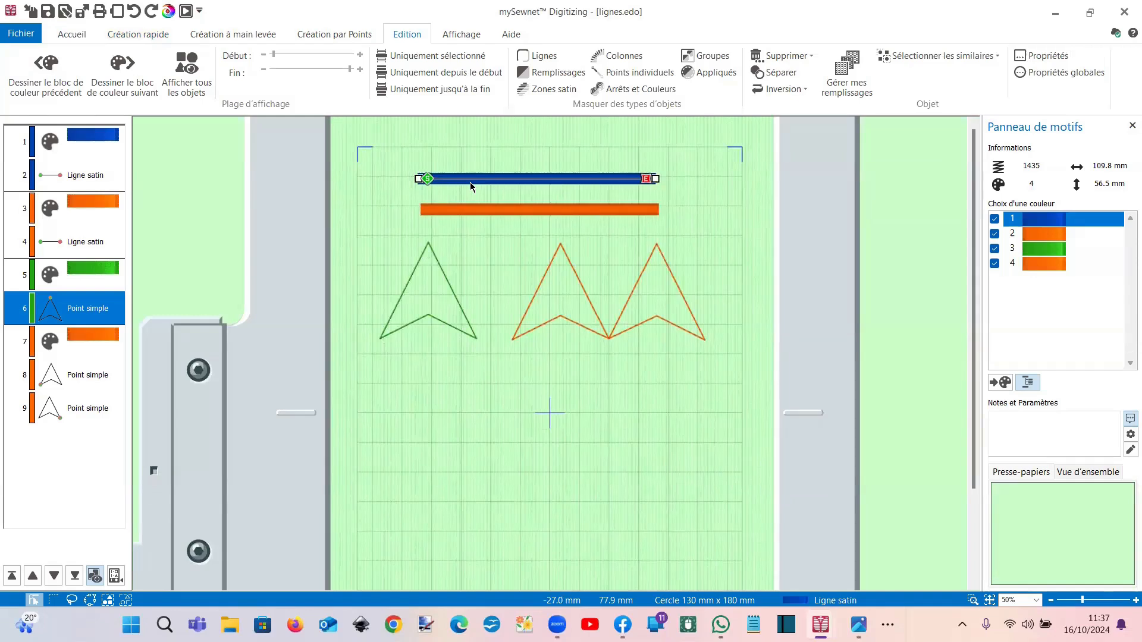
pyautogui.click(466, 181)
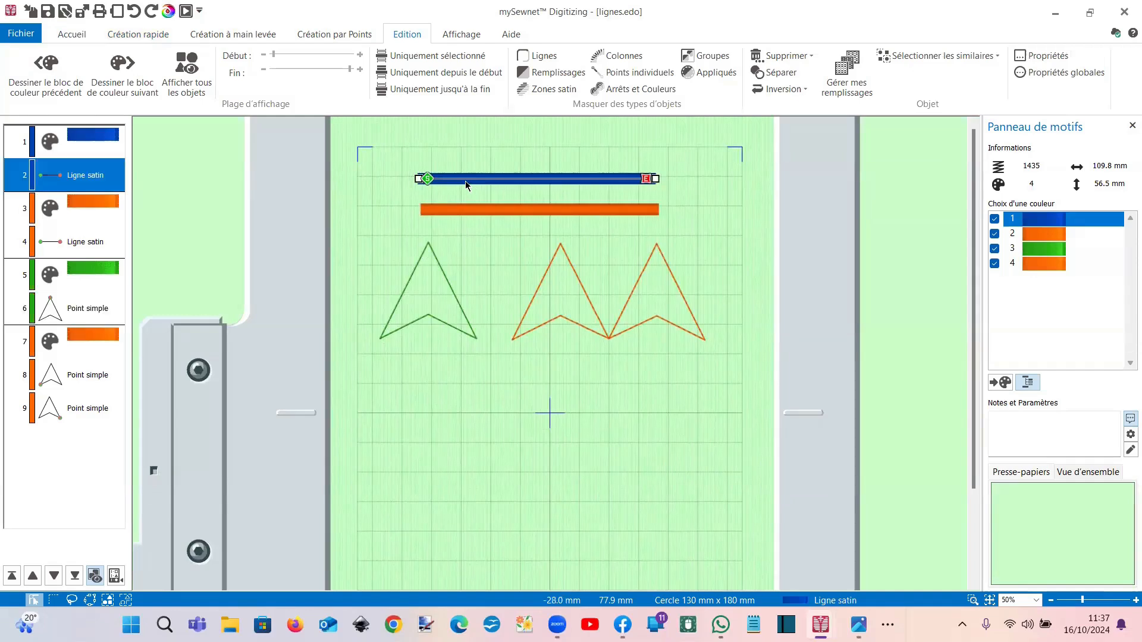
pyautogui.click(470, 210)
pyautogui.press('Delete')
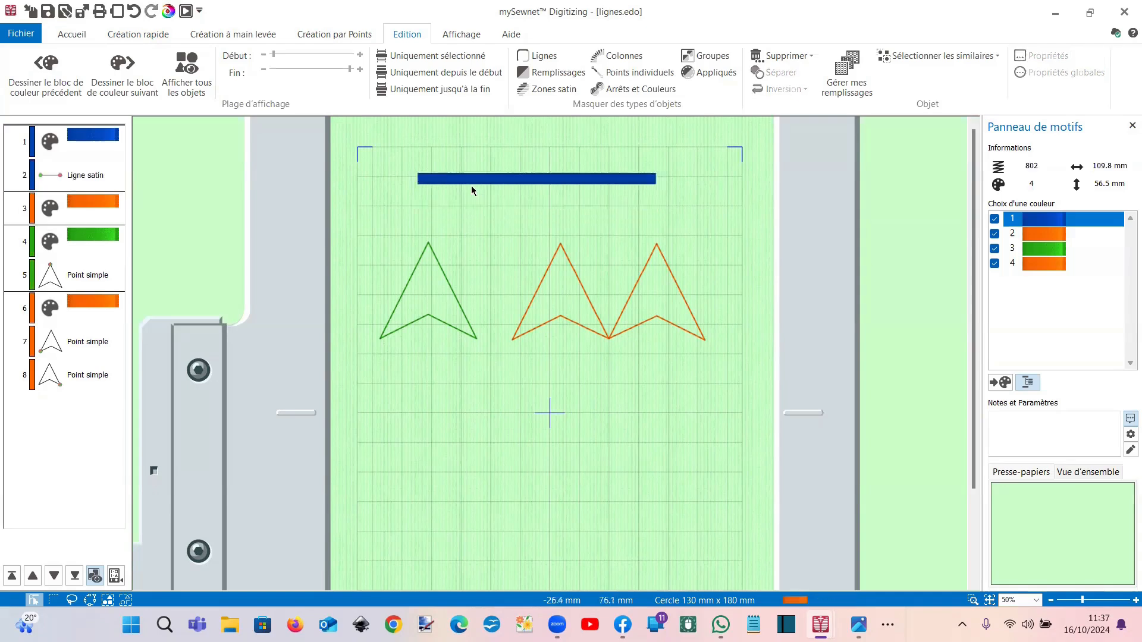
# Step: Duplicate the blue satin line
pyautogui.click(470, 179)
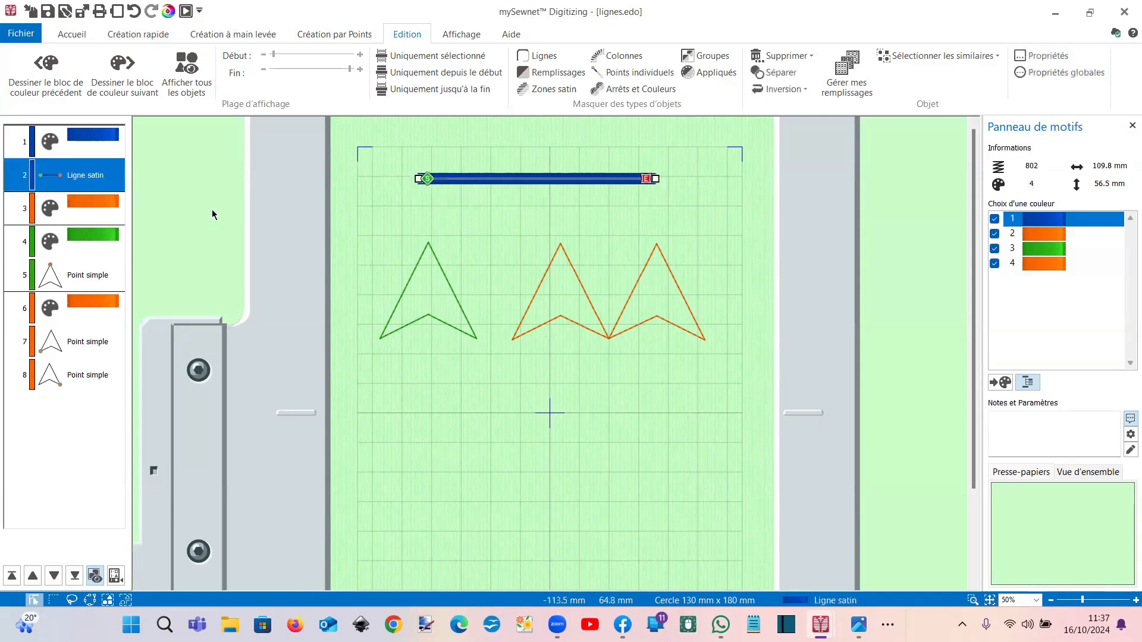
pyautogui.click(72, 34)
pyautogui.click(116, 78)
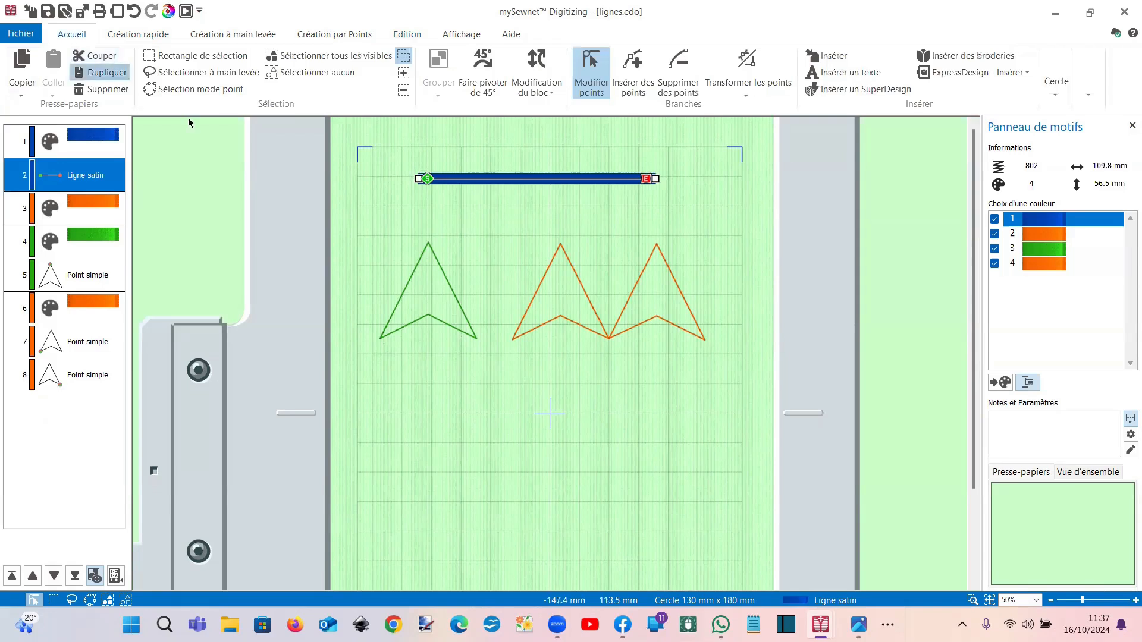
pyautogui.click(167, 55)
# Step: Move the copied line below the original and give it a yellow thread colour
pyautogui.moveTo(453, 182); pyautogui.dragTo(453, 212)
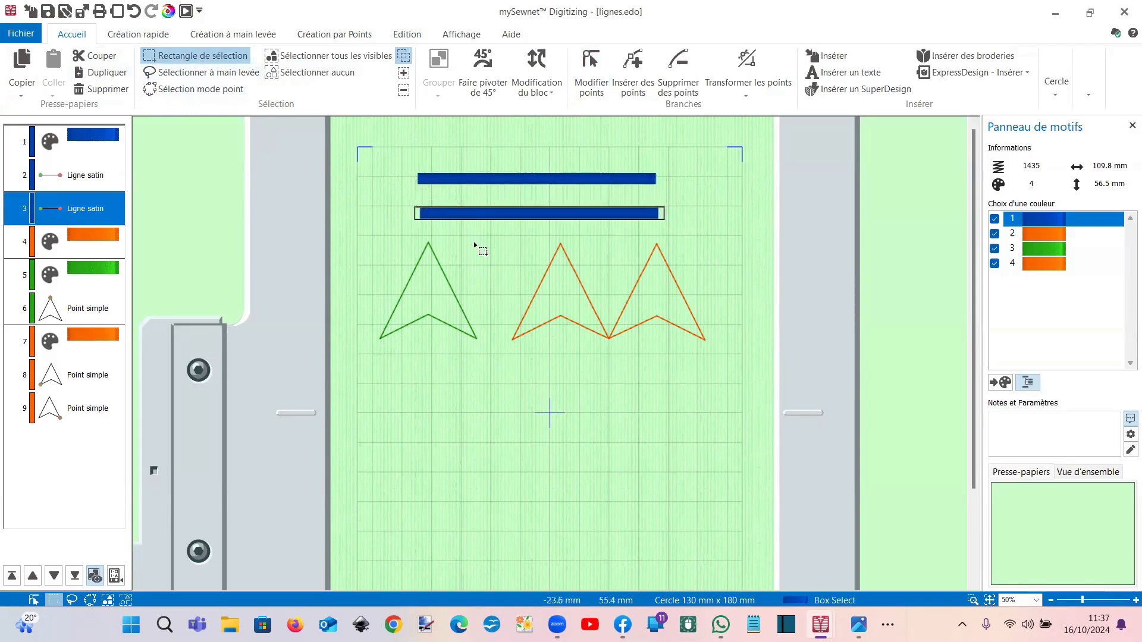
pyautogui.click(76, 188)
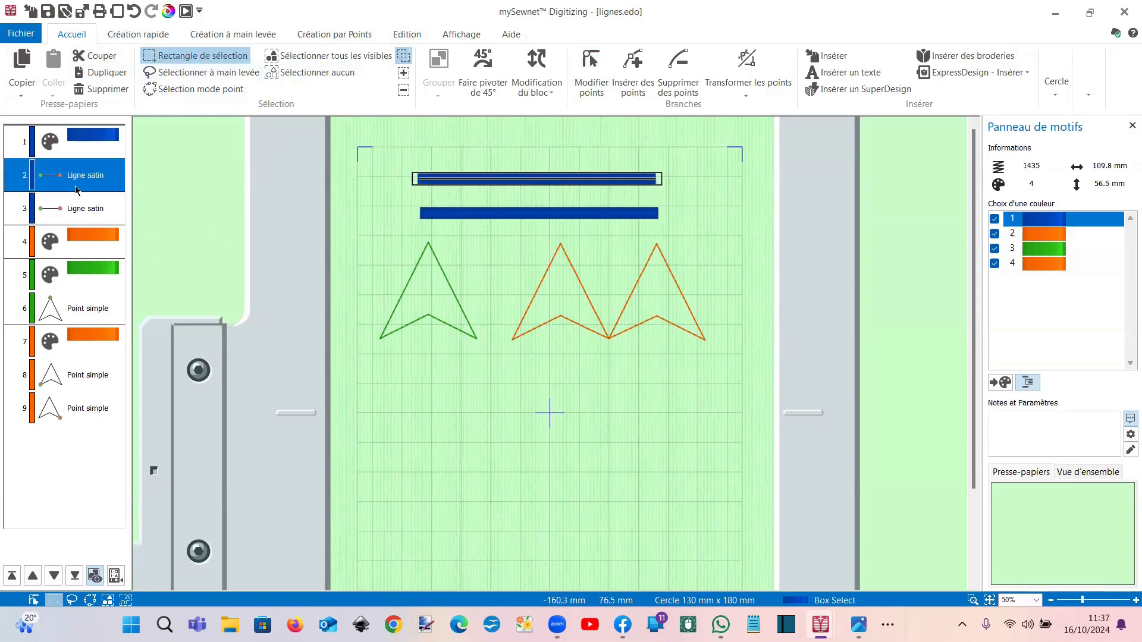
pyautogui.rightClick(75, 187)
pyautogui.click(126, 353)
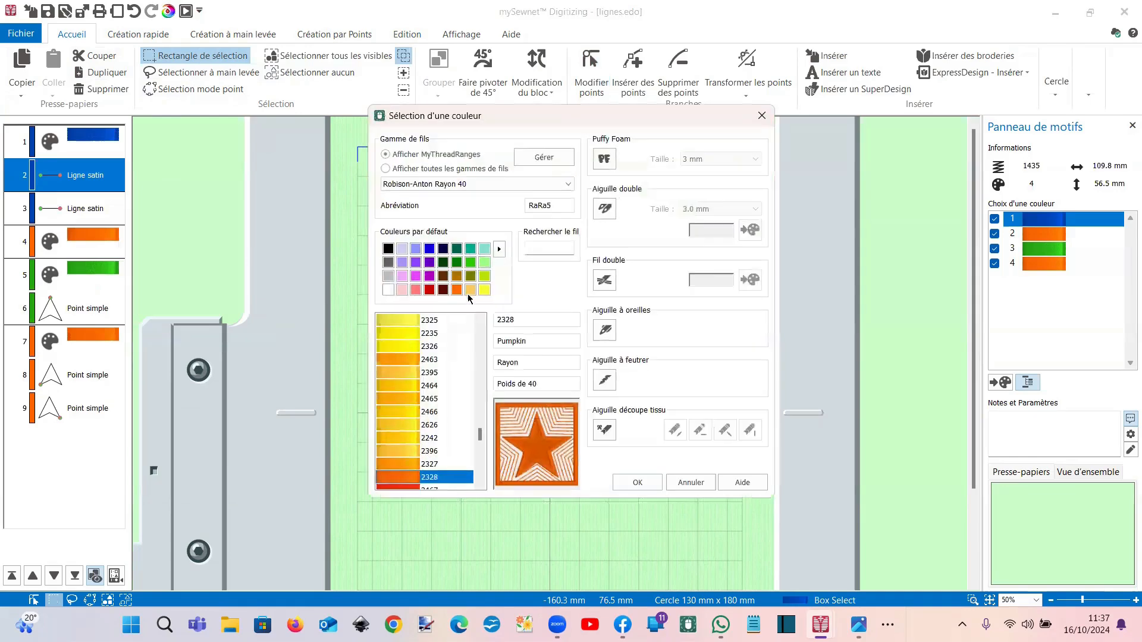
pyautogui.doubleClick(485, 290)
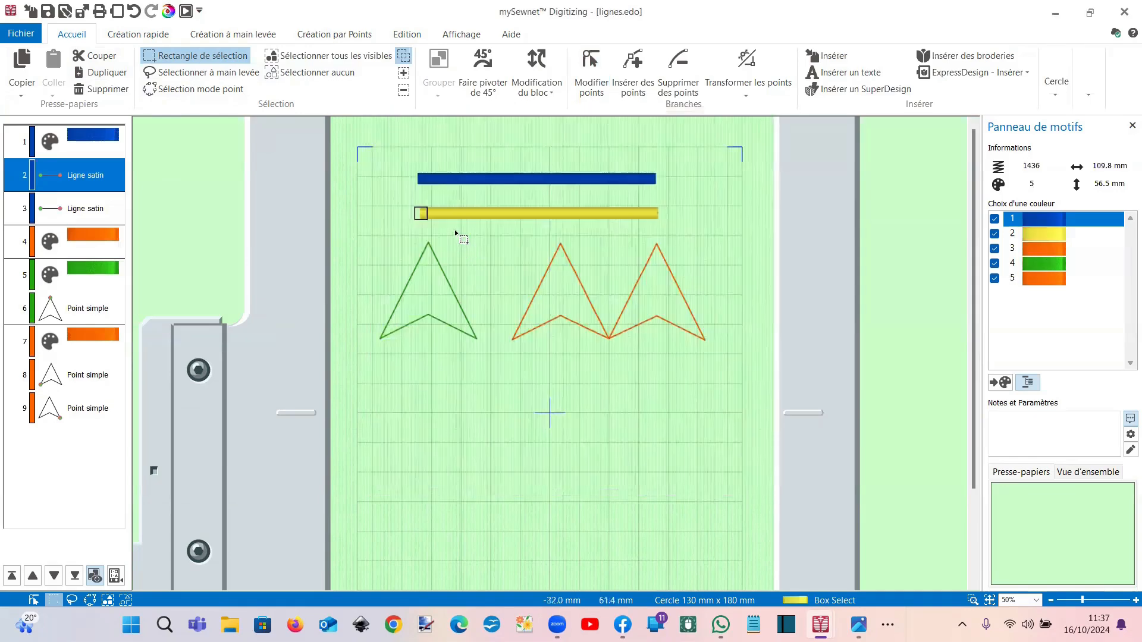
# Step: Change both the blue and yellow lines from Ligne satin to Point simple
pyautogui.click(77, 178)
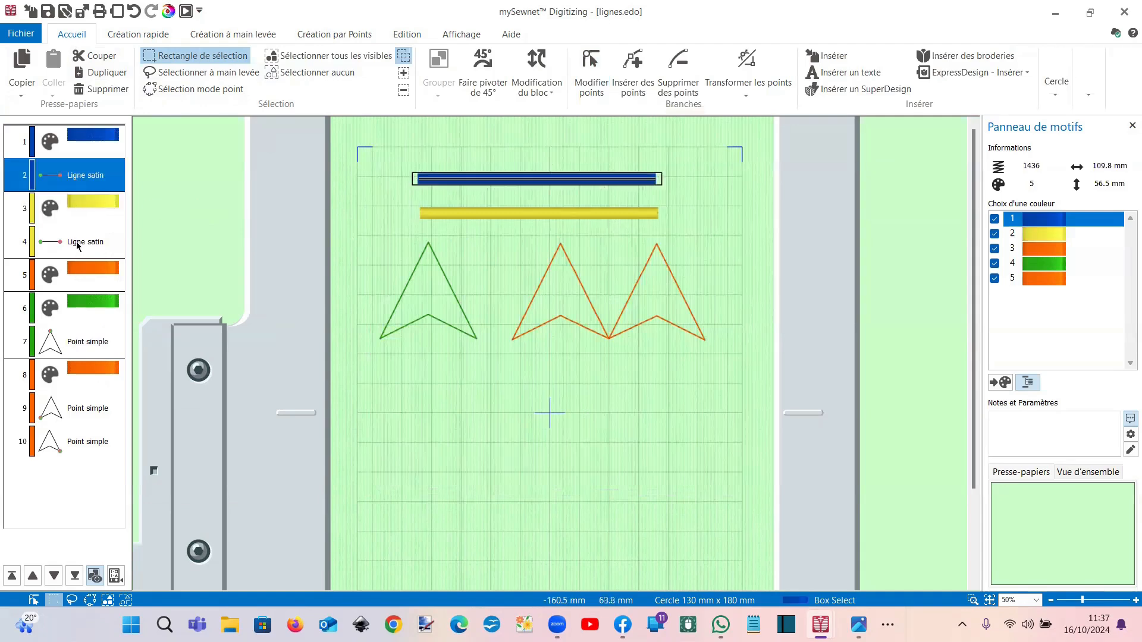
pyautogui.keyDown('ctrl'); pyautogui.click(80, 253); pyautogui.keyUp('ctrl')
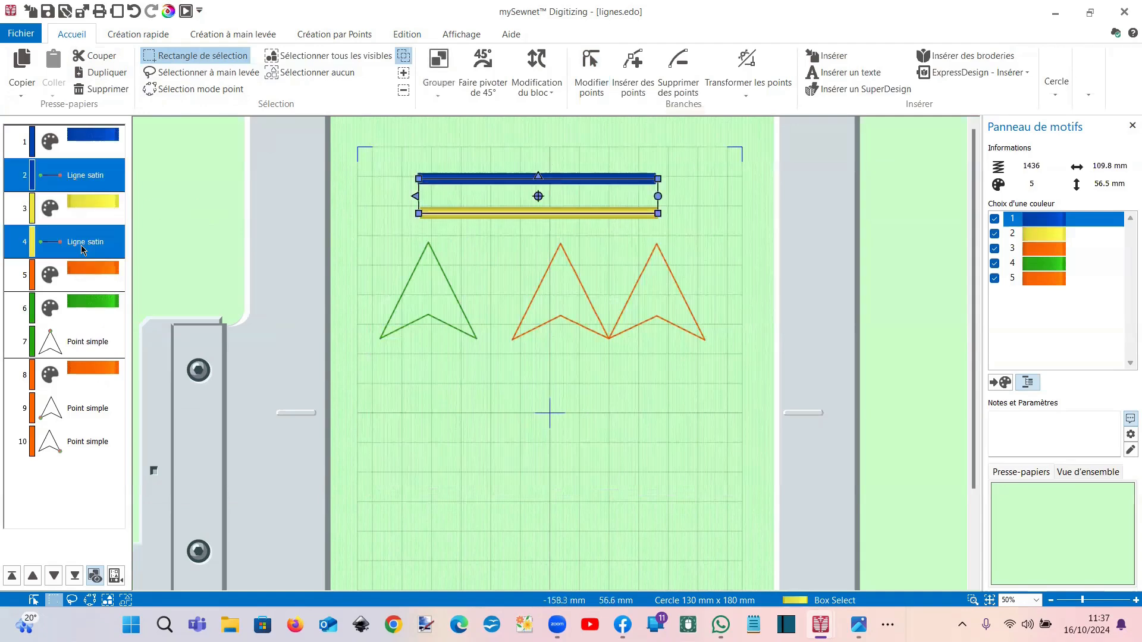
pyautogui.rightClick(81, 247)
pyautogui.click(123, 447)
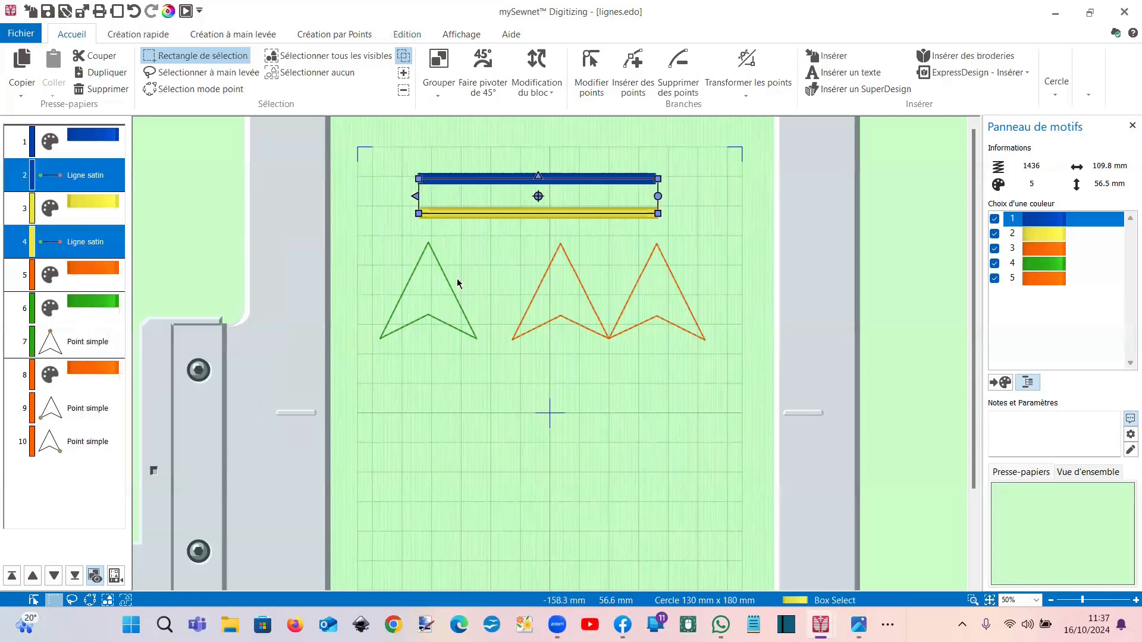
pyautogui.click(605, 180)
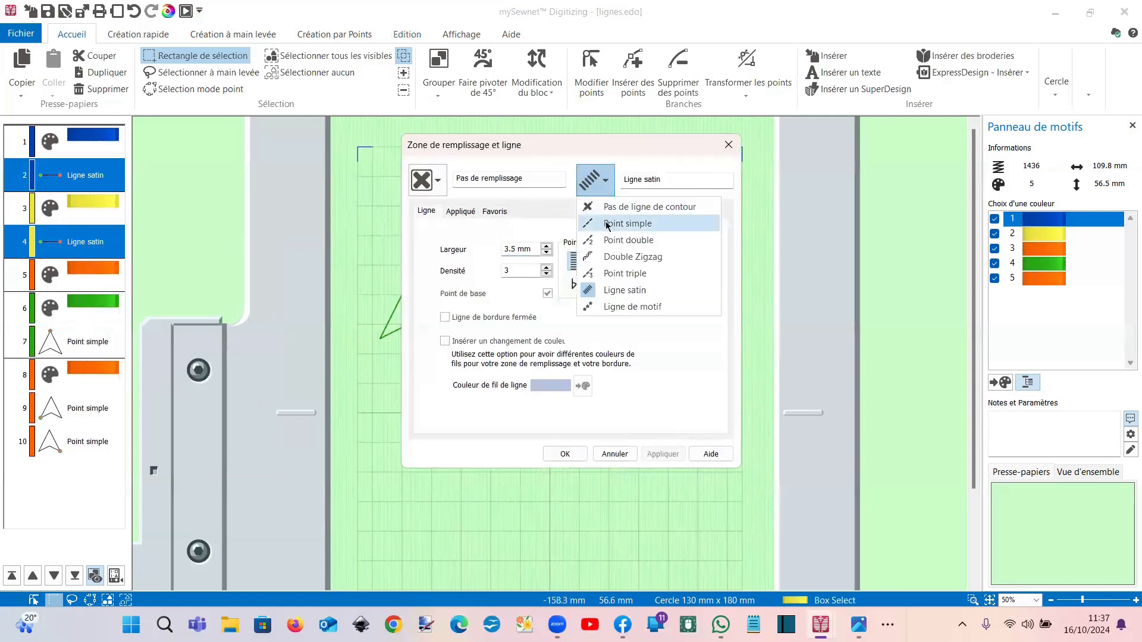
pyautogui.click(613, 226)
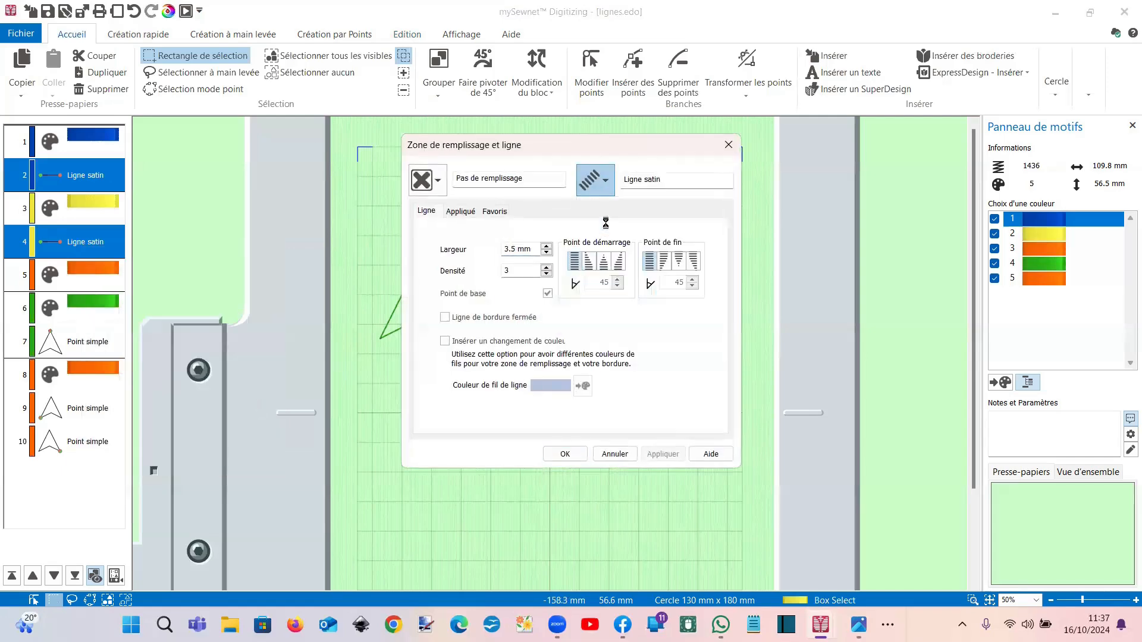
pyautogui.click(582, 453)
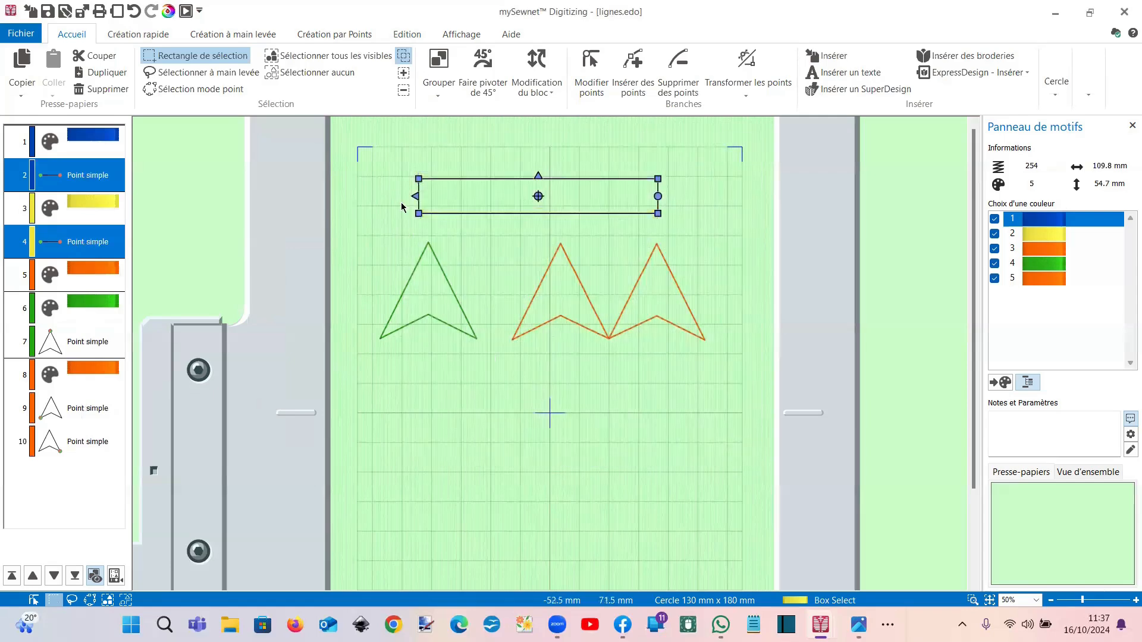
pyautogui.rightClick(397, 204)
# Step: Move the yellow line's start point from its left end to its right end
pyautogui.click(449, 180)
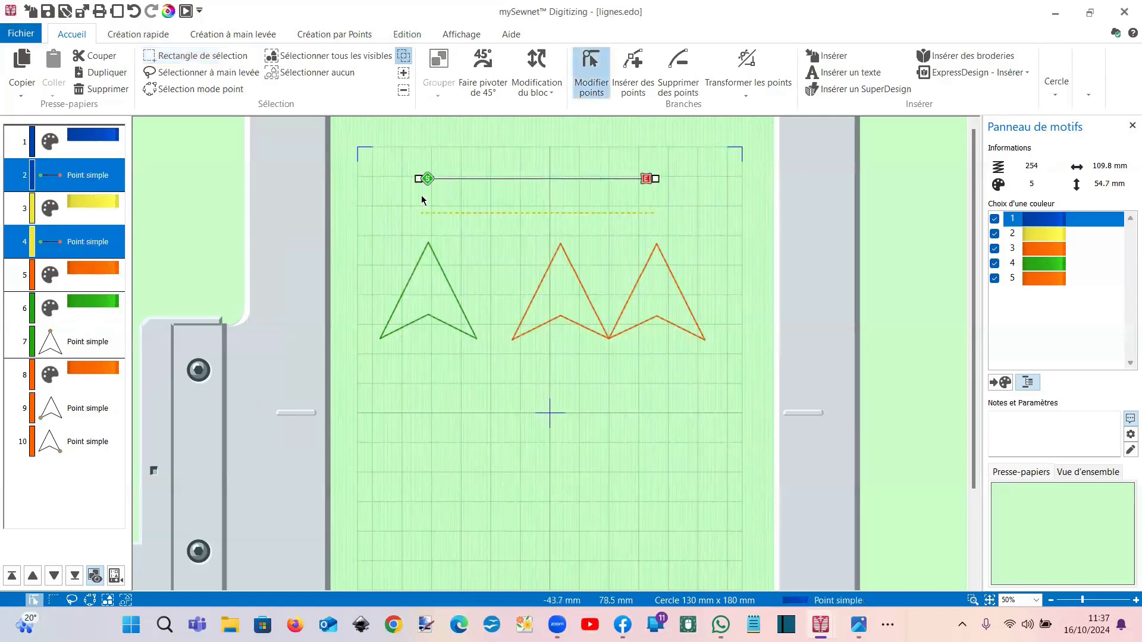
pyautogui.click(428, 214)
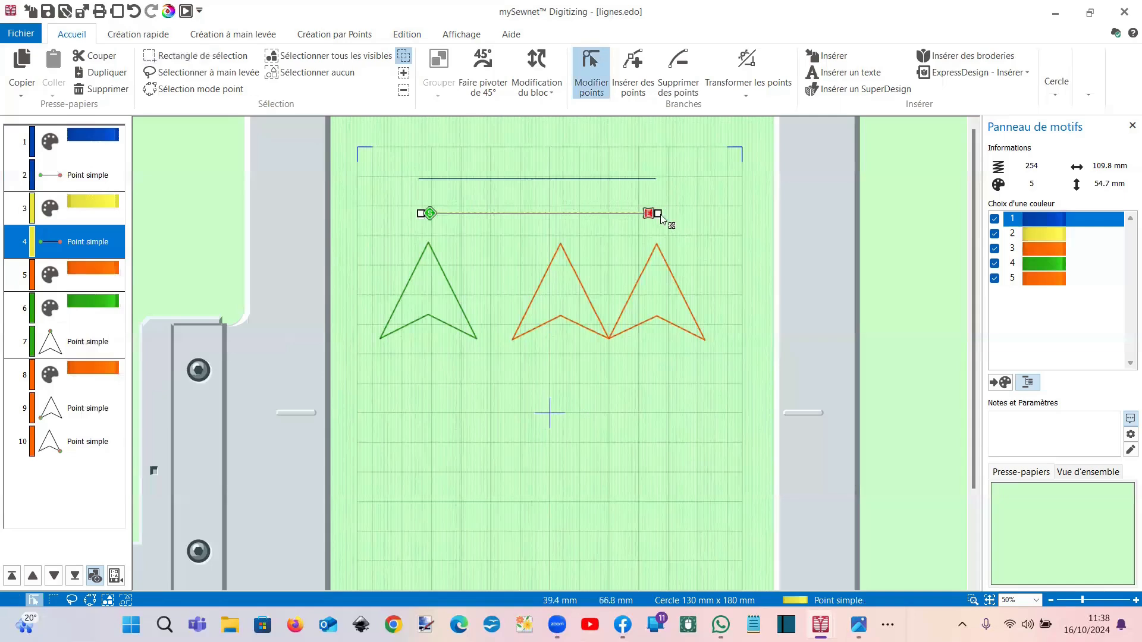
pyautogui.click(464, 215)
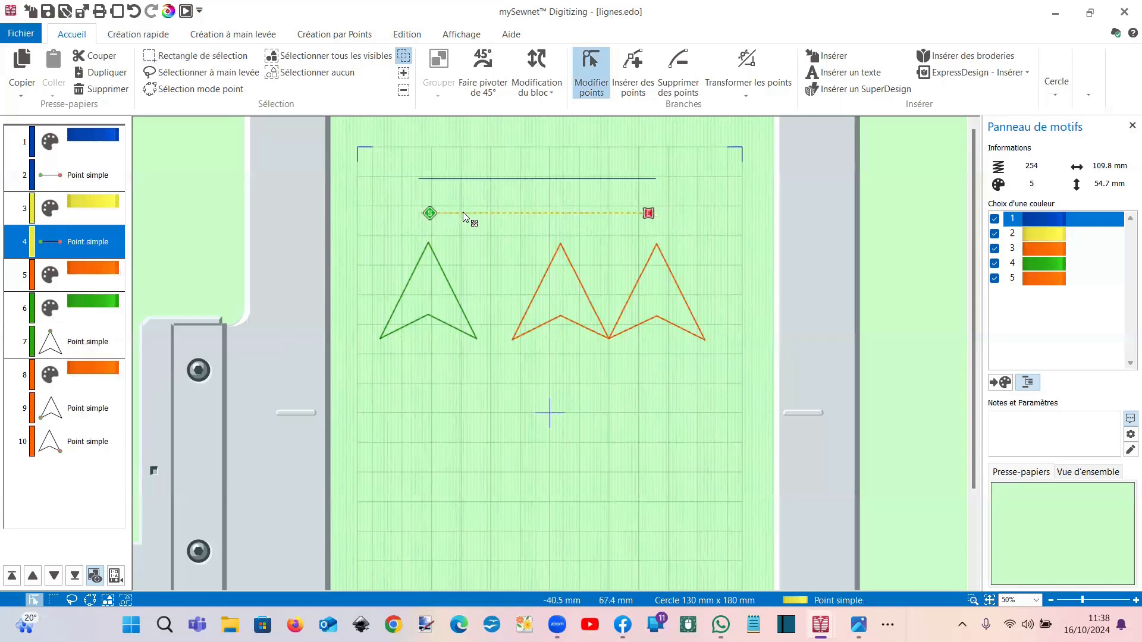
pyautogui.moveTo(463, 212)
pyautogui.mouseDown()
pyautogui.moveTo(629, 205)
pyautogui.moveTo(562, 224)
pyautogui.moveTo(432, 224)
pyautogui.mouseUp()
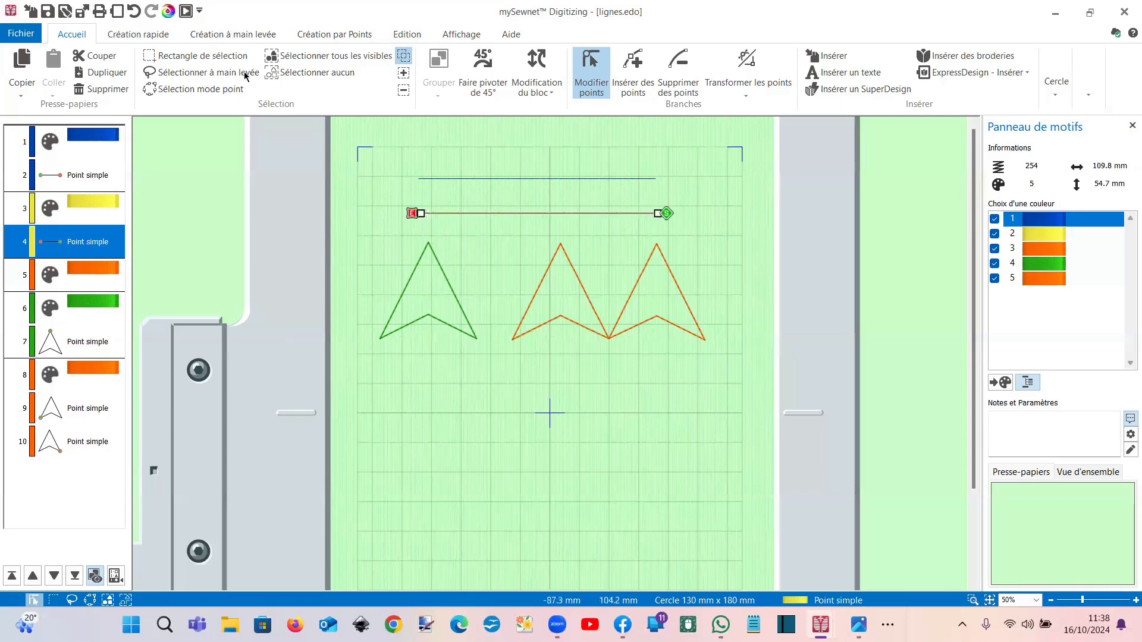
pyautogui.click(187, 15)
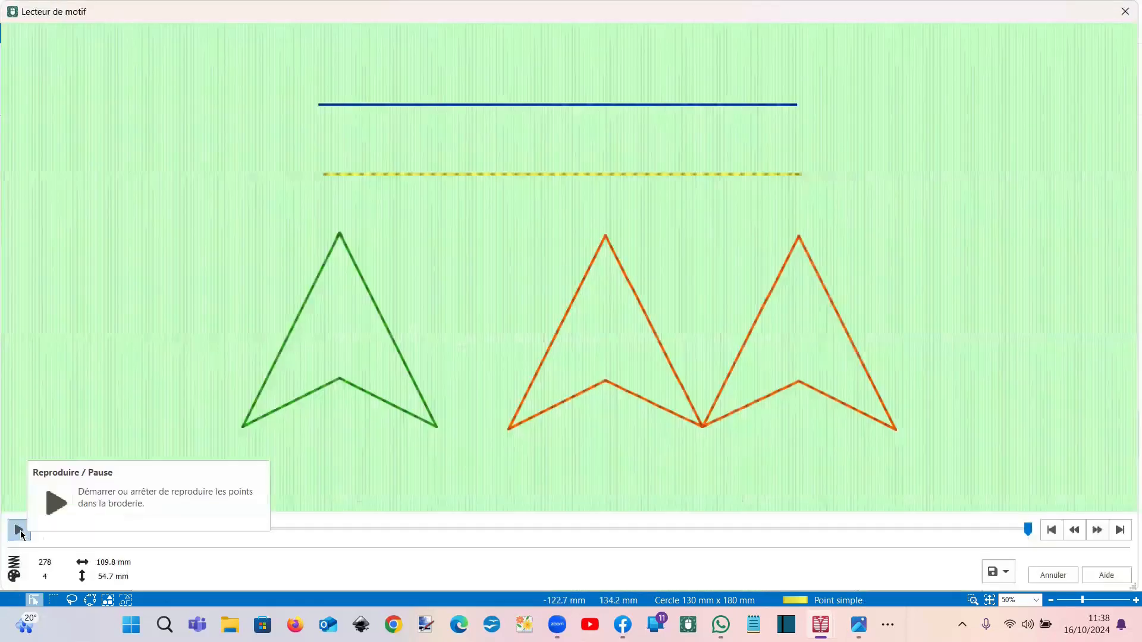
# Step: Replay the stitch-out in Lecteur de motif to check the order of the lines
pyautogui.click(20, 530)
pyautogui.moveTo(49, 531); pyautogui.dragTo(253, 536)
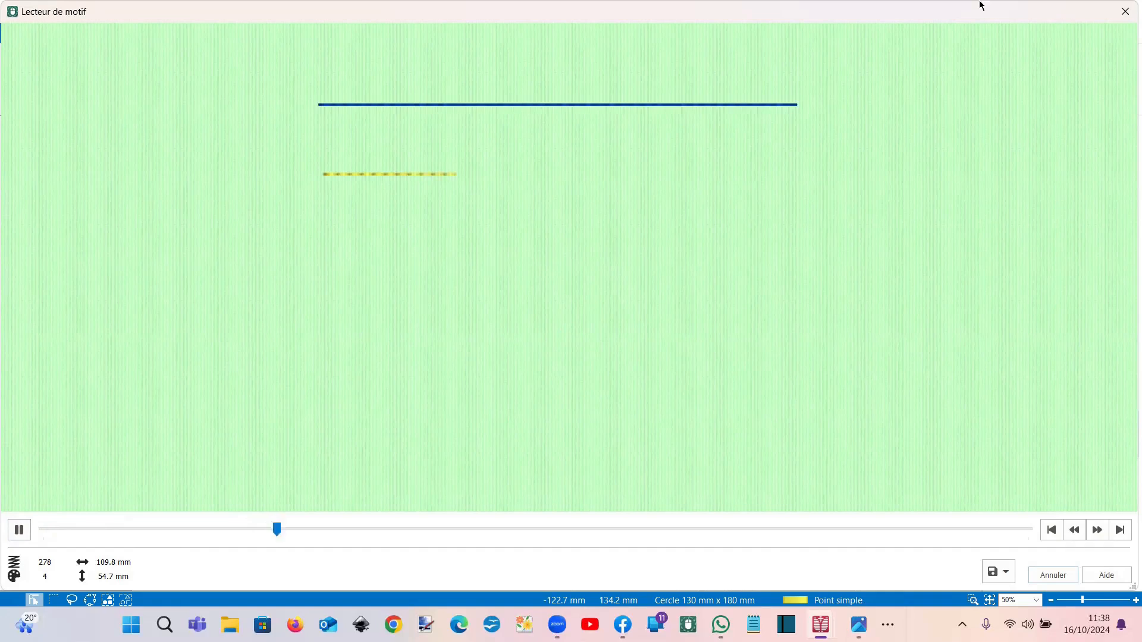
pyautogui.click(1125, 12)
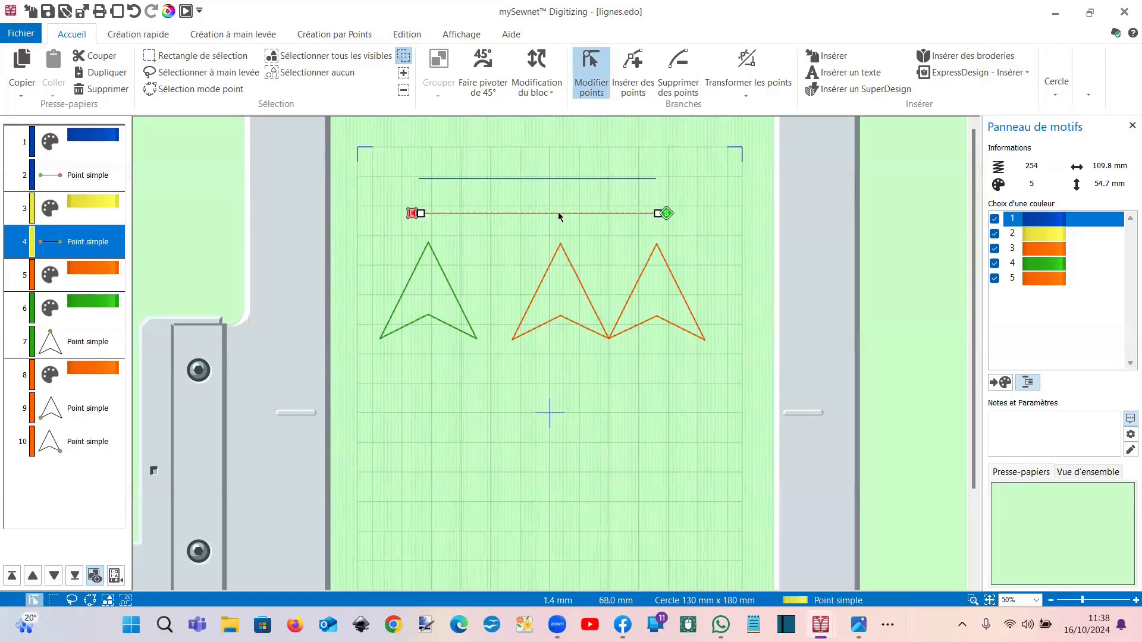
pyautogui.click(407, 34)
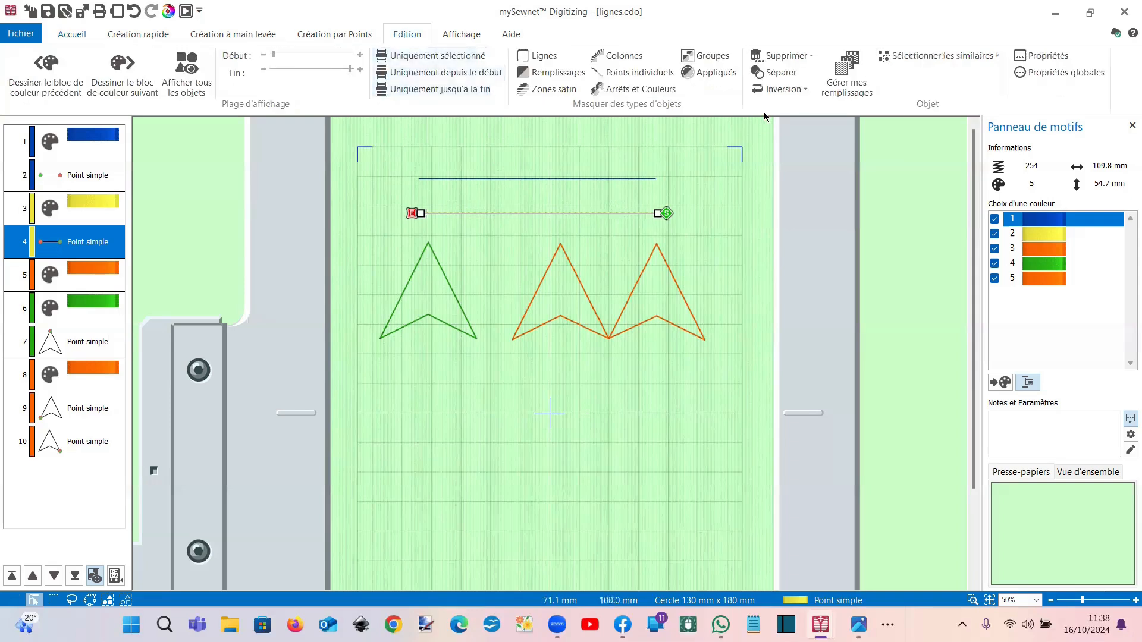
# Step: Reverse the yellow line with Inverser la ligne, then undo and redo the recent edits
pyautogui.click(776, 89)
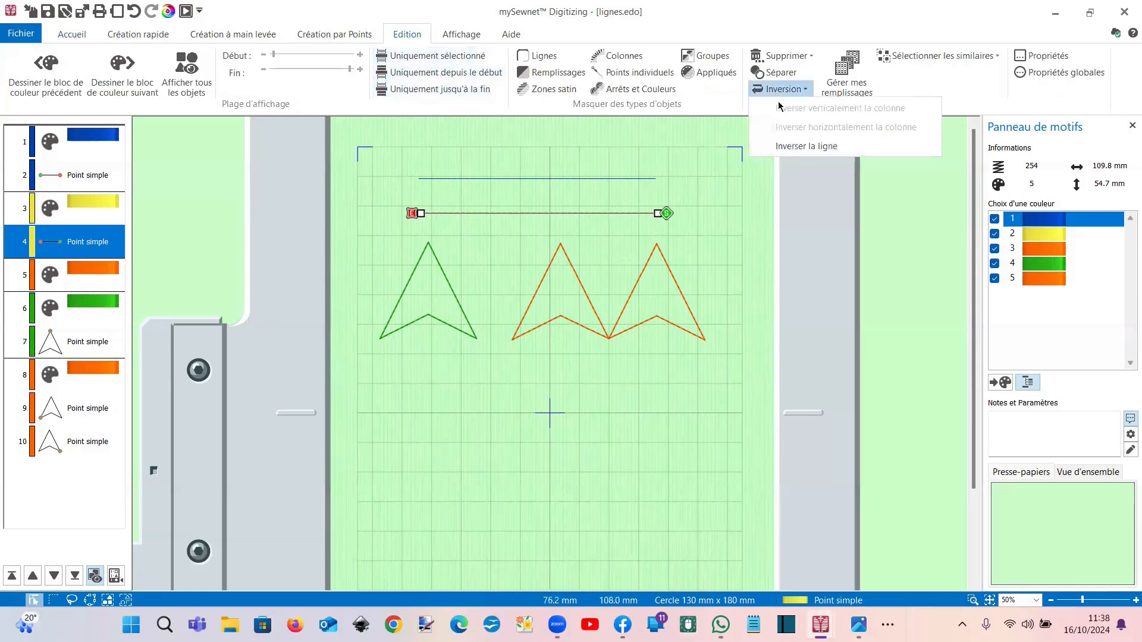
pyautogui.click(791, 147)
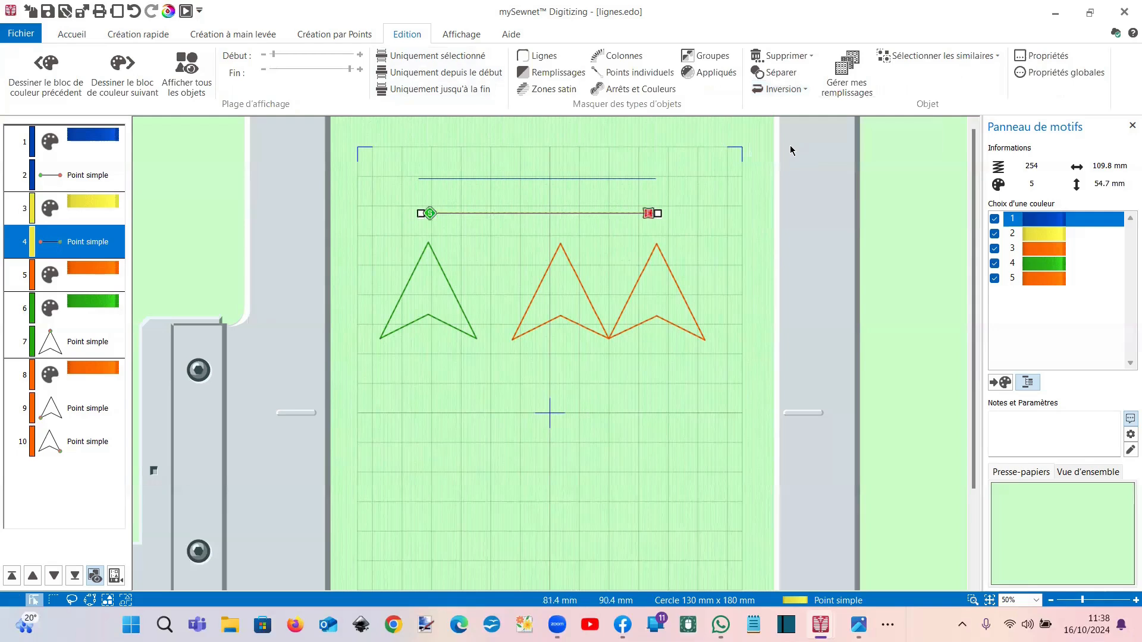
pyautogui.click(424, 179)
pyautogui.click(437, 214)
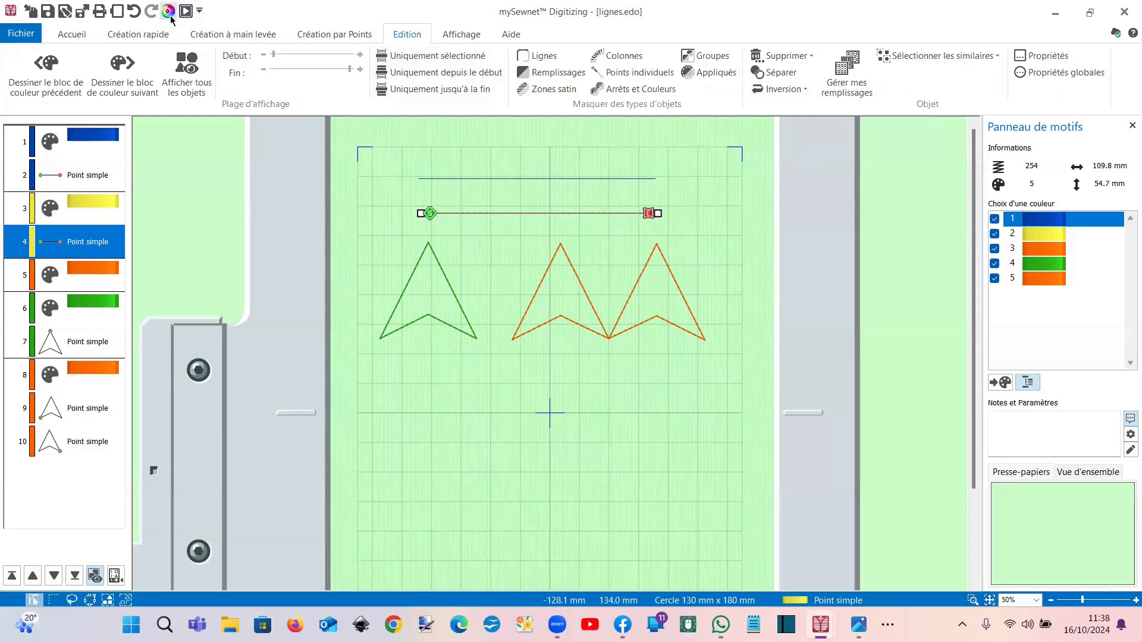
pyautogui.click(137, 16)
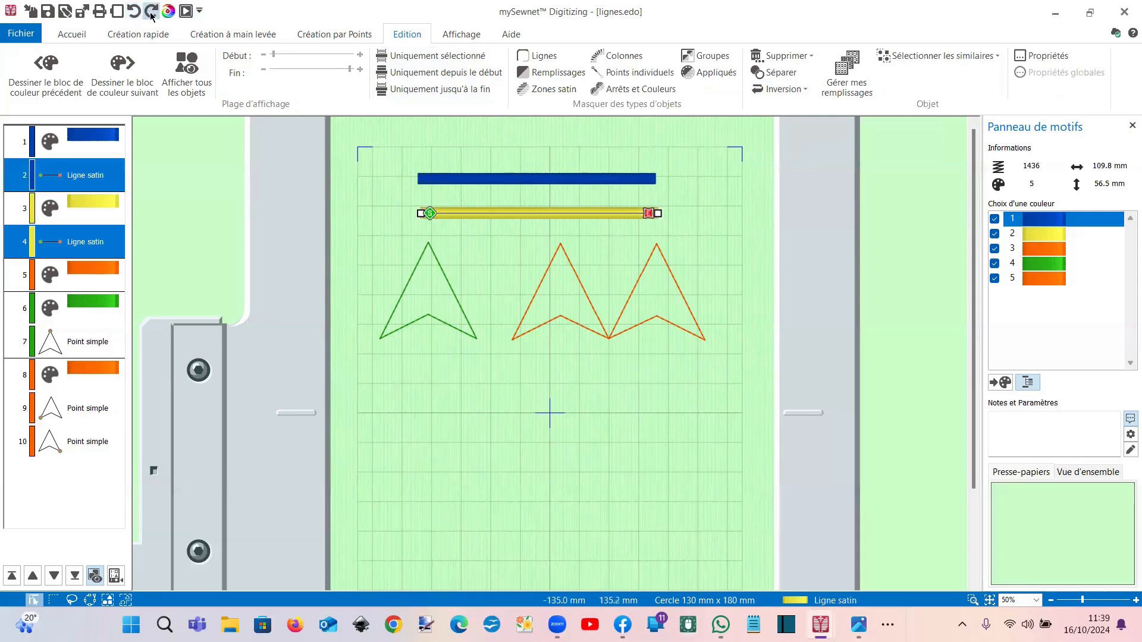
pyautogui.click(152, 16)
pyautogui.click(152, 16)
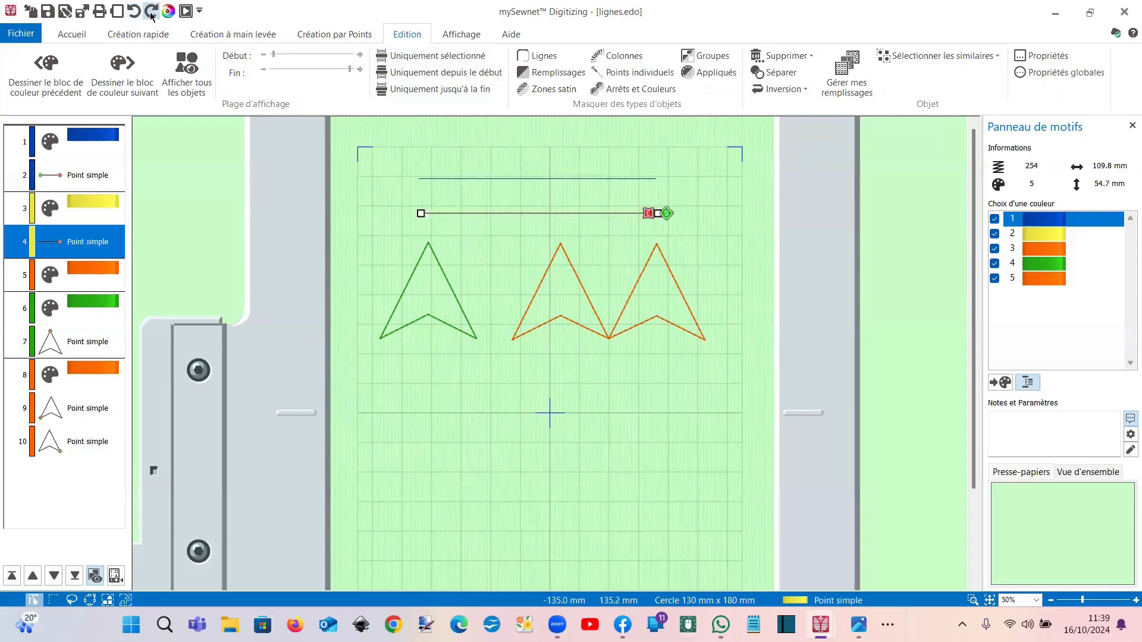
pyautogui.click(151, 15)
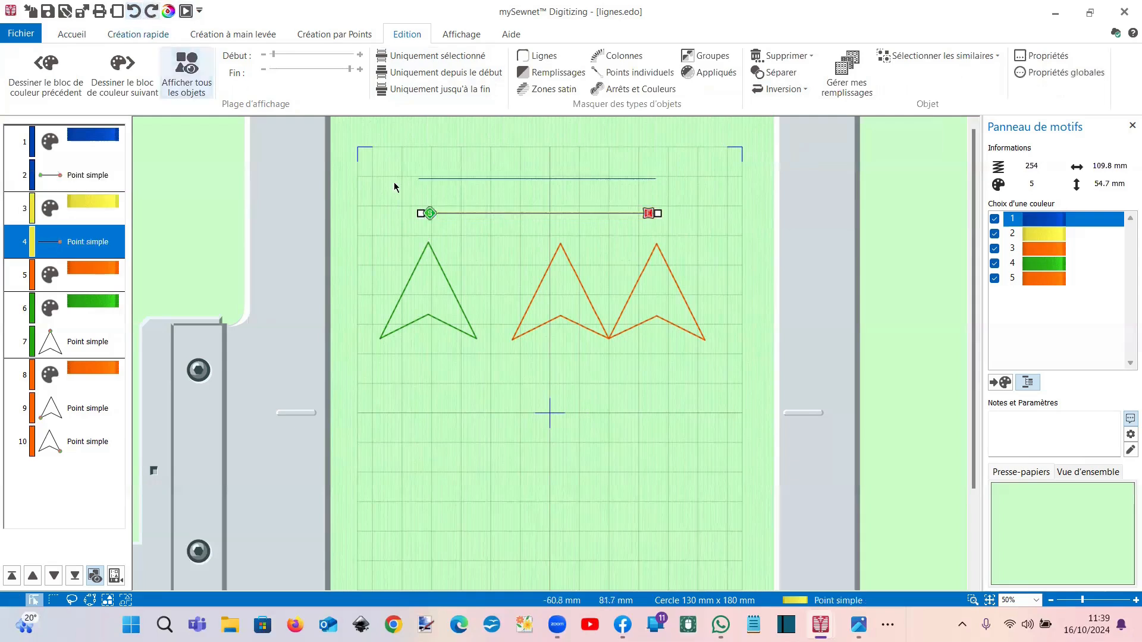
# Step: Reverse the blue line's stitching direction with Inverser la ligne
pyautogui.click(435, 180)
pyautogui.click(442, 213)
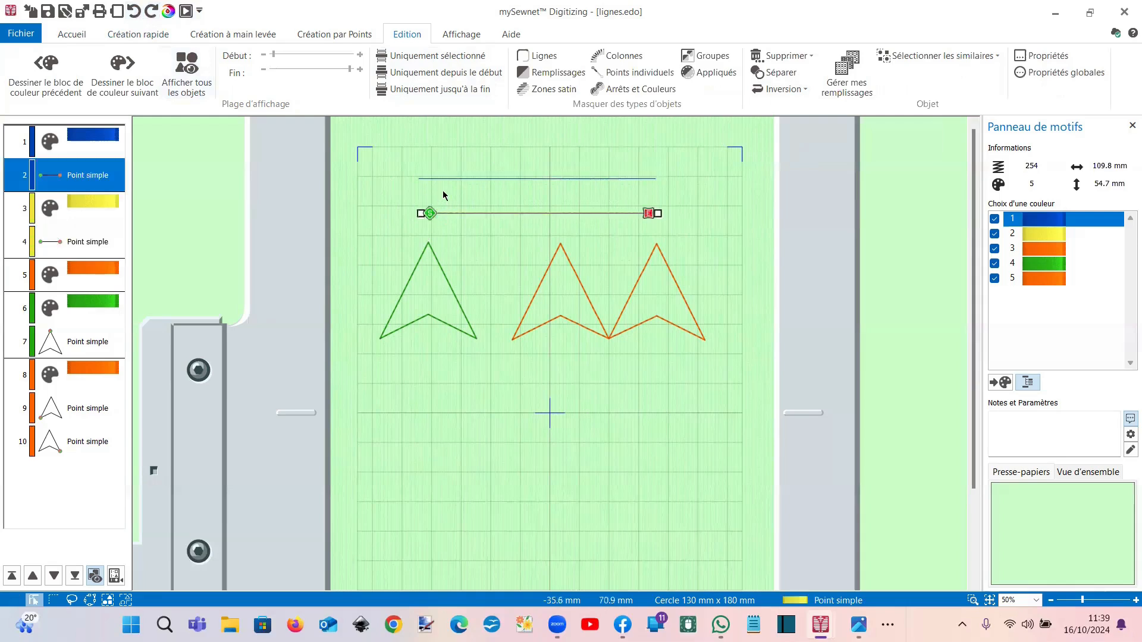
pyautogui.click(442, 179)
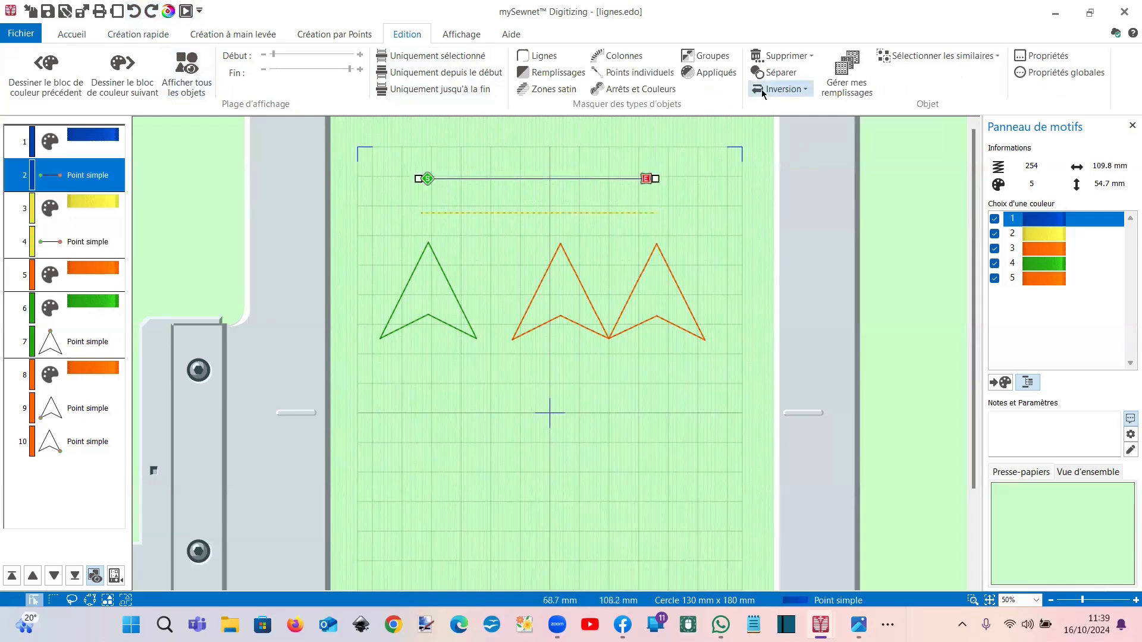
pyautogui.click(780, 90)
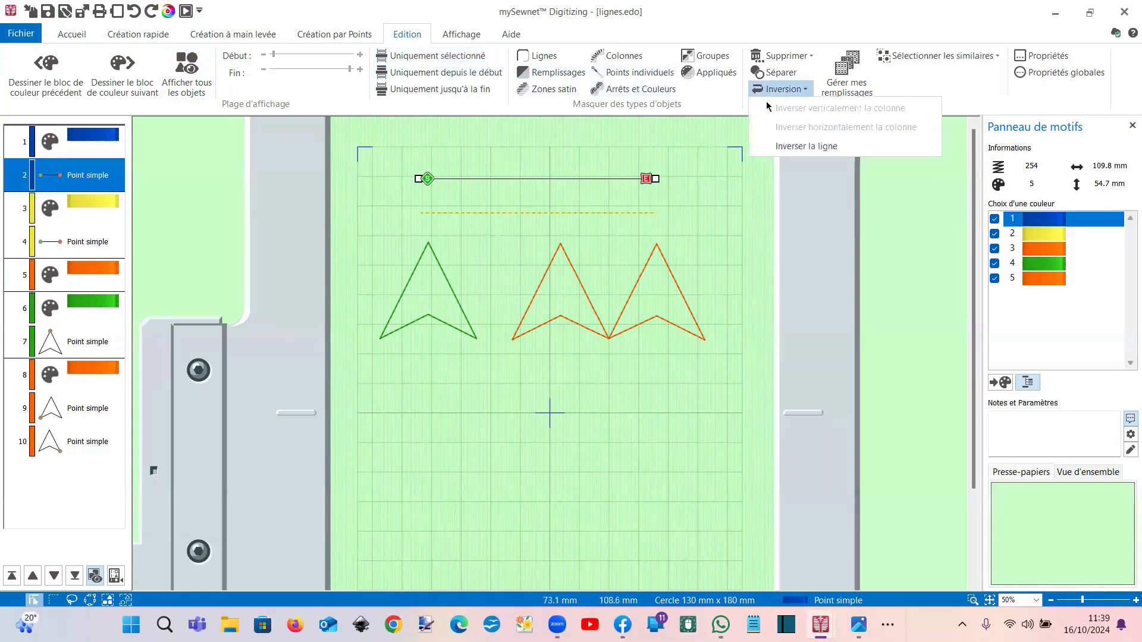
pyautogui.click(786, 149)
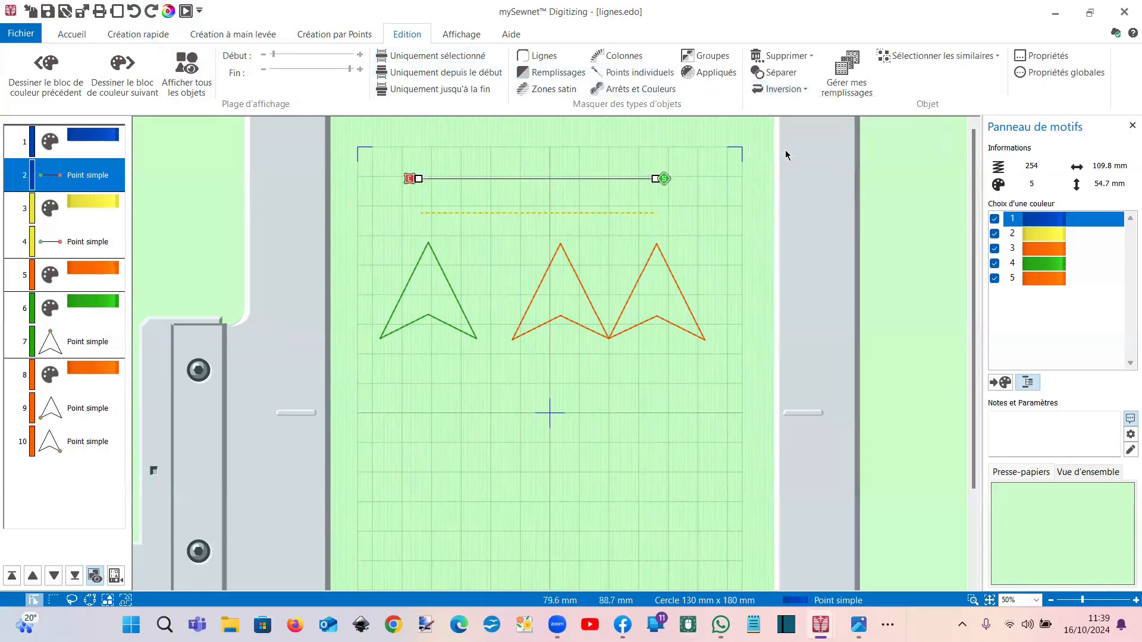
pyautogui.click(599, 214)
pyautogui.click(539, 179)
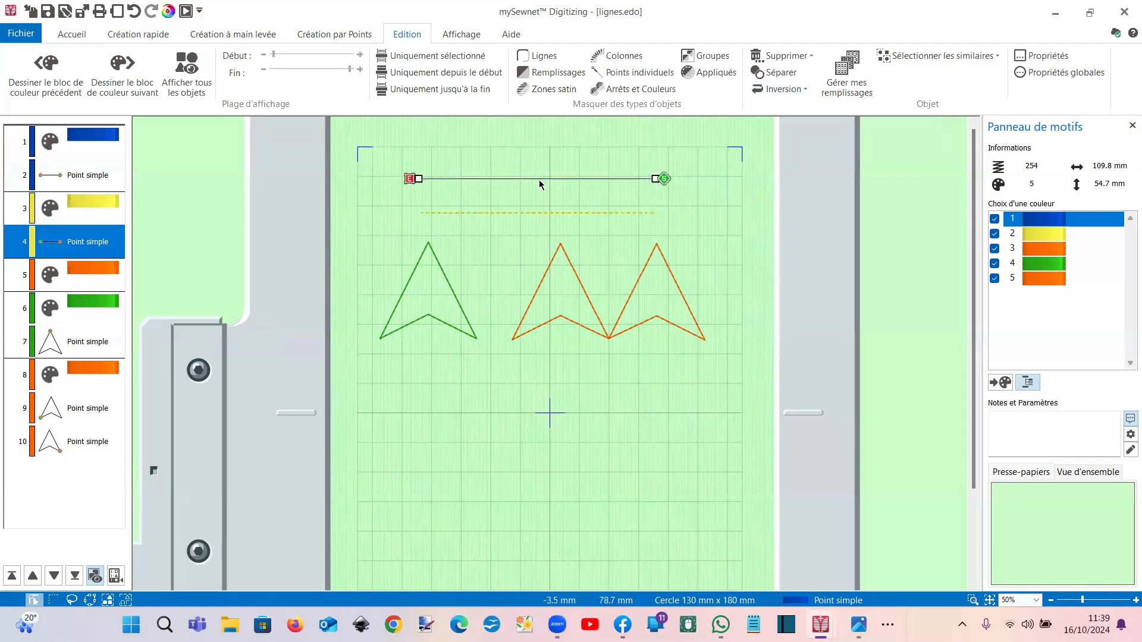
pyautogui.click(544, 212)
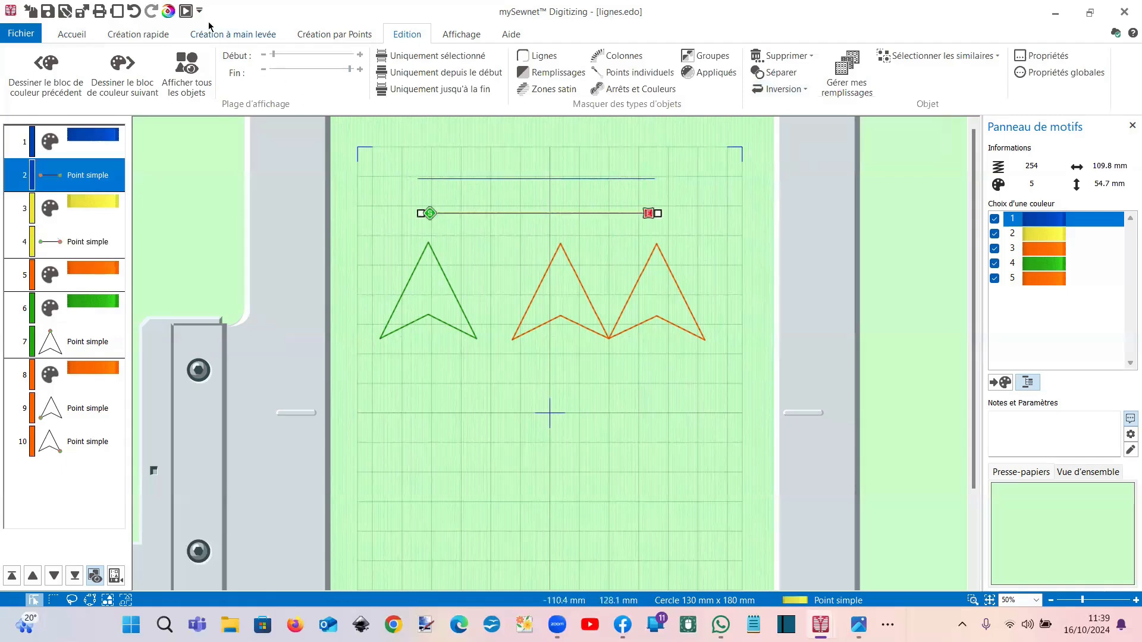
pyautogui.click(185, 11)
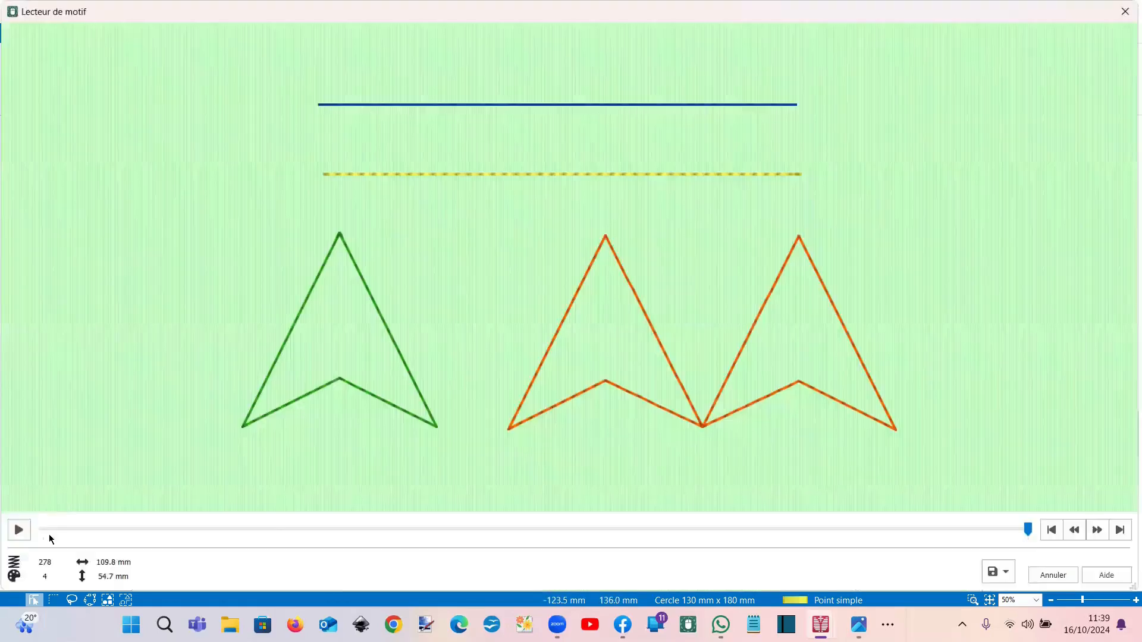
# Step: Replay the stitch-out to confirm both lines now sew from their right ends
pyautogui.click(20, 531)
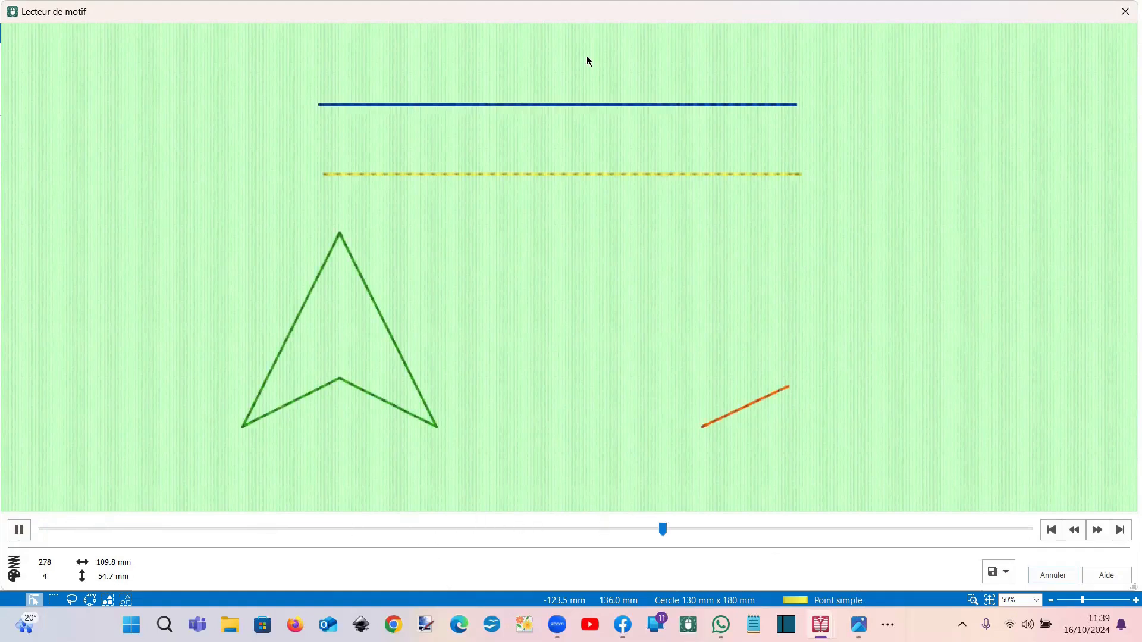
pyautogui.click(1125, 9)
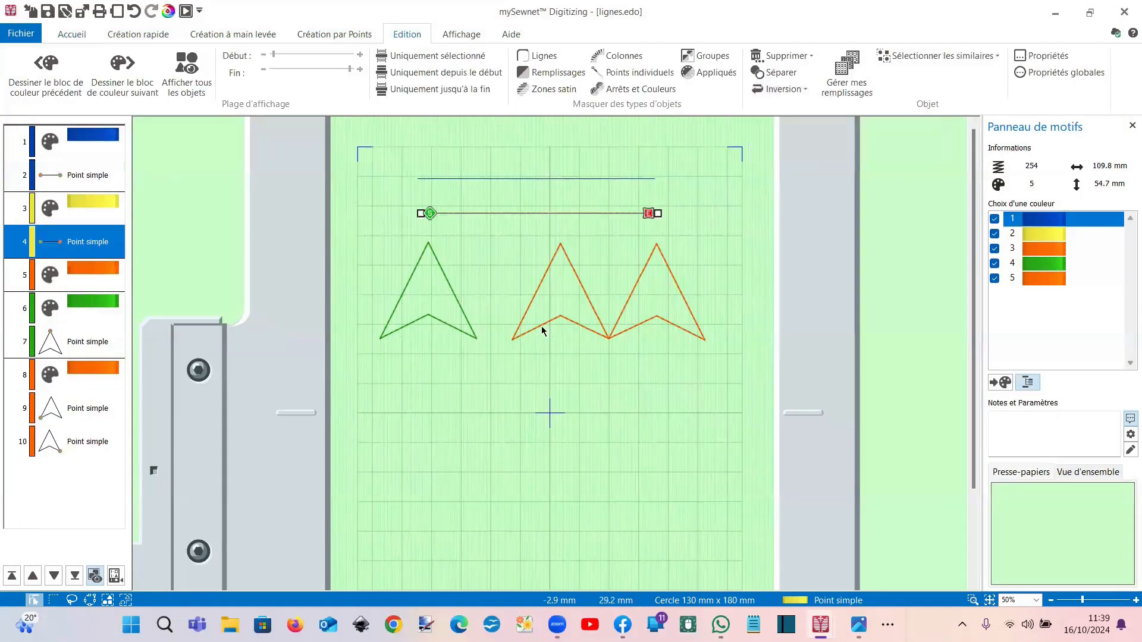
pyautogui.click(543, 330)
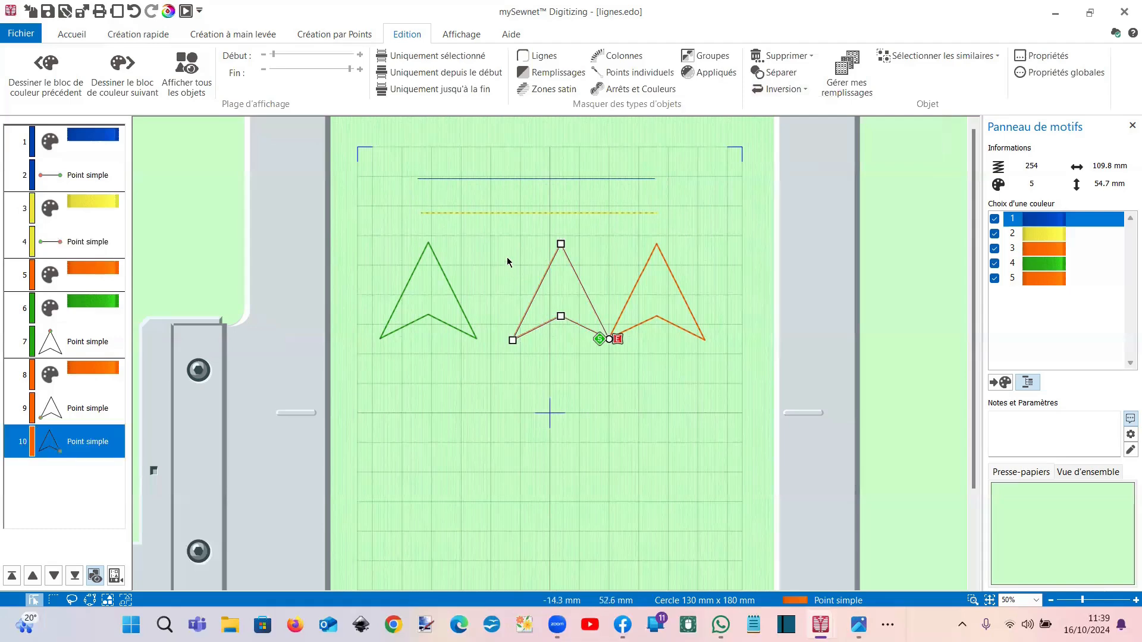
# Step: Insert a colour change with teal Seafrost thread after the orange double arrow
pyautogui.scroll(3, 507, 258)
pyautogui.scroll(-7, 508, 258)
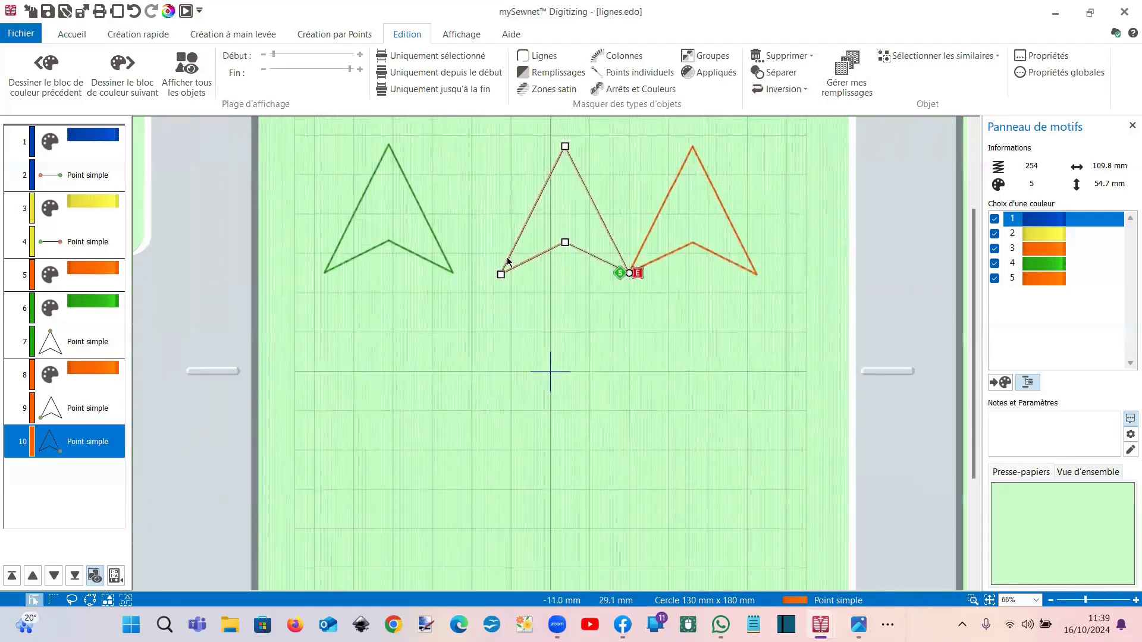
pyautogui.rightClick(83, 448)
pyautogui.click(158, 298)
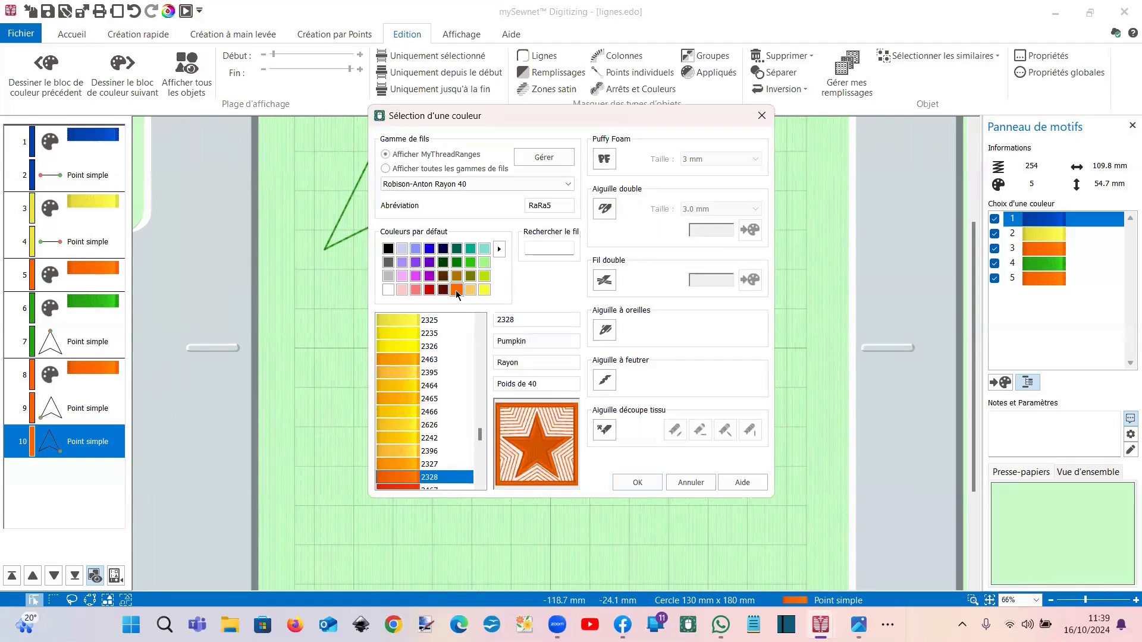
pyautogui.click(485, 249)
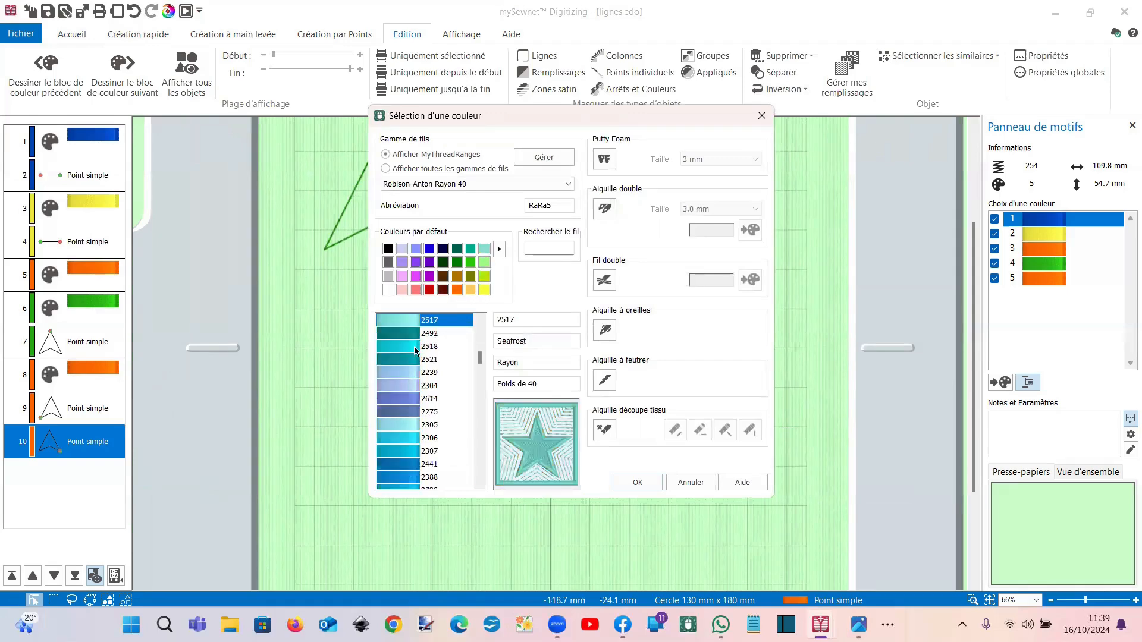
pyautogui.doubleClick(414, 351)
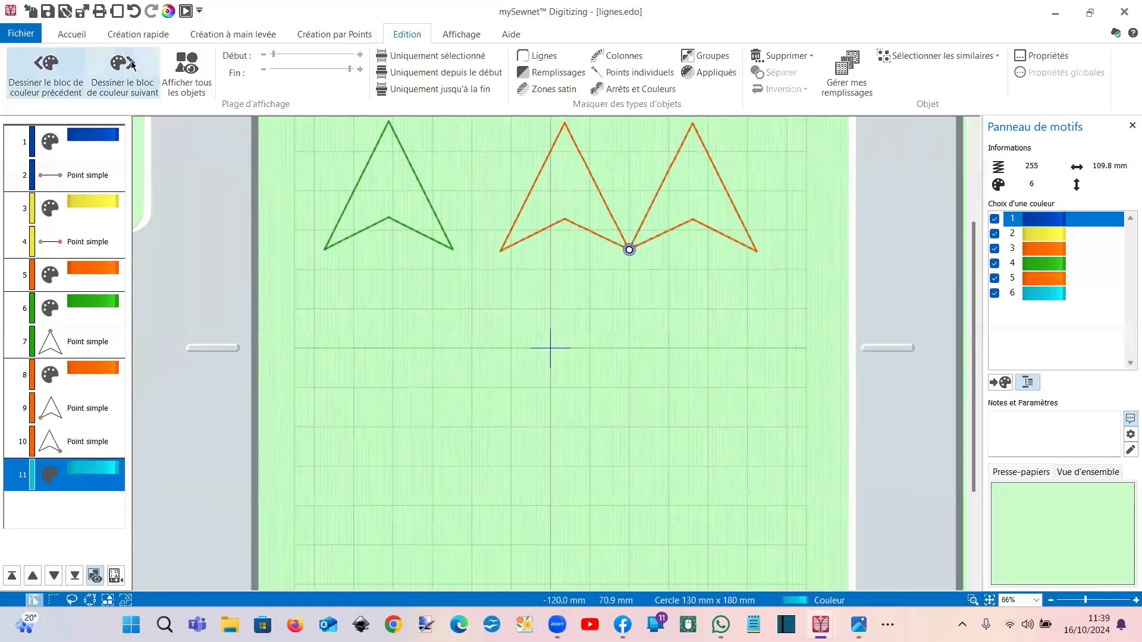
pyautogui.click(134, 36)
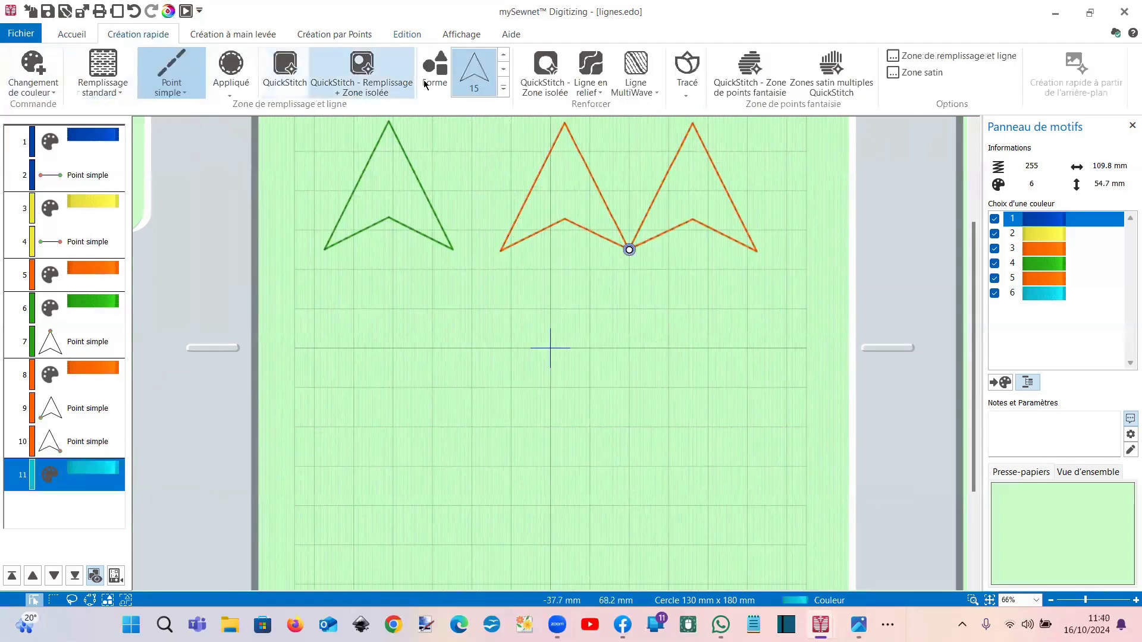
# Step: Place preset arrow shape 15 at the lower left, deleting a square added by mistake
pyautogui.click(502, 89)
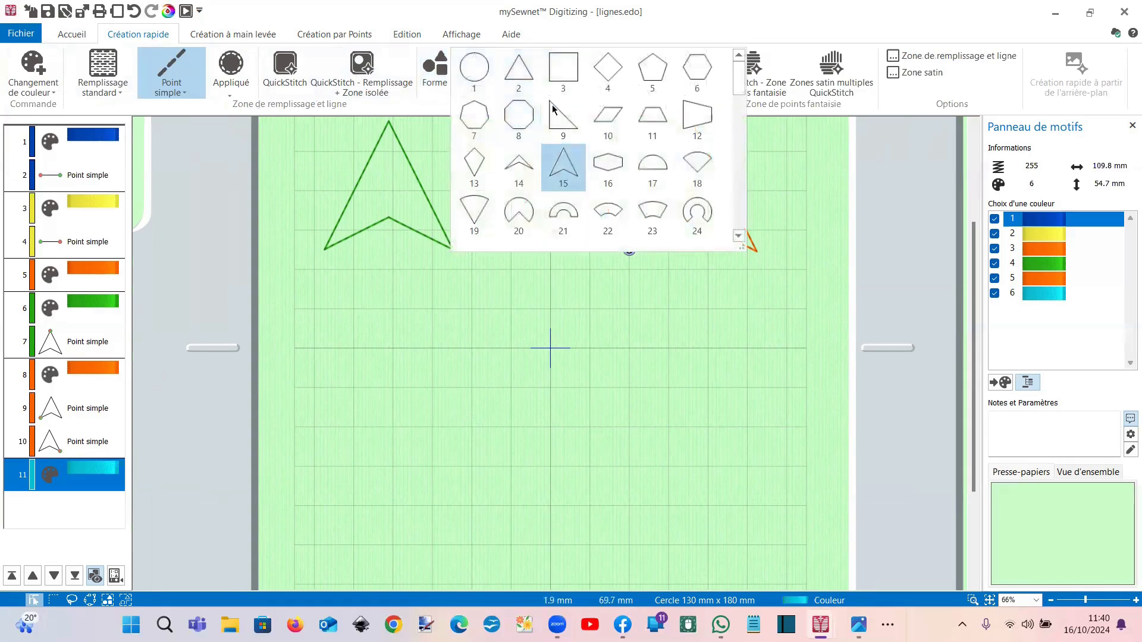
pyautogui.click(562, 67)
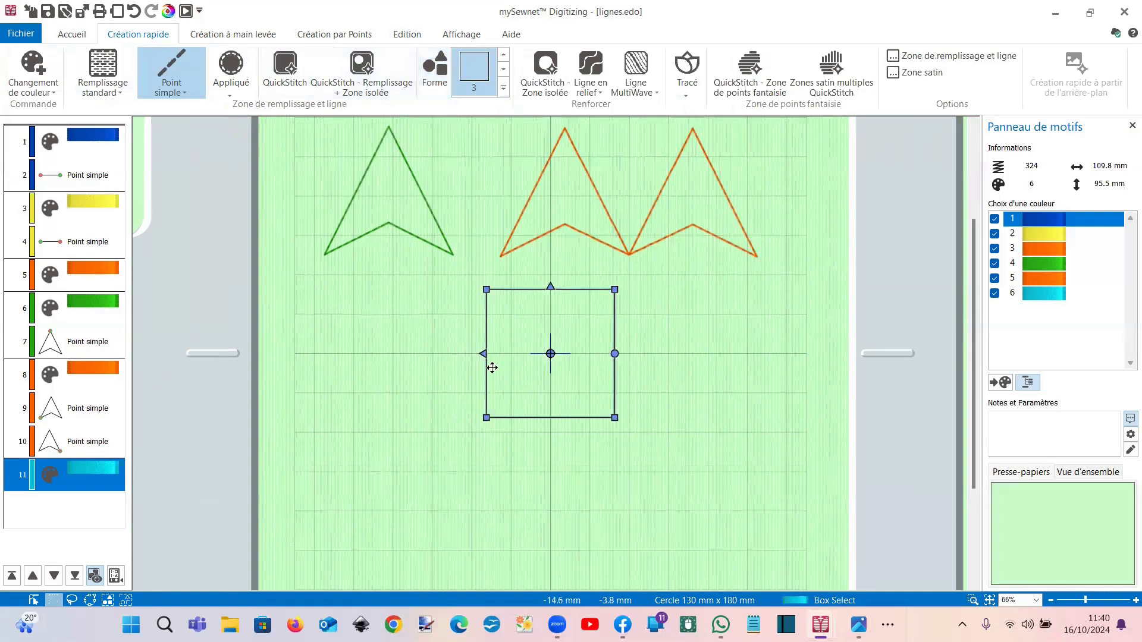
pyautogui.moveTo(493, 367); pyautogui.dragTo(345, 377)
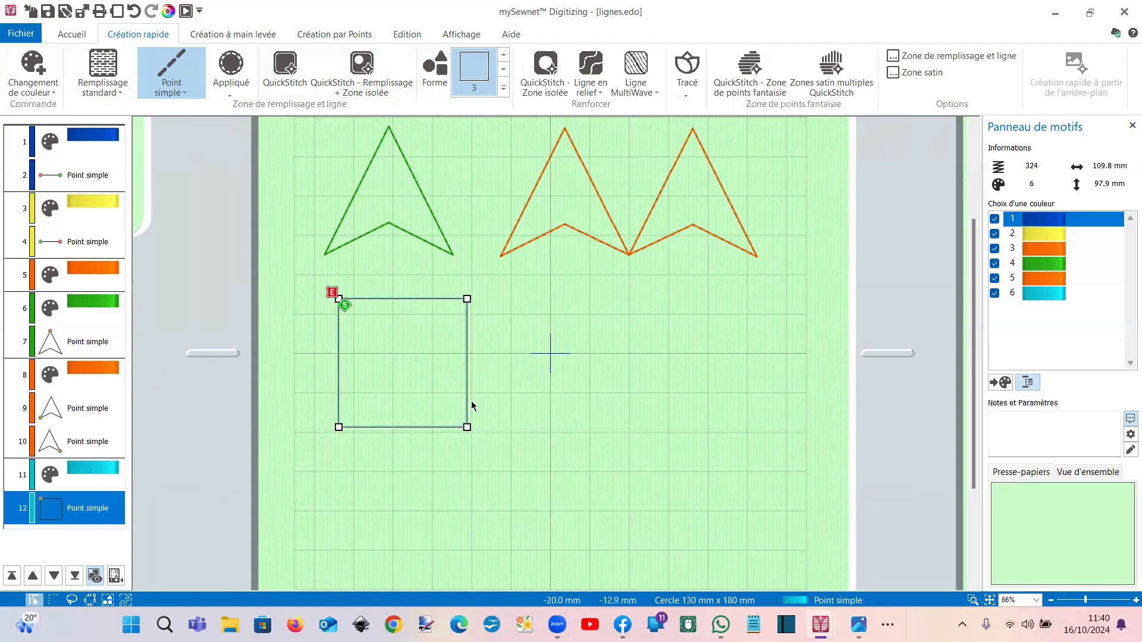
pyautogui.press('Delete')
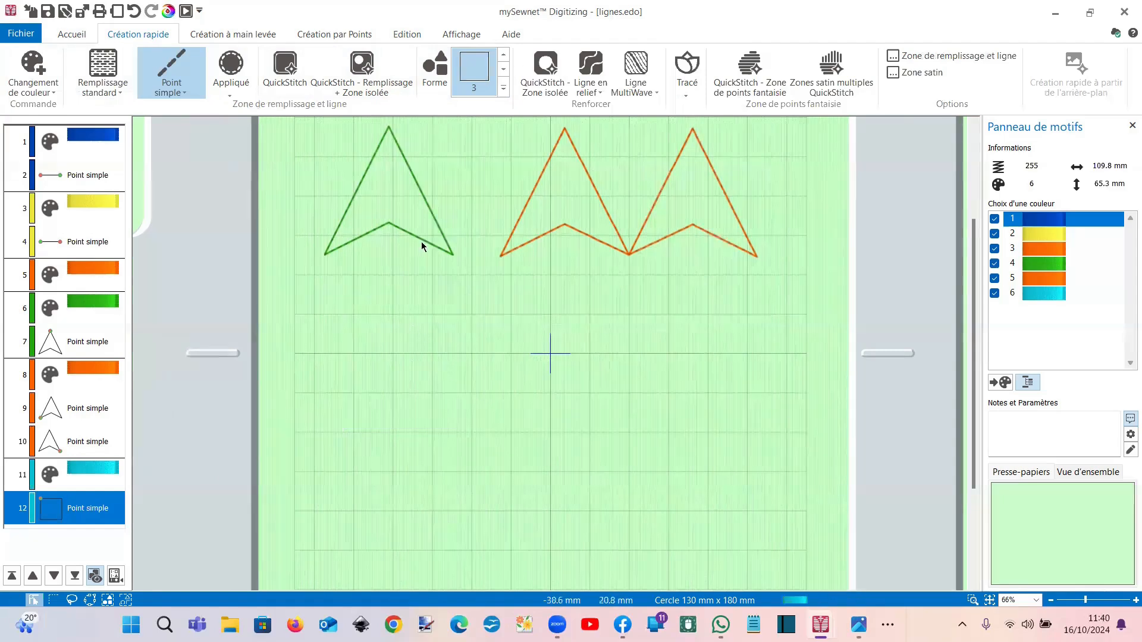
pyautogui.click(504, 88)
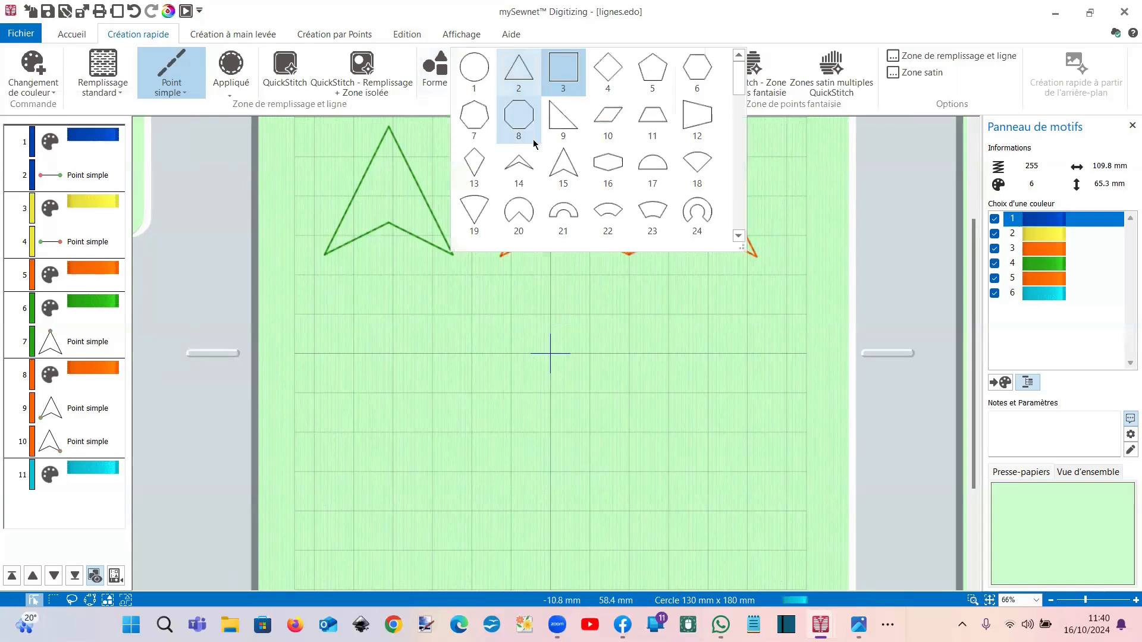
pyautogui.click(563, 173)
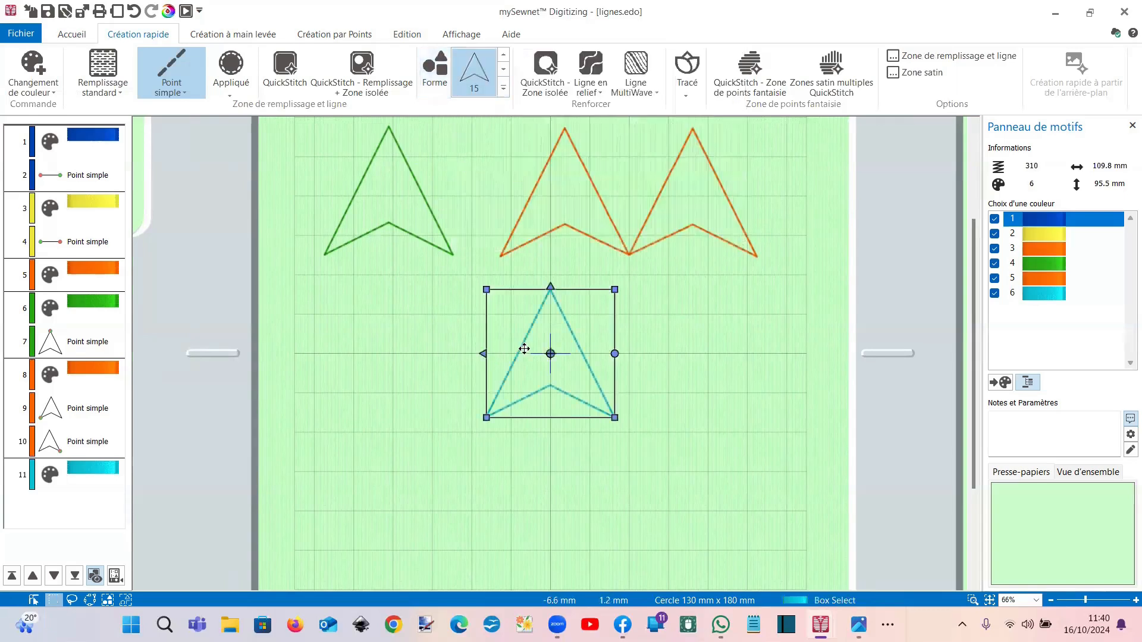
pyautogui.moveTo(523, 349); pyautogui.dragTo(350, 355)
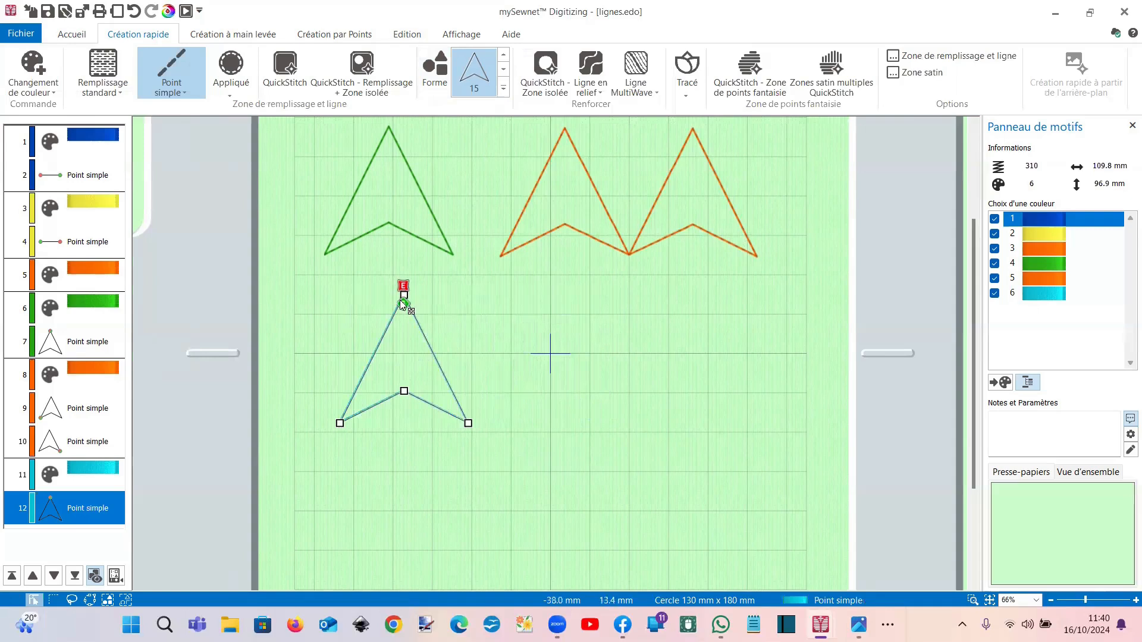
pyautogui.click(629, 258)
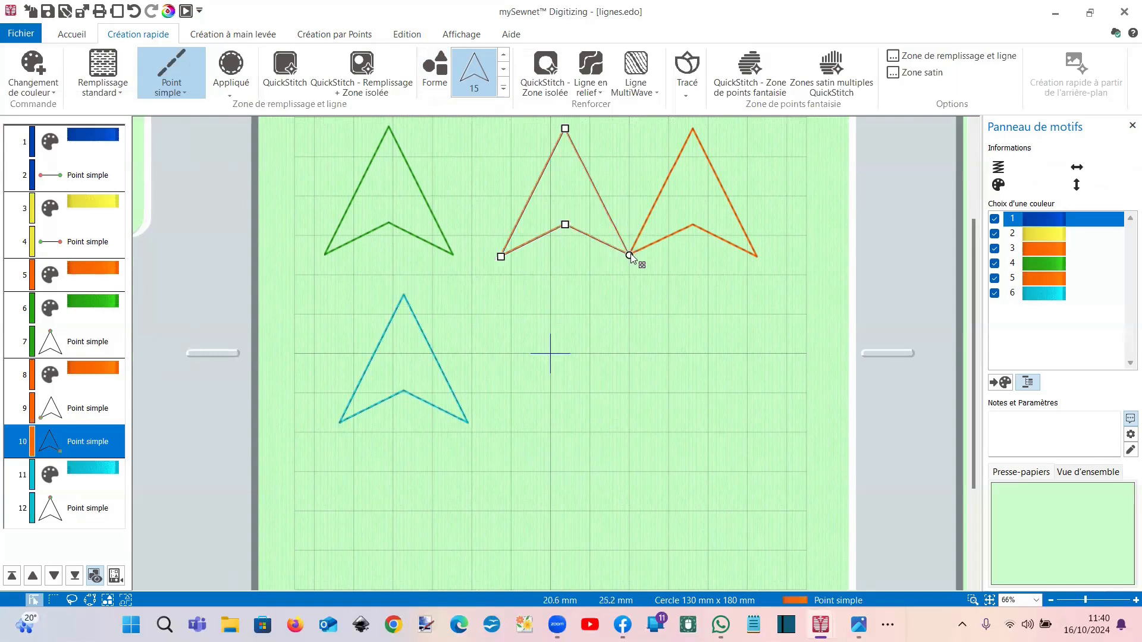
# Step: Try raising the orange arrow's middle node, undo both changes, then select the cyan arrow
pyautogui.moveTo(630, 256)
pyautogui.mouseDown()
pyautogui.moveTo(626, 171)
pyautogui.moveTo(625, 247)
pyautogui.mouseUp()
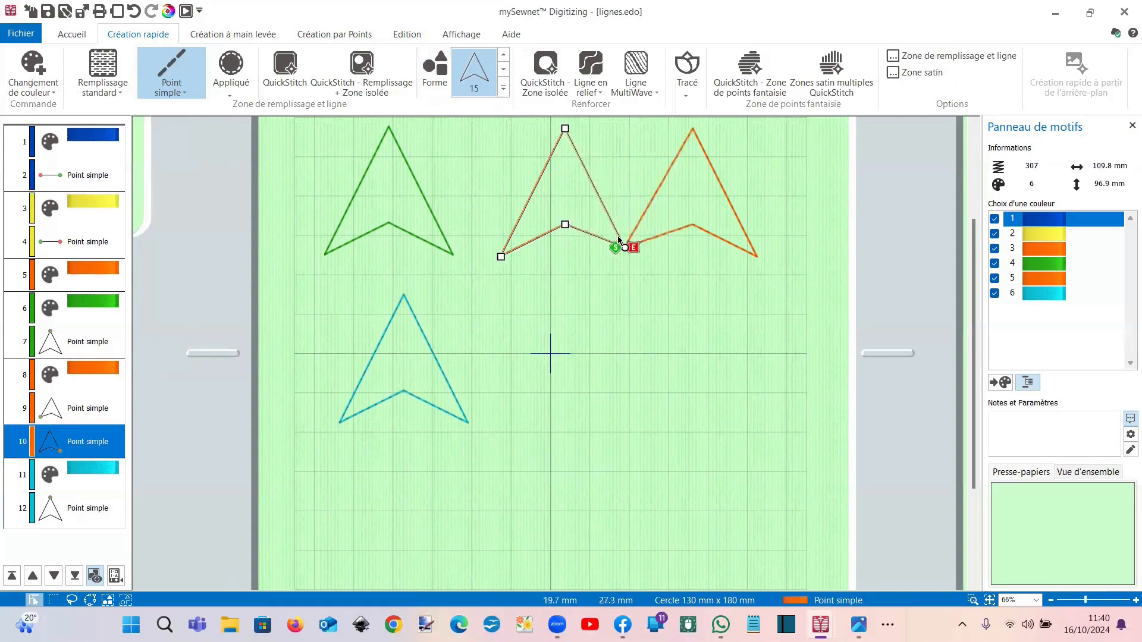
pyautogui.click(134, 18)
pyautogui.click(134, 18)
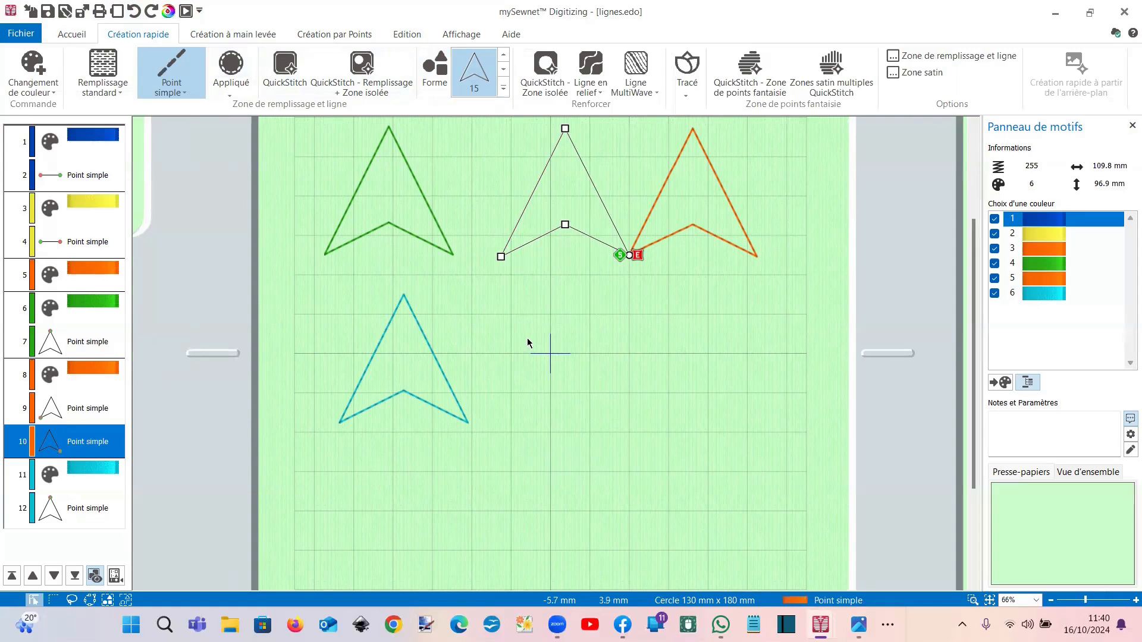
pyautogui.click(368, 411)
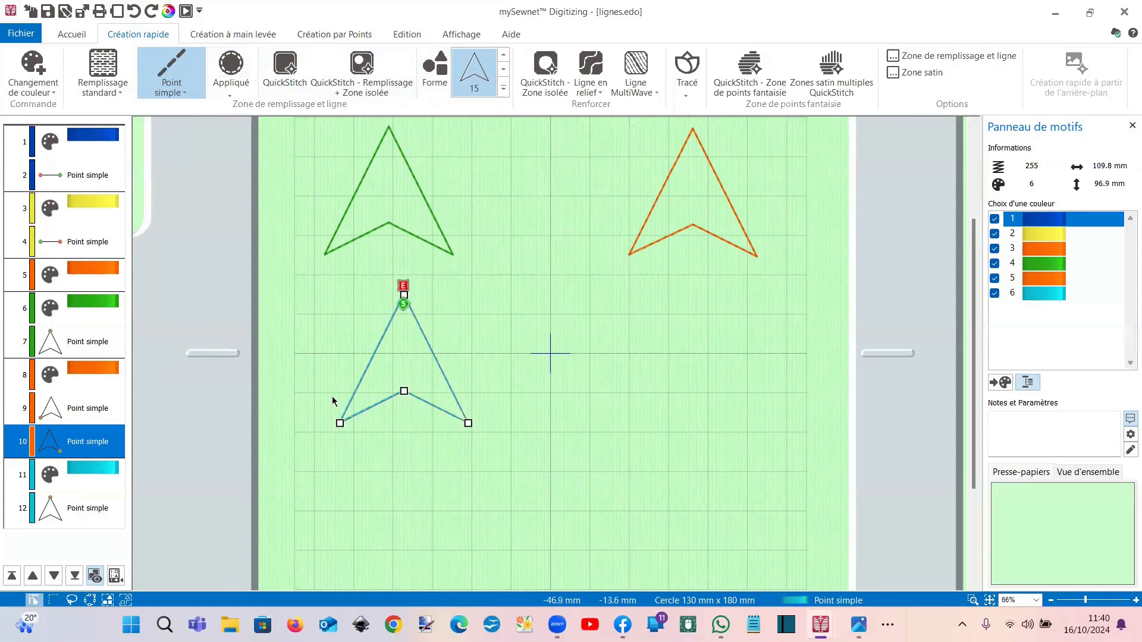
pyautogui.click(88, 37)
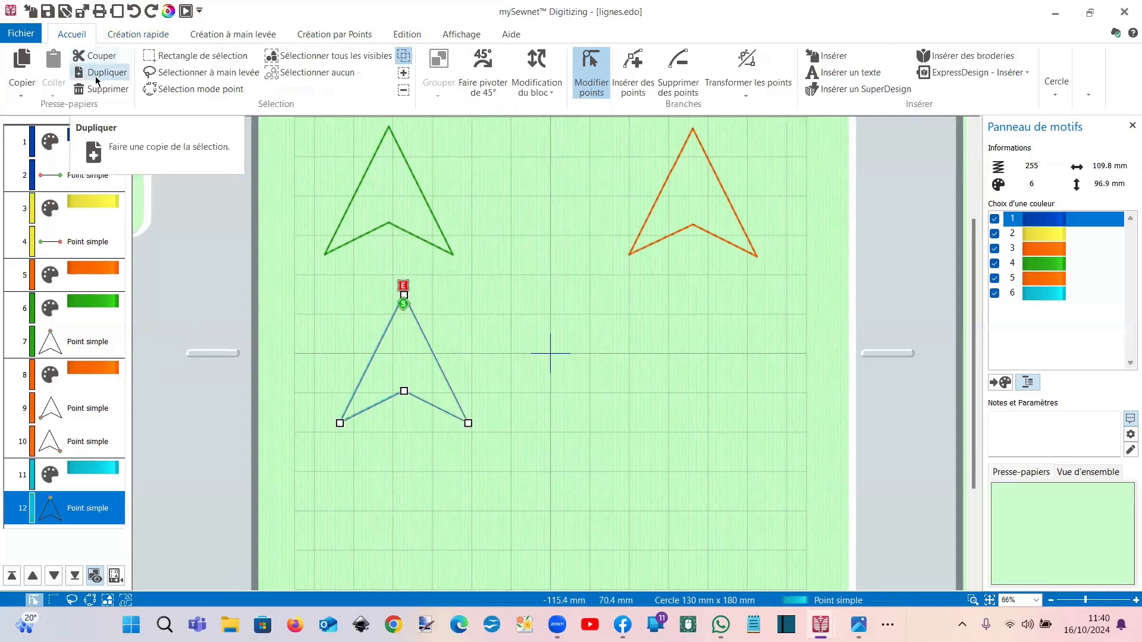
# Step: Duplicate the cyan arrow and move the copy to the right of the original
pyautogui.click(97, 79)
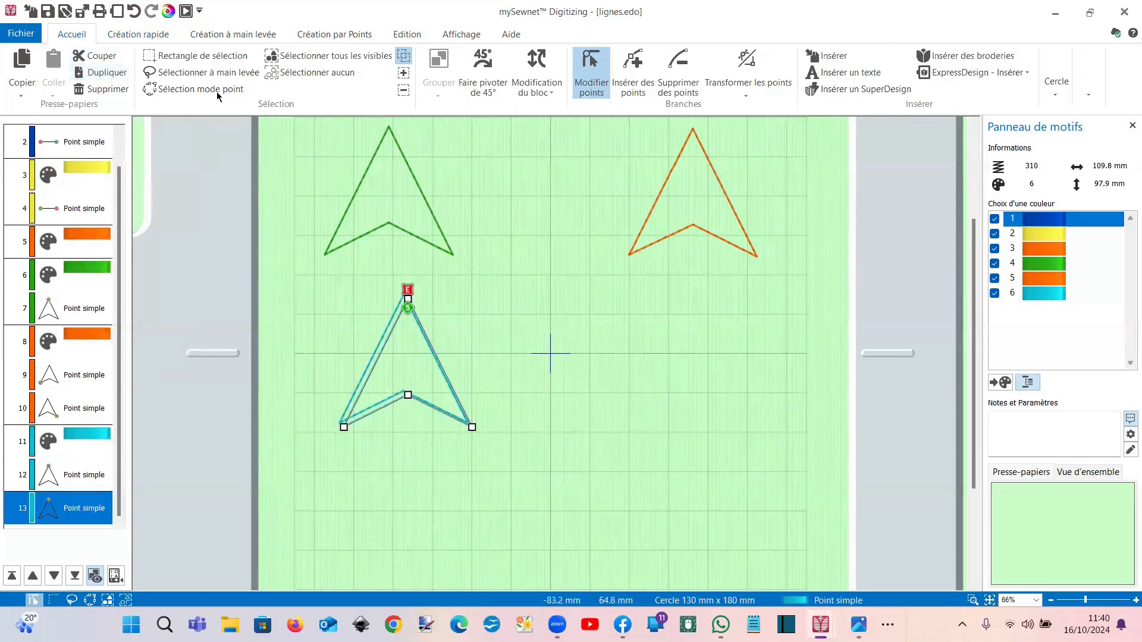
pyautogui.click(197, 55)
pyautogui.moveTo(375, 367); pyautogui.dragTo(485, 375)
# Step: Zoom in on the two cyan arrows and show the design as object outlines
pyautogui.click(973, 600)
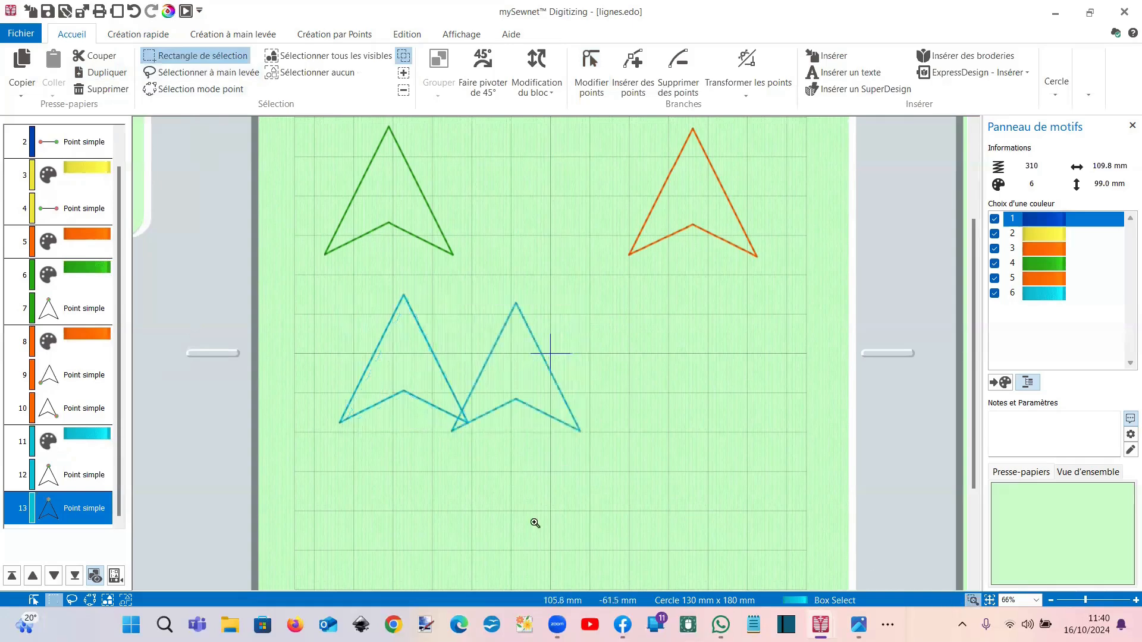
pyautogui.moveTo(411, 369); pyautogui.dragTo(510, 448)
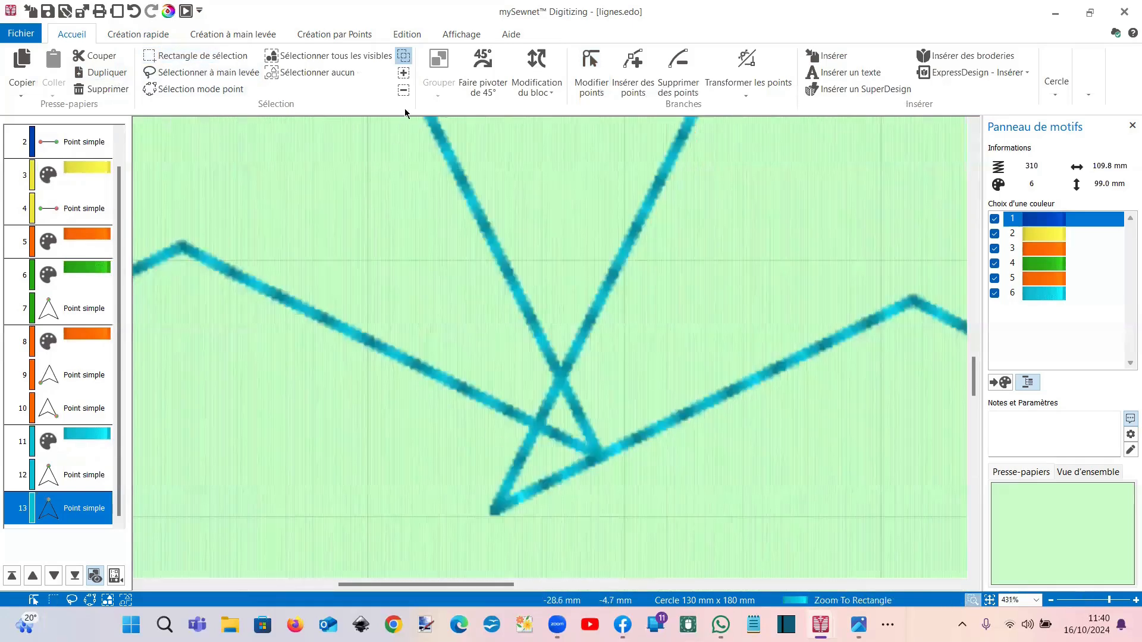
pyautogui.click(459, 36)
pyautogui.click(340, 89)
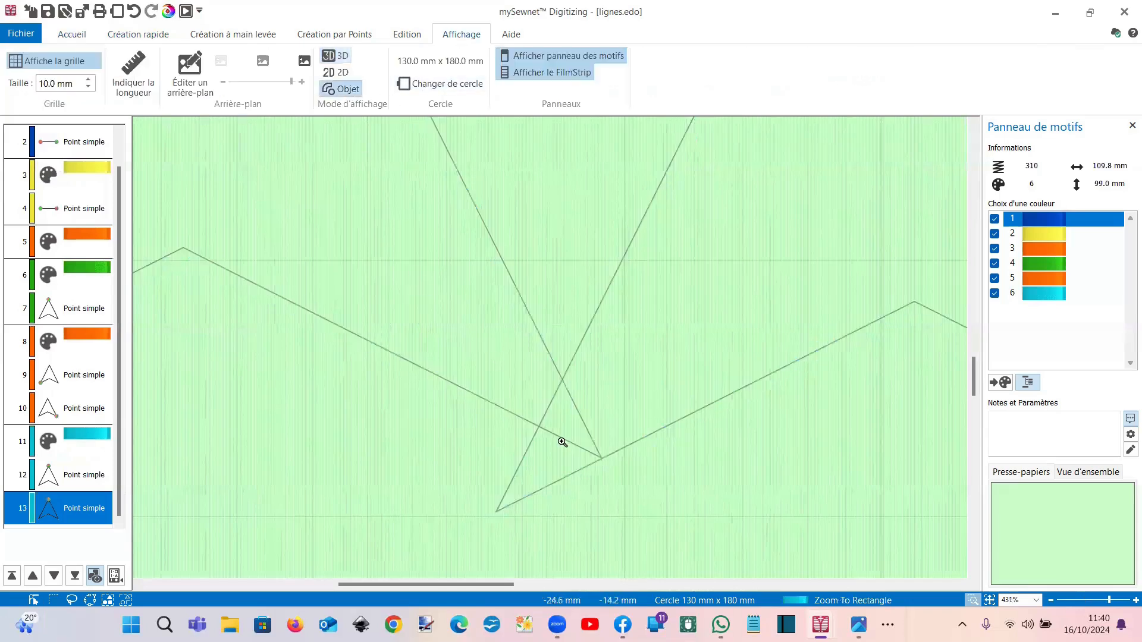
# Step: Shift the copied arrow so the bottom corners meet, then undo a trial point move
pyautogui.click(109, 40)
pyautogui.click(72, 35)
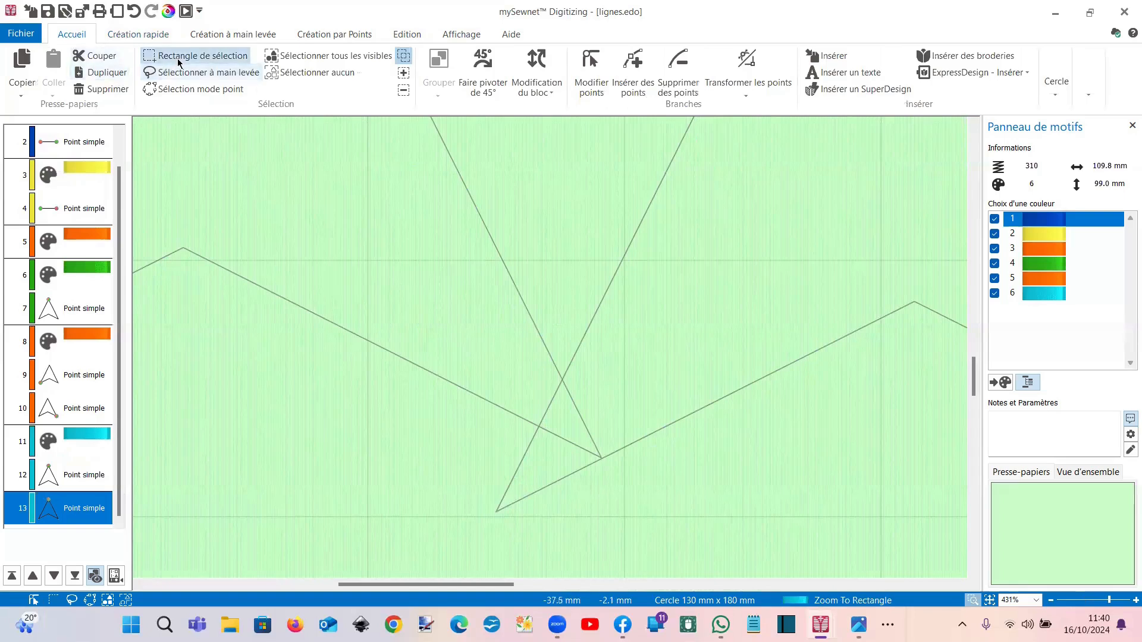
pyautogui.click(178, 62)
pyautogui.moveTo(597, 390); pyautogui.dragTo(654, 395)
pyautogui.click(989, 600)
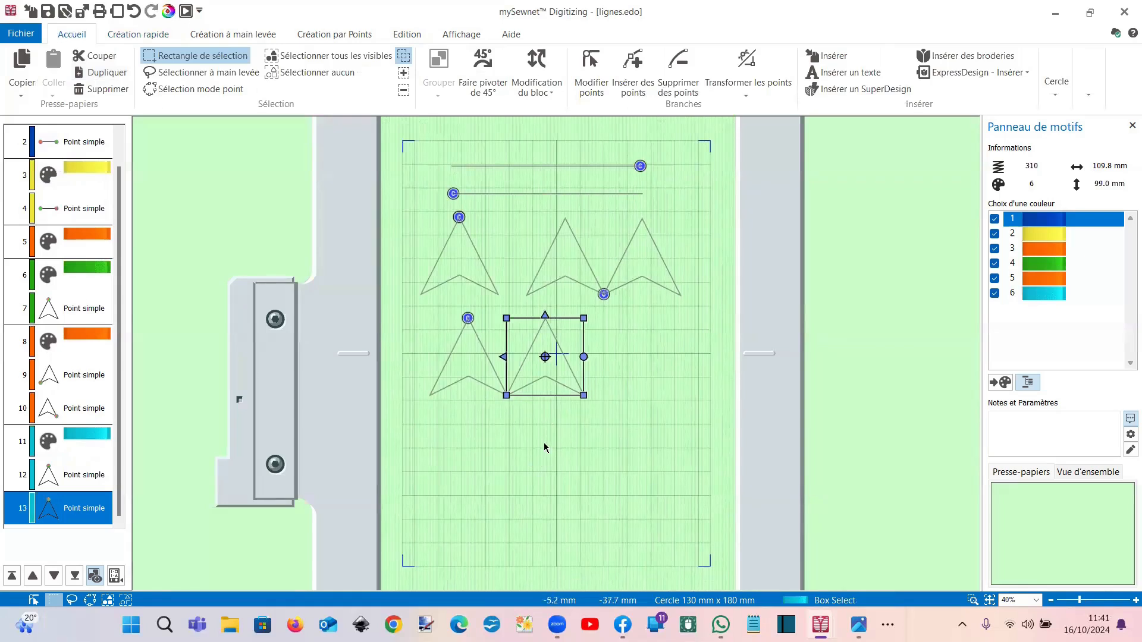
pyautogui.doubleClick(513, 396)
pyautogui.moveTo(507, 397)
pyautogui.mouseDown()
pyautogui.moveTo(509, 339)
pyautogui.moveTo(517, 389)
pyautogui.mouseUp()
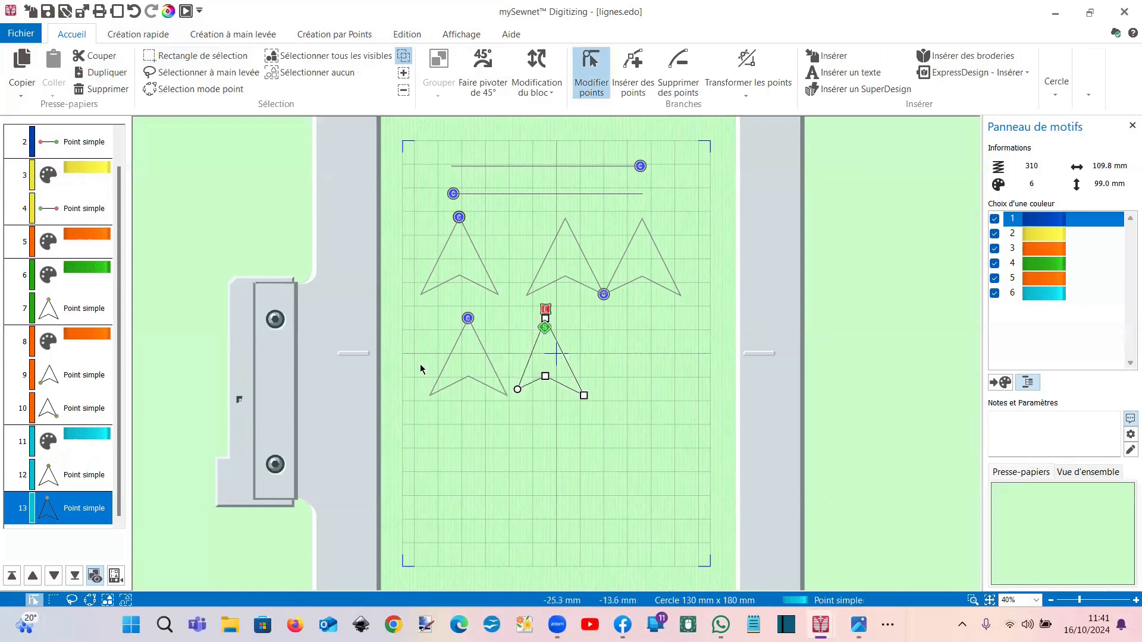
pyautogui.click(134, 11)
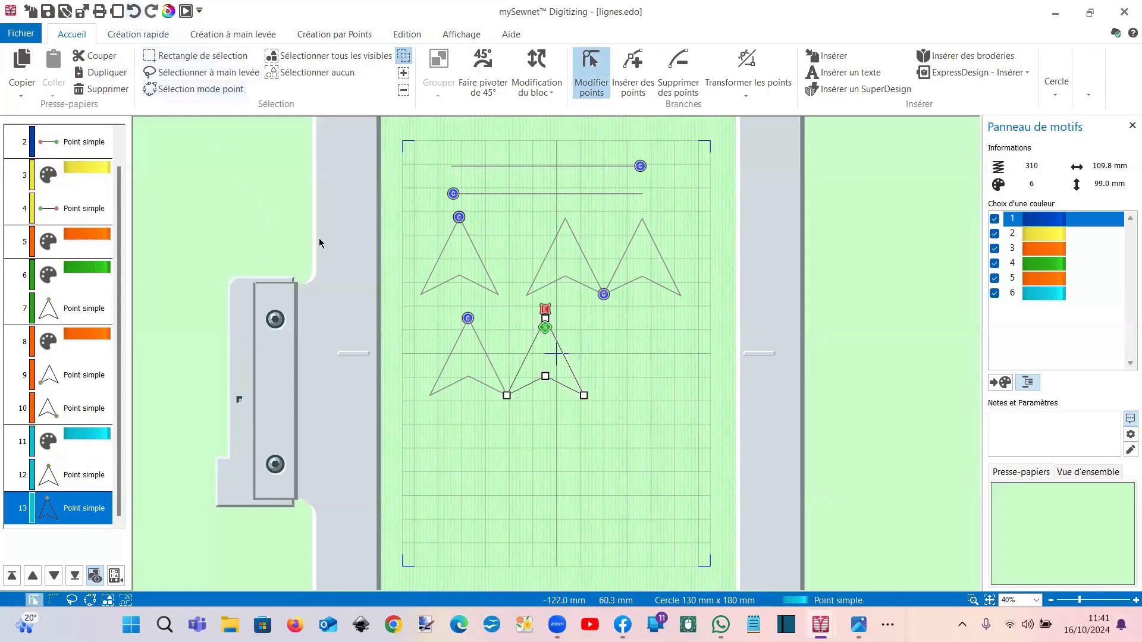
# Step: Reverse the left cyan arrow's stitching direction with Inverser la ligne
pyautogui.click(480, 351)
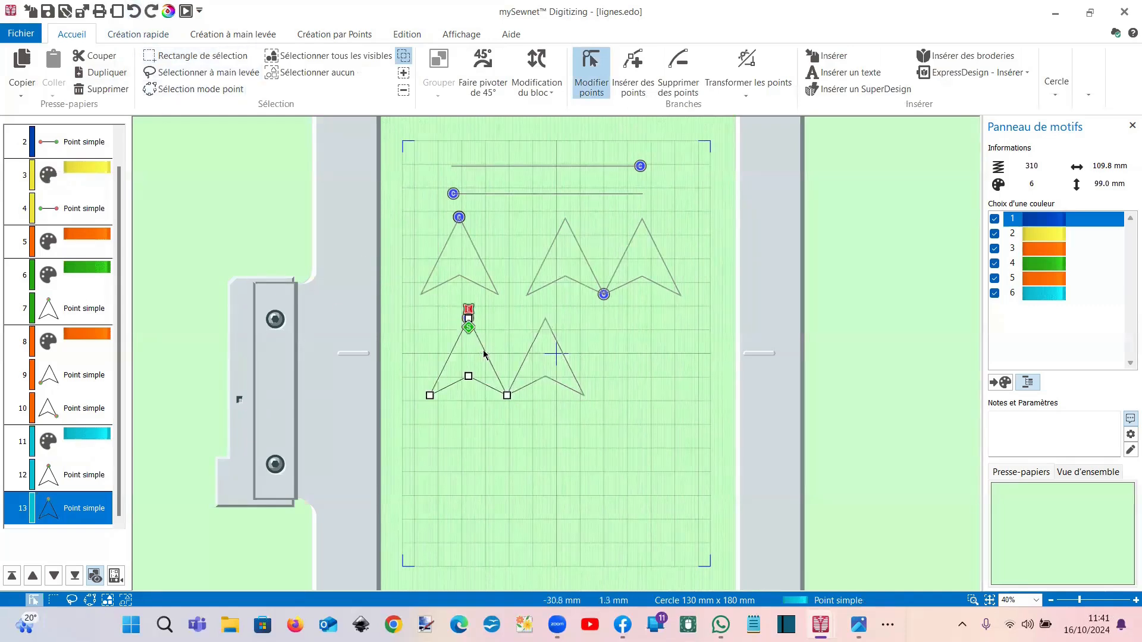
pyautogui.click(547, 328)
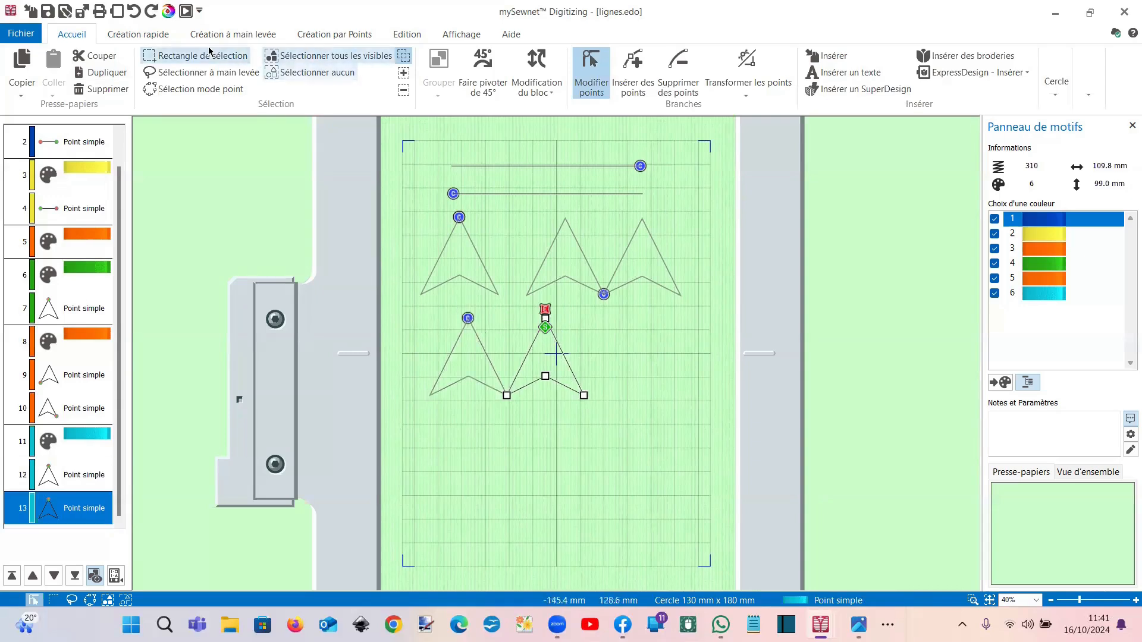
pyautogui.click(404, 37)
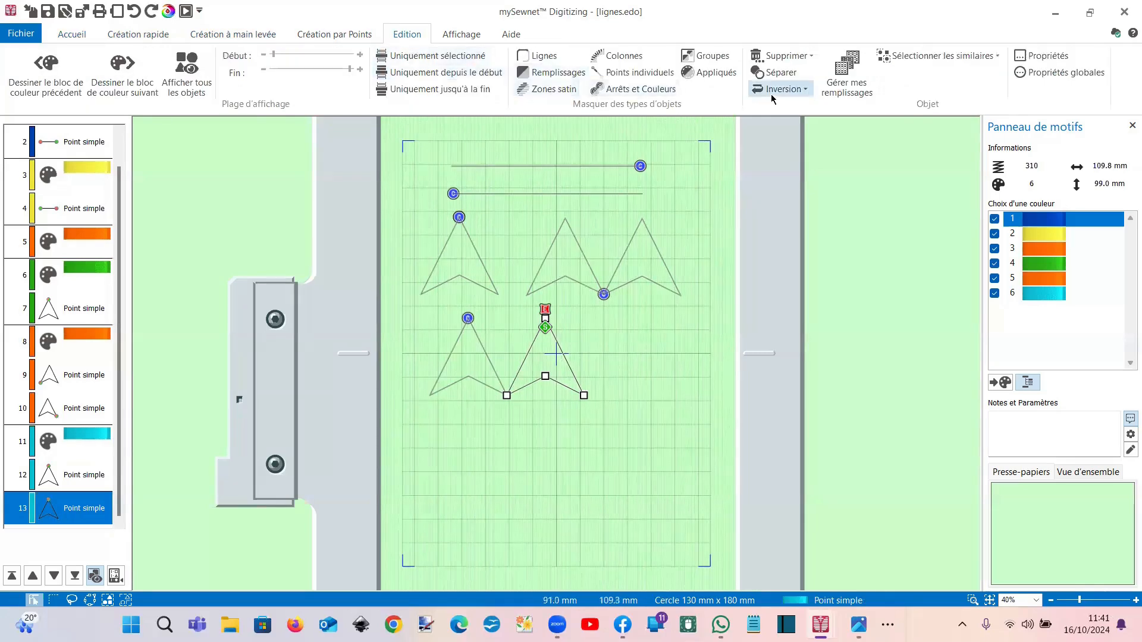
pyautogui.click(491, 361)
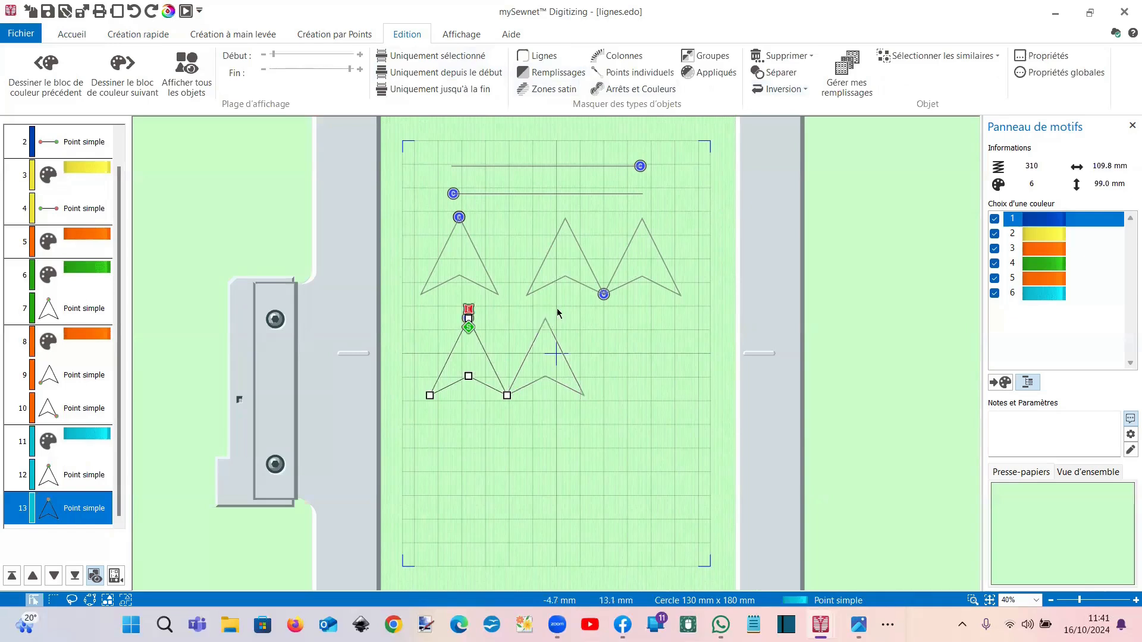
pyautogui.click(781, 89)
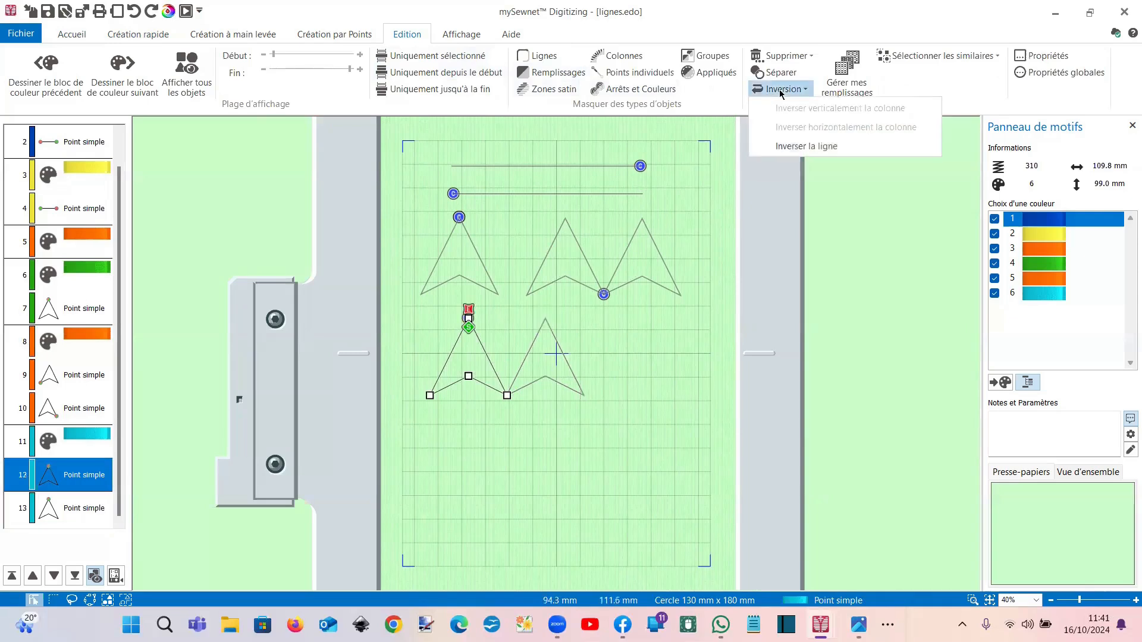
pyautogui.click(793, 147)
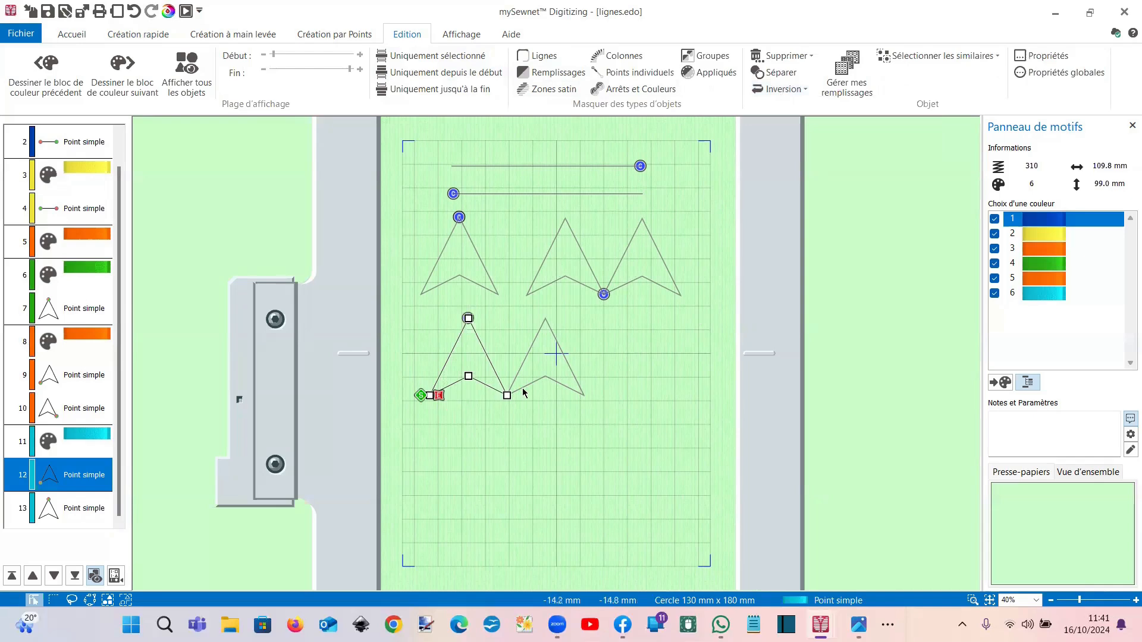
# Step: Reverse the right cyan arrow's stitching direction too, then reselect the left arrow
pyautogui.moveTo(440, 400); pyautogui.dragTo(541, 314)
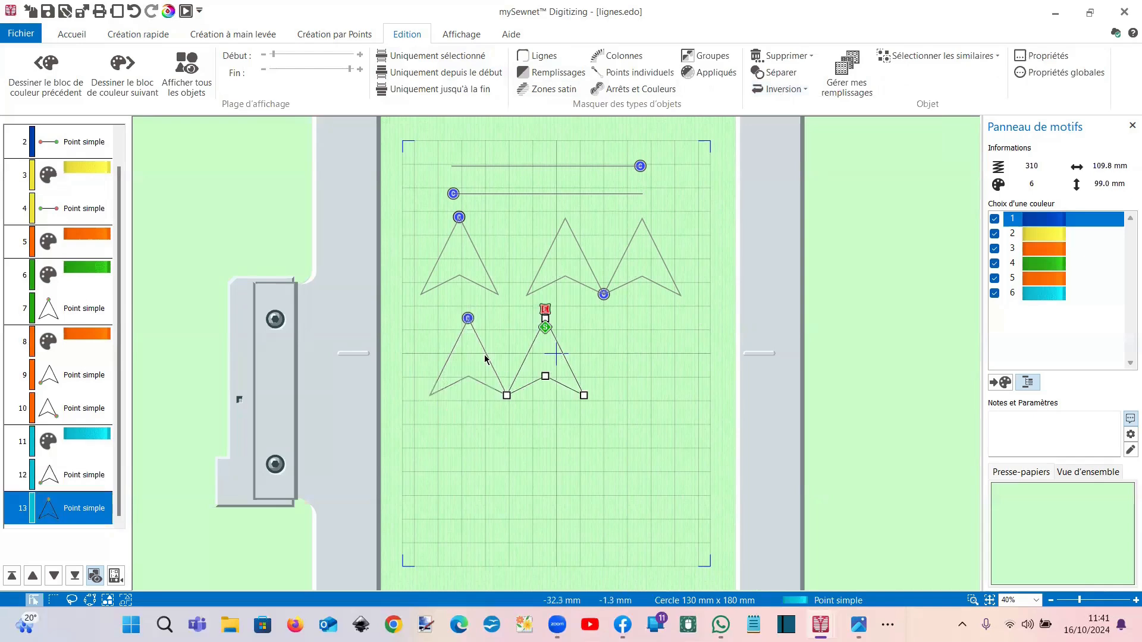
pyautogui.click(775, 98)
pyautogui.click(797, 147)
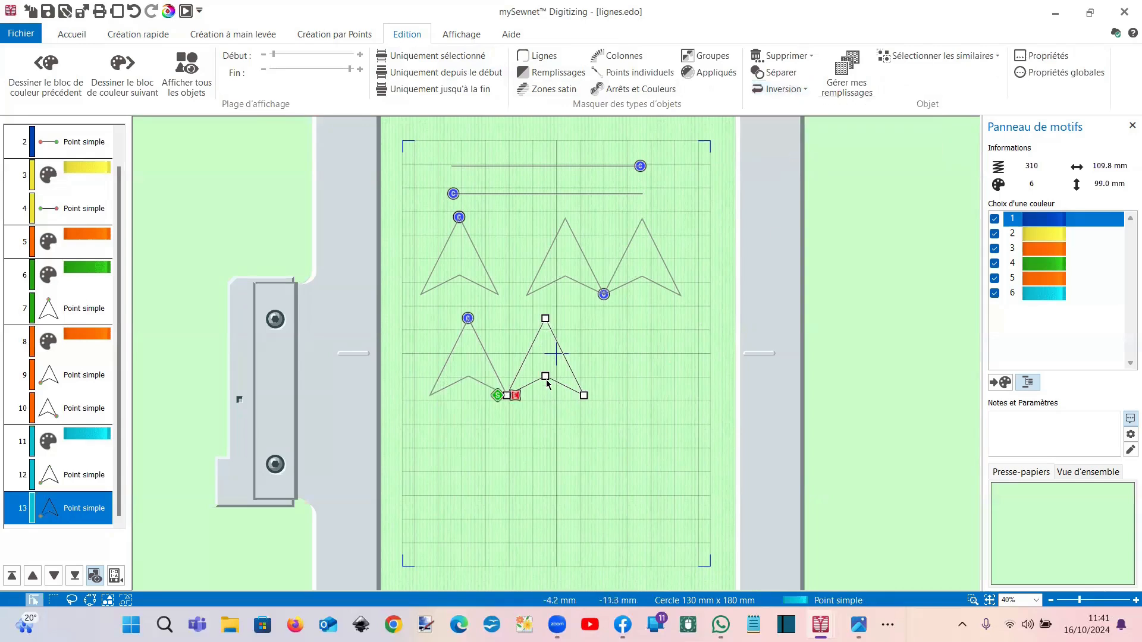
pyautogui.click(424, 378)
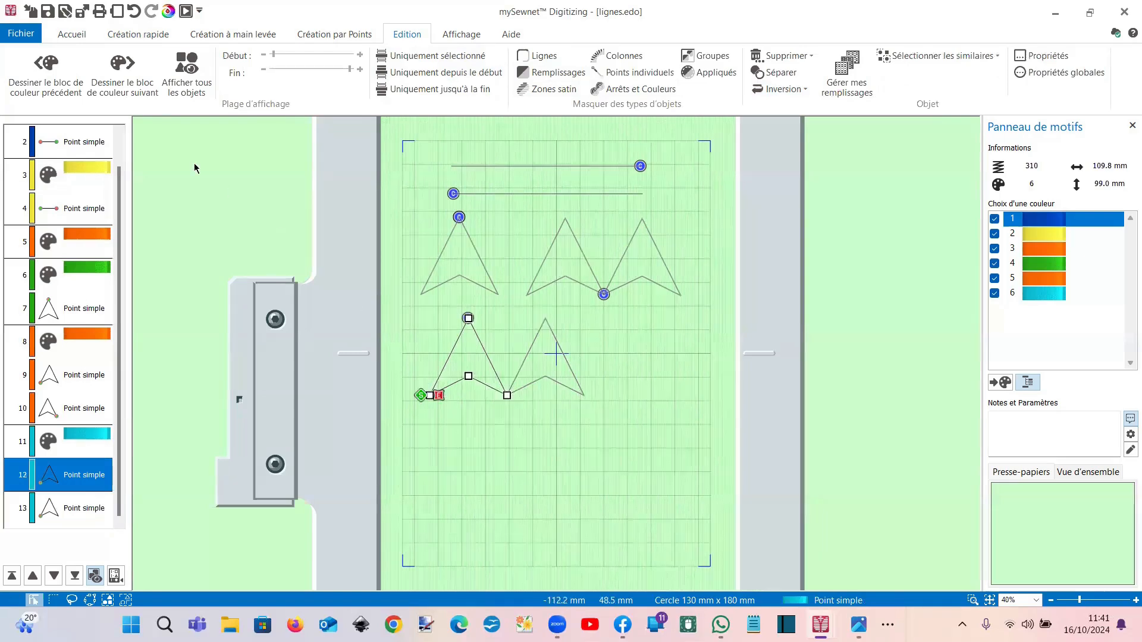
pyautogui.click(83, 36)
pyautogui.click(182, 55)
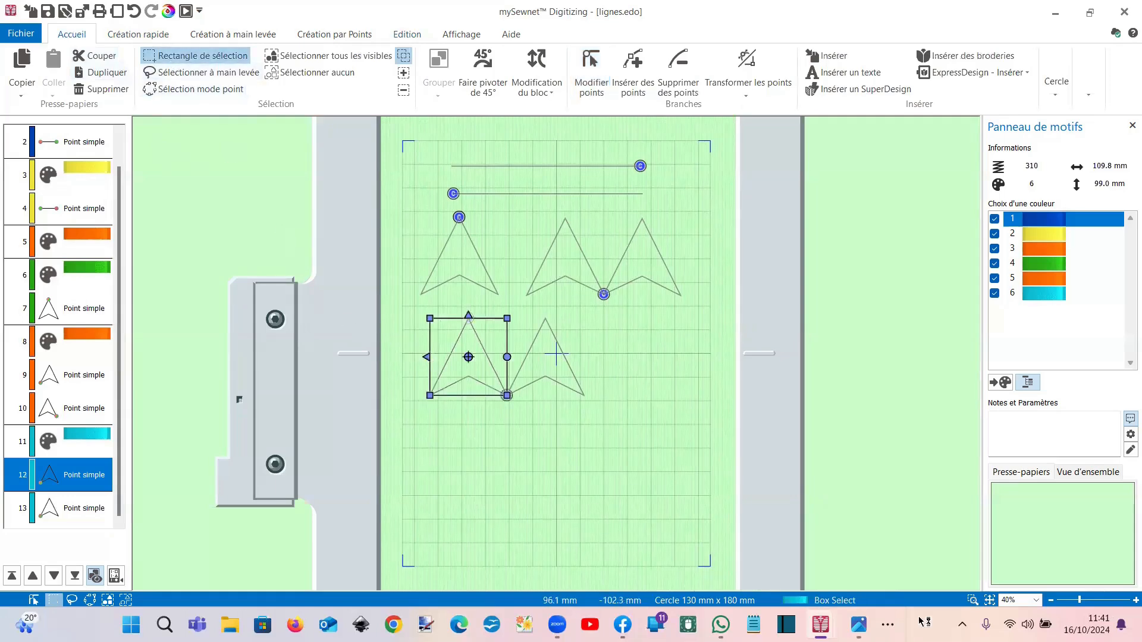
pyautogui.click(972, 600)
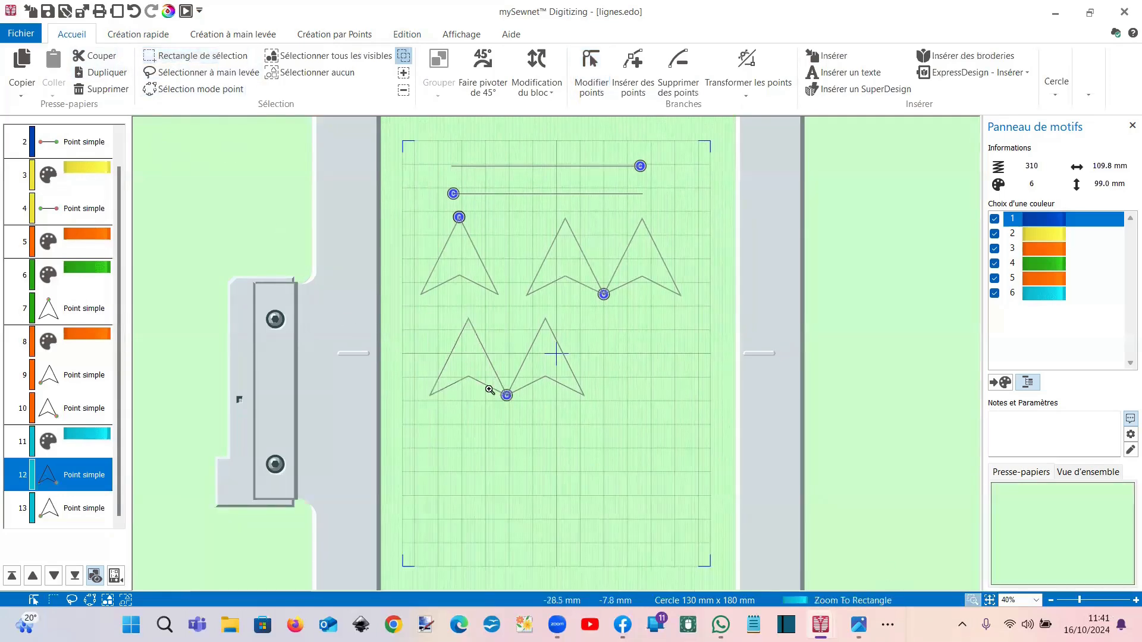
# Step: Zoom in on the cyan arrows' junction and nudge the shared point slightly higher
pyautogui.moveTo(489, 376); pyautogui.dragTo(555, 409)
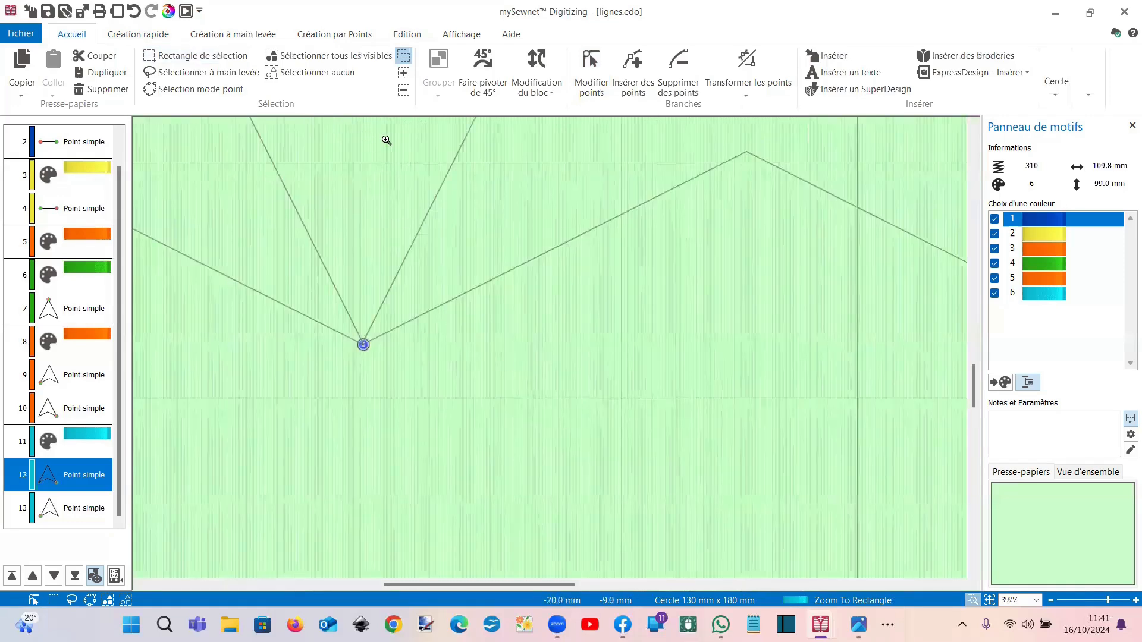
pyautogui.click(460, 35)
pyautogui.click(365, 346)
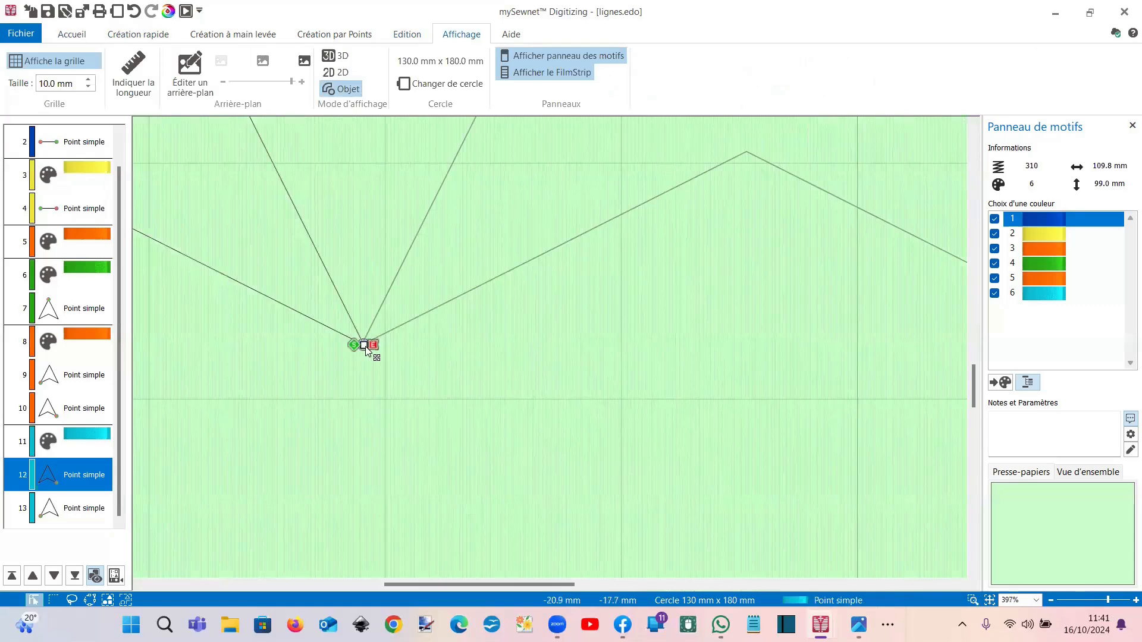
pyautogui.moveTo(365, 348)
pyautogui.mouseDown()
pyautogui.moveTo(361, 325)
pyautogui.moveTo(363, 343)
pyautogui.mouseUp()
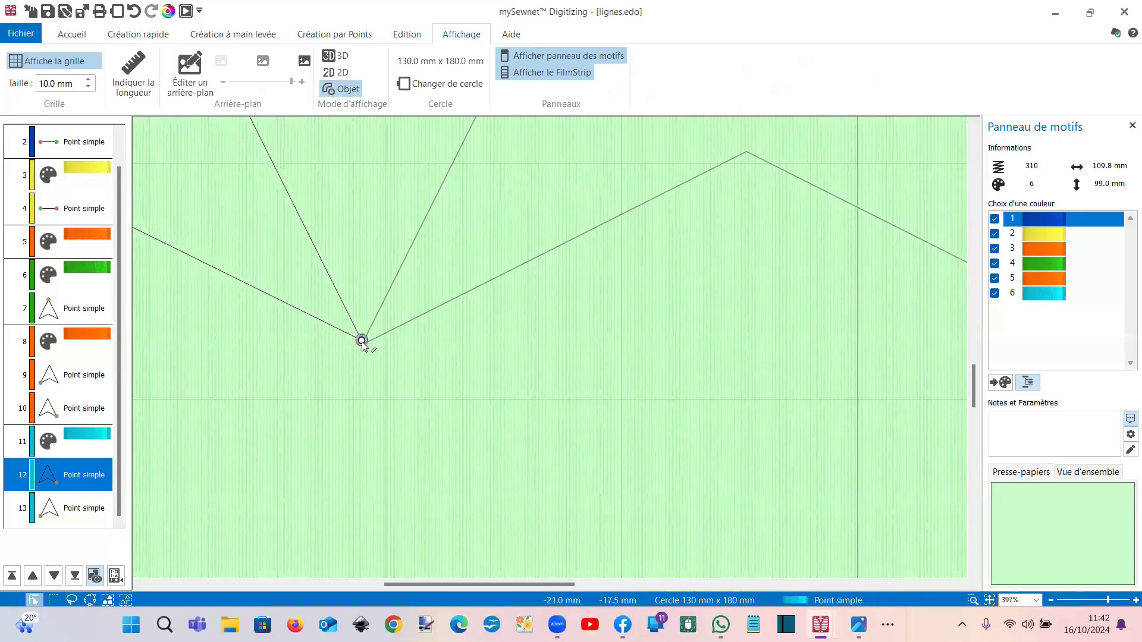
pyautogui.click(972, 600)
pyautogui.moveTo(326, 241); pyautogui.dragTo(457, 375)
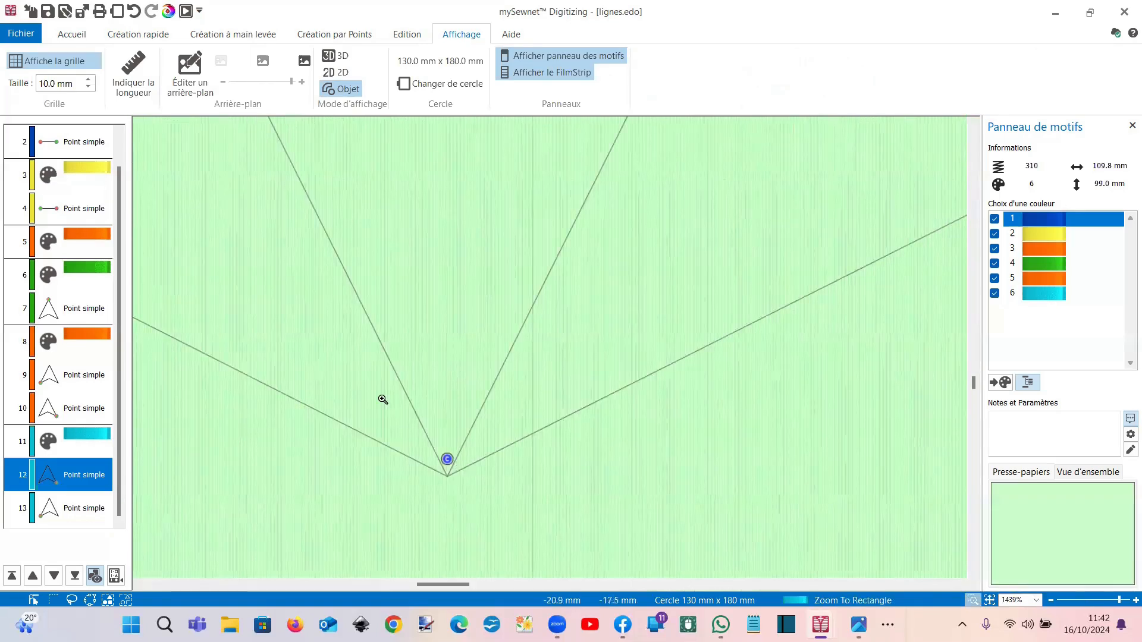
pyautogui.click(126, 65)
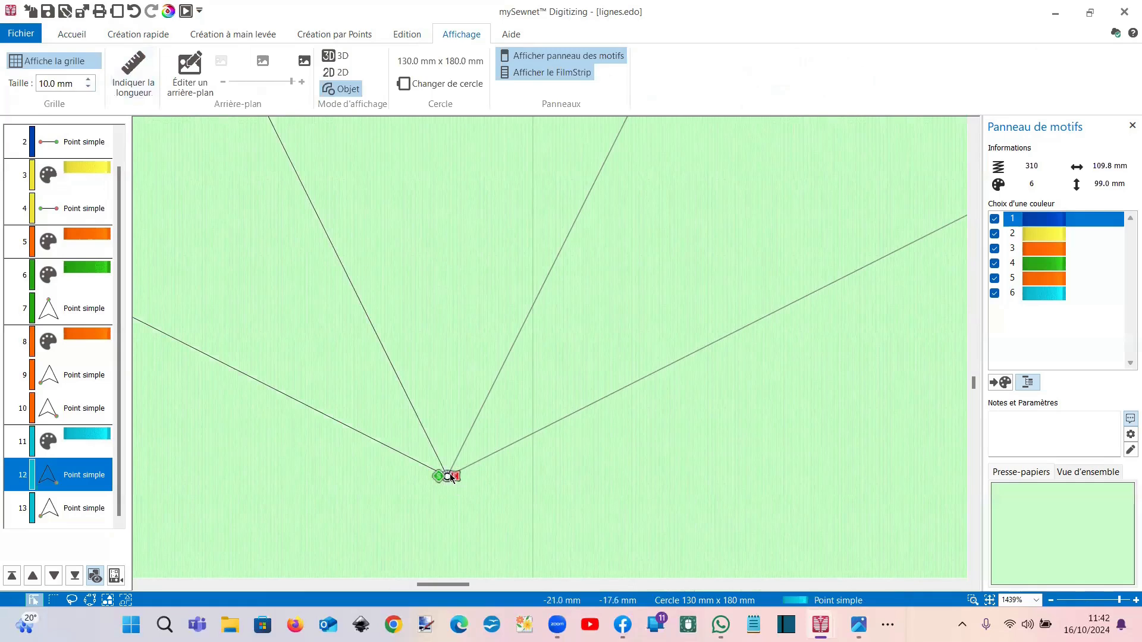
# Step: Try several shared-vertex moves, undo them, and bring the left arrow's end toward the junction
pyautogui.scroll(-5, 447, 470)
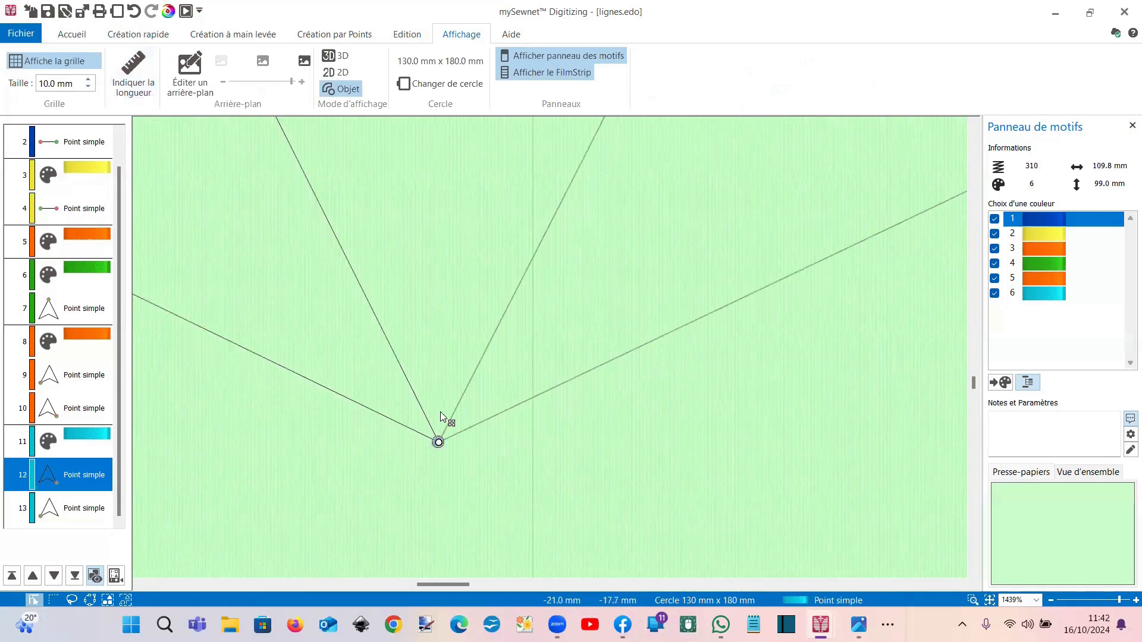
pyautogui.moveTo(461, 259); pyautogui.dragTo(473, 401)
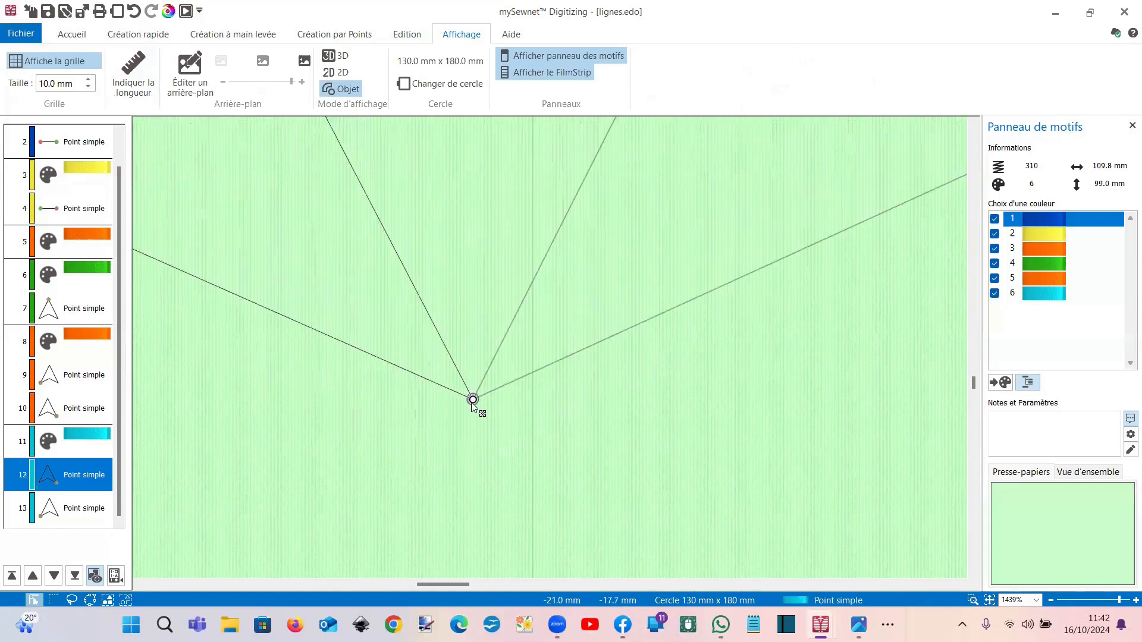
pyautogui.click(132, 11)
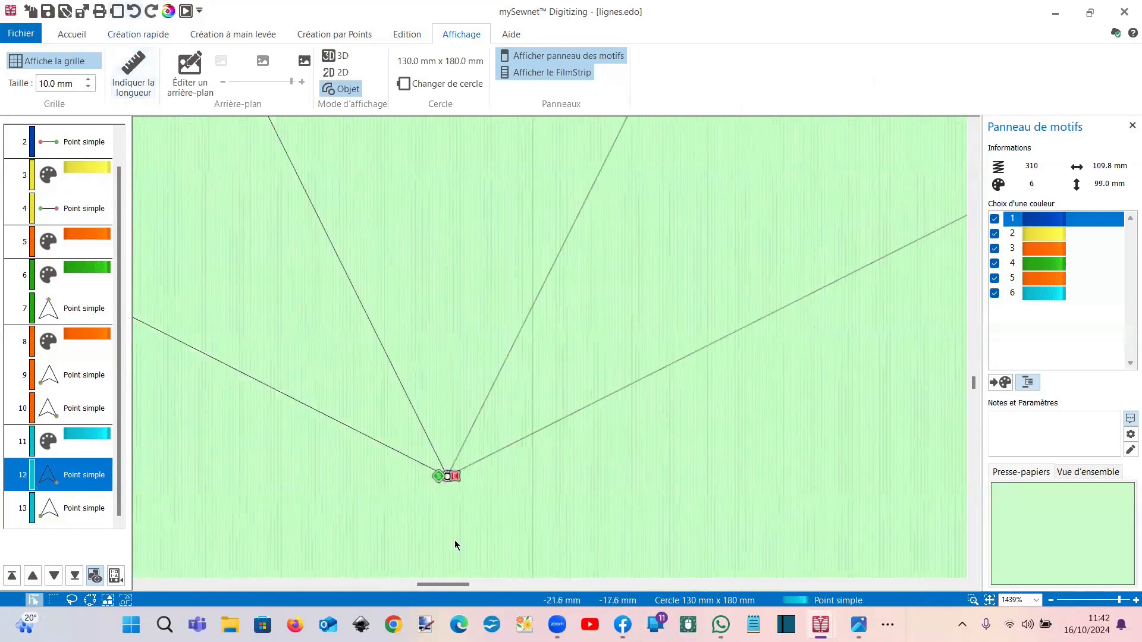
pyautogui.moveTo(451, 481)
pyautogui.mouseDown()
pyautogui.moveTo(497, 476)
pyautogui.moveTo(457, 478)
pyautogui.mouseUp()
pyautogui.click(133, 11)
pyautogui.click(135, 14)
pyautogui.moveTo(449, 482)
pyautogui.mouseDown()
pyautogui.moveTo(507, 484)
pyautogui.moveTo(449, 465)
pyautogui.mouseUp()
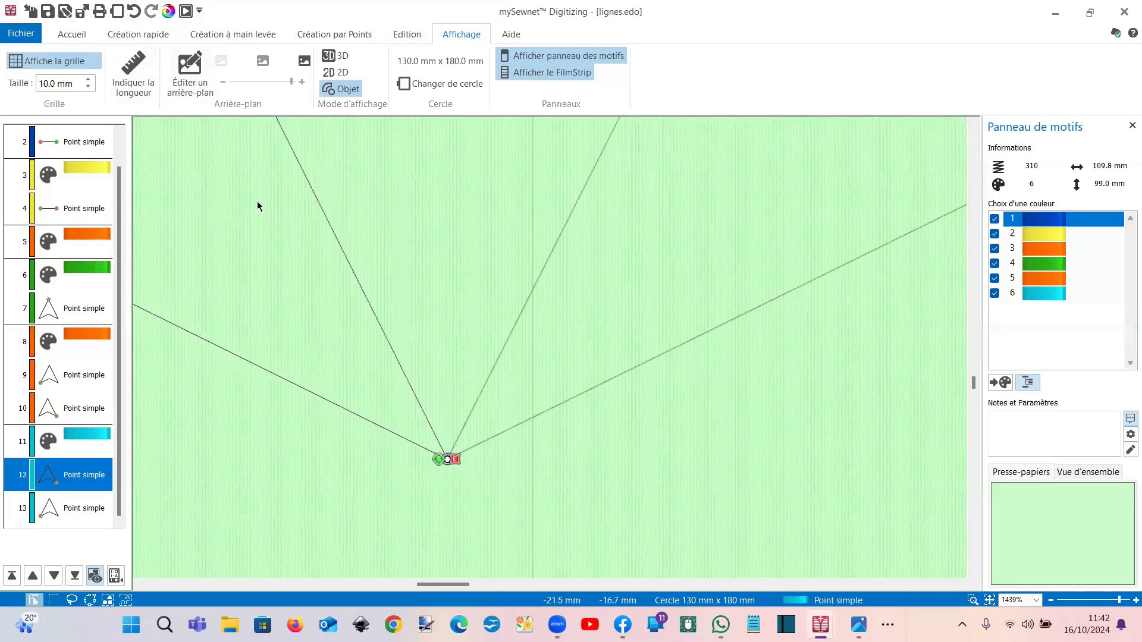
pyautogui.click(135, 13)
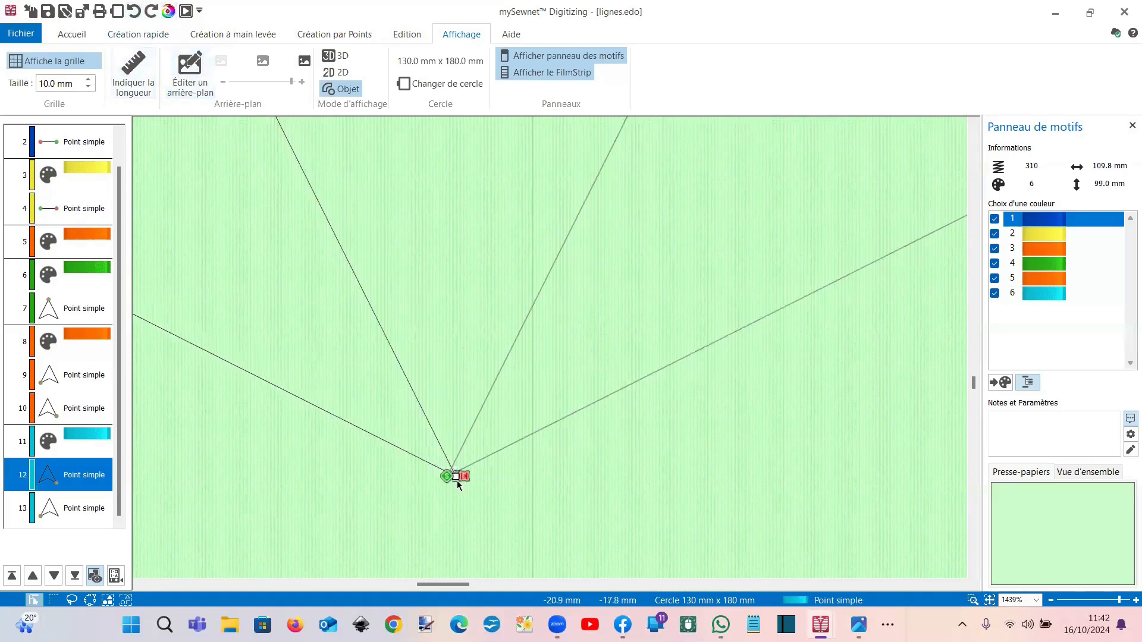
pyautogui.moveTo(455, 480); pyautogui.dragTo(487, 498)
# Step: Drag the second cyan arrow's end point onto the shared bottom junction
pyautogui.click(973, 601)
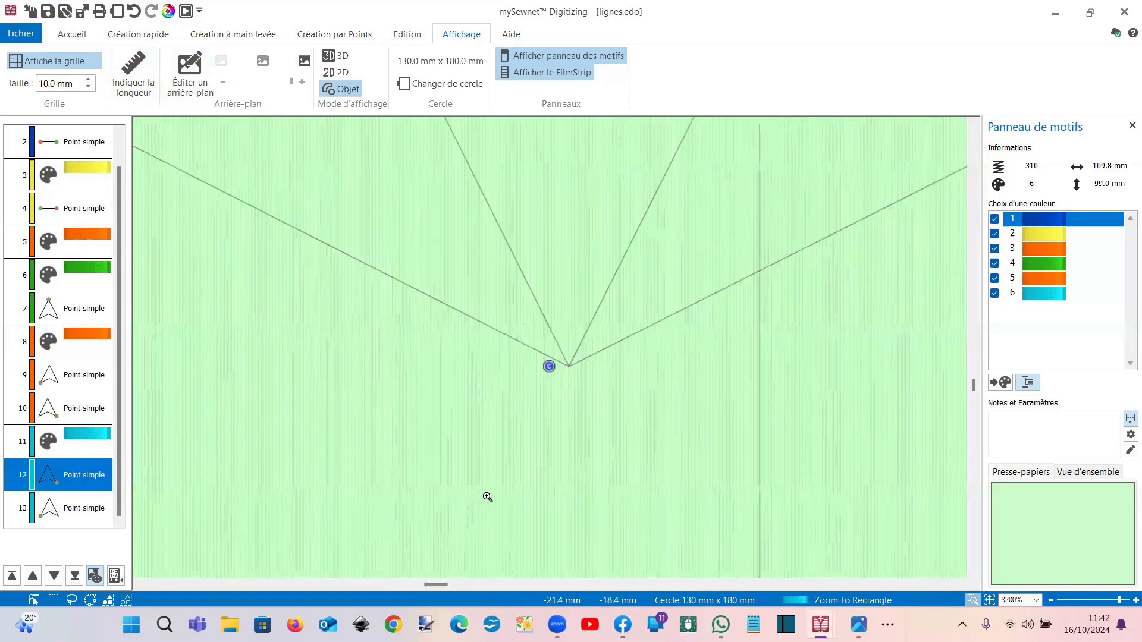
pyautogui.rightClick(536, 348)
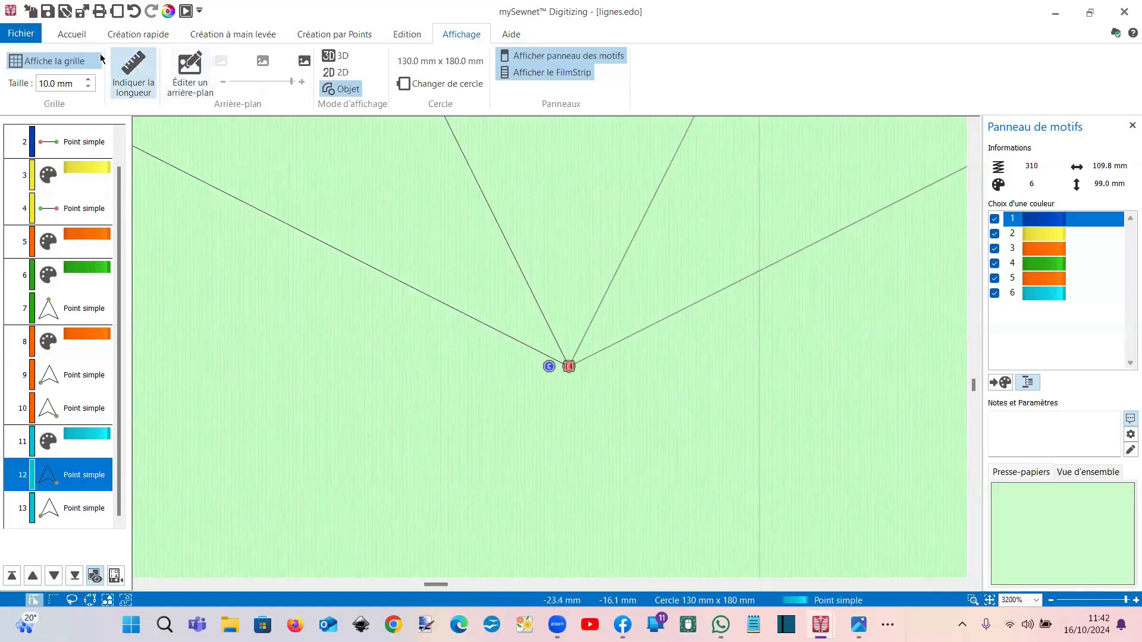
pyautogui.click(68, 37)
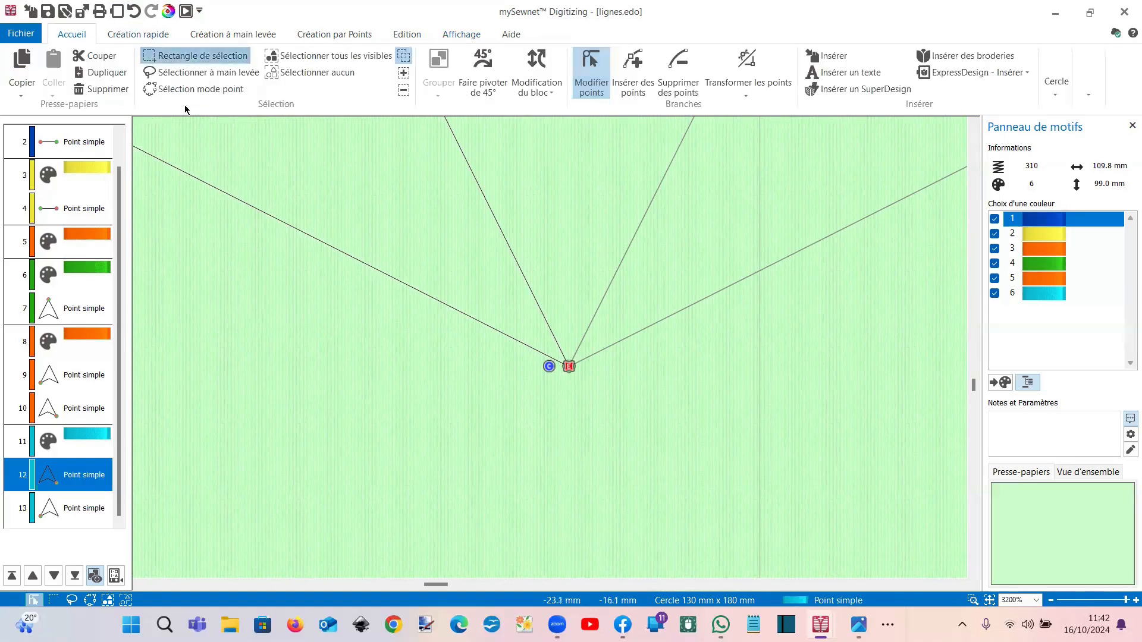
pyautogui.click(146, 54)
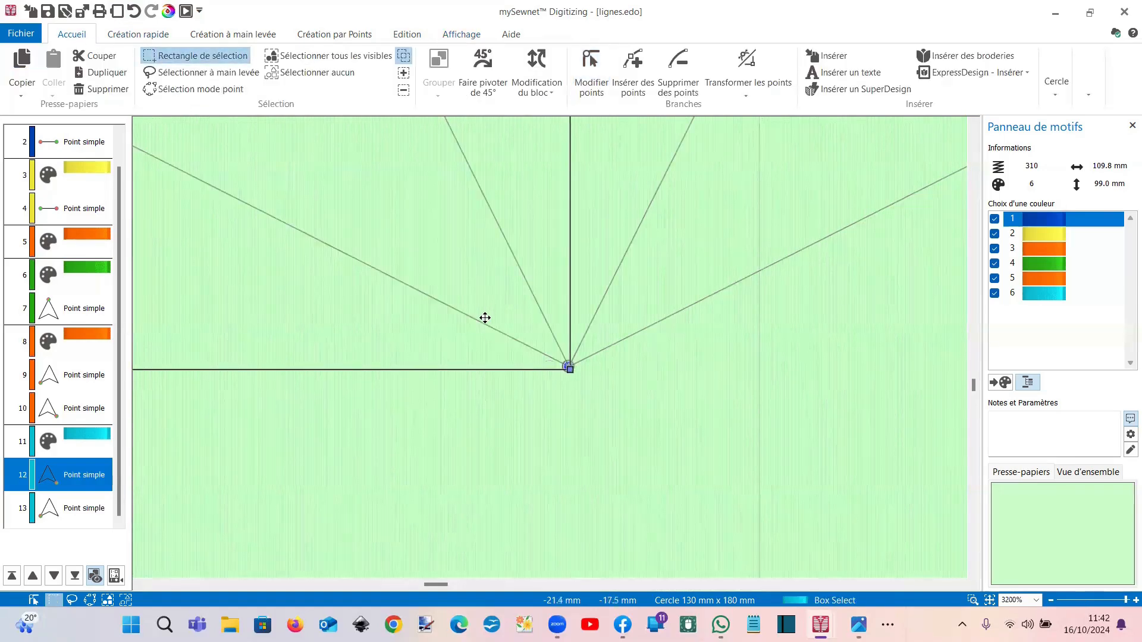
pyautogui.click(592, 477)
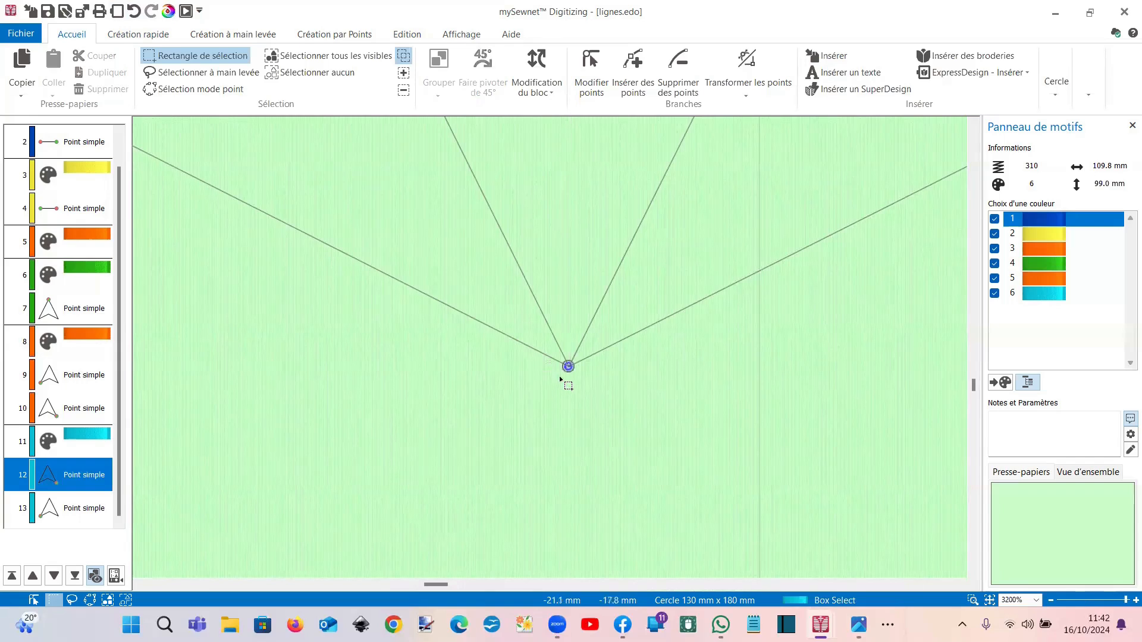
pyautogui.rightClick(561, 396)
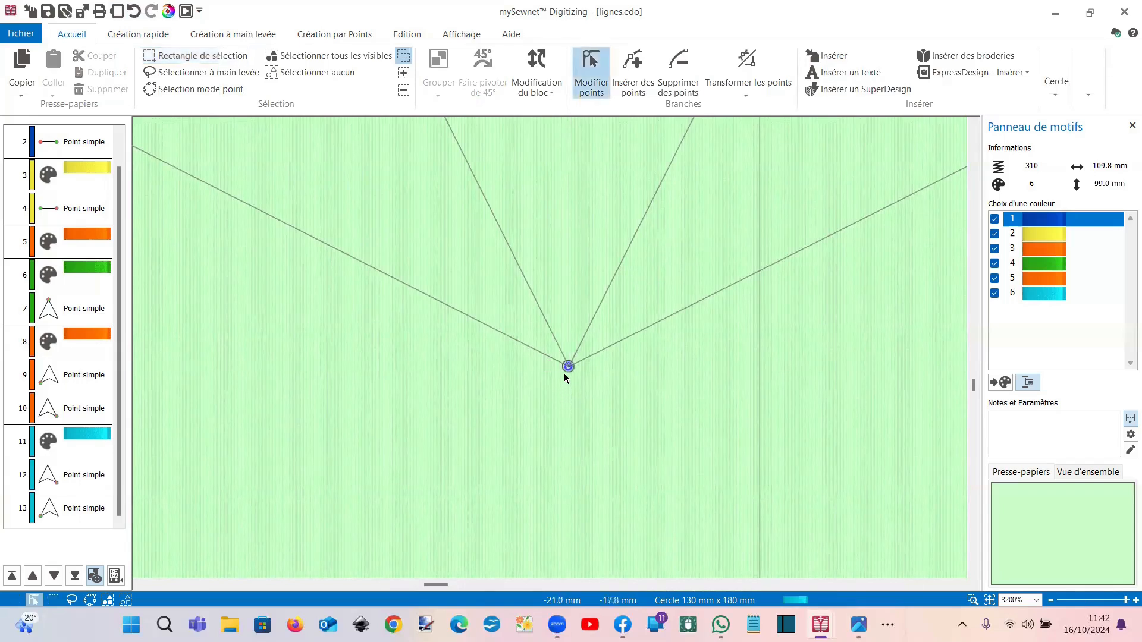
pyautogui.click(567, 369)
pyautogui.moveTo(567, 369)
pyautogui.mouseDown()
pyautogui.moveTo(574, 334)
pyautogui.moveTo(538, 208)
pyautogui.moveTo(589, 501)
pyautogui.mouseUp()
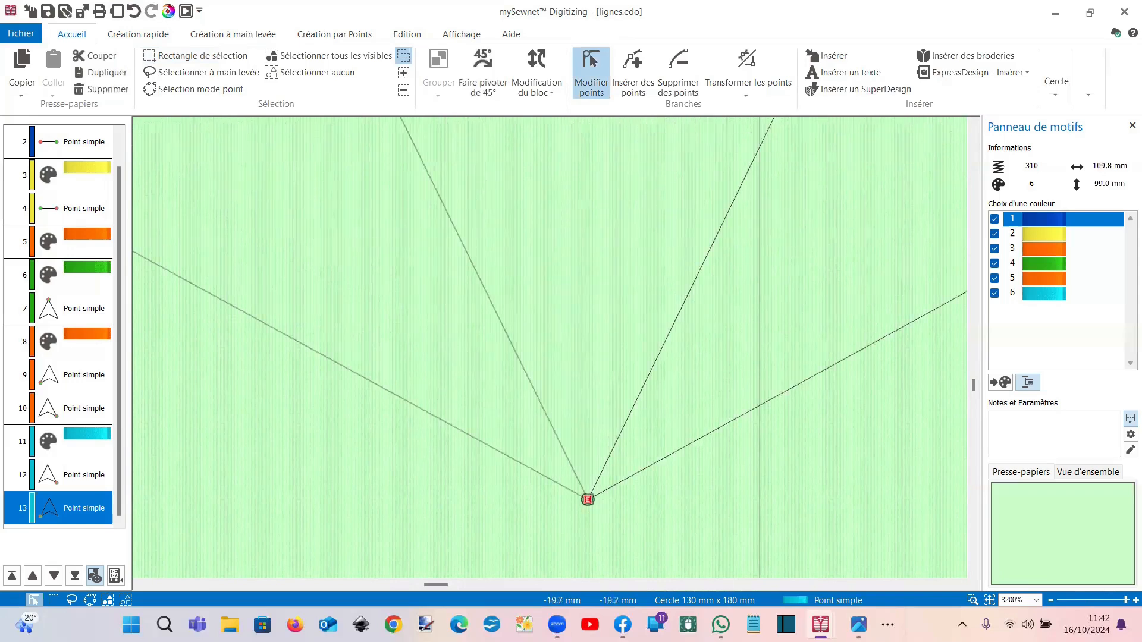
pyautogui.click(460, 36)
# Step: Show the lignes design as a 3D stitch preview, zoomed out to the whole design
pyautogui.click(343, 65)
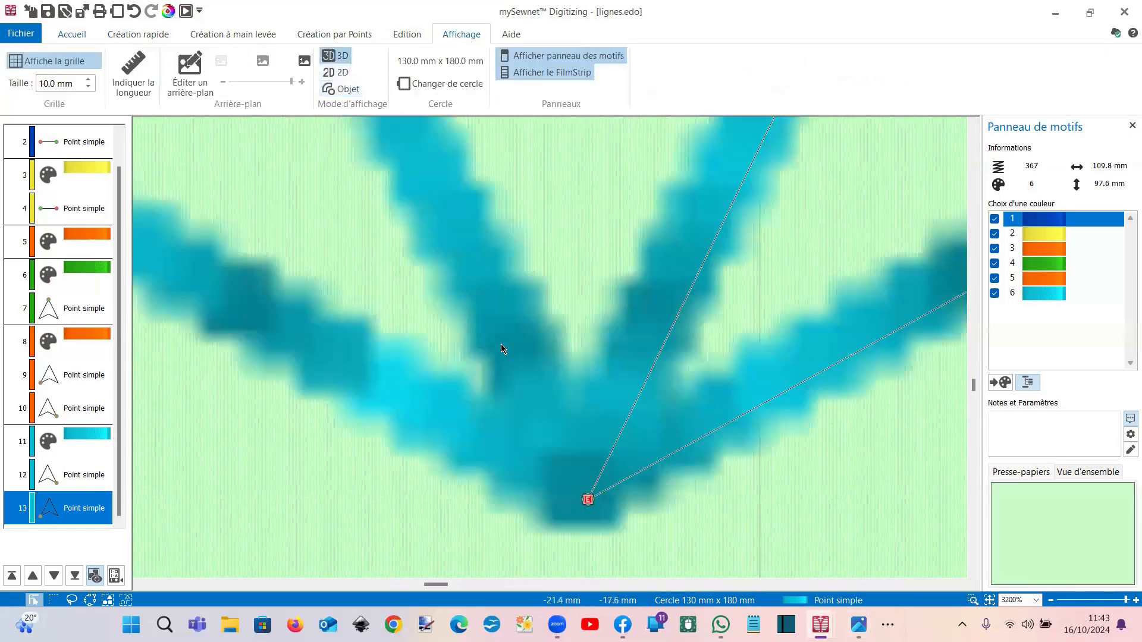
pyautogui.scroll(-3, 501, 344)
pyautogui.scroll(-8, 502, 345)
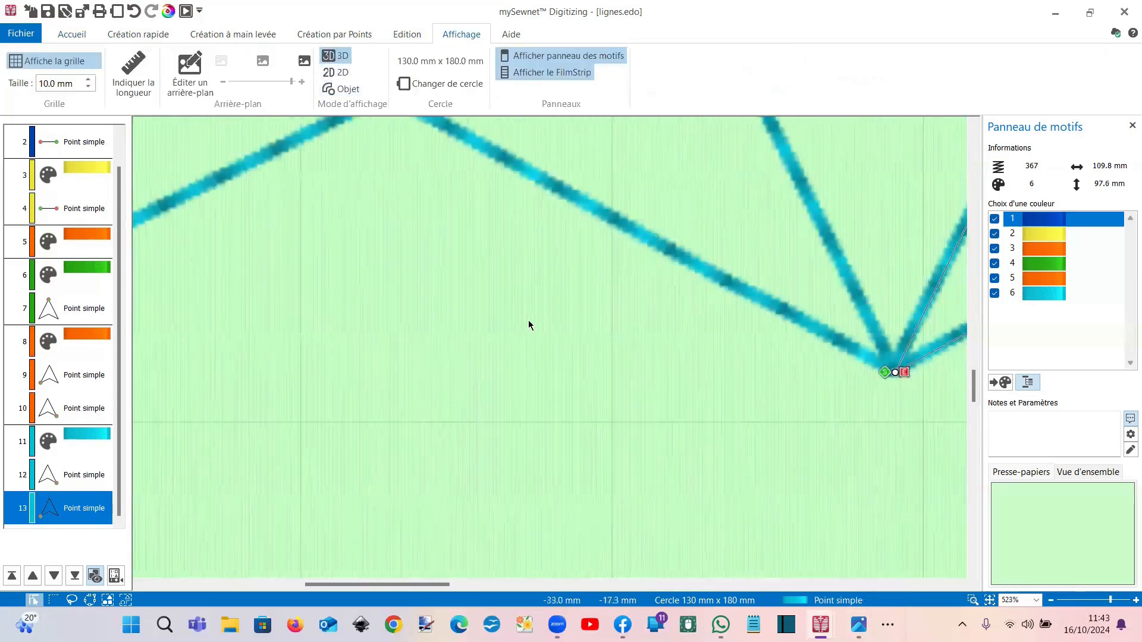
pyautogui.scroll(-3, 550, 275)
pyautogui.scroll(-5, 551, 280)
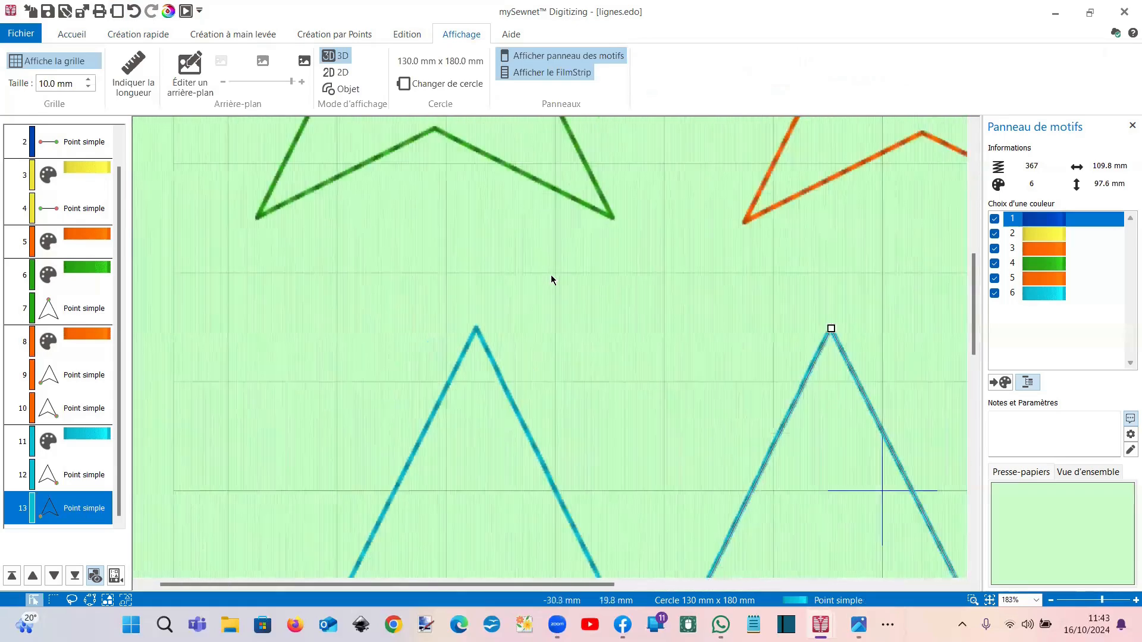
pyautogui.scroll(-1, 573, 277)
pyautogui.scroll(-7, 573, 277)
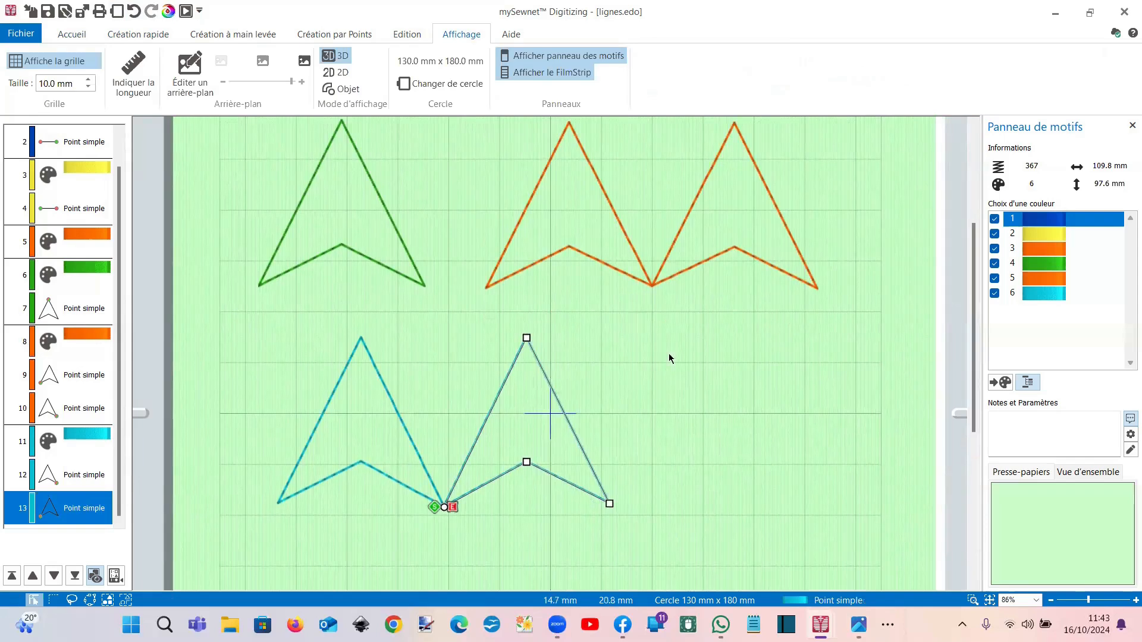
pyautogui.moveTo(859, 625)
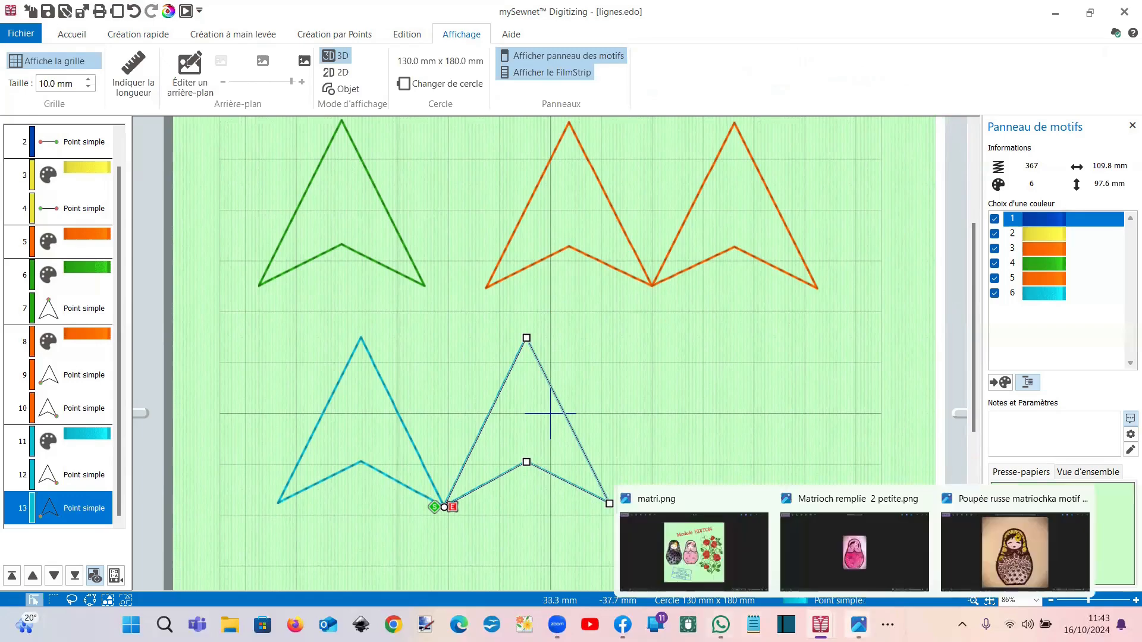
pyautogui.scroll(3, 554, 351)
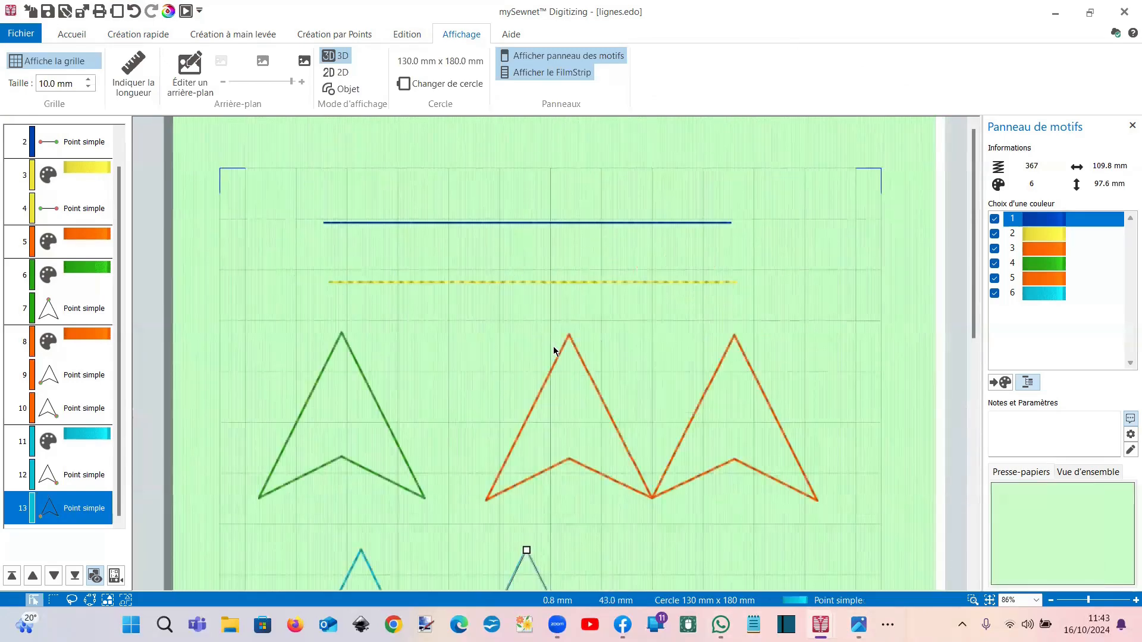
# Step: Bring up the Edition commands and switch to the Matriochka design window
pyautogui.click(407, 36)
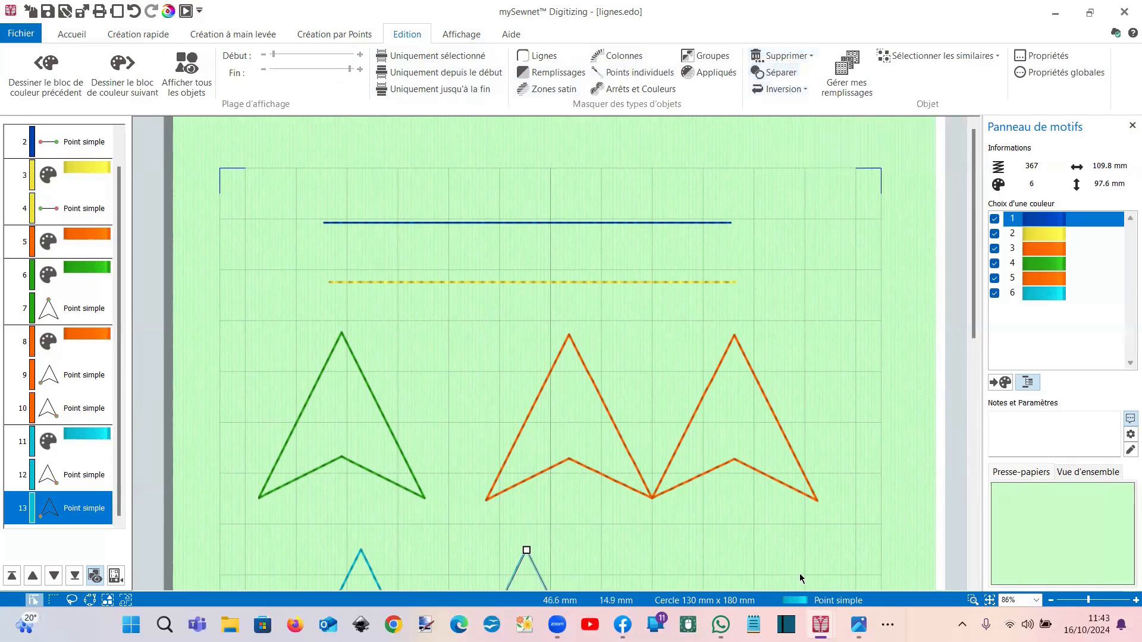
pyautogui.moveTo(820, 625)
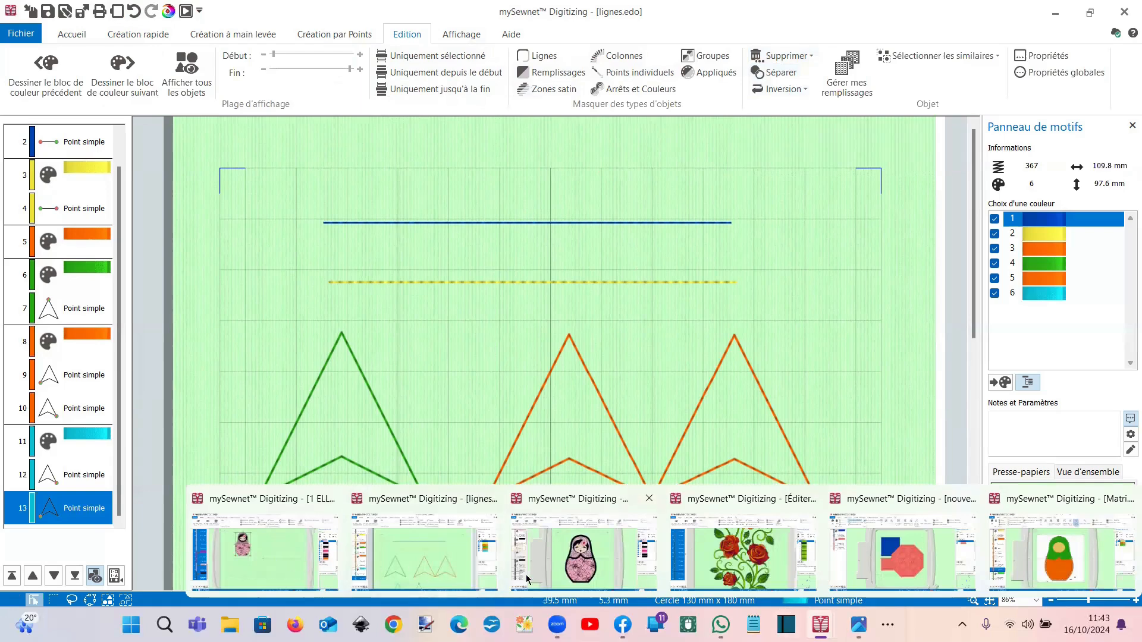
pyautogui.click(275, 564)
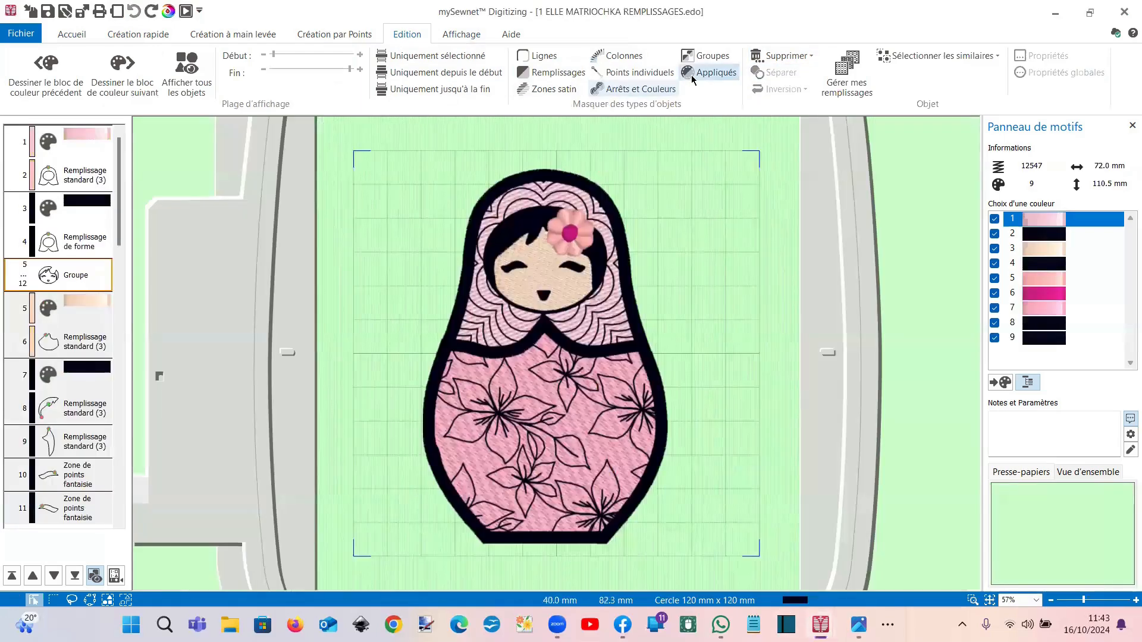
# Step: Select the Remplissage de forme fill around the Matriochka doll's face
pyautogui.click(588, 250)
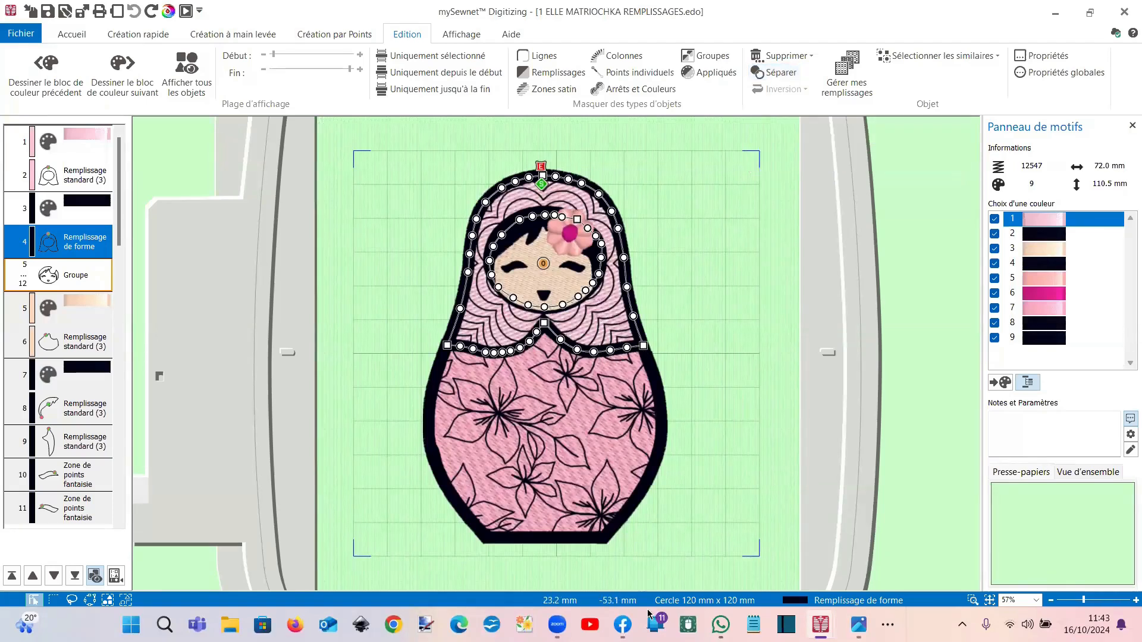
pyautogui.moveTo(821, 625)
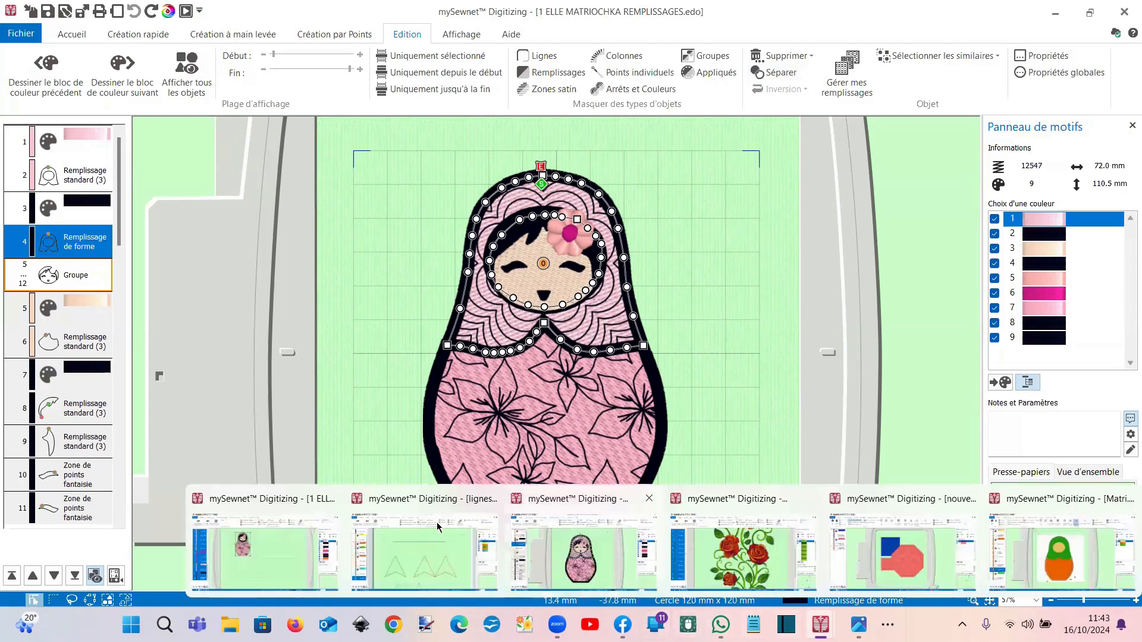